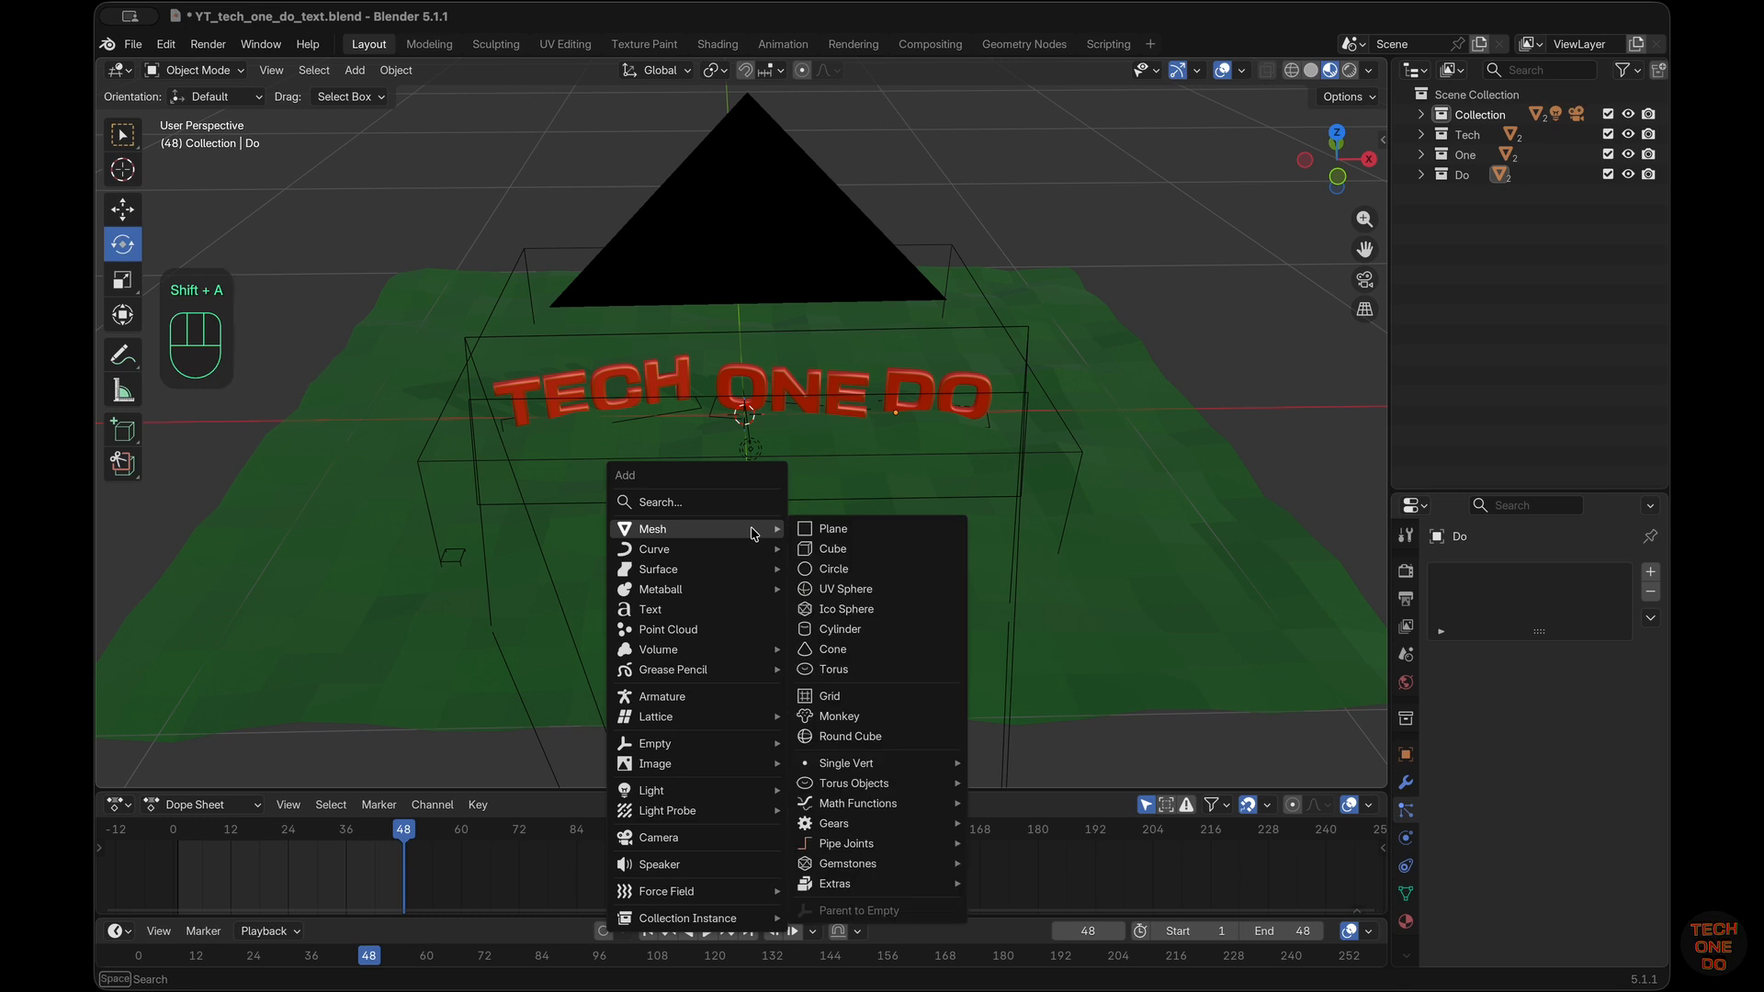
Add a plane mesh to the scene and isolate it in local view
left_click(842, 530)
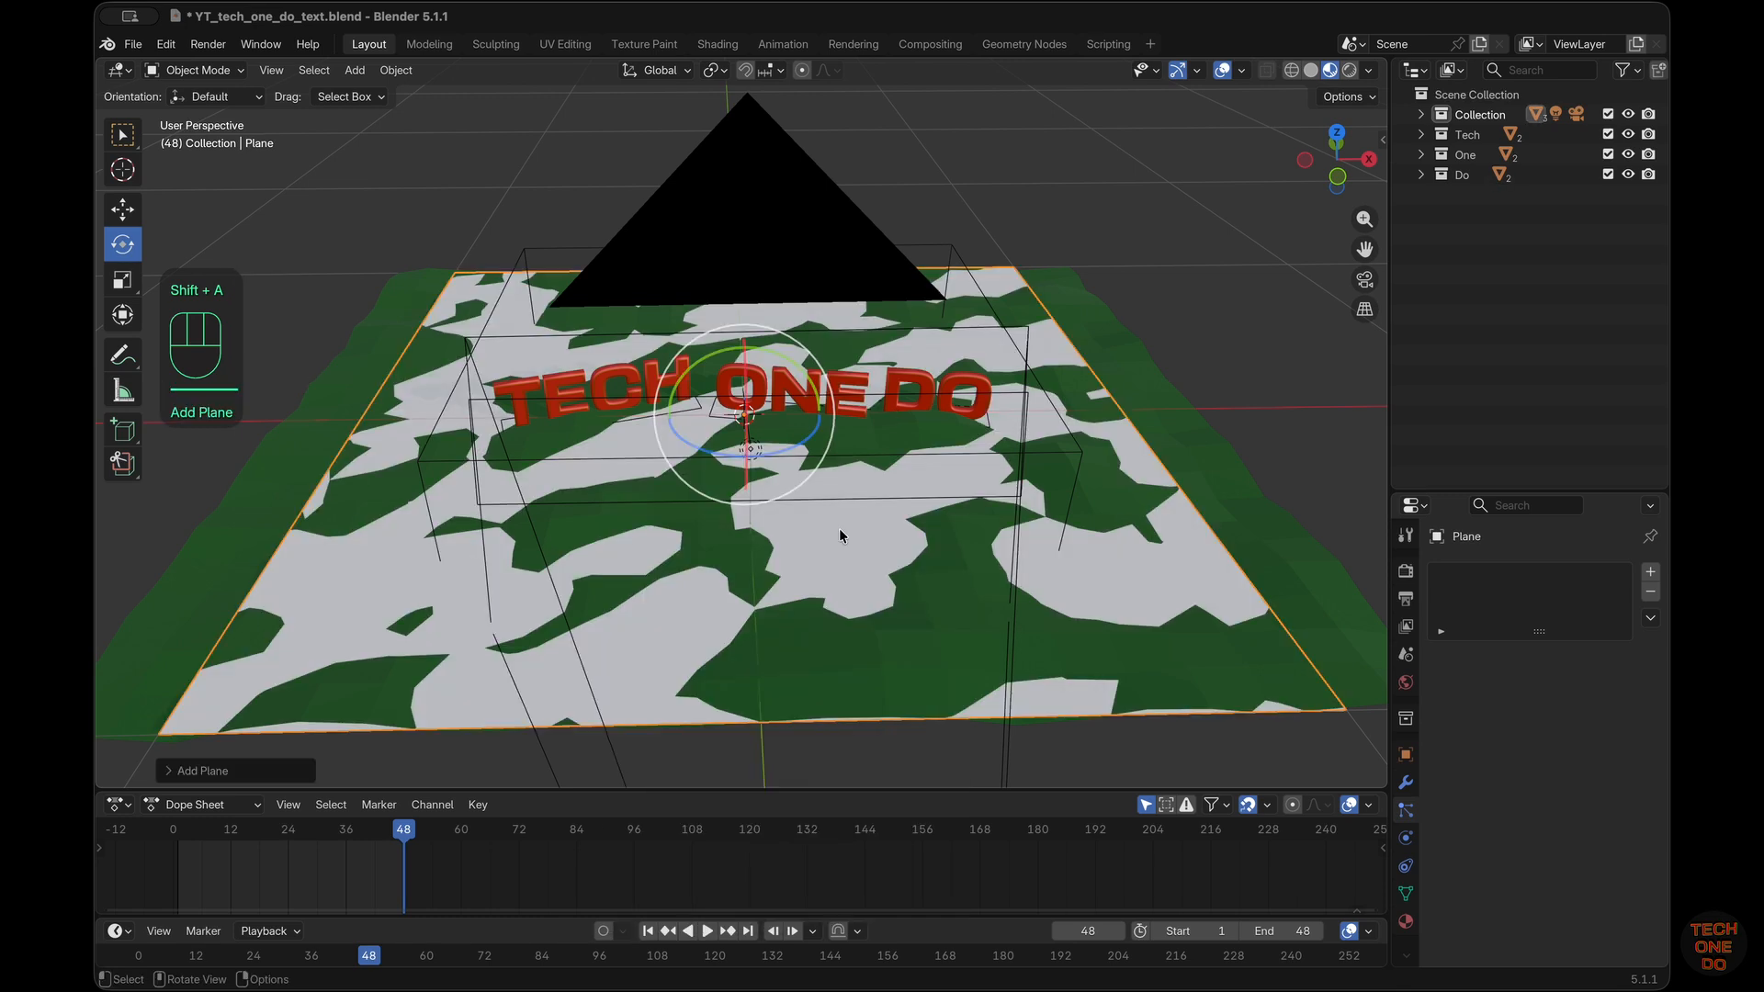
scroll(840, 530, "down", 5)
scroll(840, 530, "up", 5)
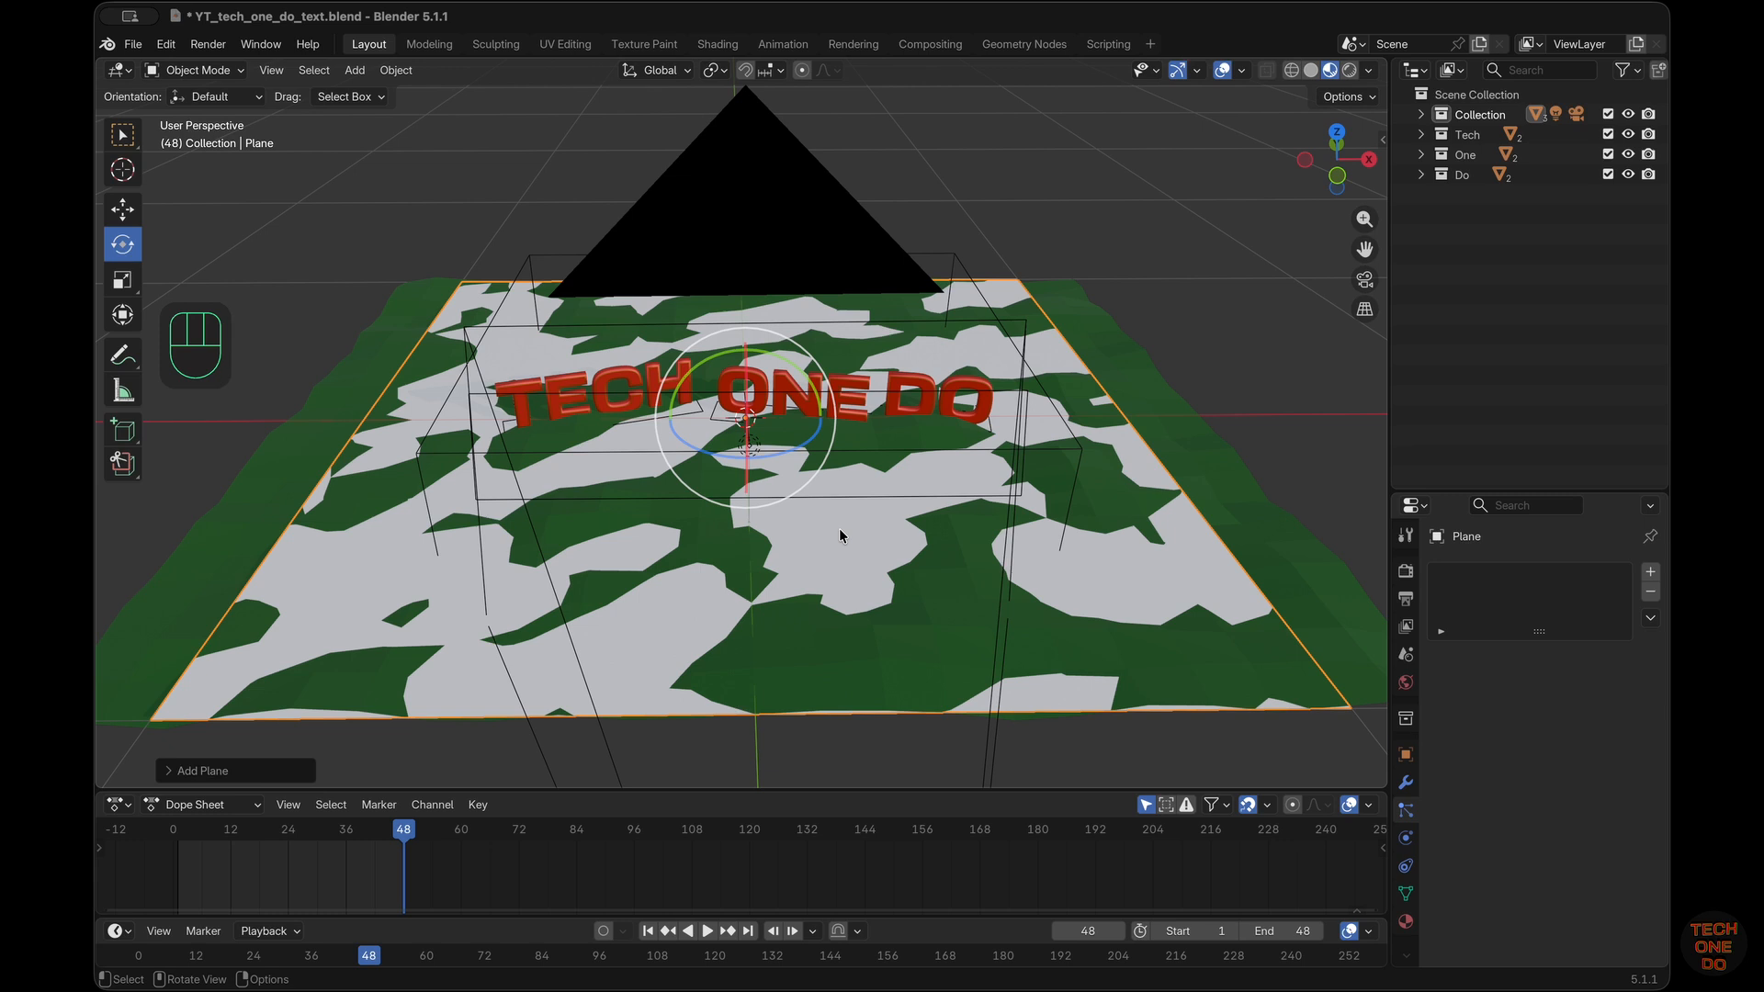
key("KP_Divide")
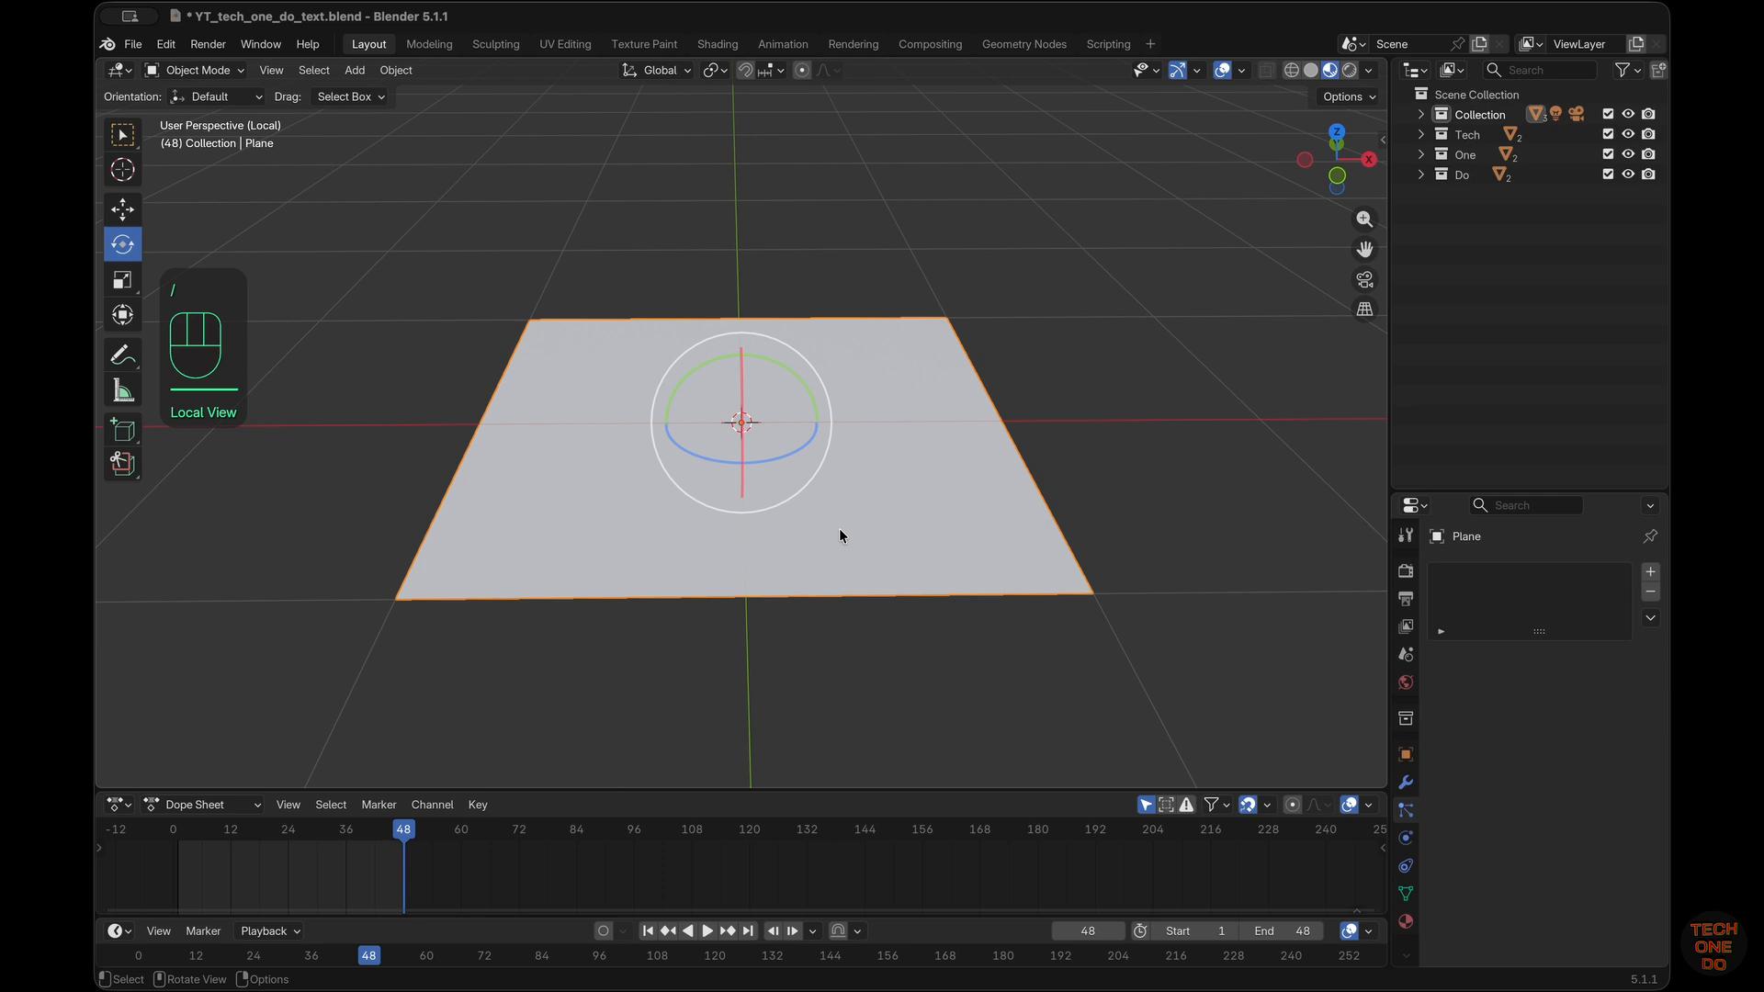
Subdivide the plane's face with 8 cuts in Edit Mode, and return to Object Mode
key("Tab")
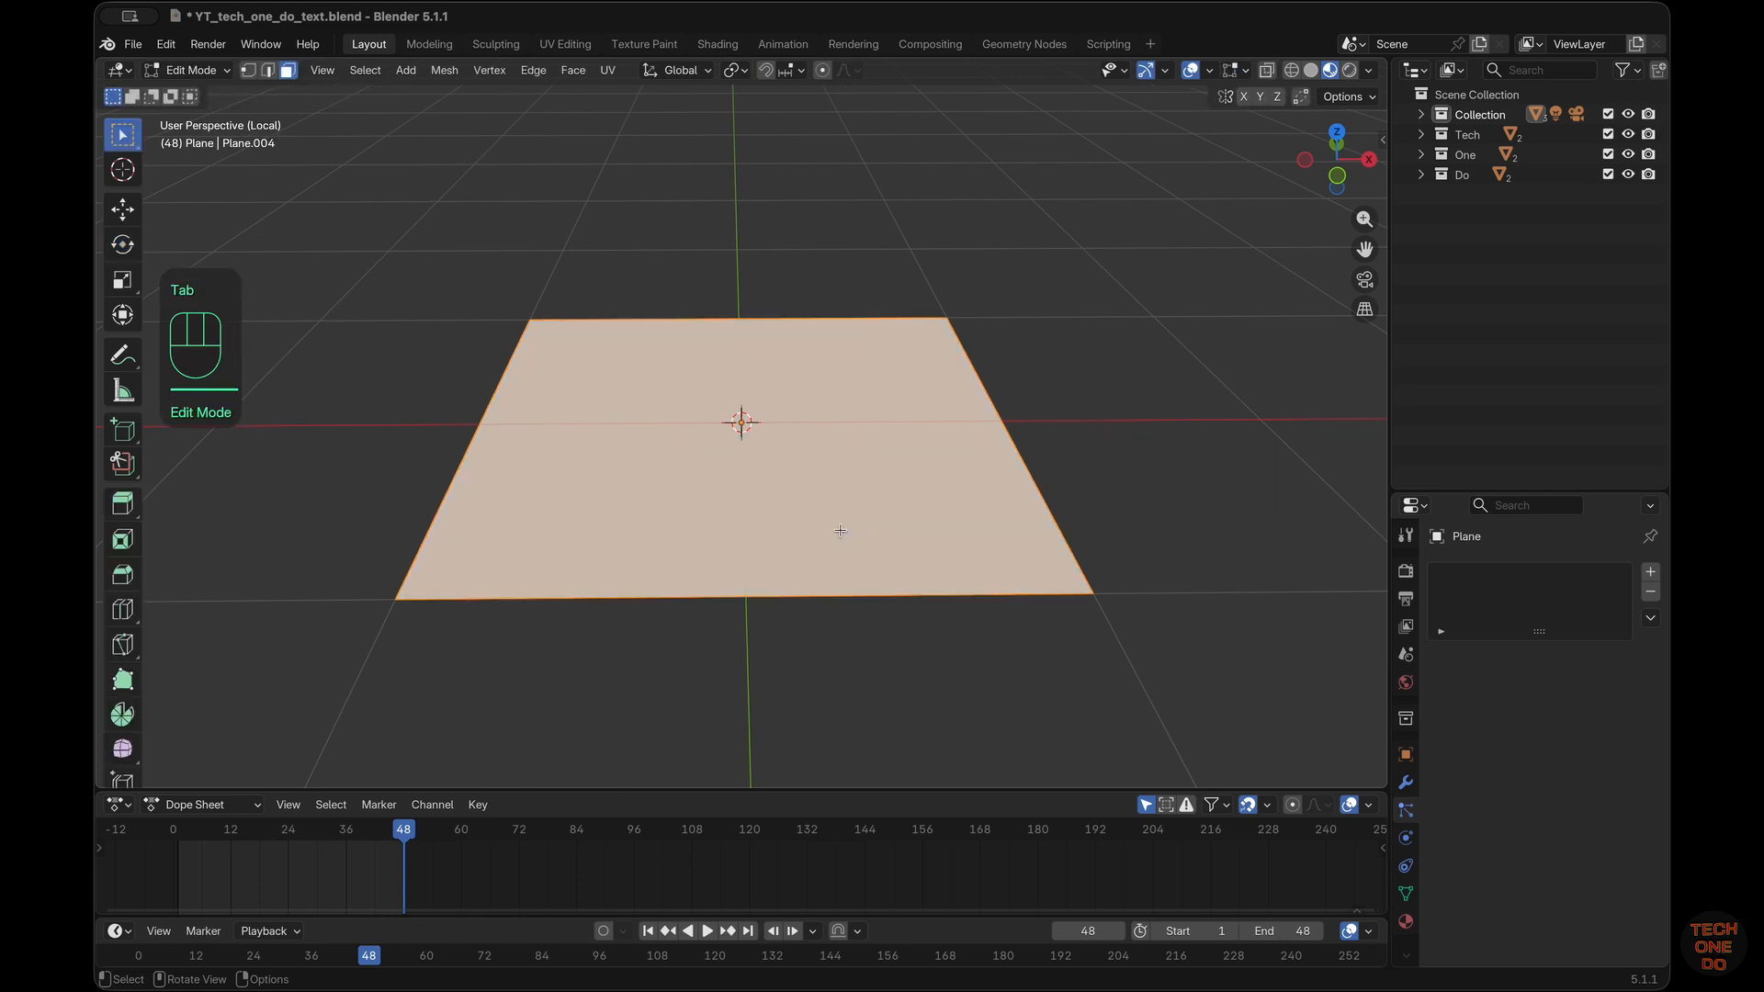
right_click(840, 531)
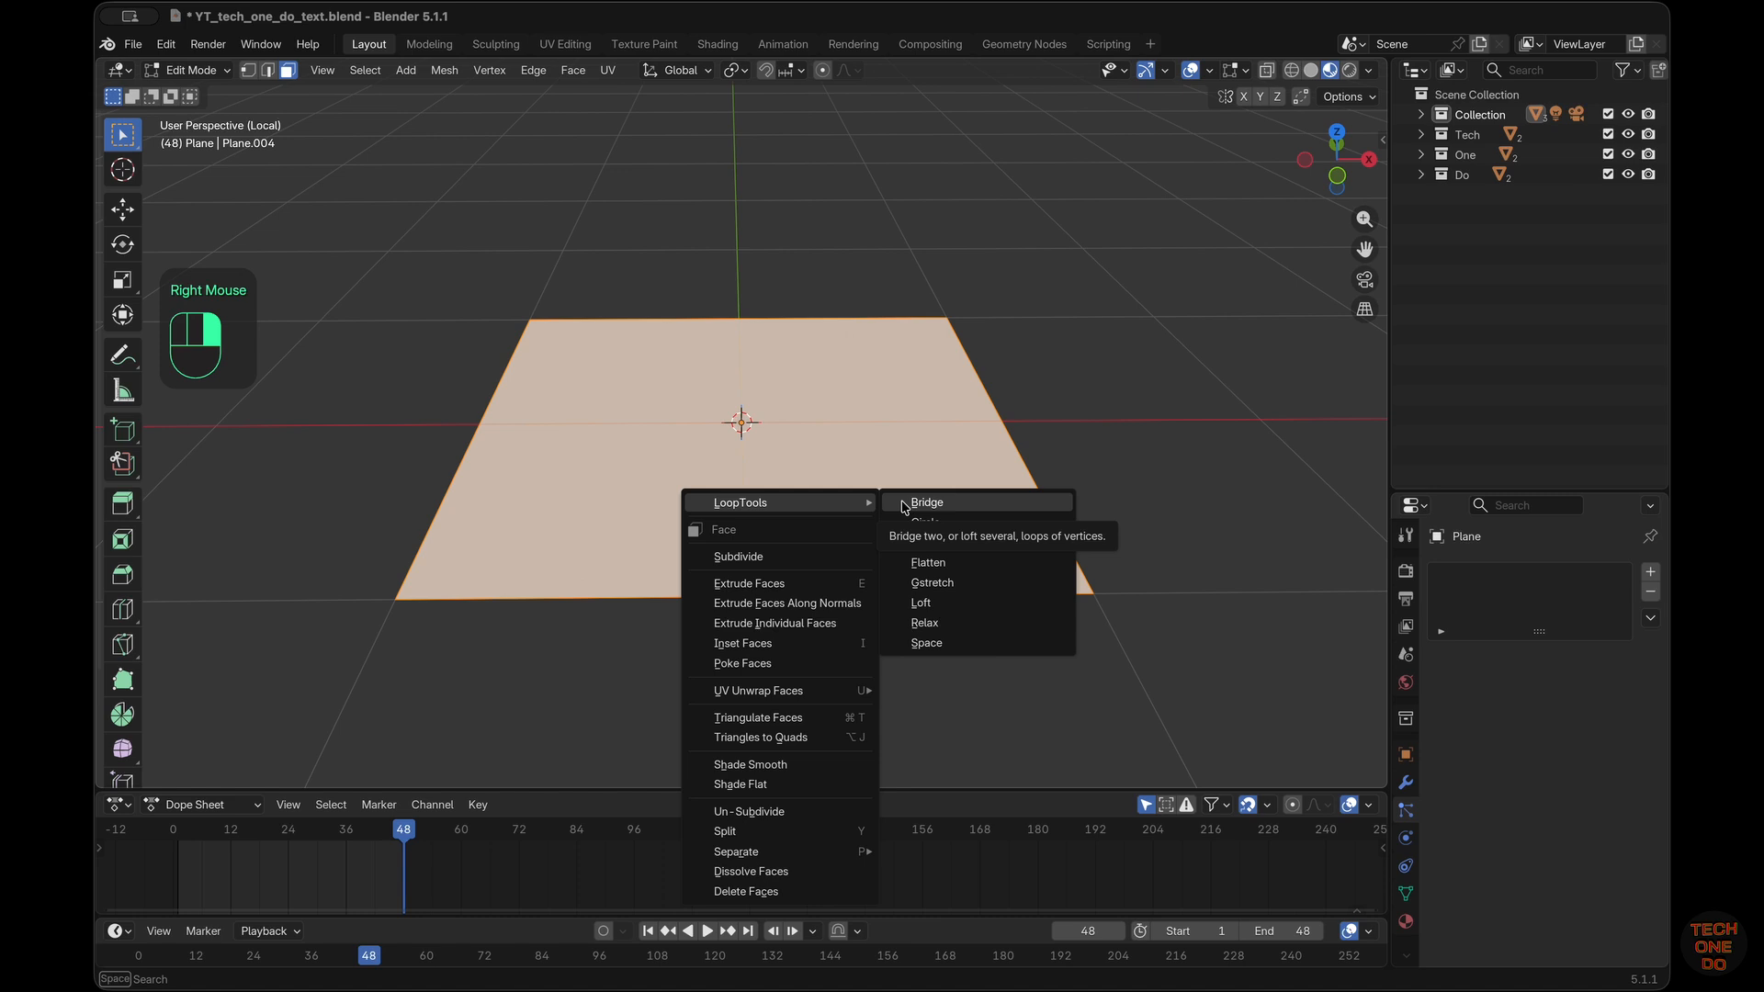
left_click(824, 555)
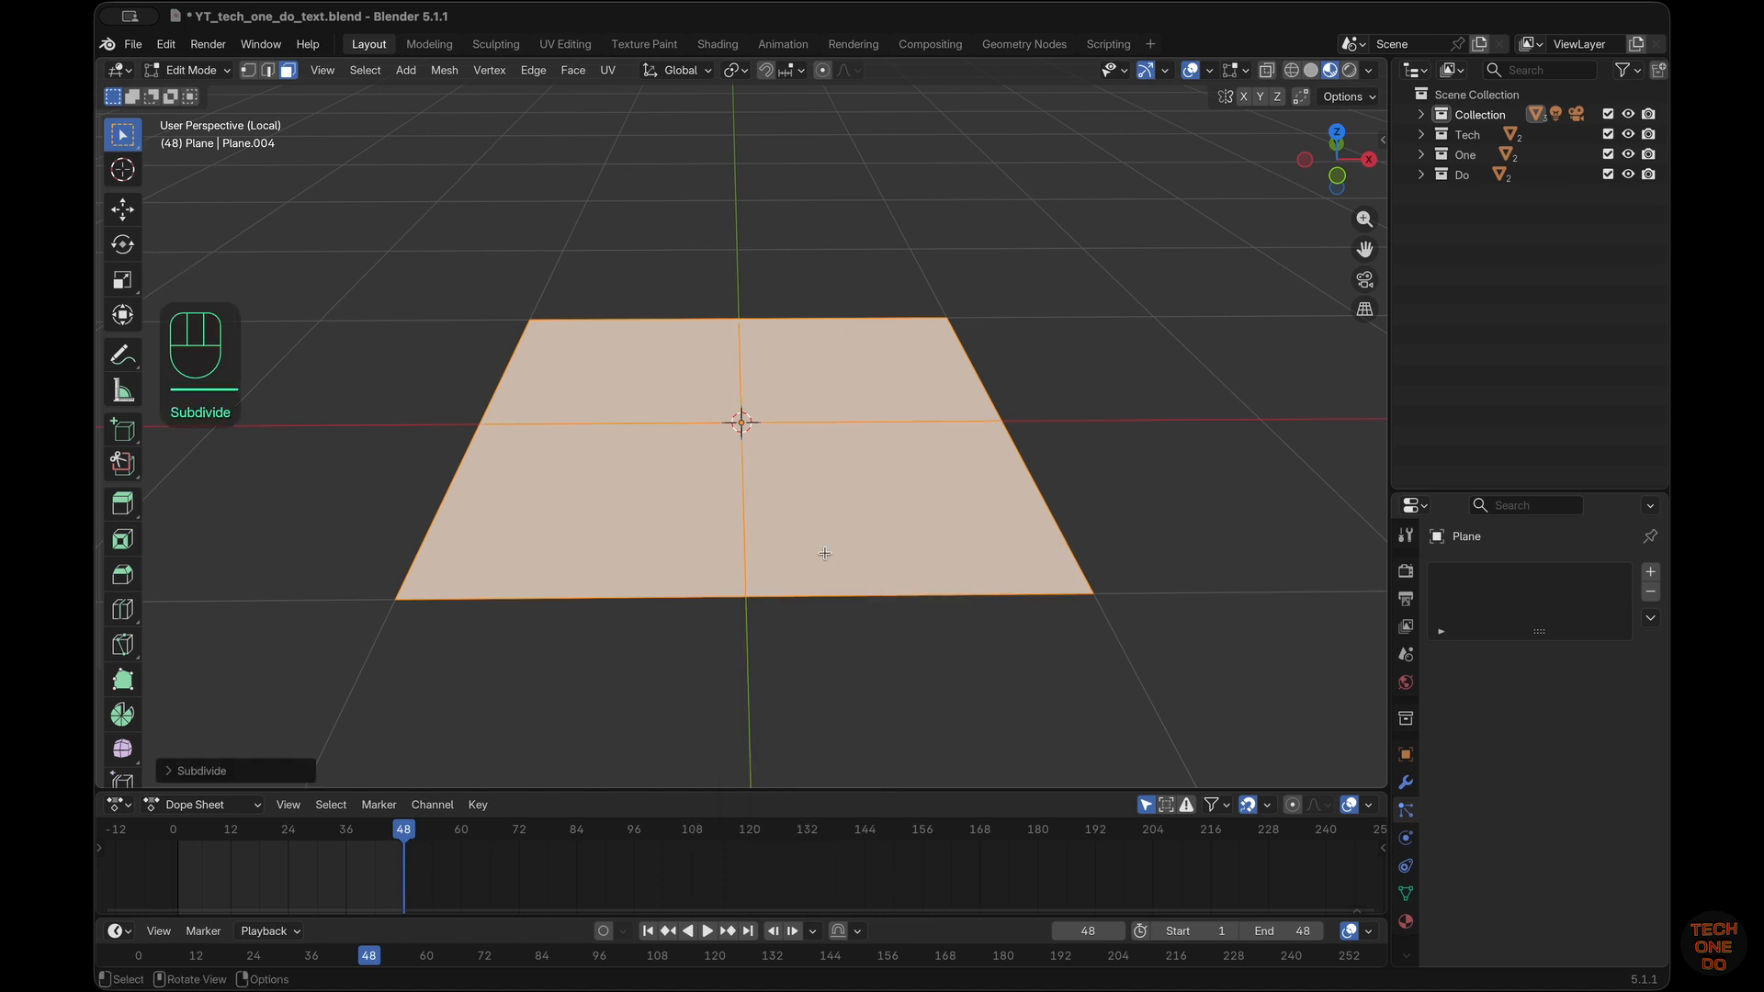
left_click(181, 771)
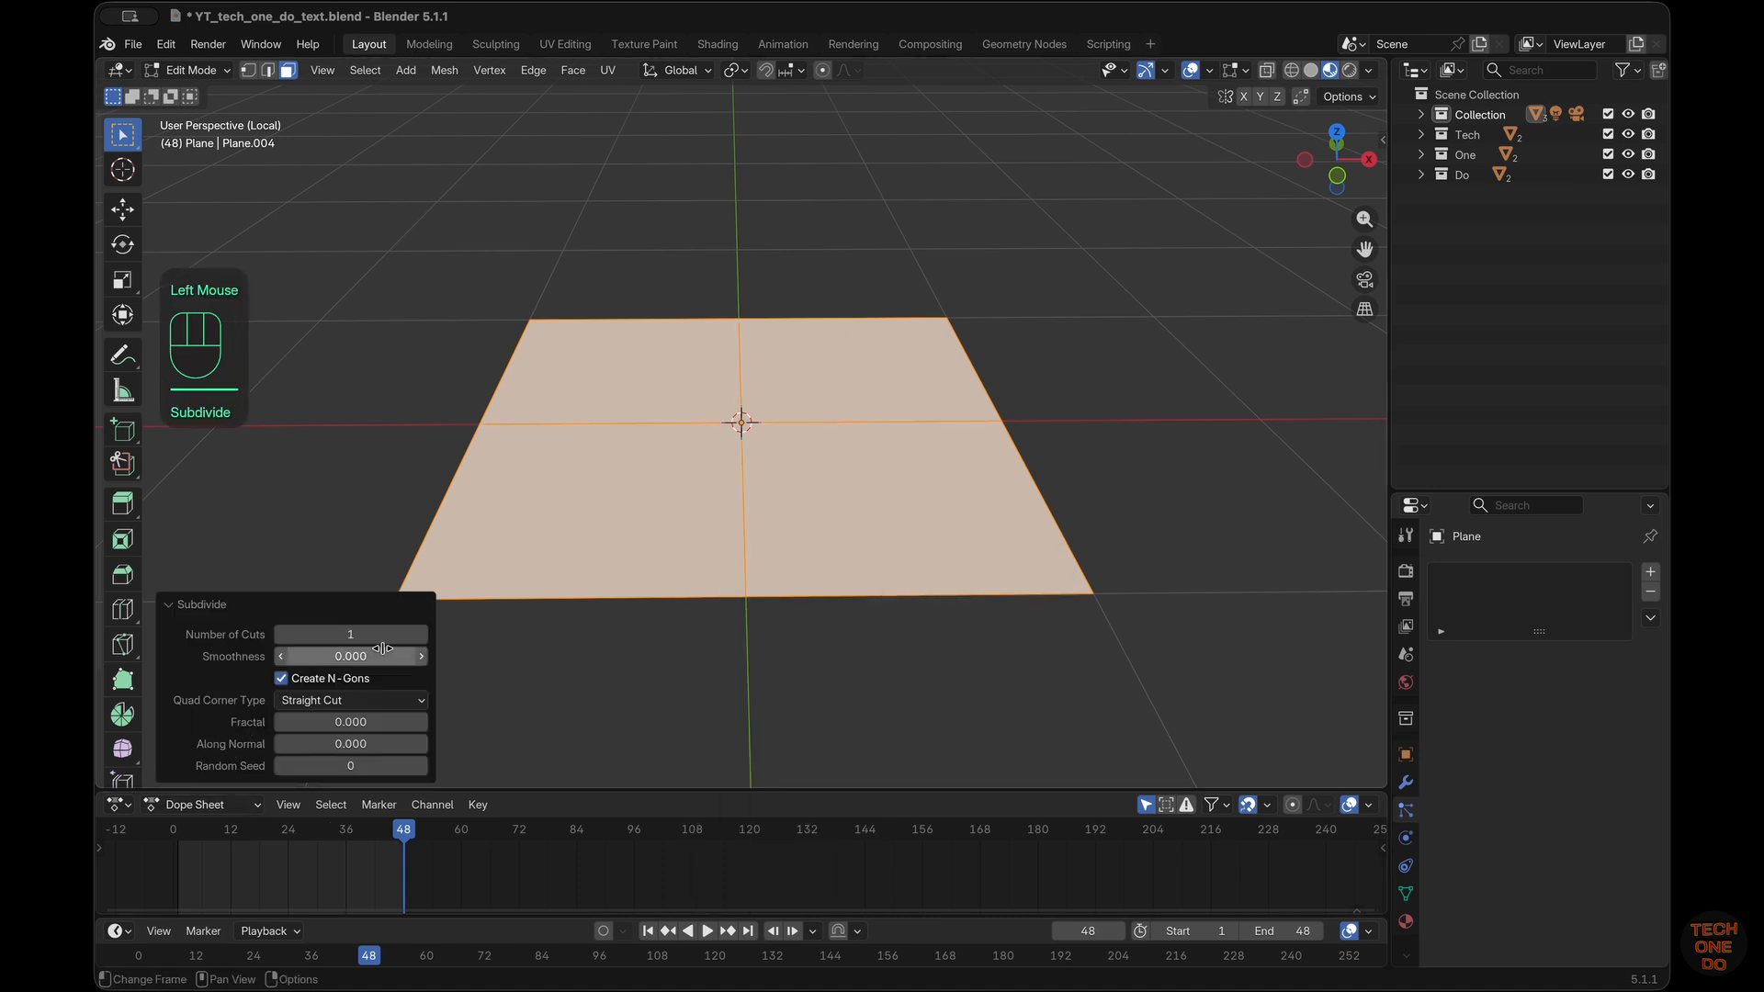
left_click(420, 635)
left_click(420, 635)
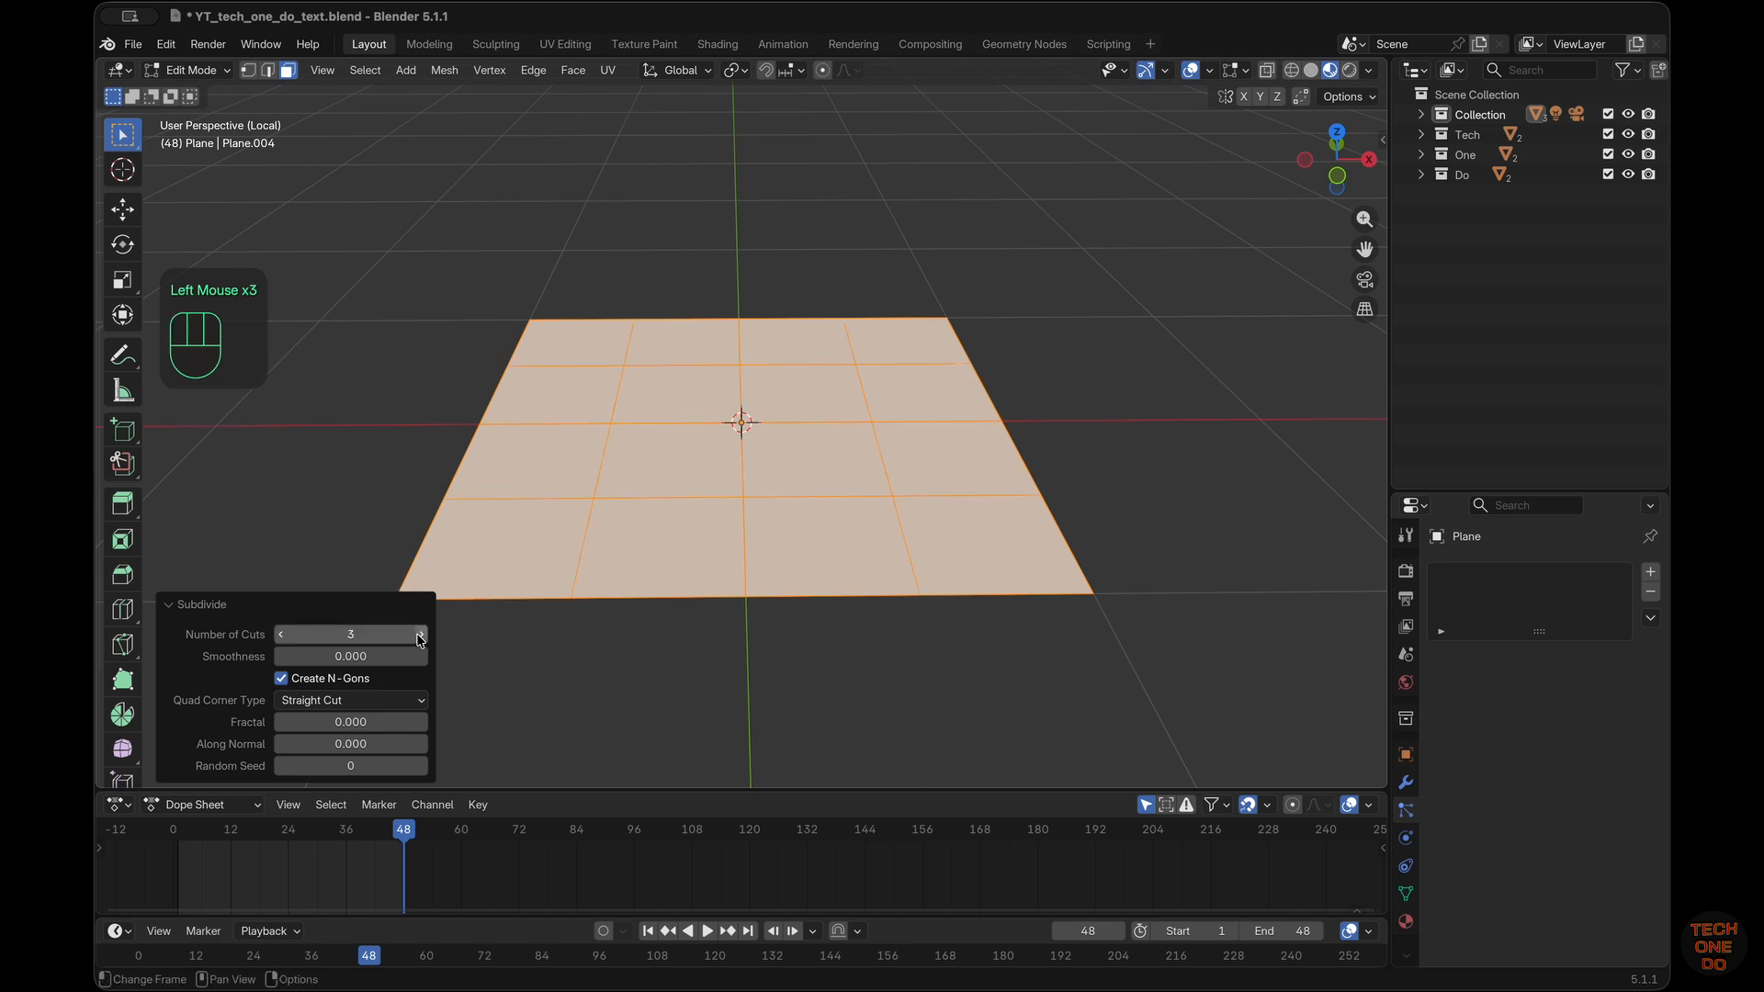
left_click(420, 635)
left_click(420, 635)
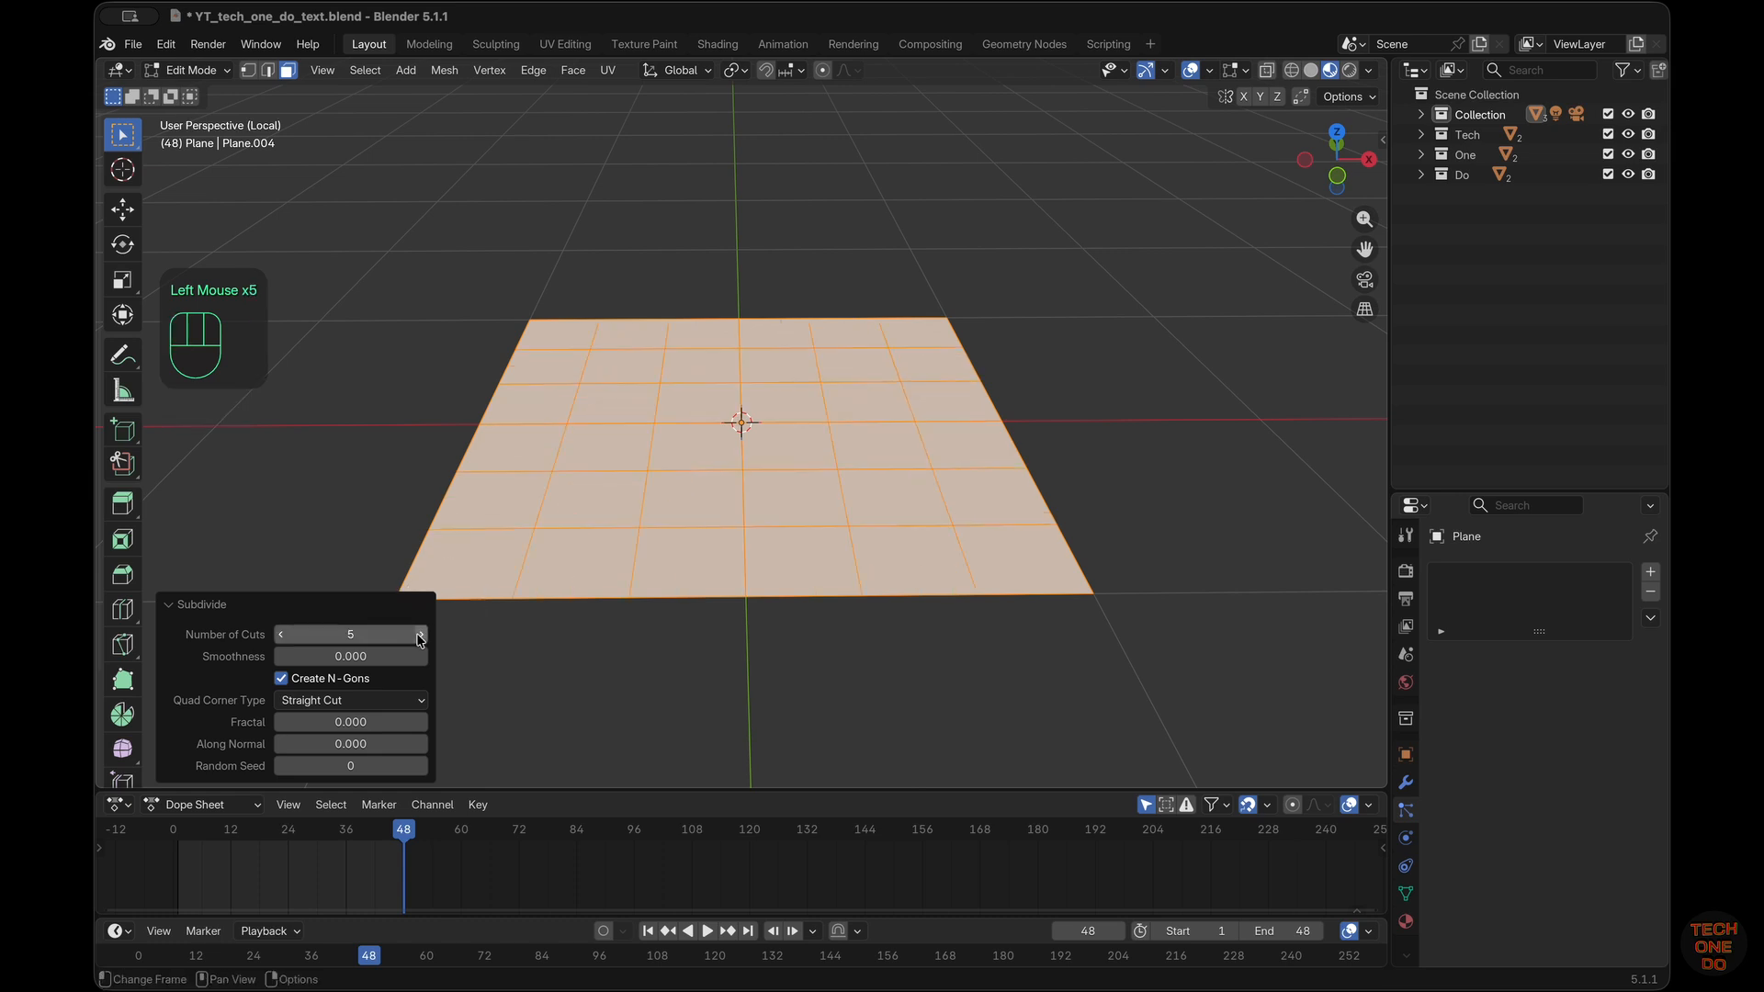
left_click(419, 635)
left_click(420, 635)
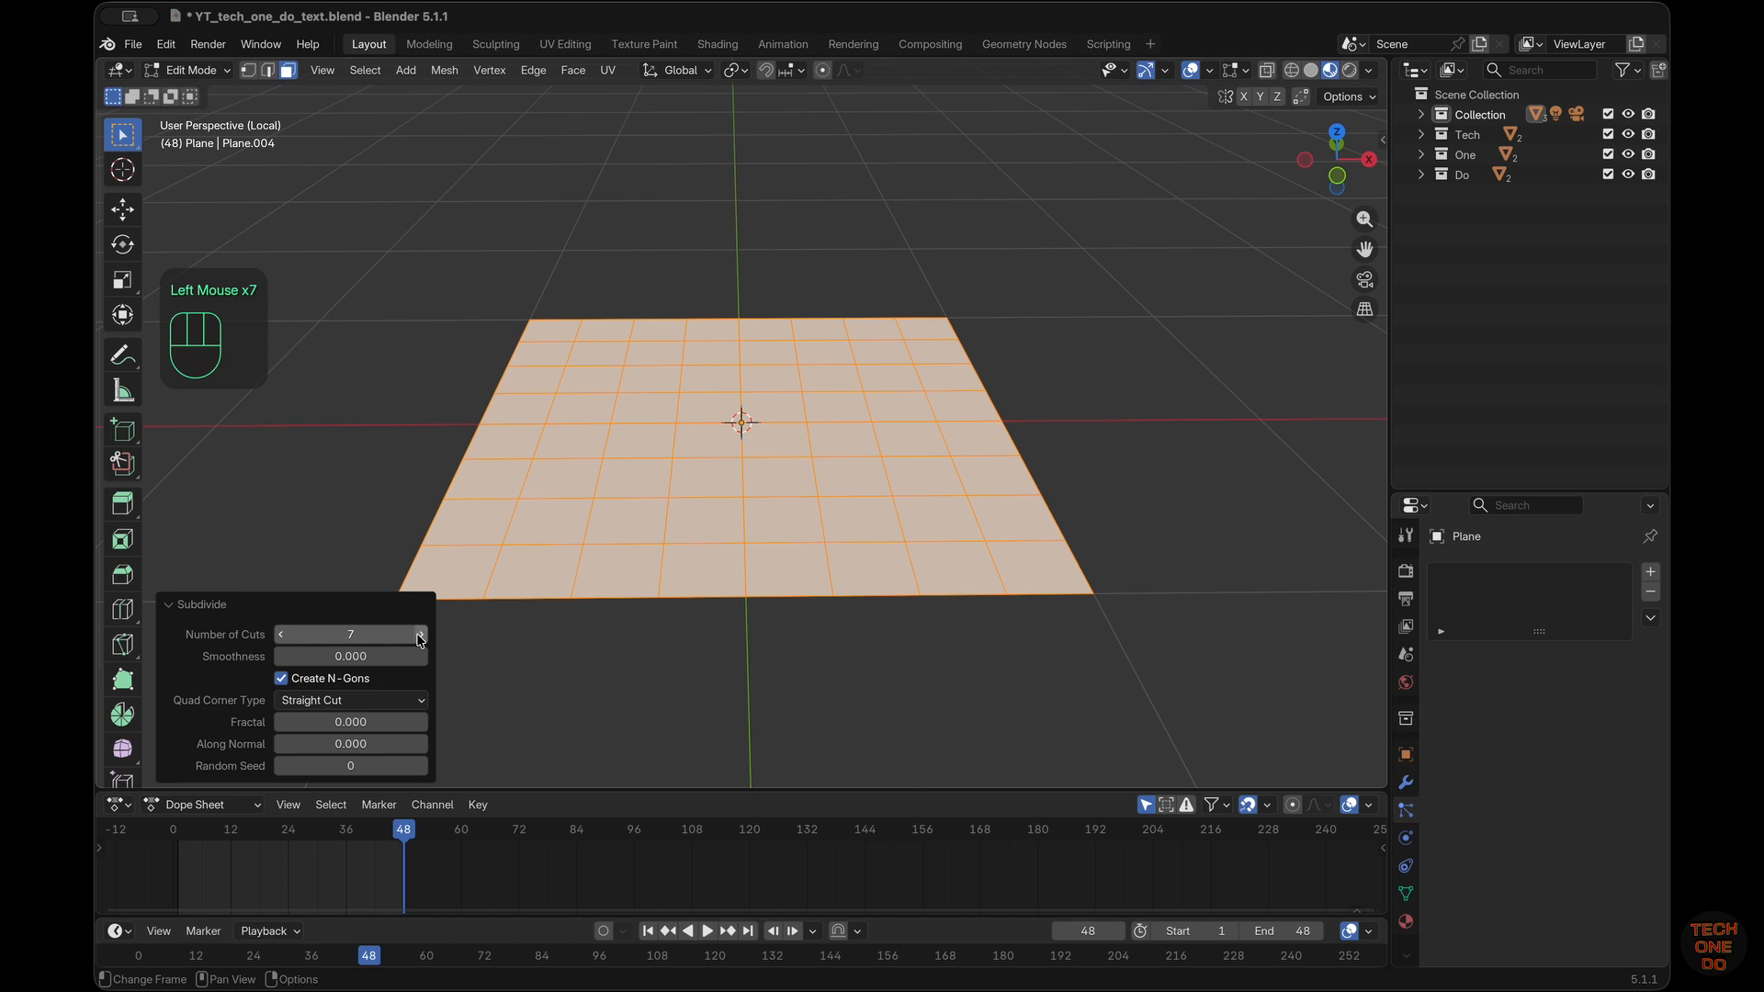
left_click(419, 635)
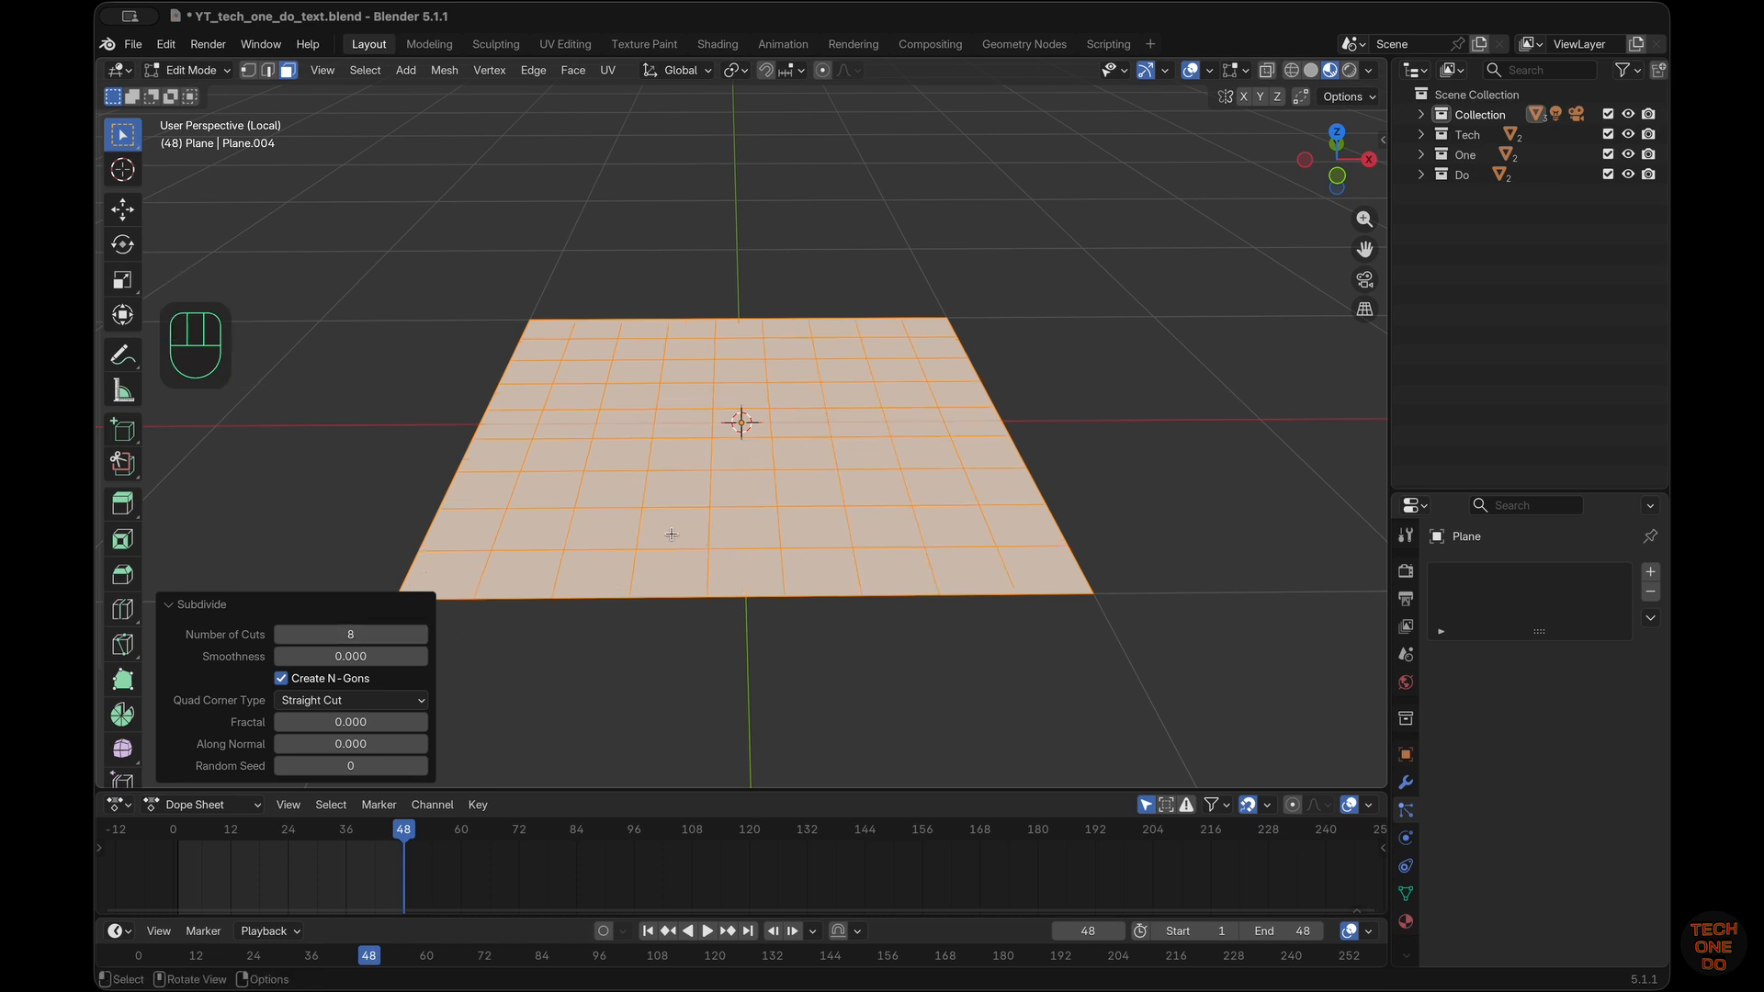
key("Tab")
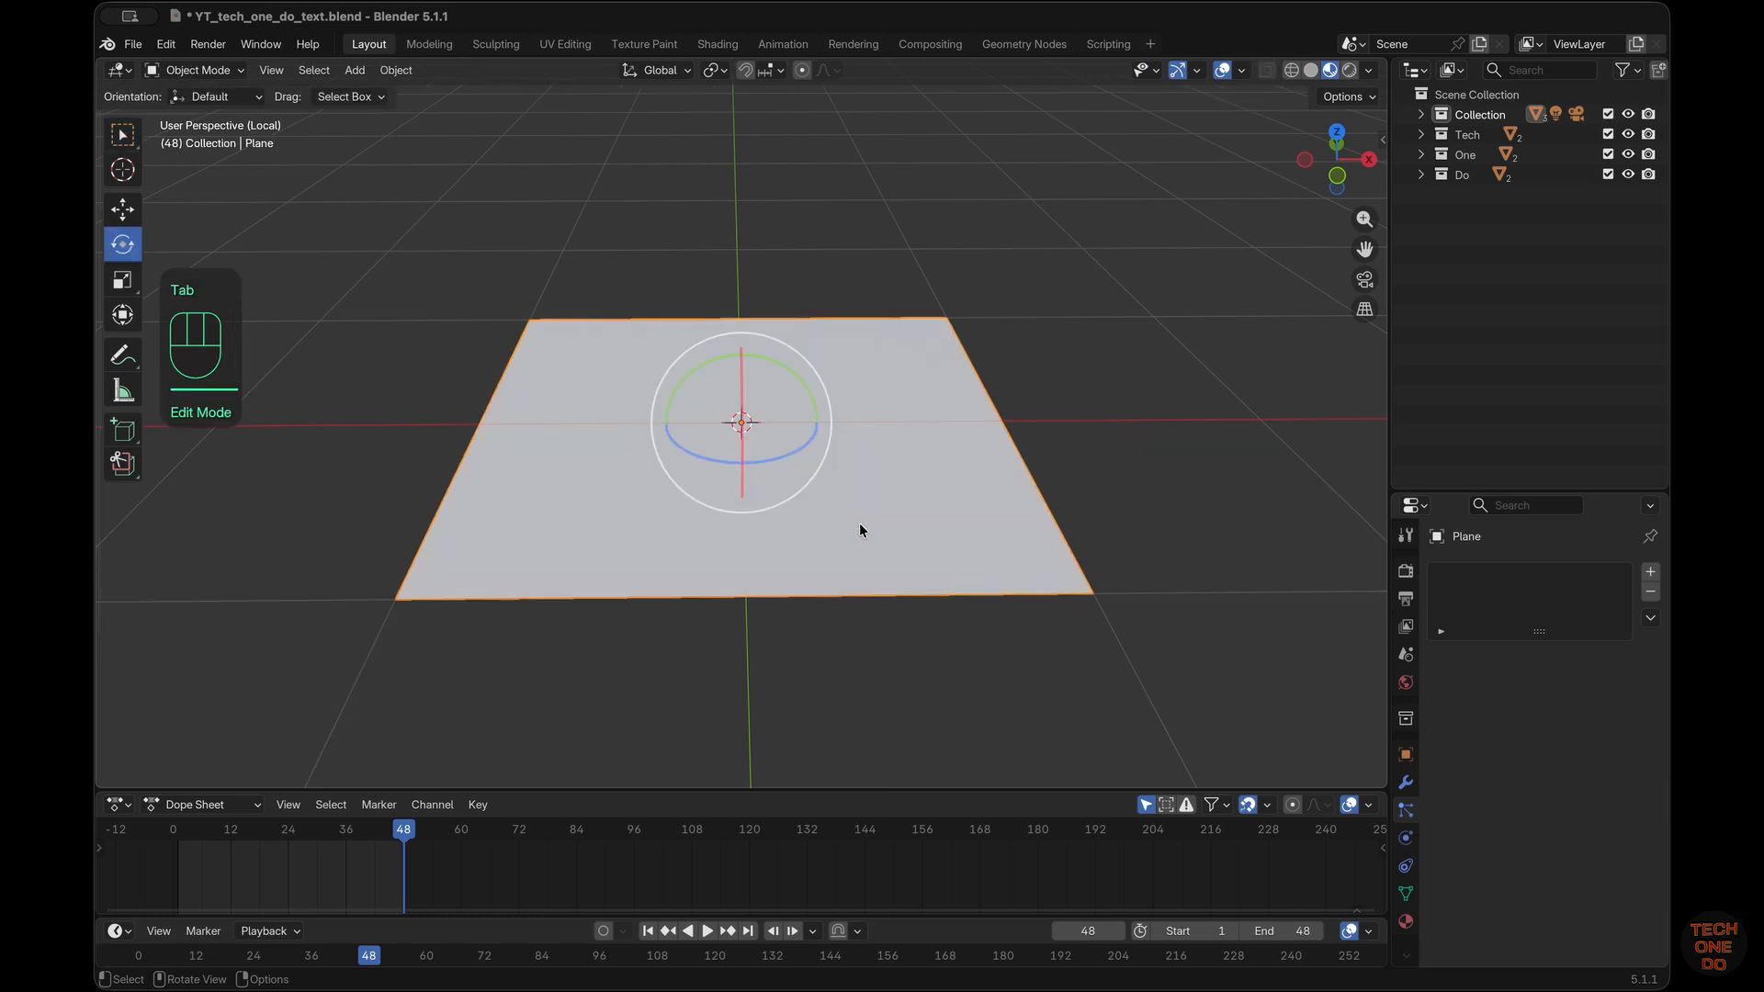
Switch to the Geometry Nodes workspace and shrink the spreadsheet and node editor areas to enlarge the 3D viewport
left_click(1024, 46)
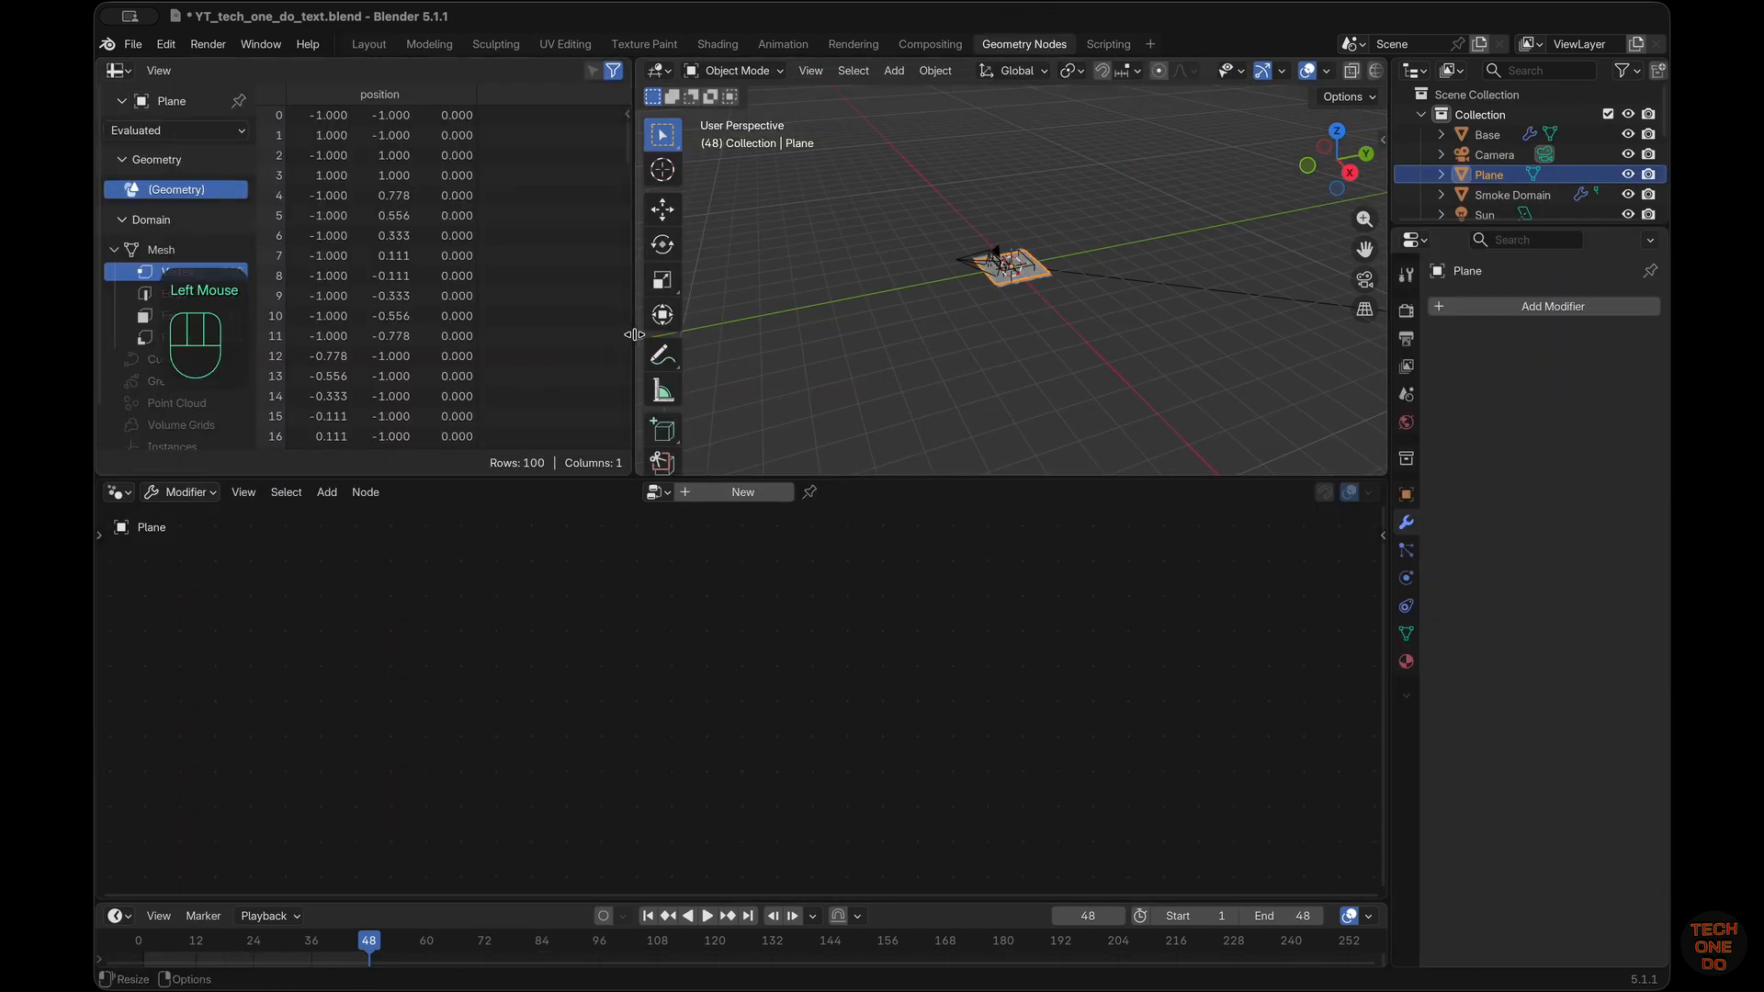
left_click_drag(633, 342, 391, 355)
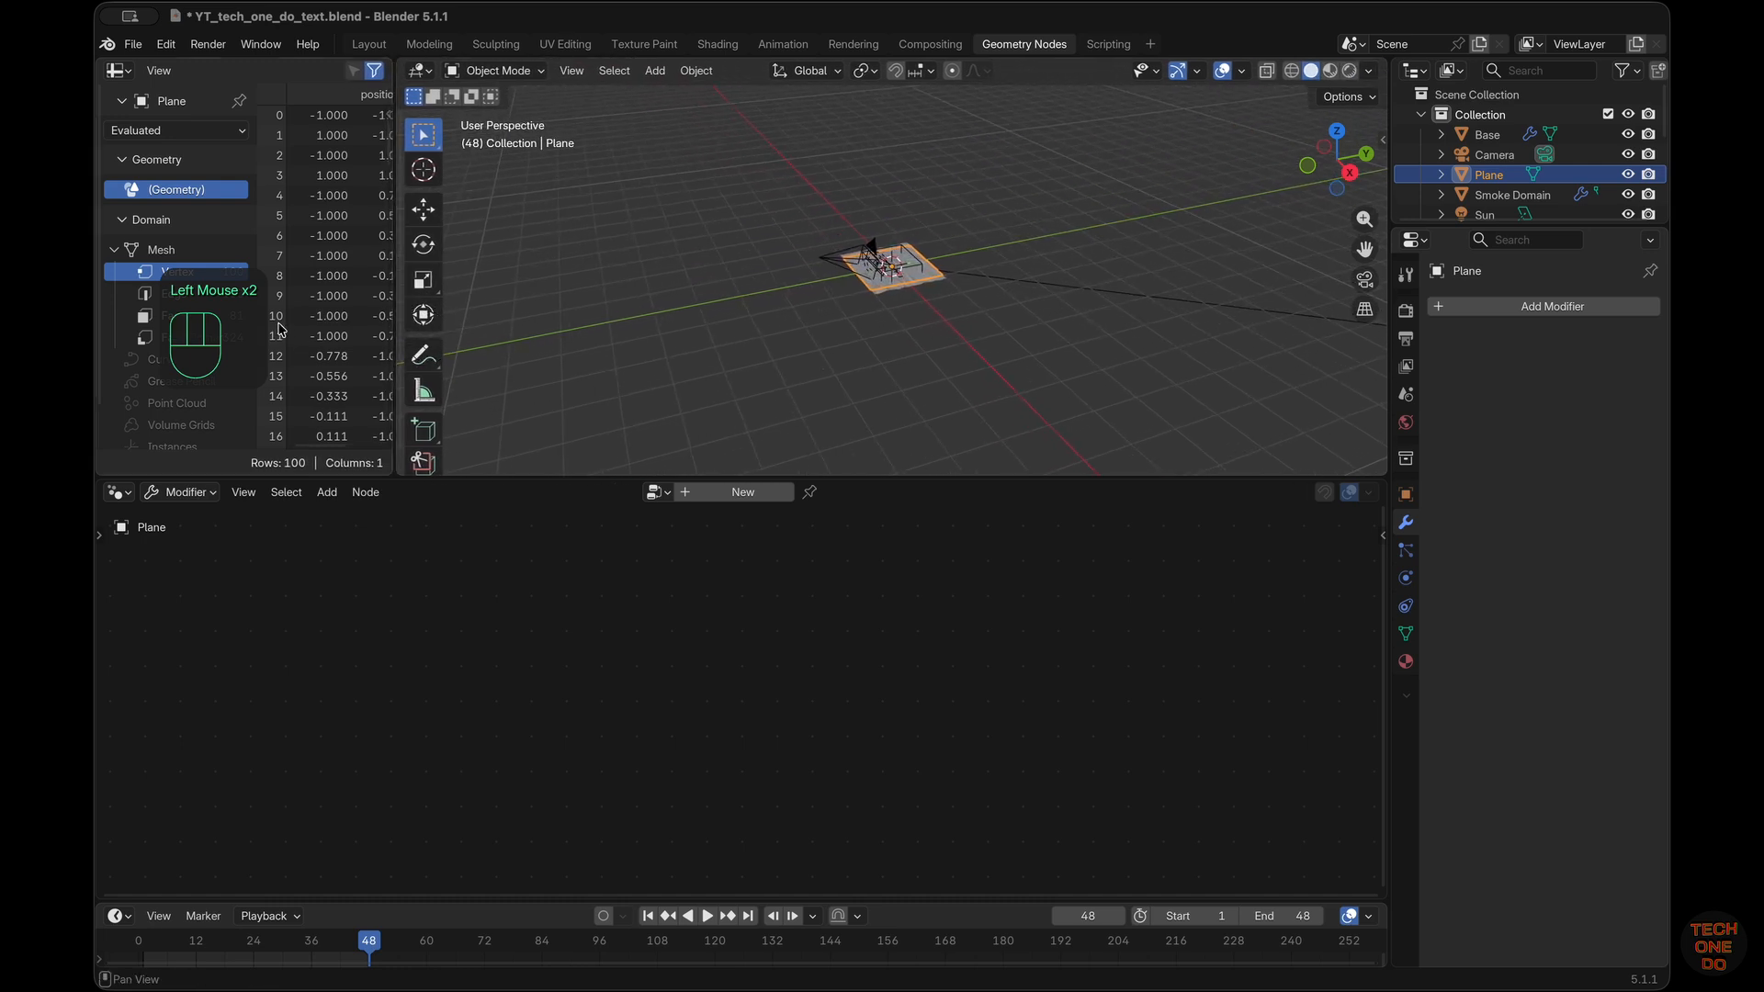
scroll(281, 328, "right", 3)
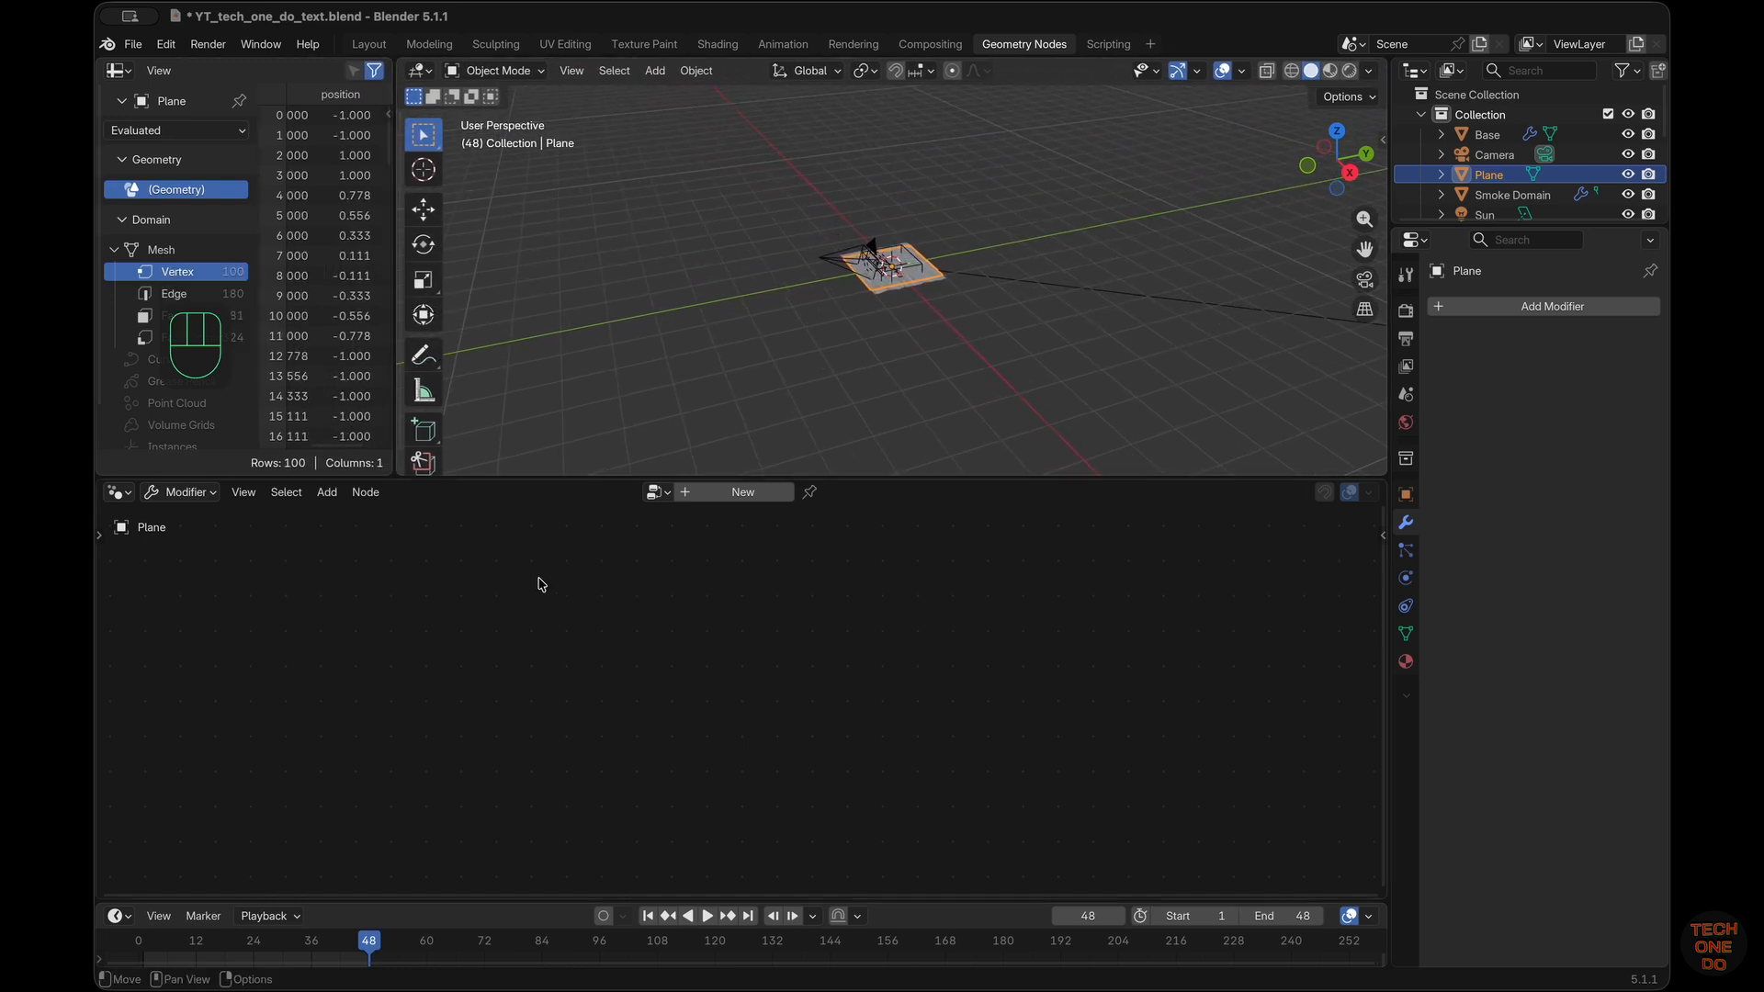
left_click_drag(1032, 478, 1033, 502)
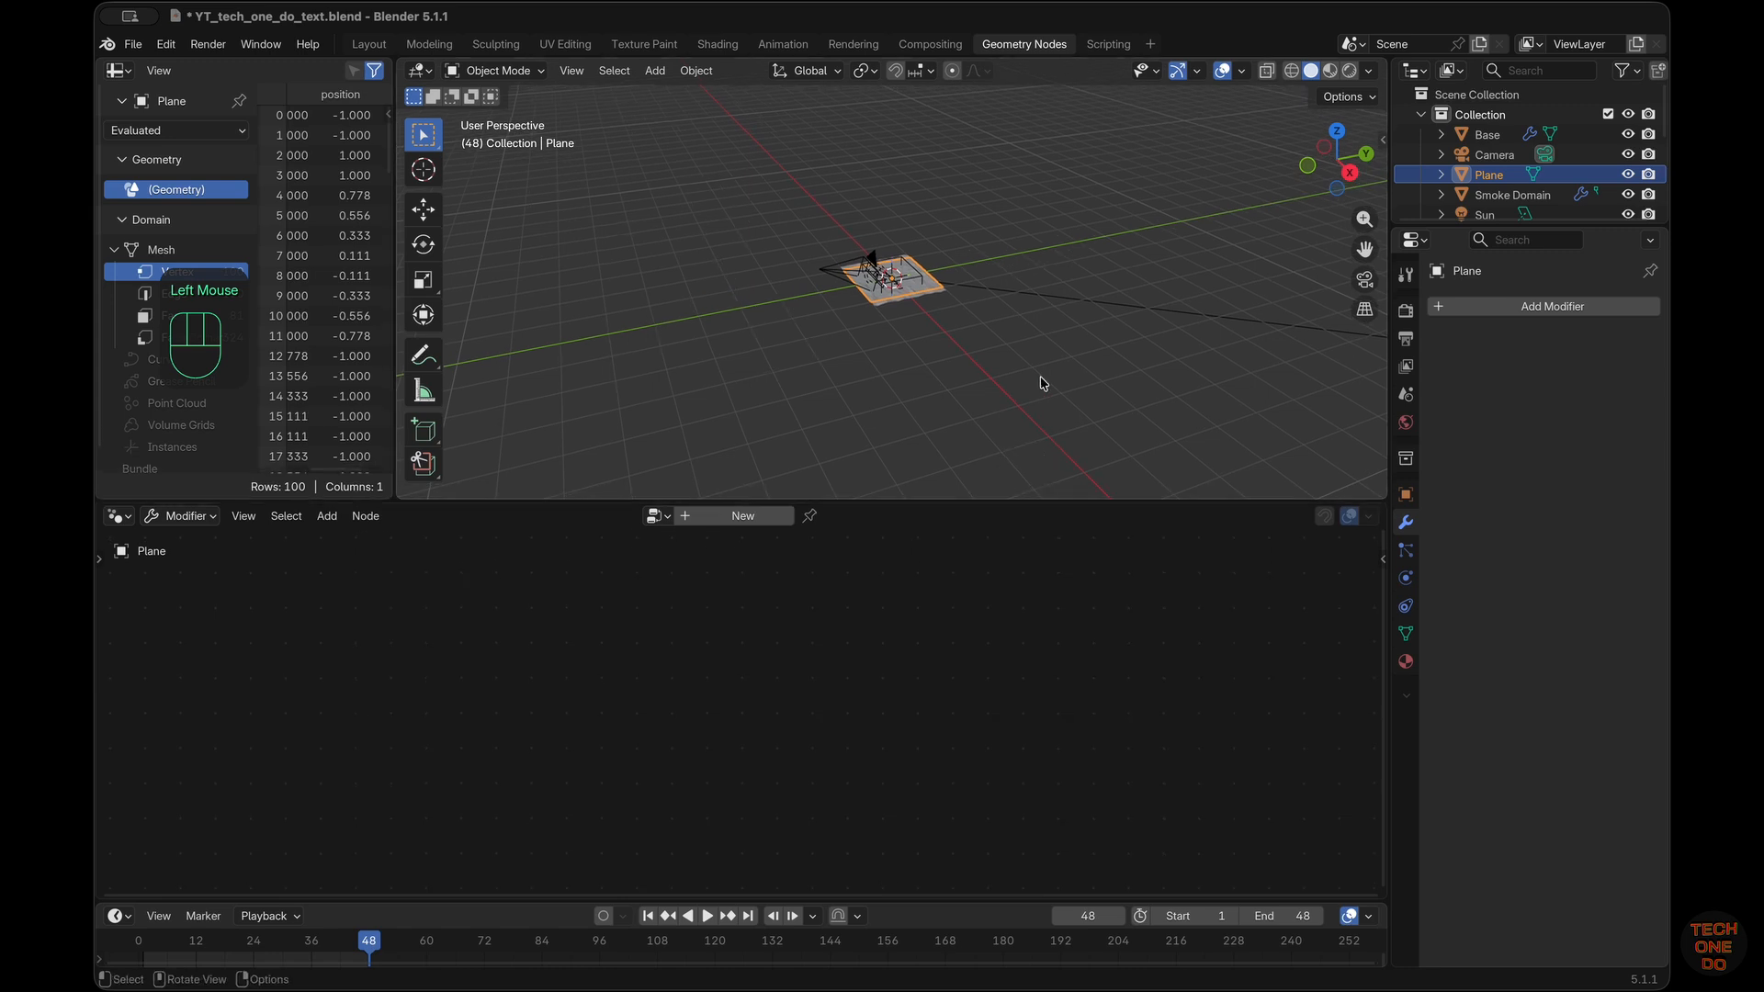
Frame the selected plane in the workspace's 3D viewport and show it alone in local view
scroll(1043, 382, "right", 5)
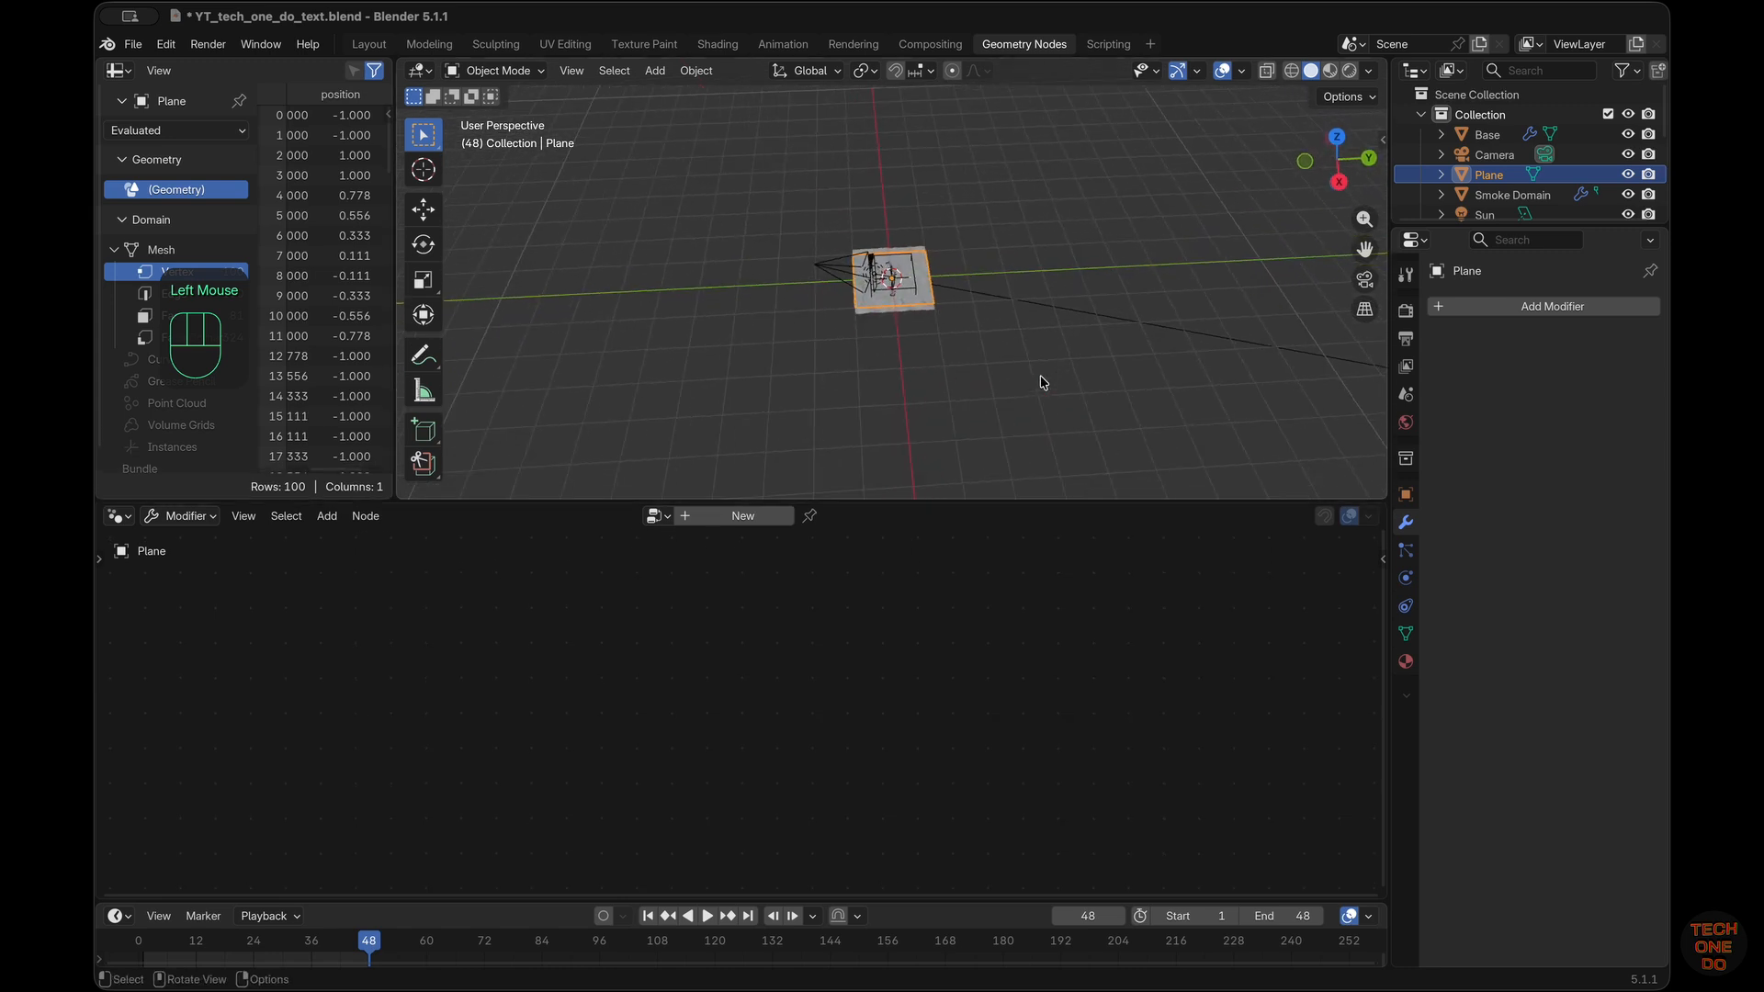
key("KP_Decimal")
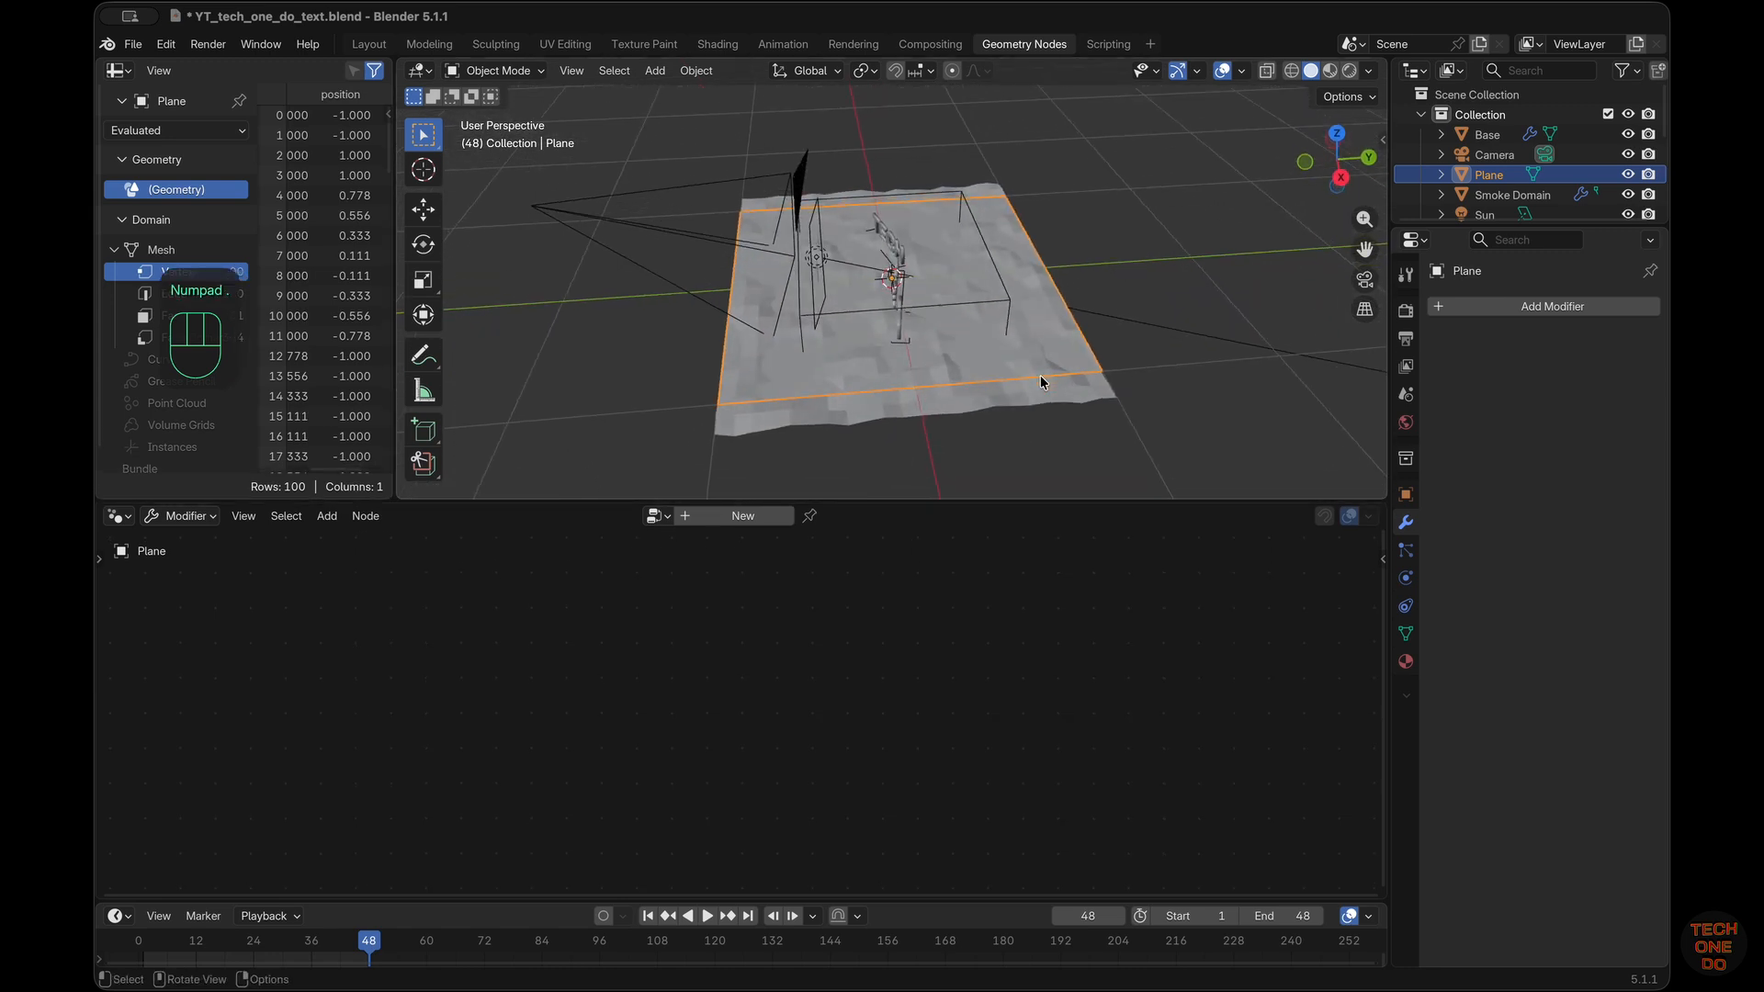
key("KP_Divide")
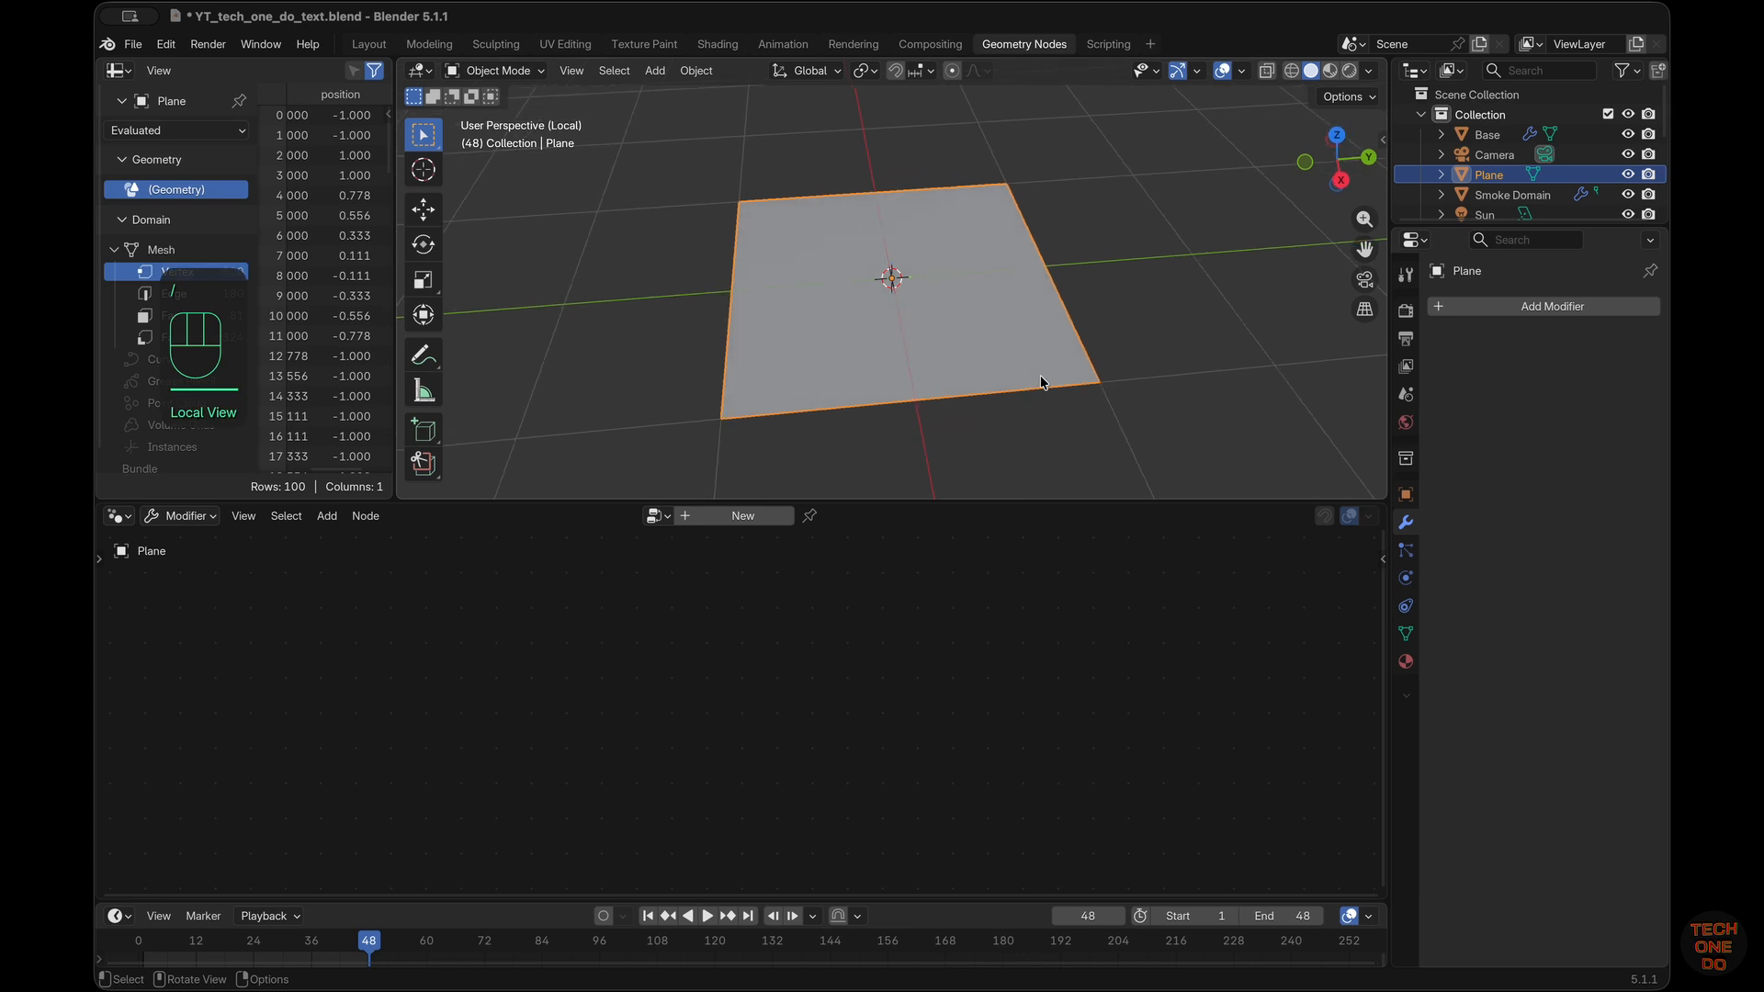
Create a new geometry node group as a modifier on the plane
left_click(745, 517)
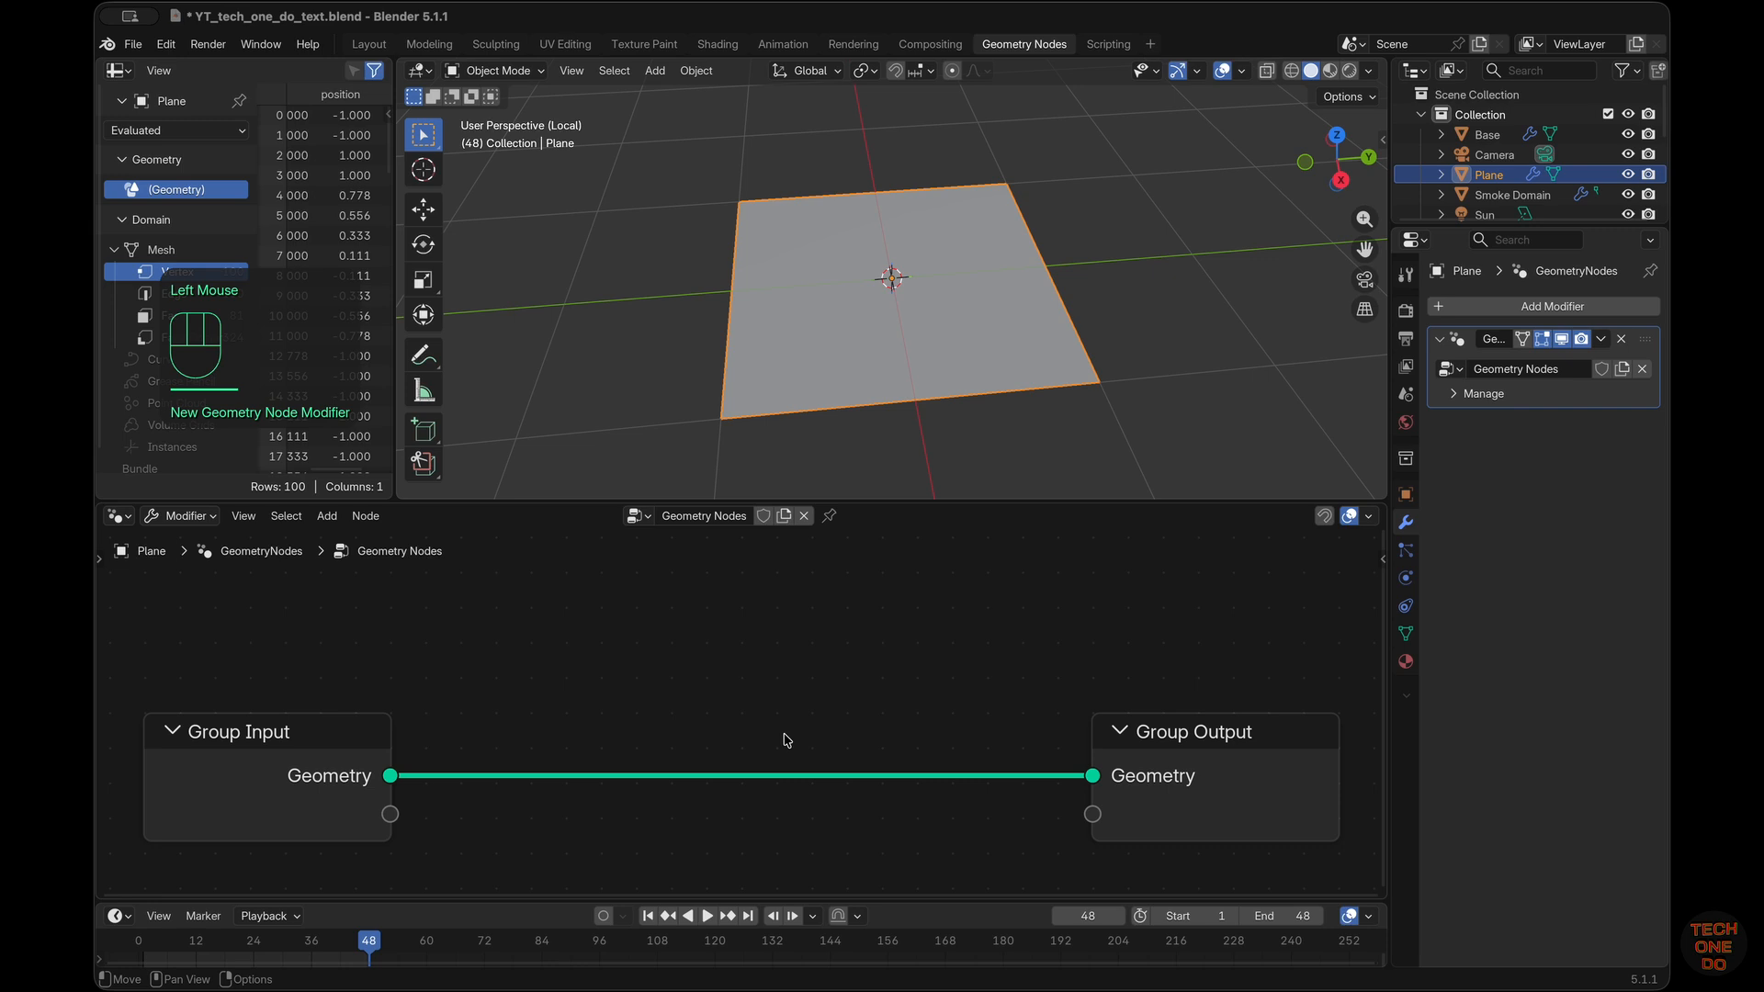
scroll(787, 739, "down", 3)
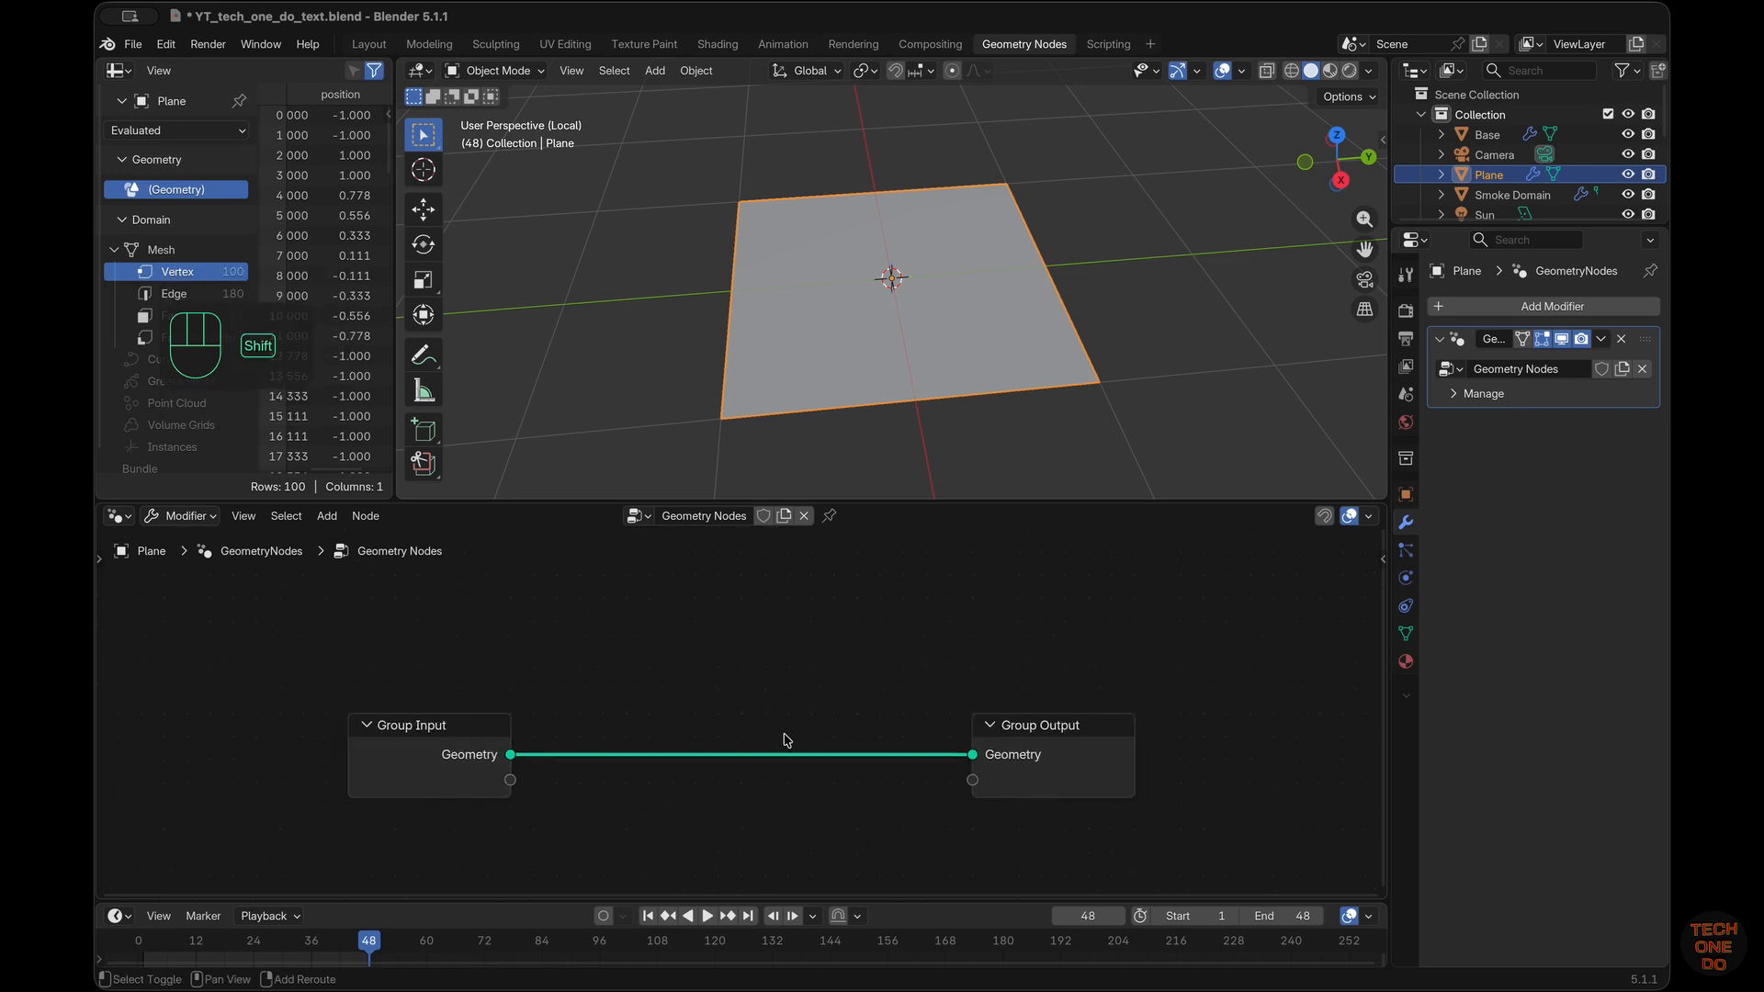
scroll(787, 739, "down", 2, "shift")
scroll(788, 739, "down", 2, "ctrl")
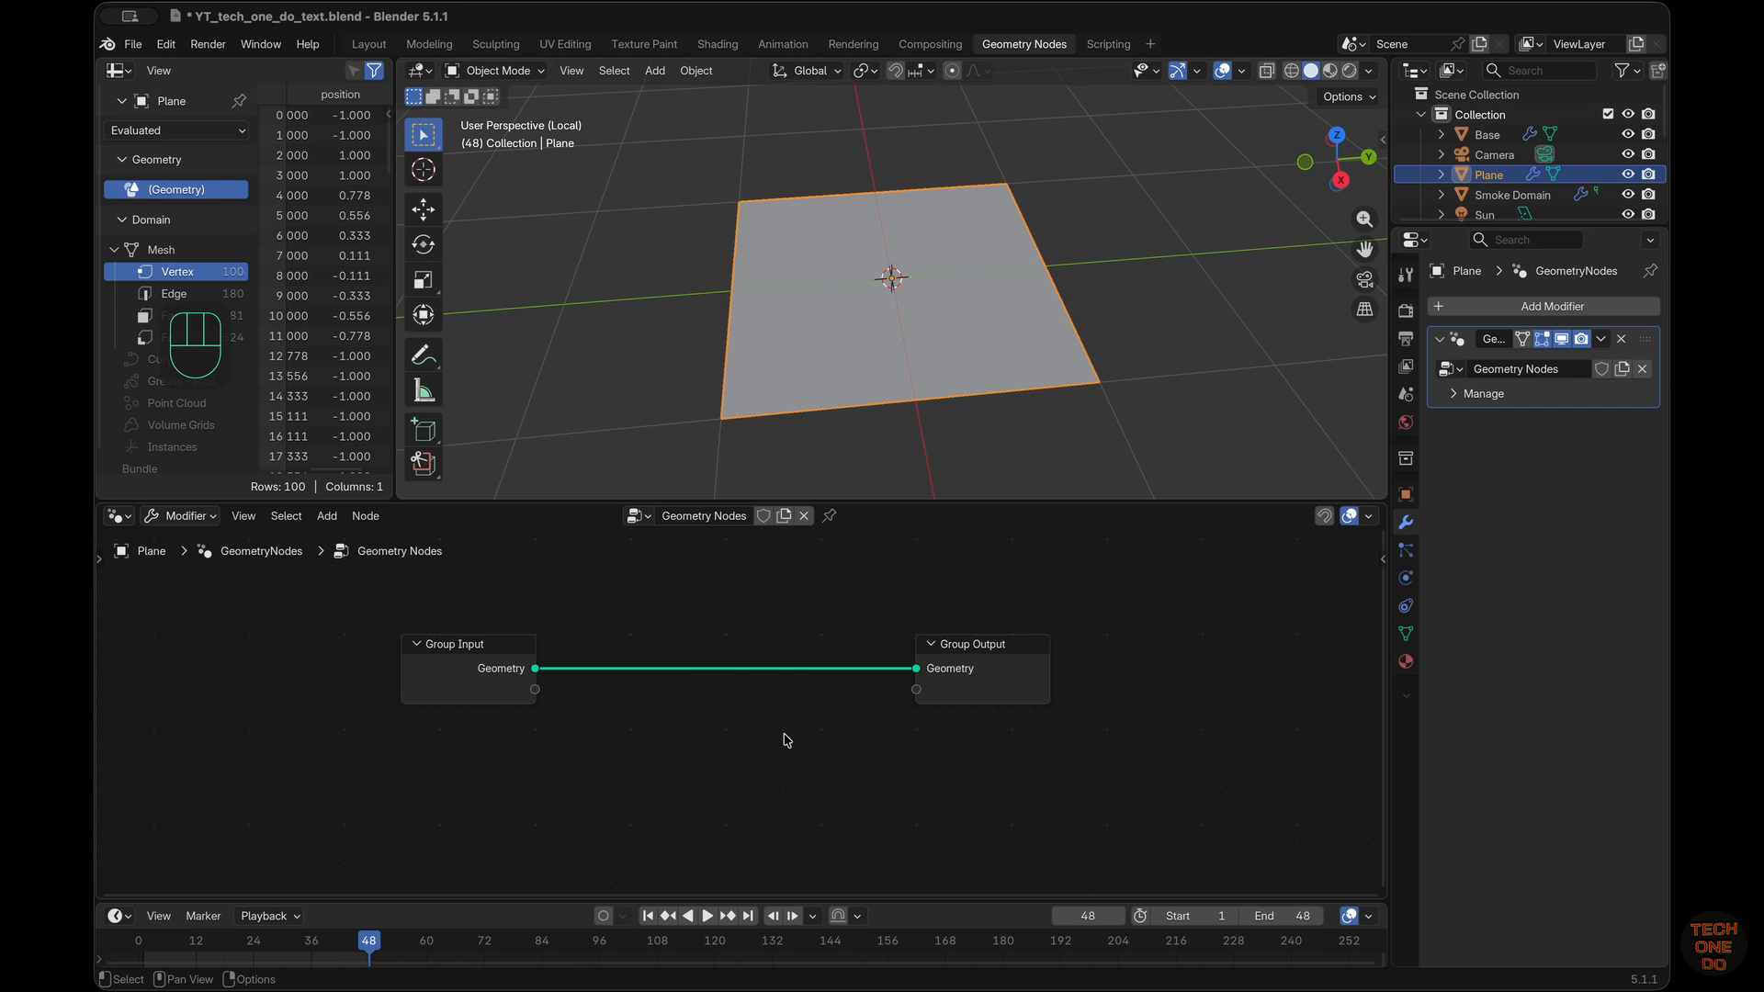
Insert a Mesh to Points node on the link between Group Input and Group Output
key("shift")
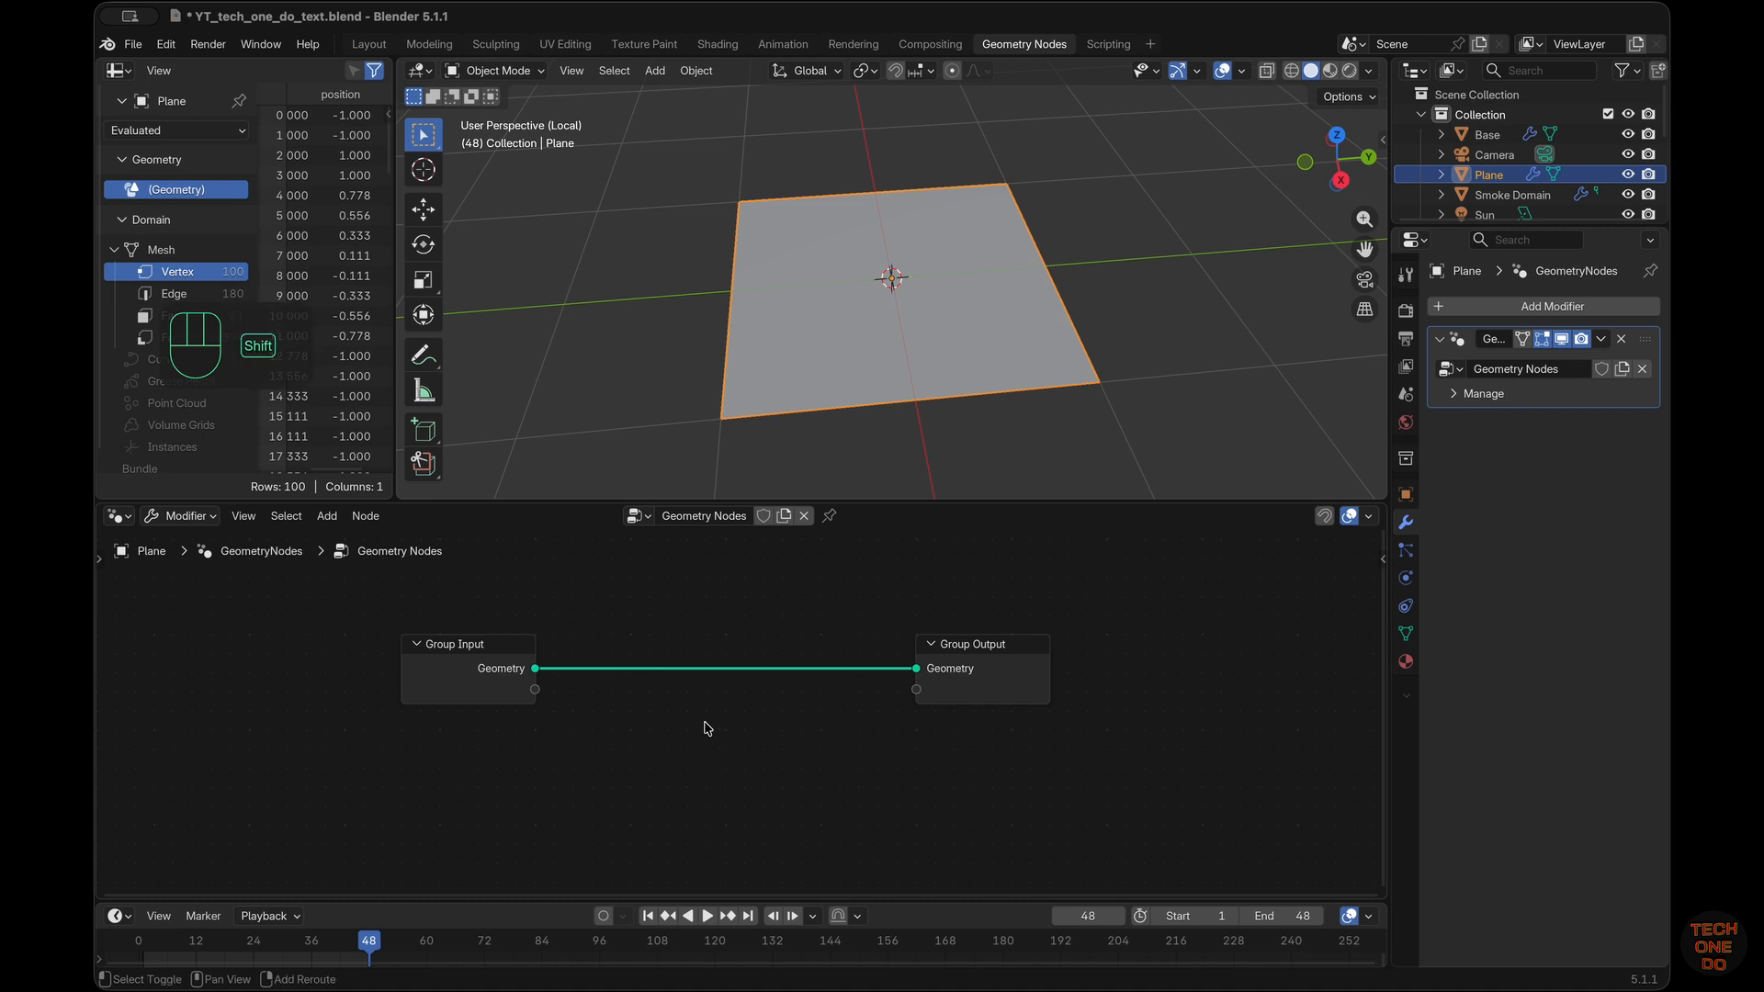
key("shift+a")
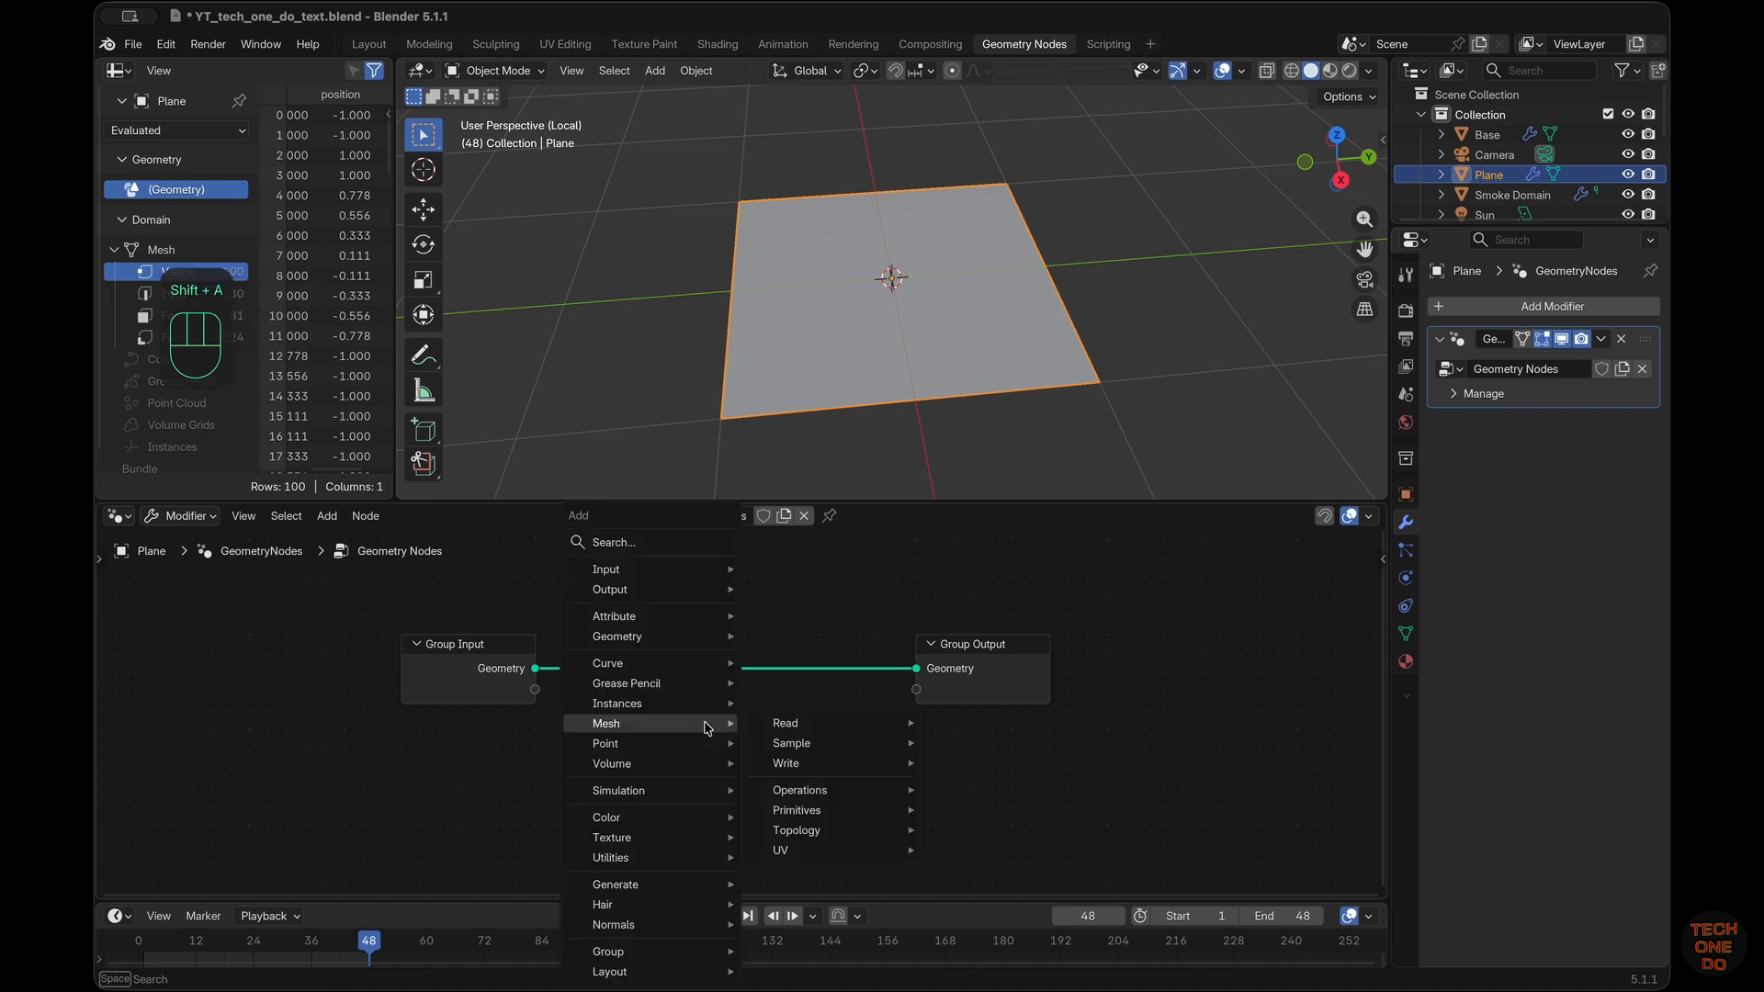
type("mesh")
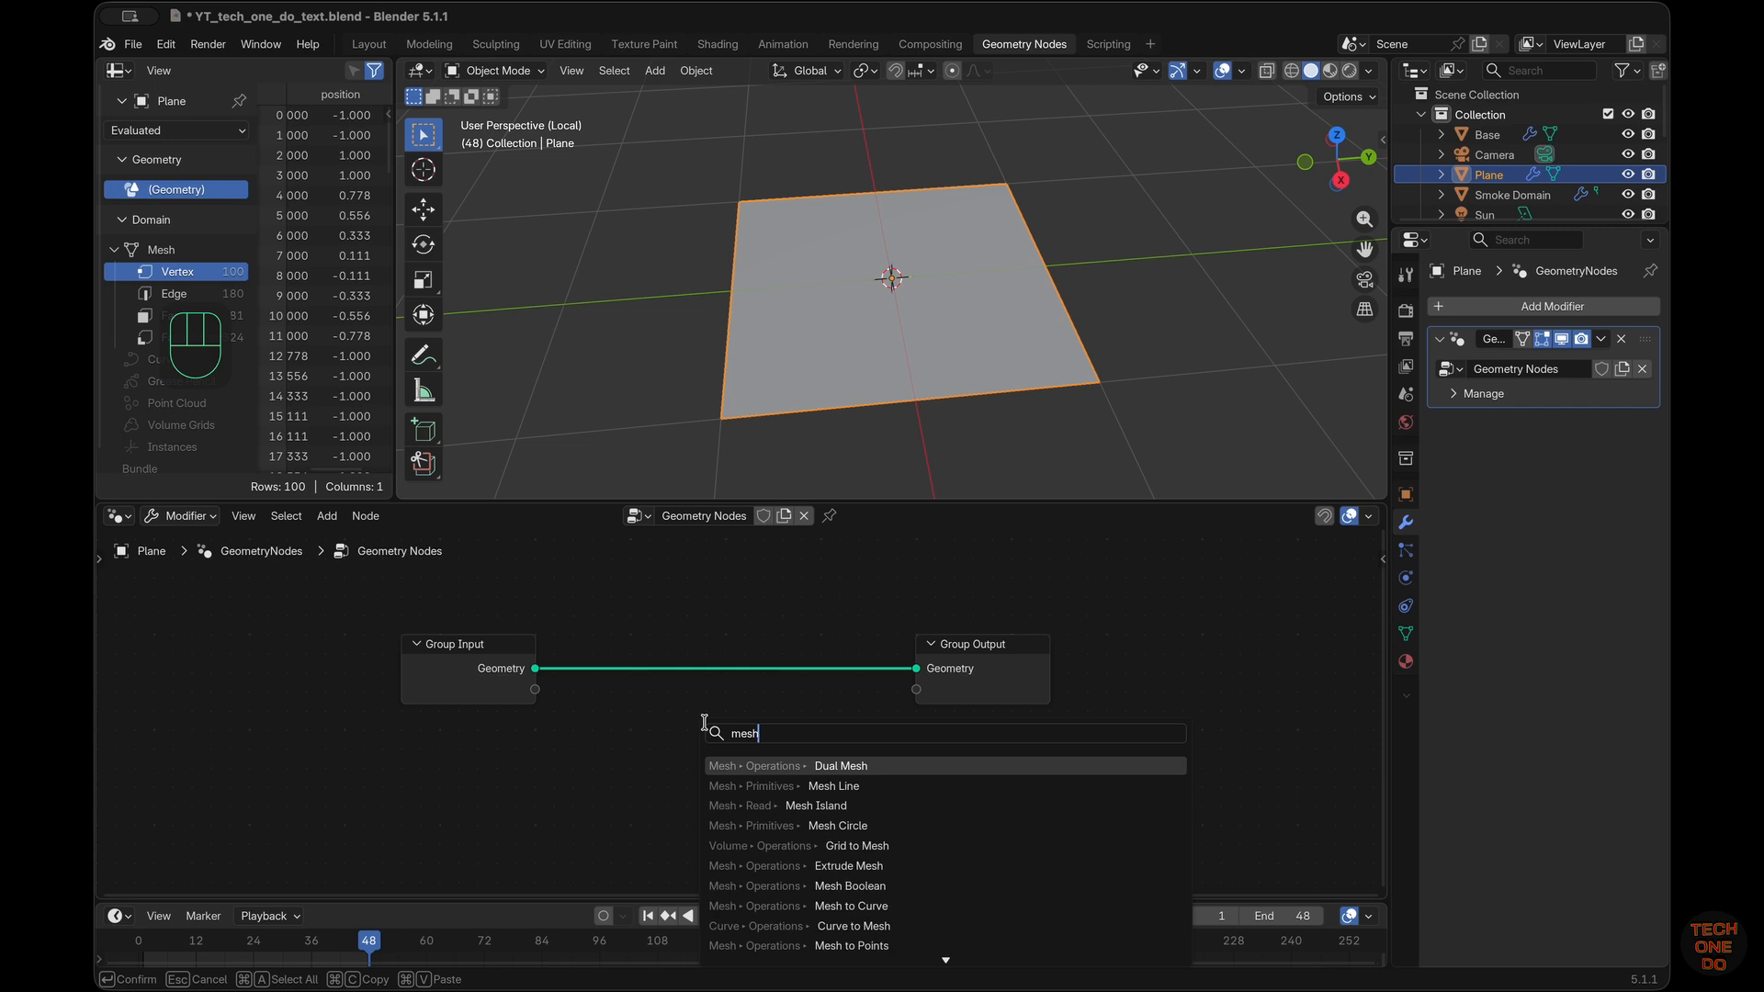
type(" to")
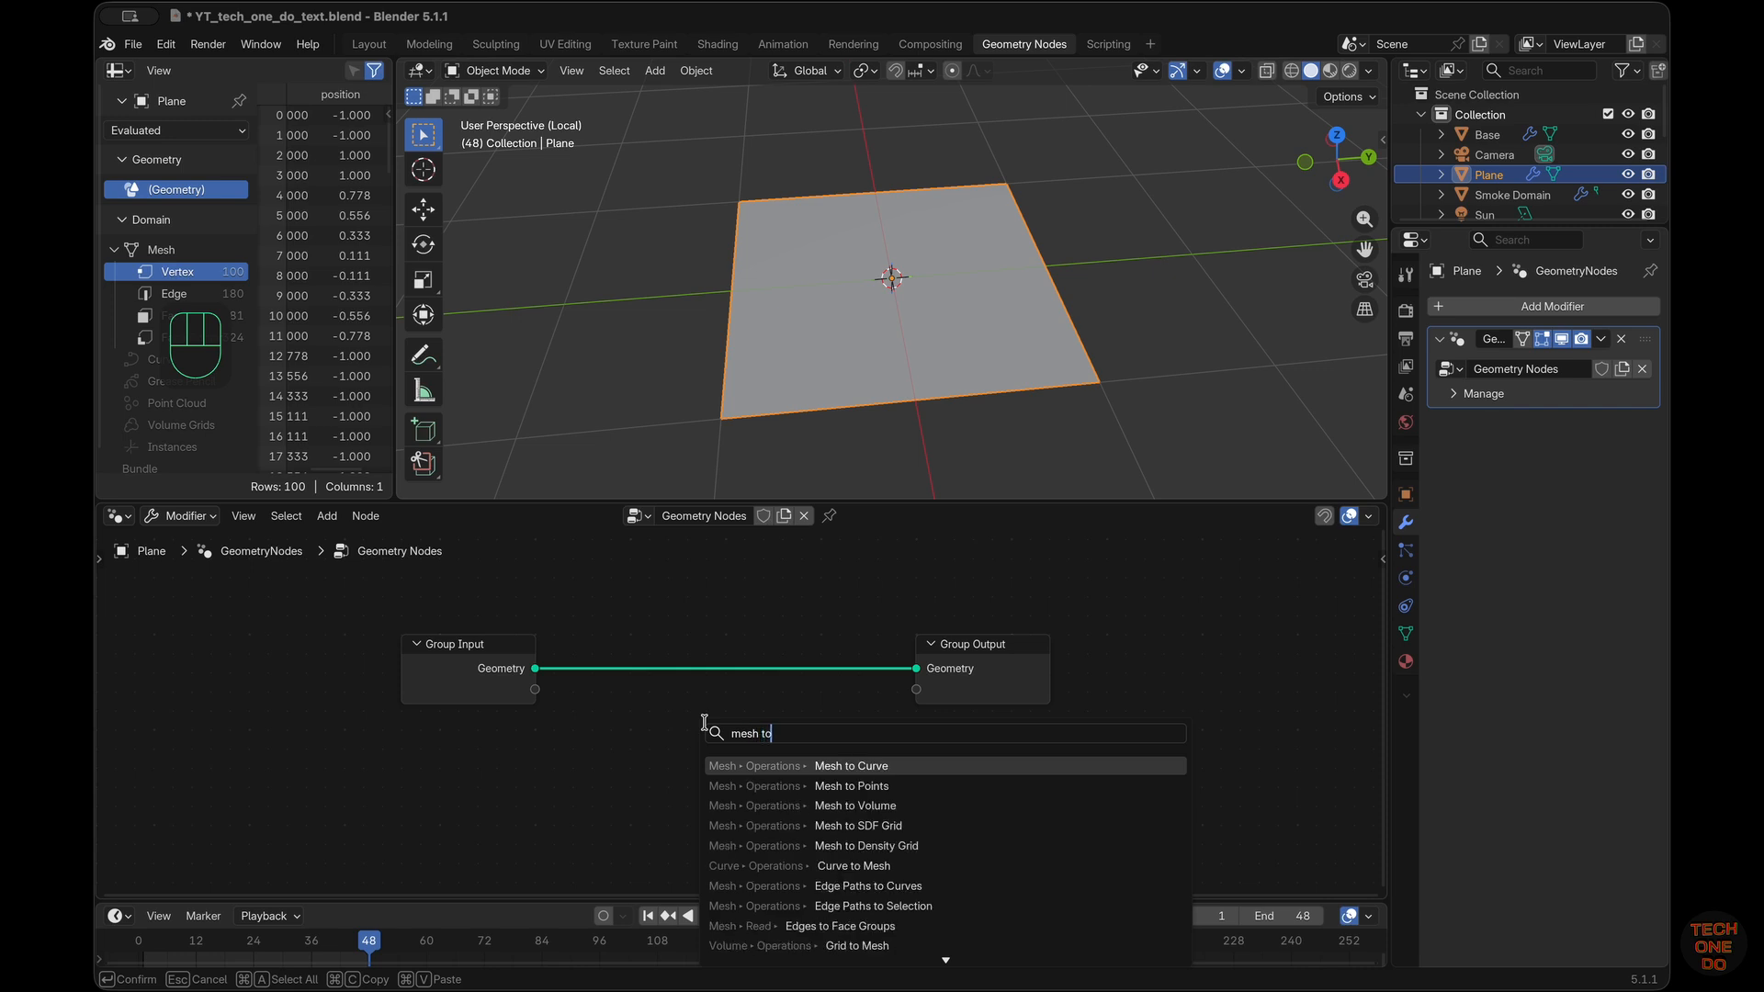
key("Down")
key("Return")
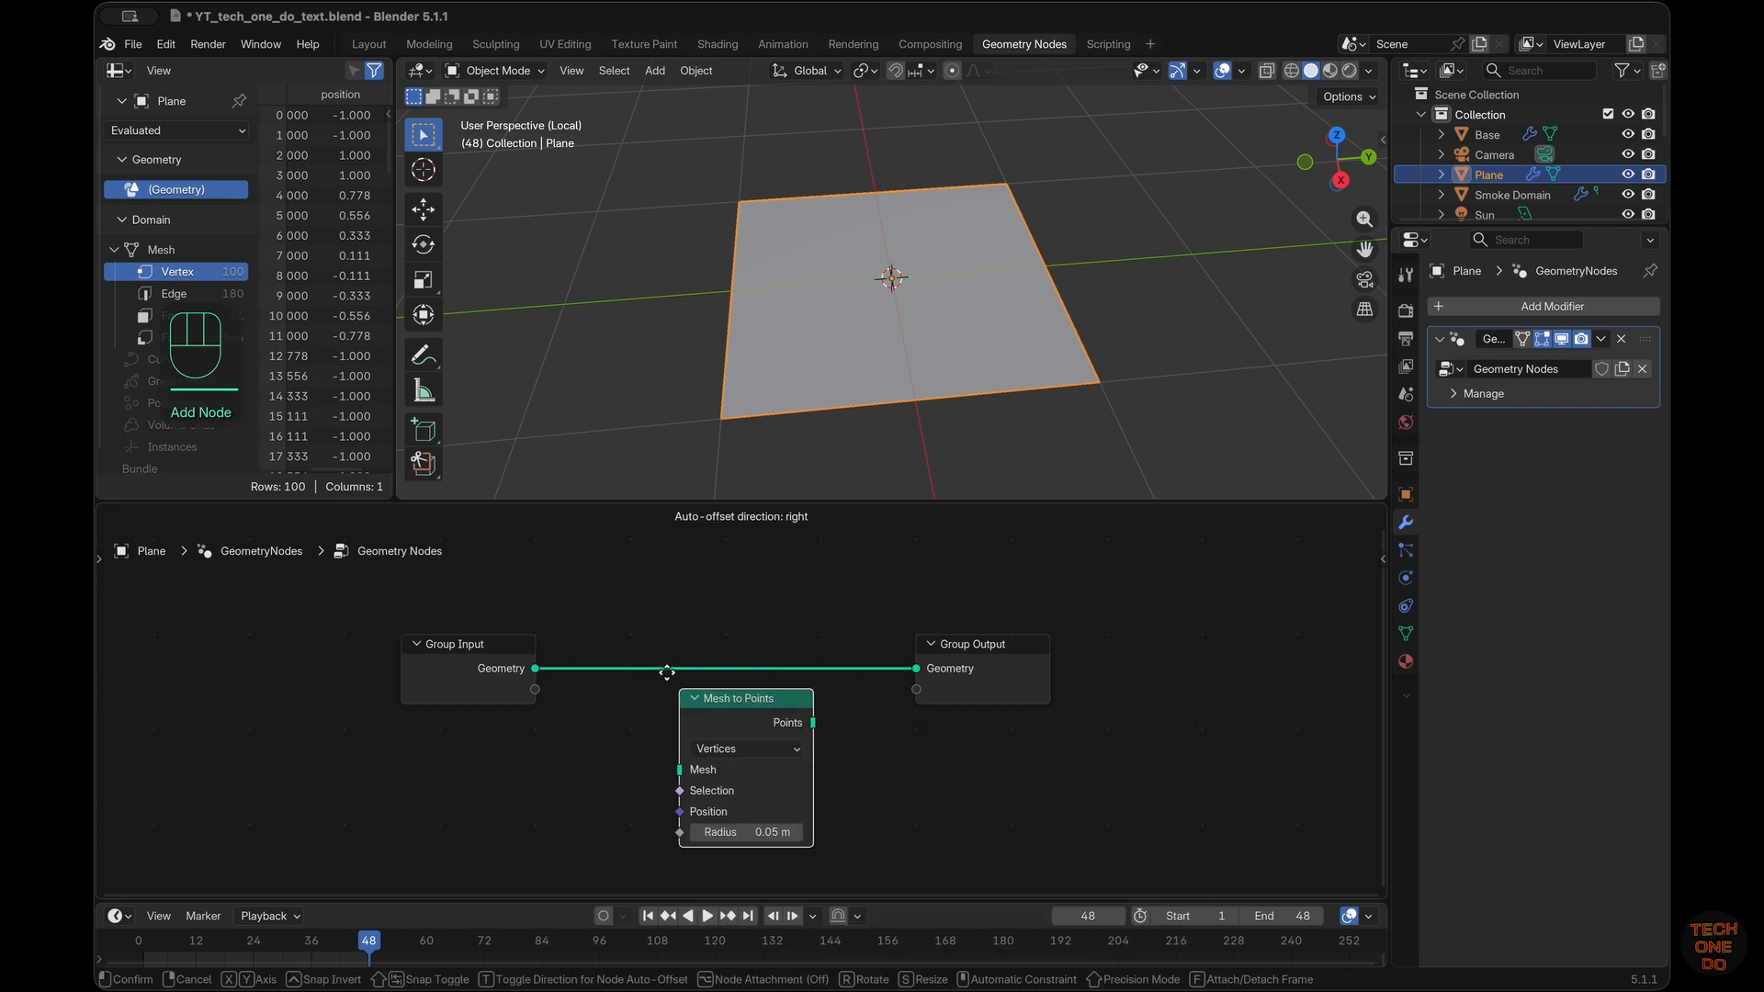
left_click(616, 608)
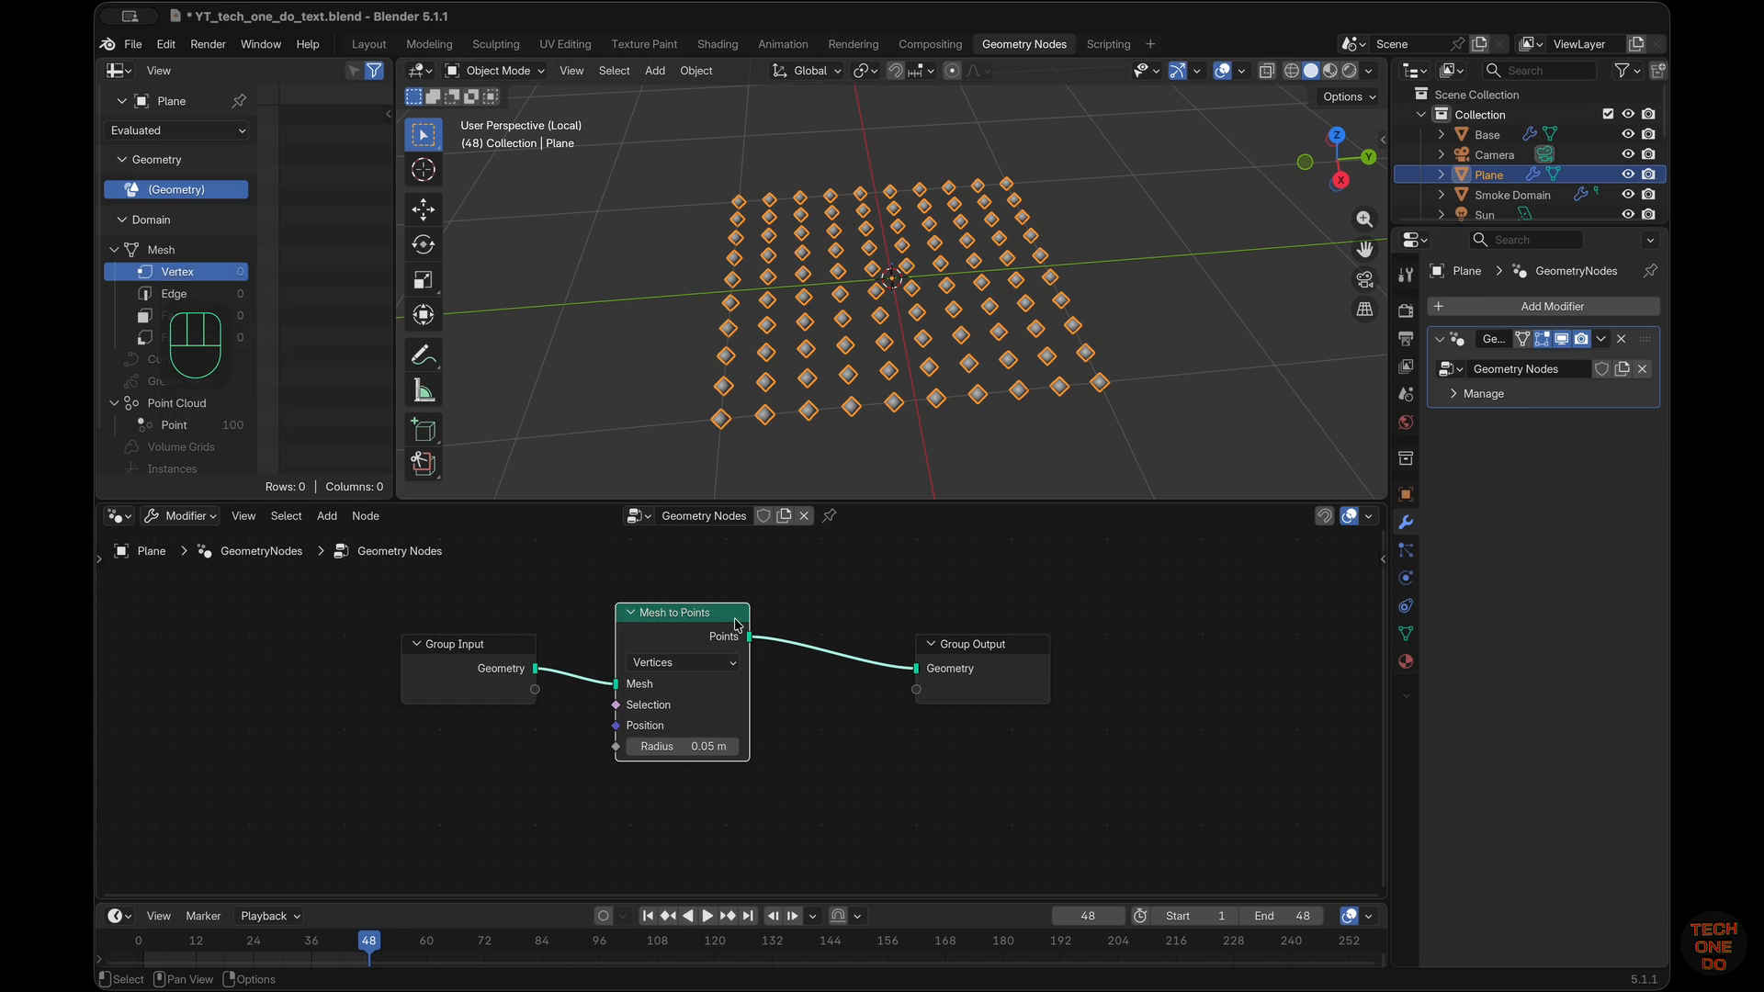
Insert an Instance on Points node between the Mesh to Points node and Group Output
key("shift+a")
mouse_move(905, 685)
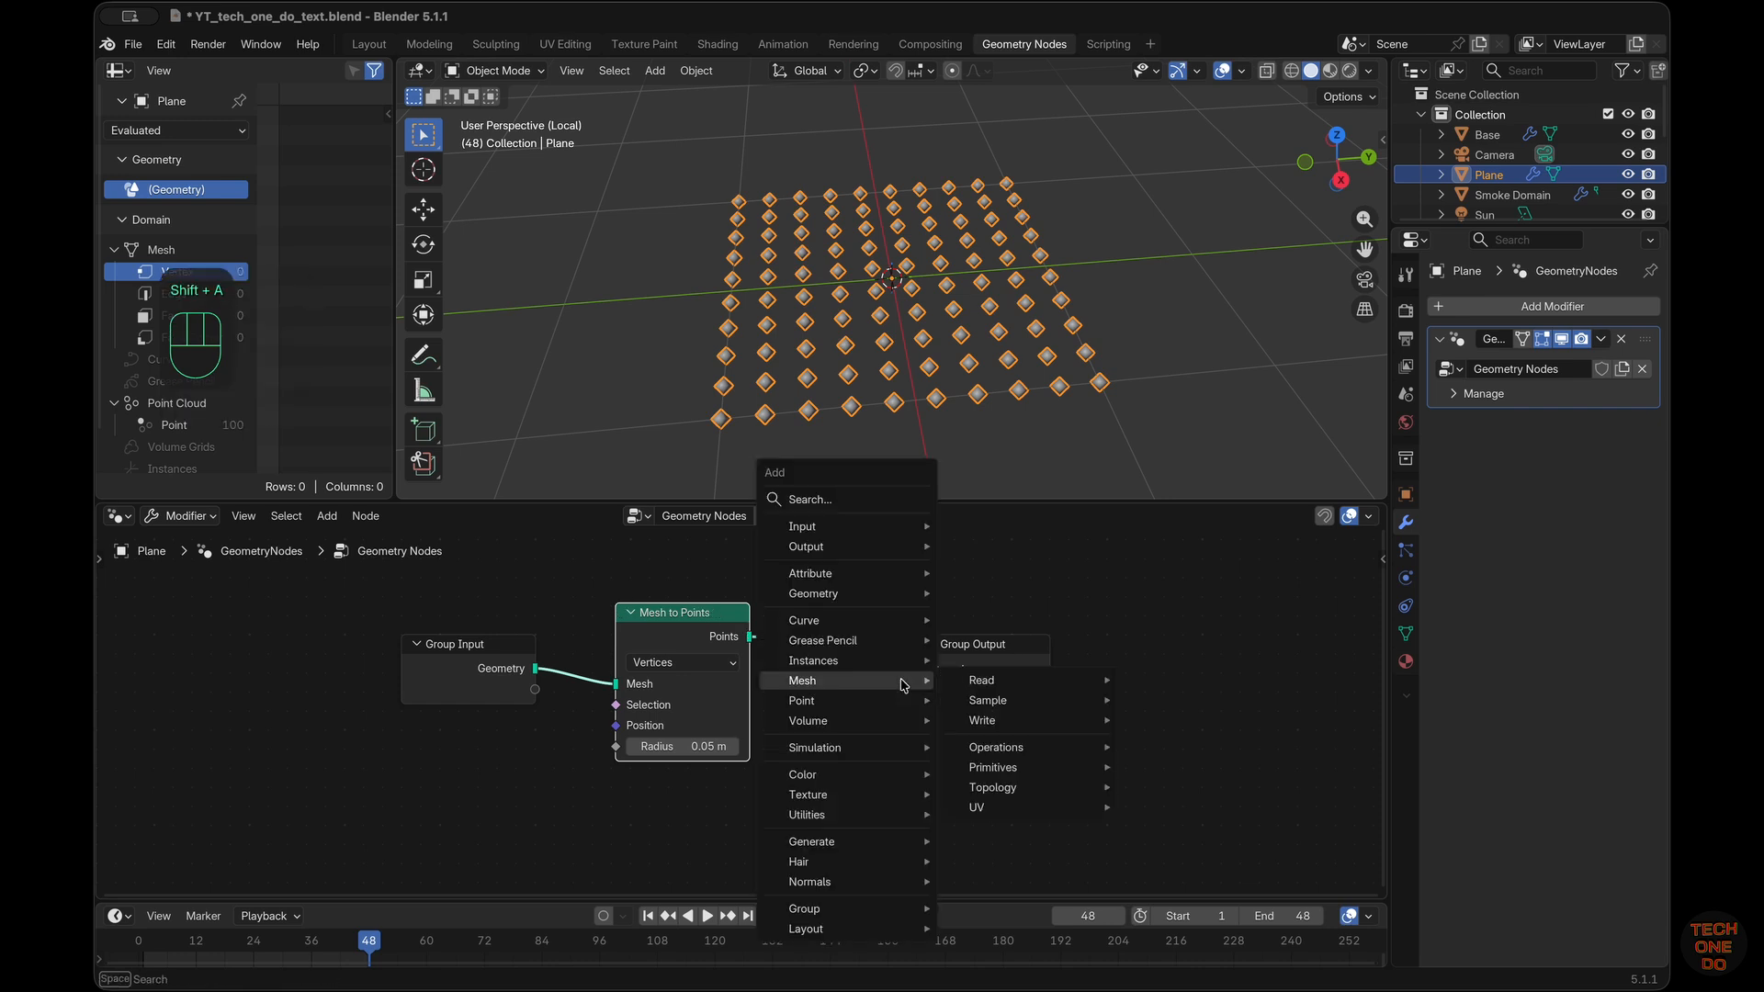
type("instan")
key("Return")
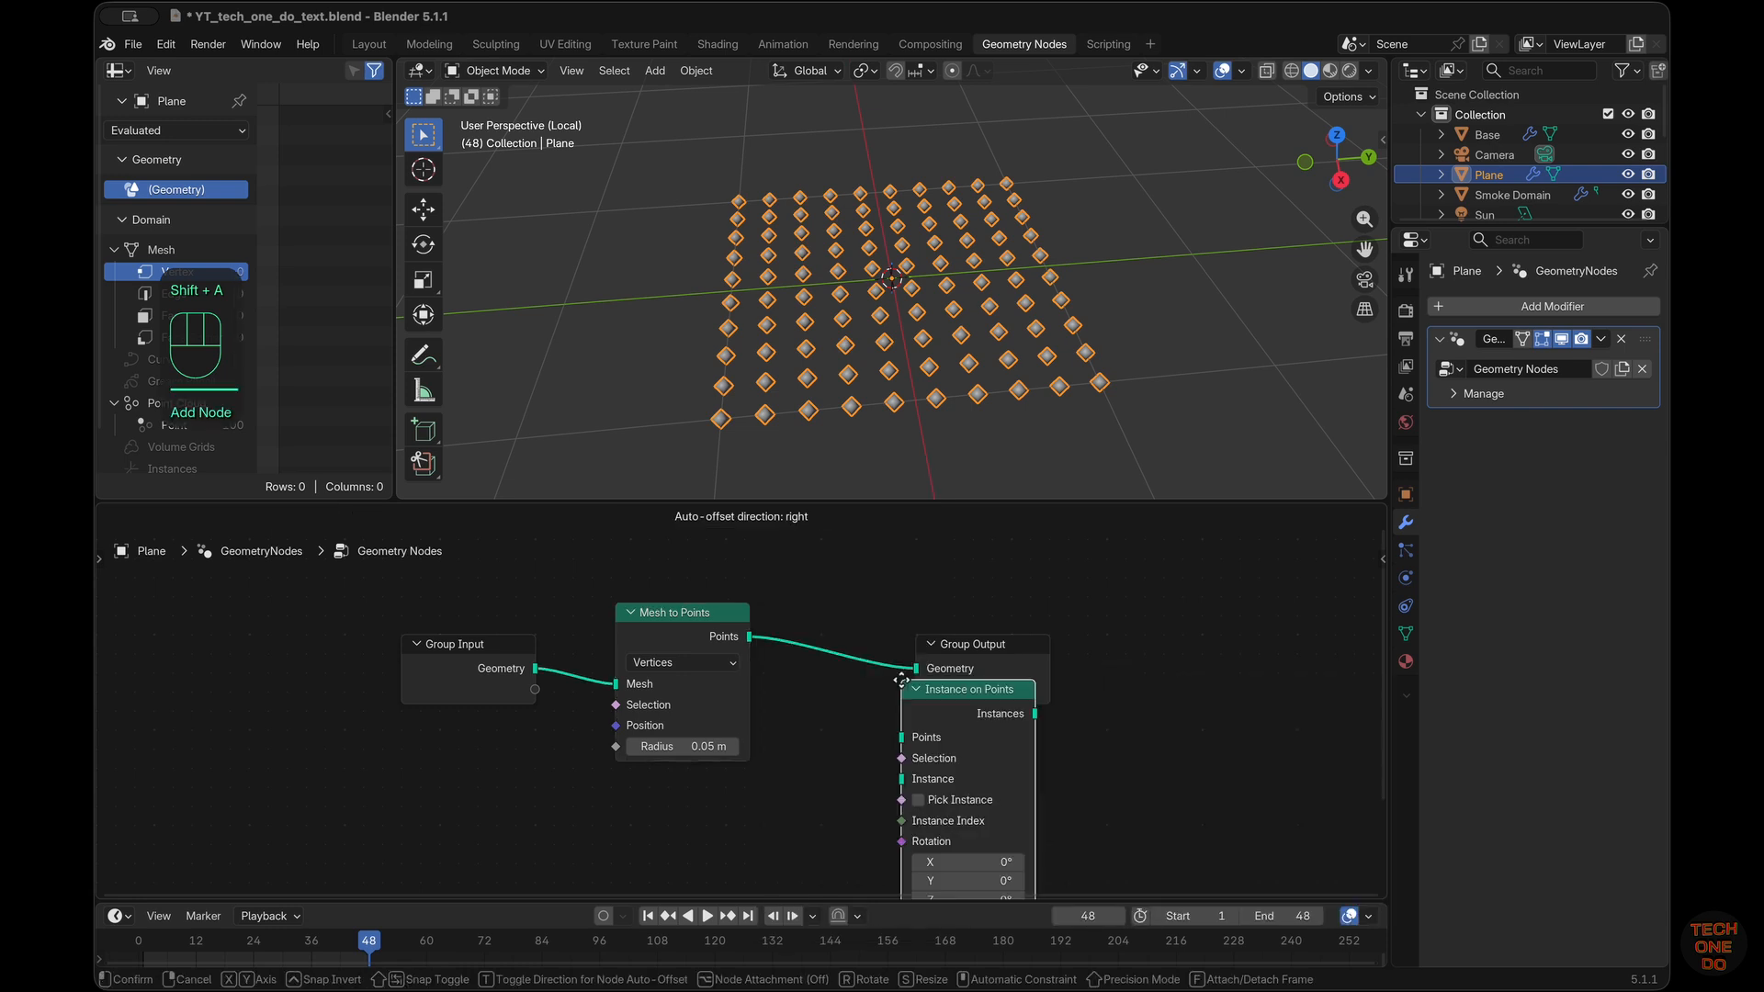
left_click(807, 604)
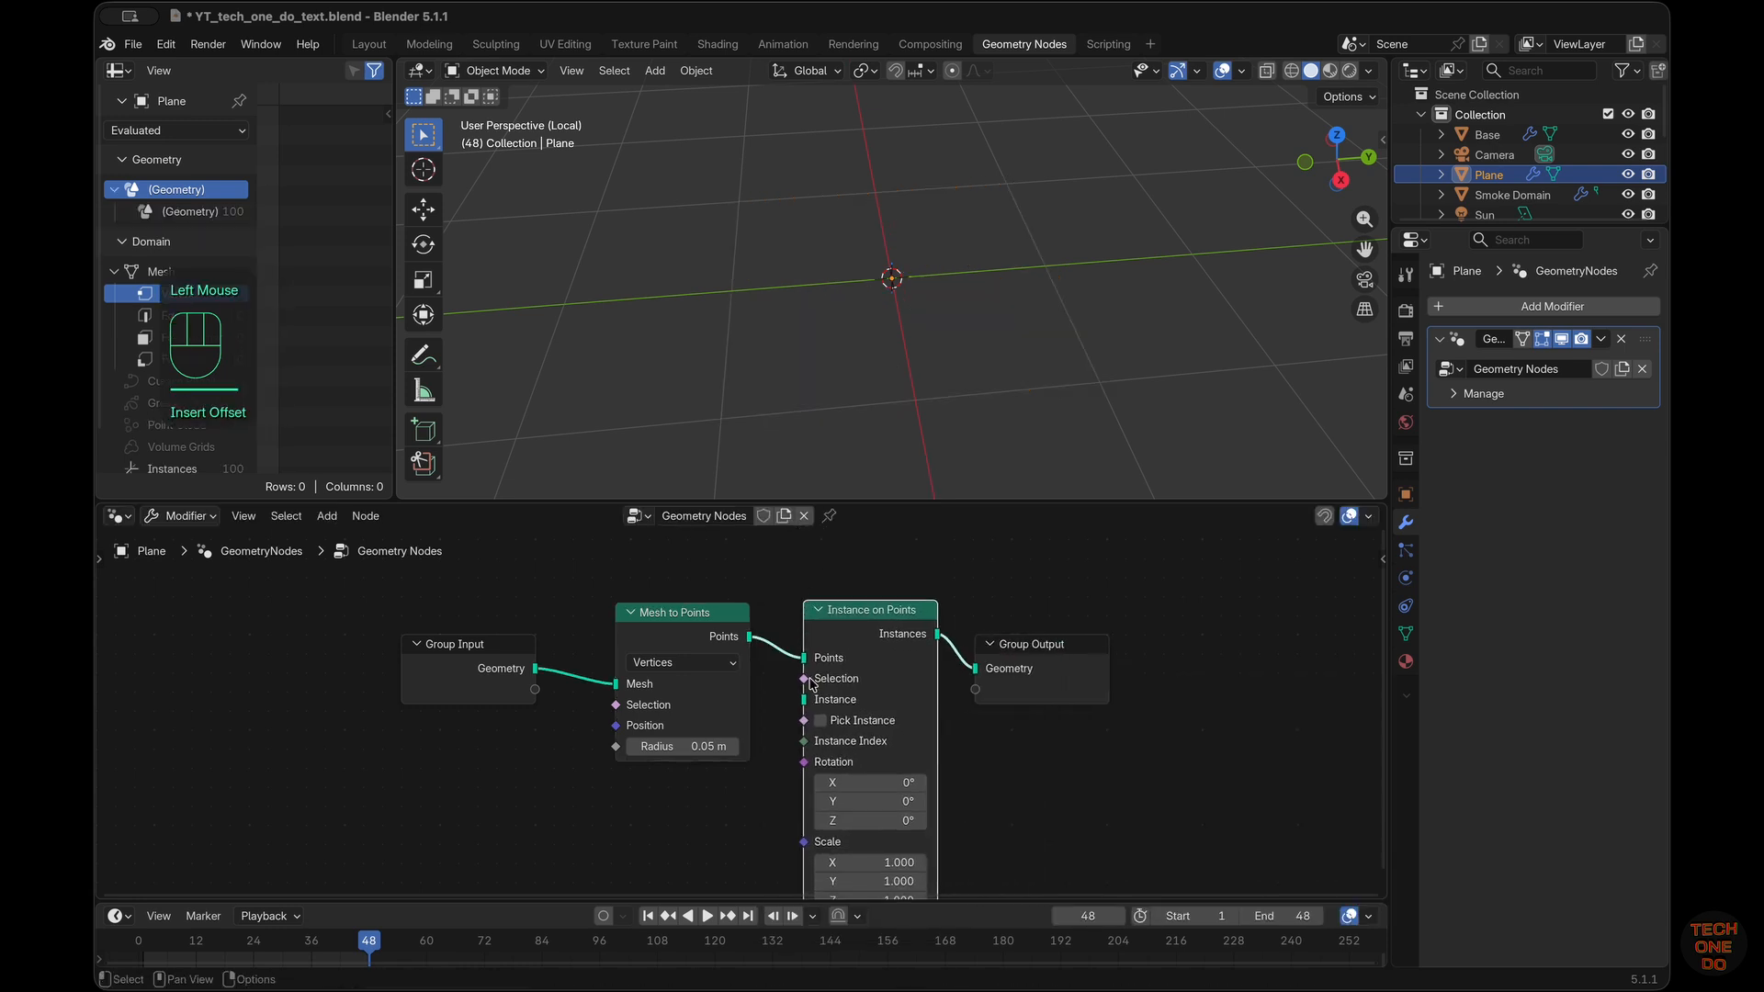
scroll(790, 687, "down", 2)
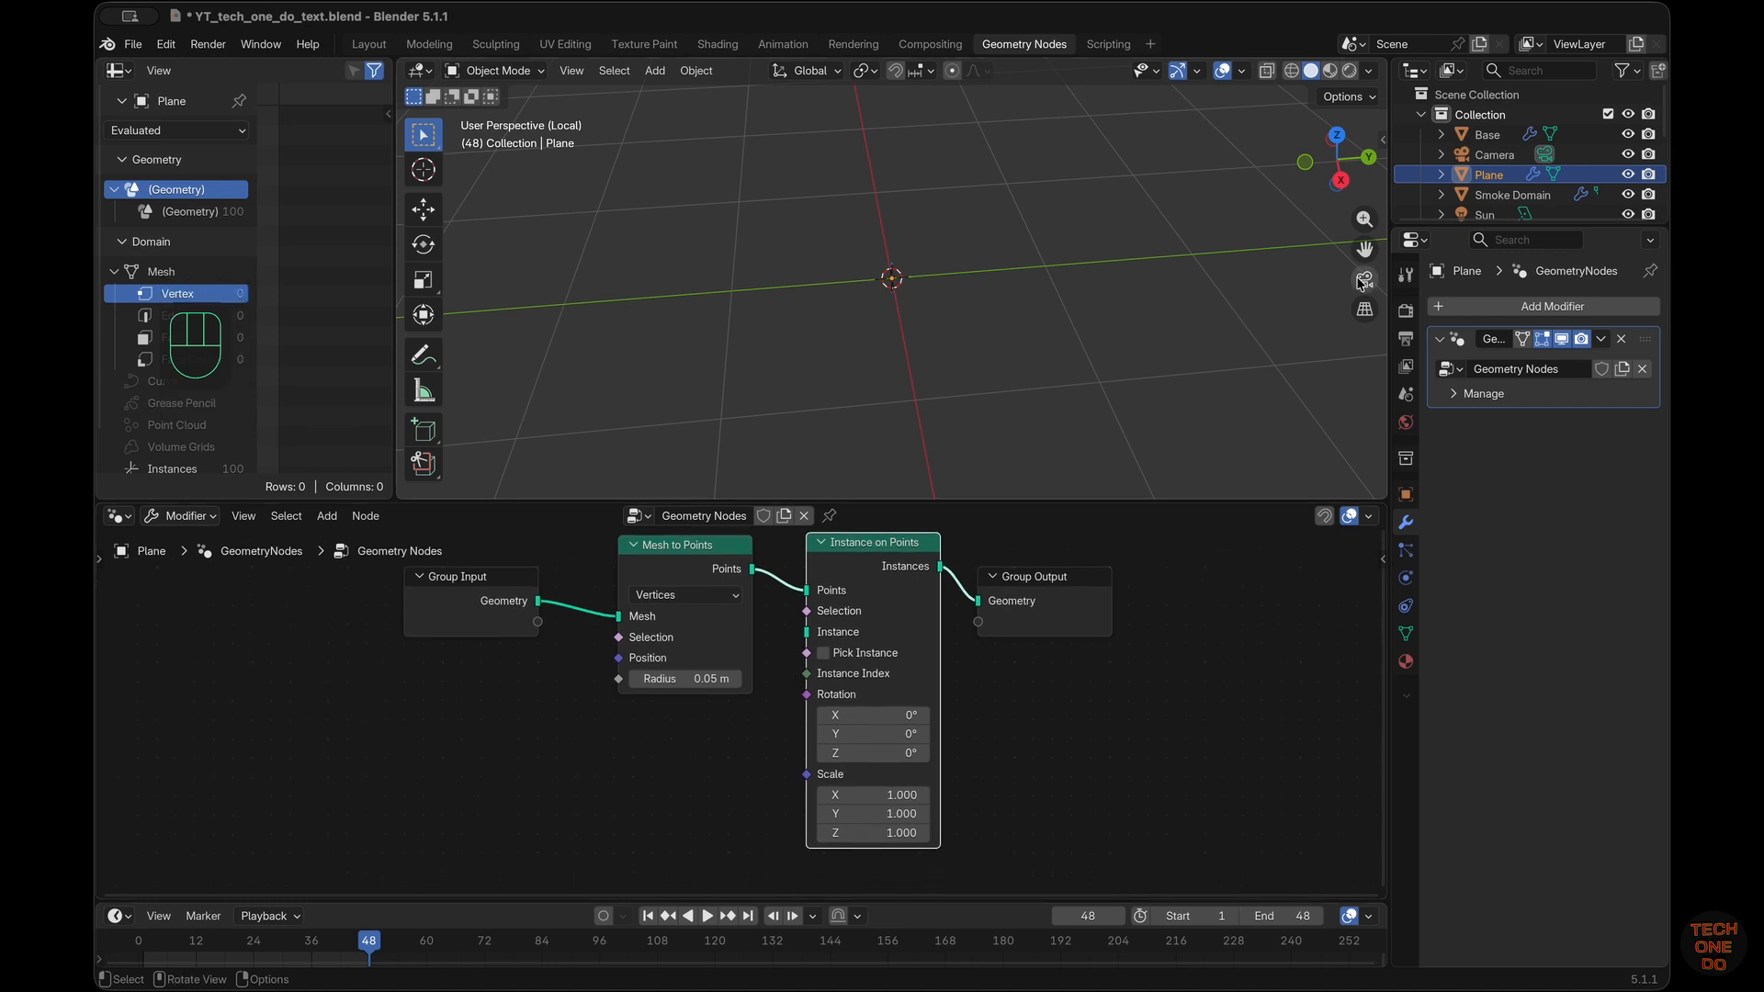
Collapse the Do, One, Tech and main Collection entries in the scene's object hierarchy
scroll(1498, 174, "down", 6)
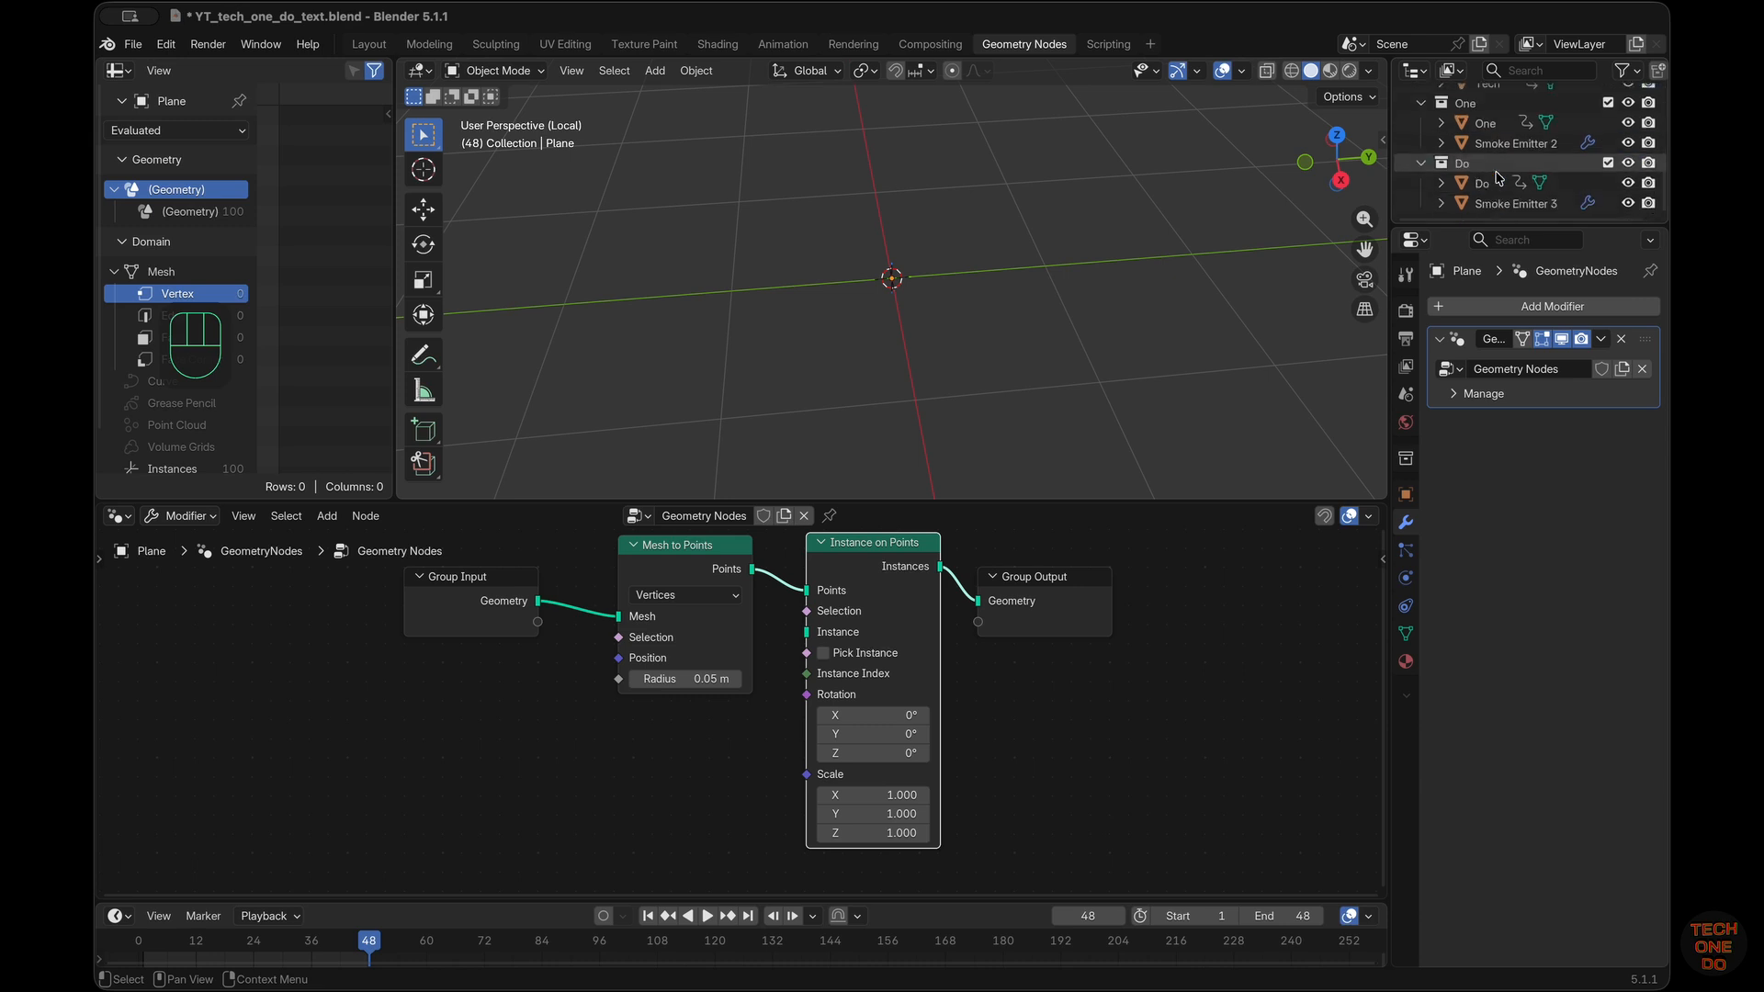
left_click(1421, 163)
left_click(1421, 143)
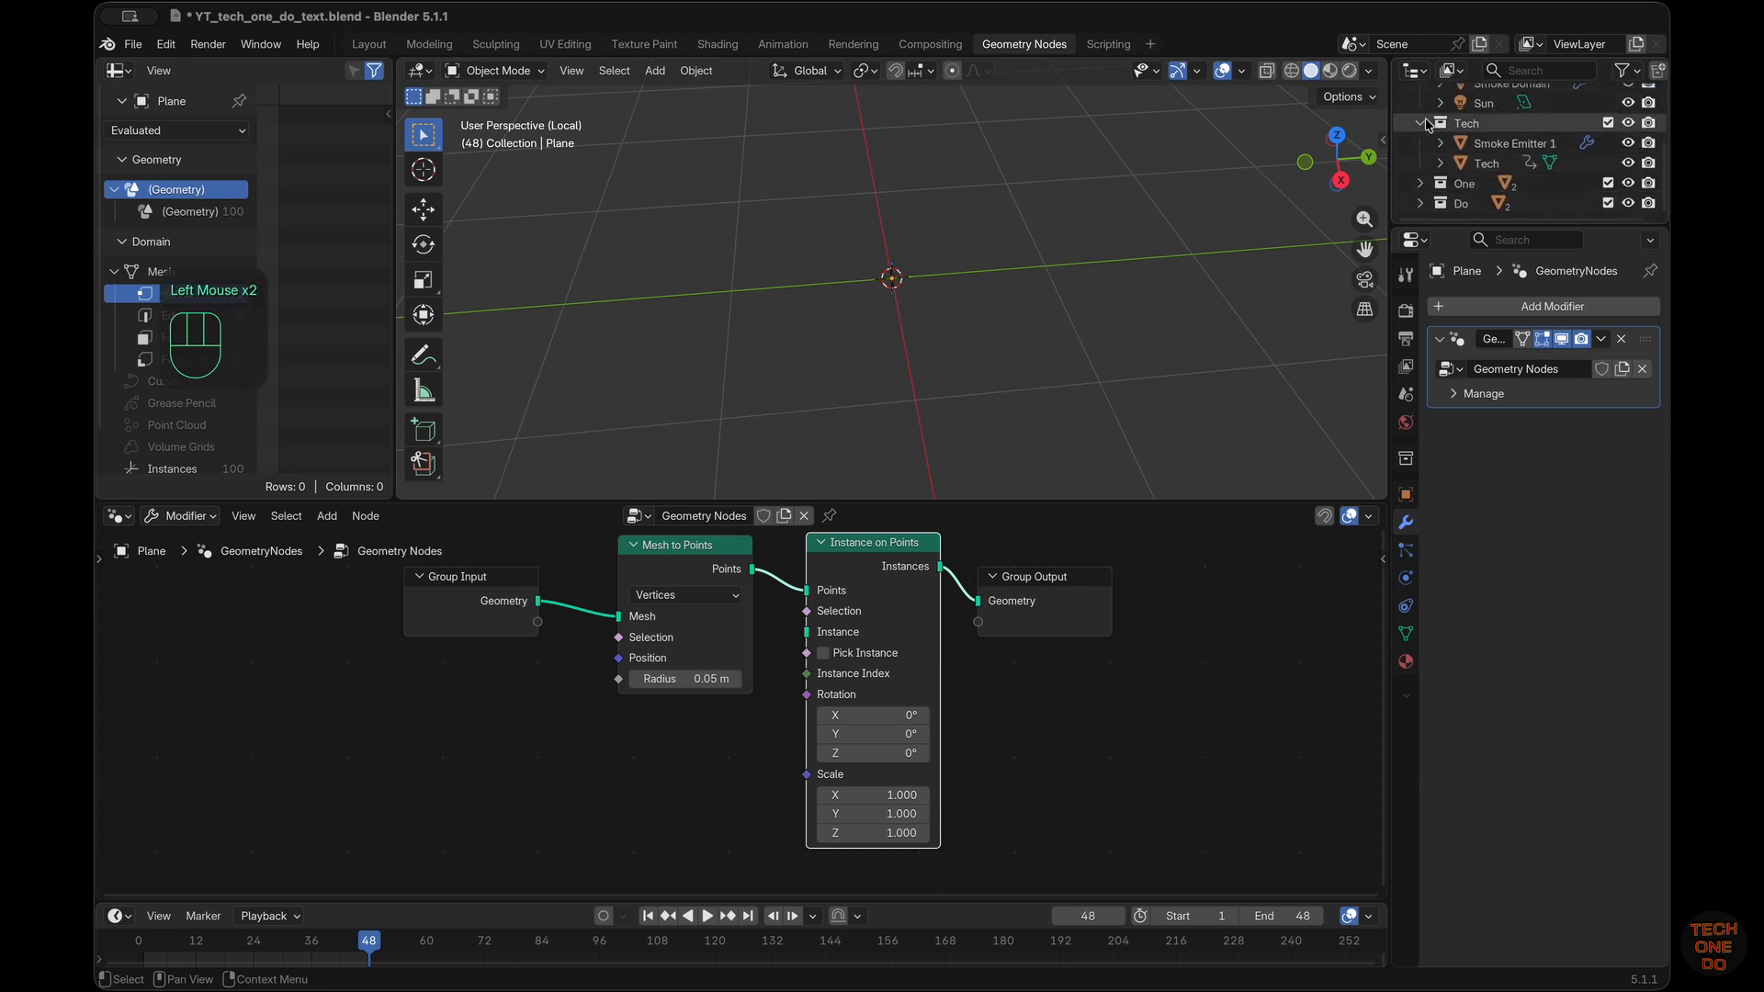
left_click(1421, 122)
scroll(1420, 120, "up", 4)
left_click(1420, 113)
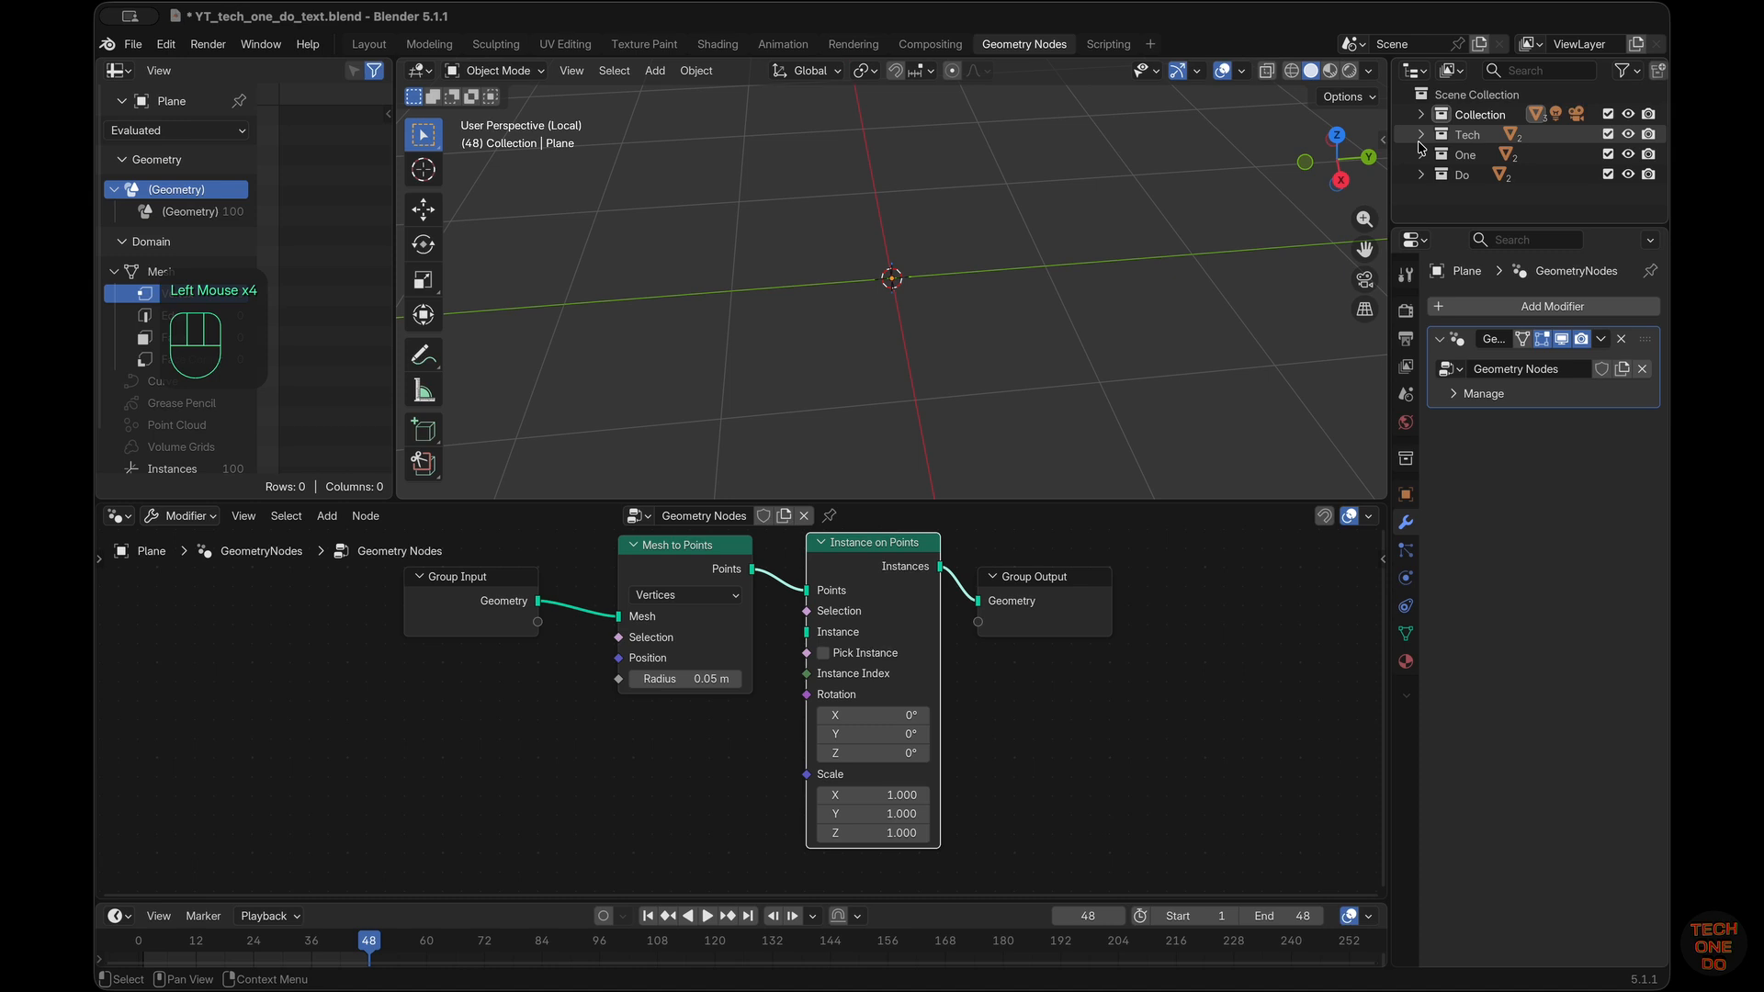
Append the Sphere Logos collection from the logos_2.blend file in the TechOneDo folder
left_click(133, 45)
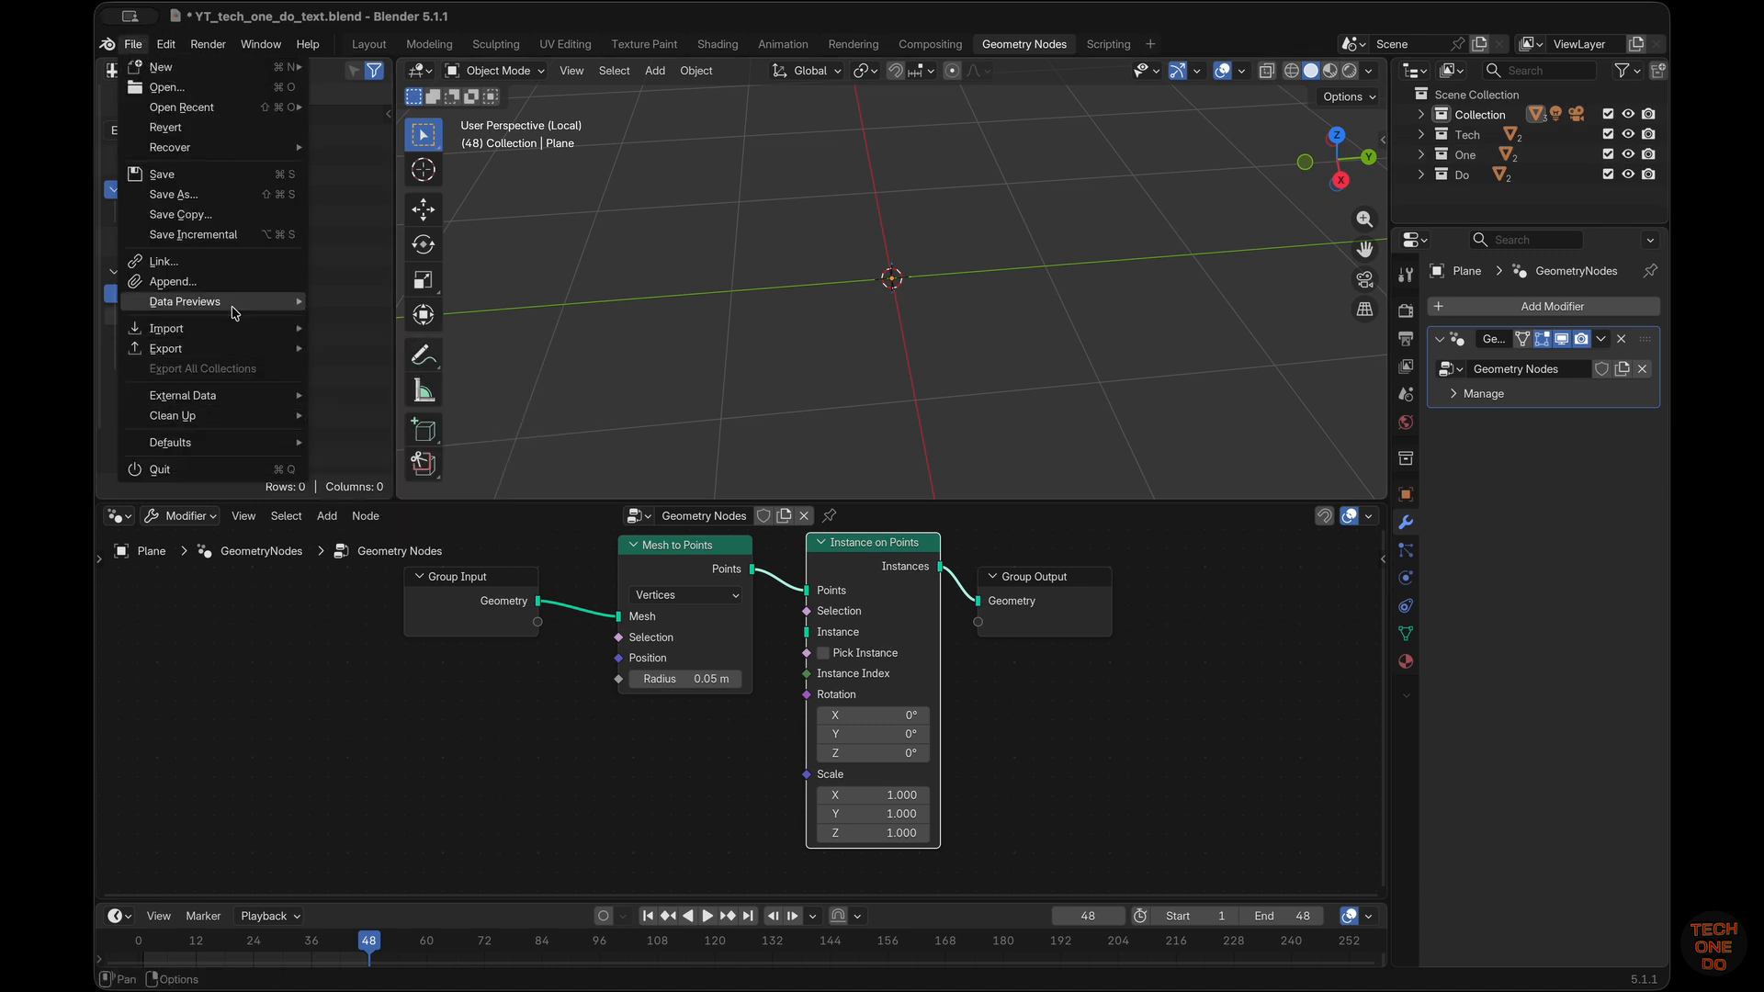
left_click(221, 281)
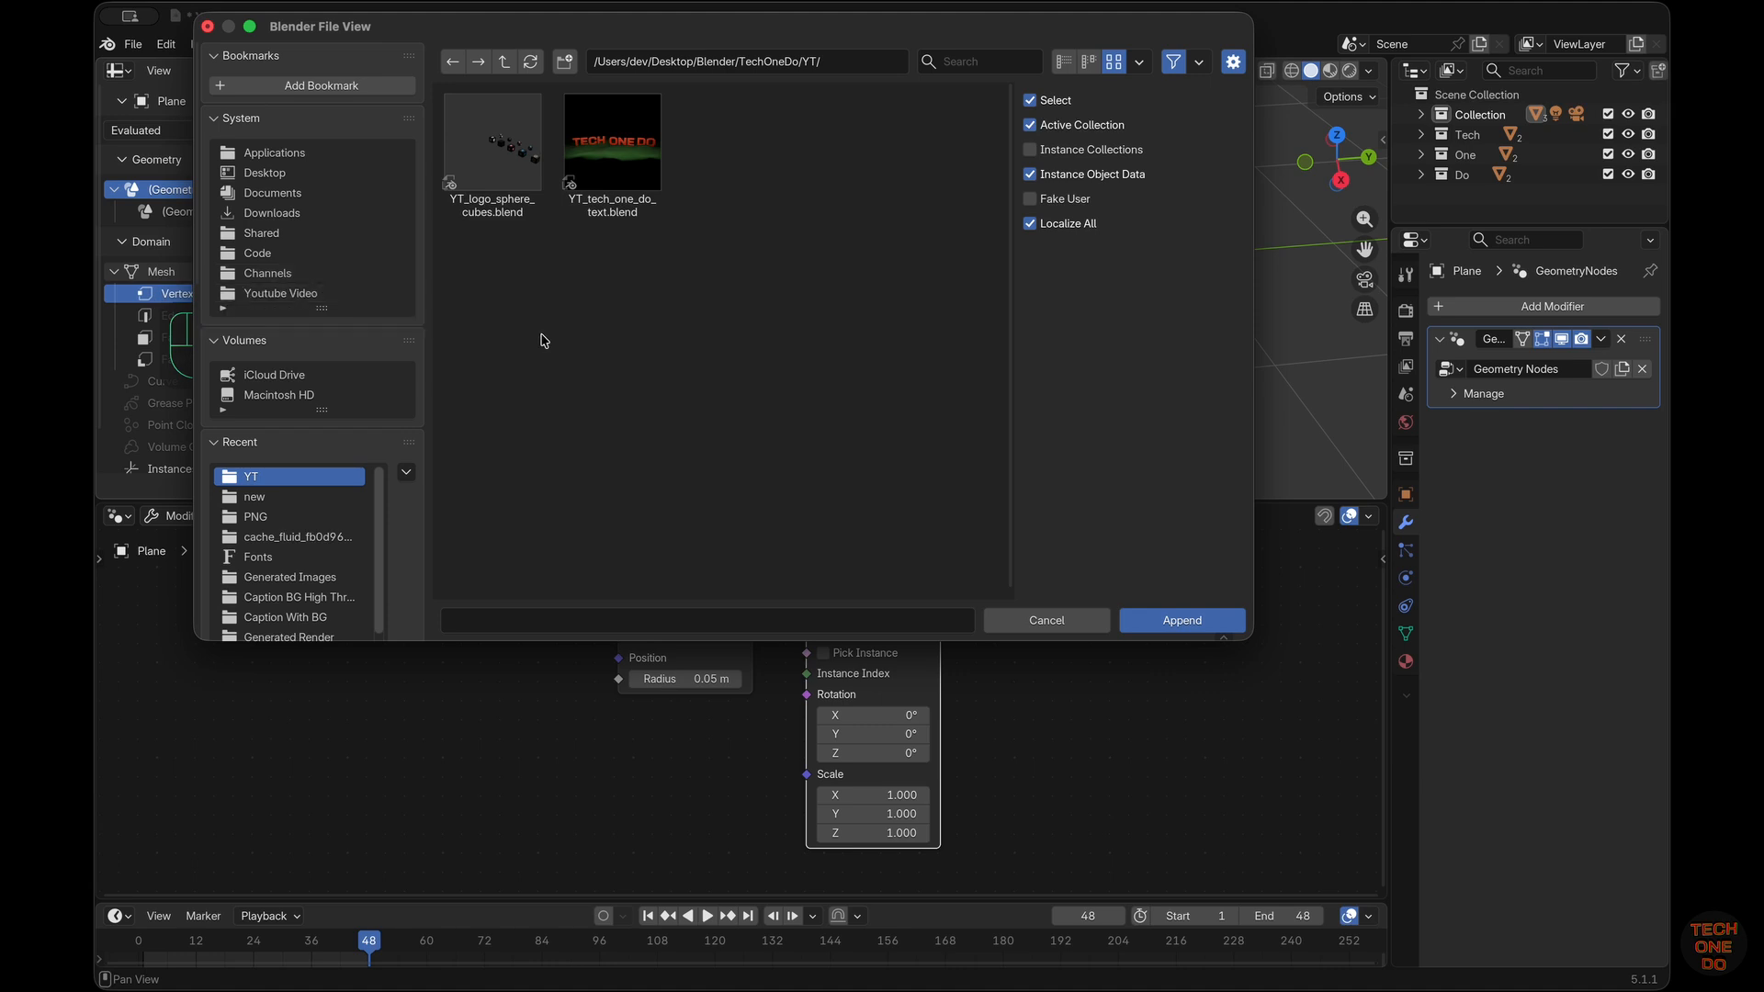
scroll(221, 281, "down", 1)
left_click(504, 61)
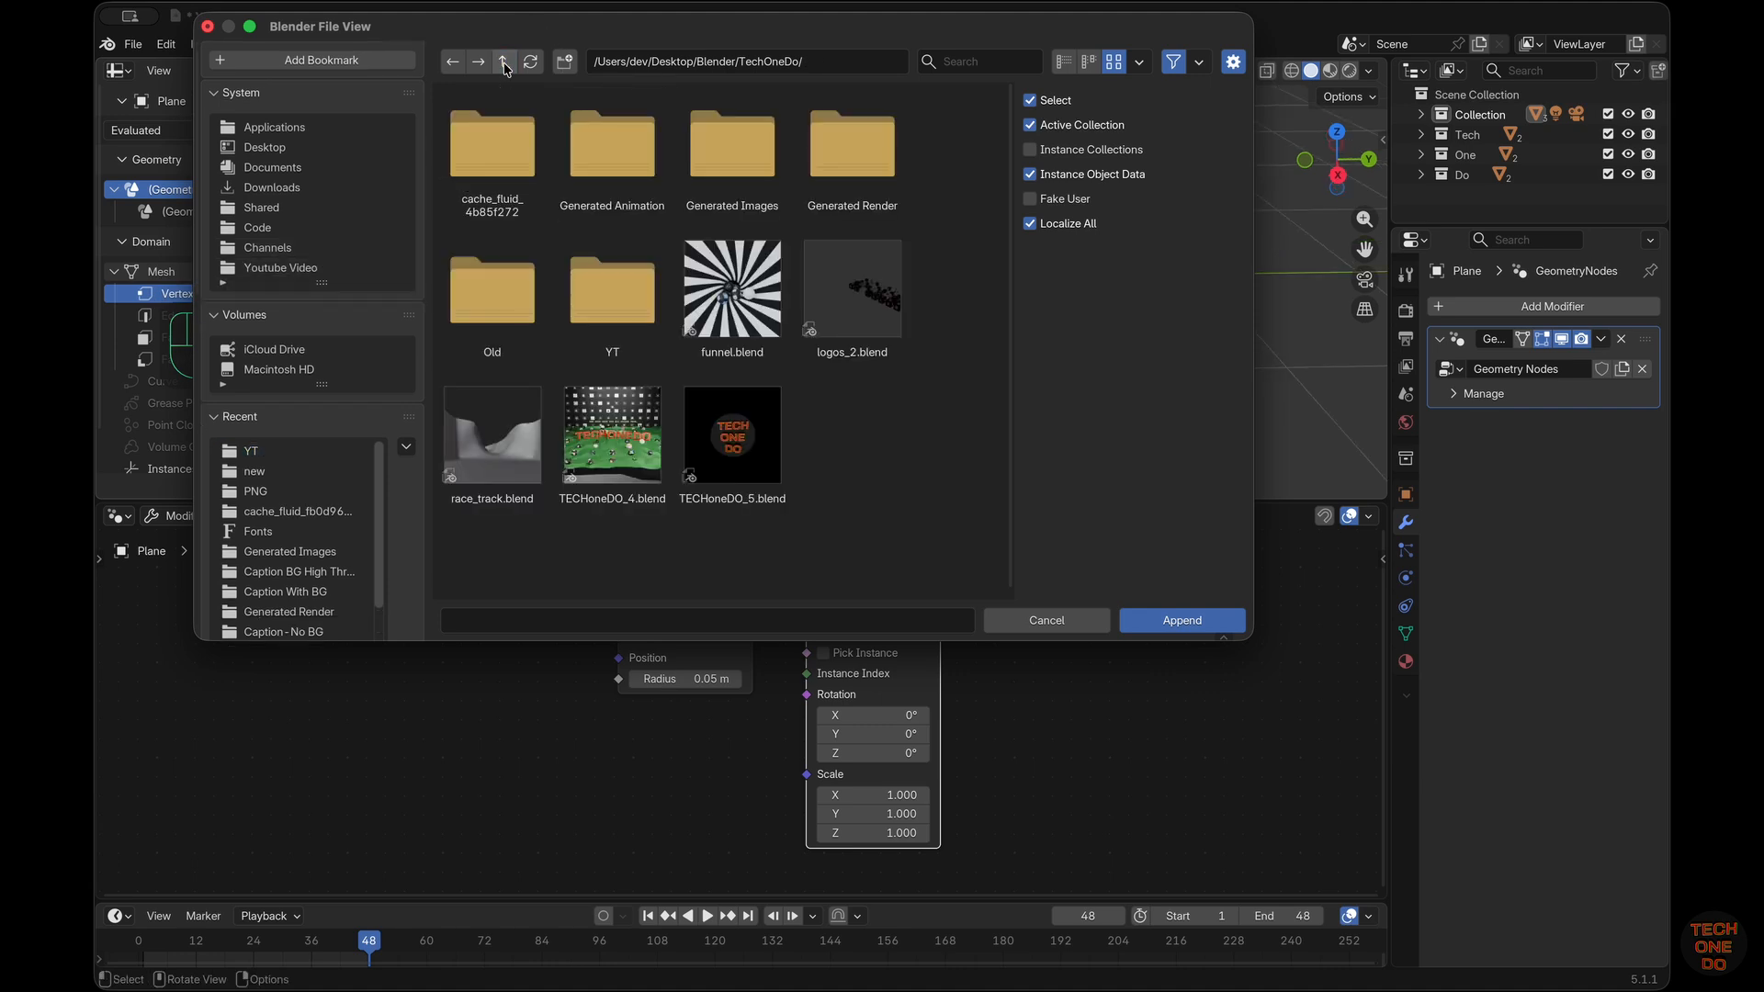
left_click(882, 294)
left_click(1224, 627)
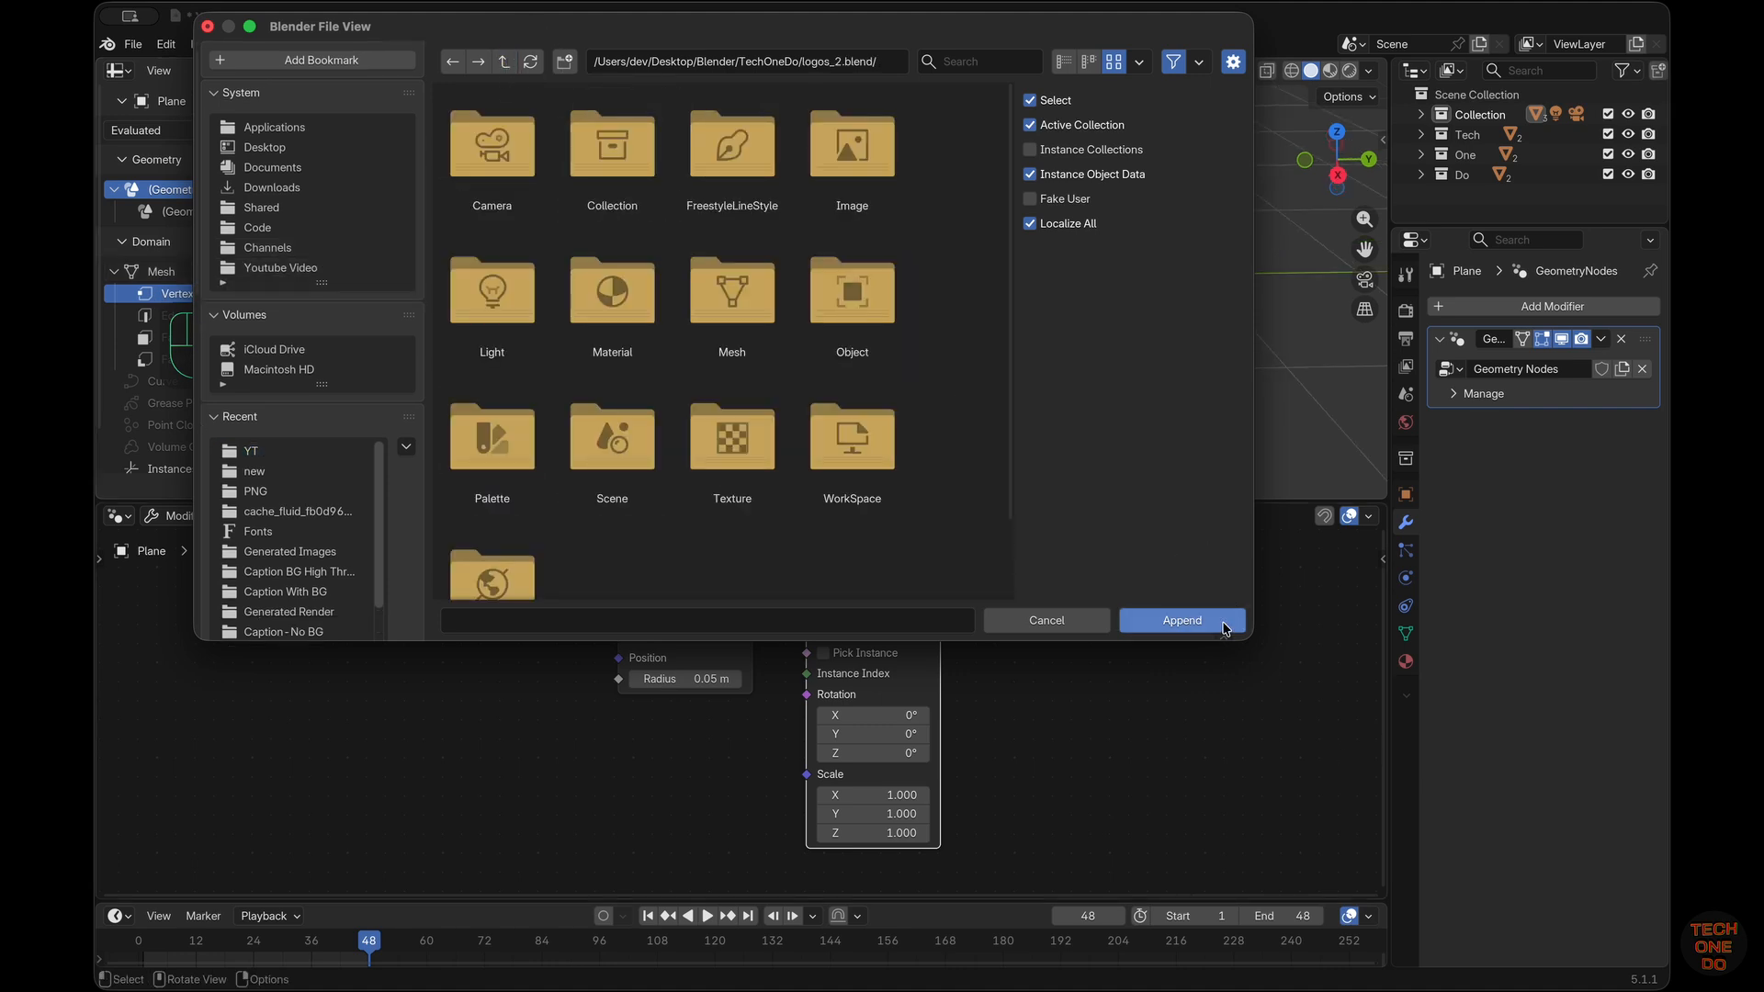
double_click(615, 152)
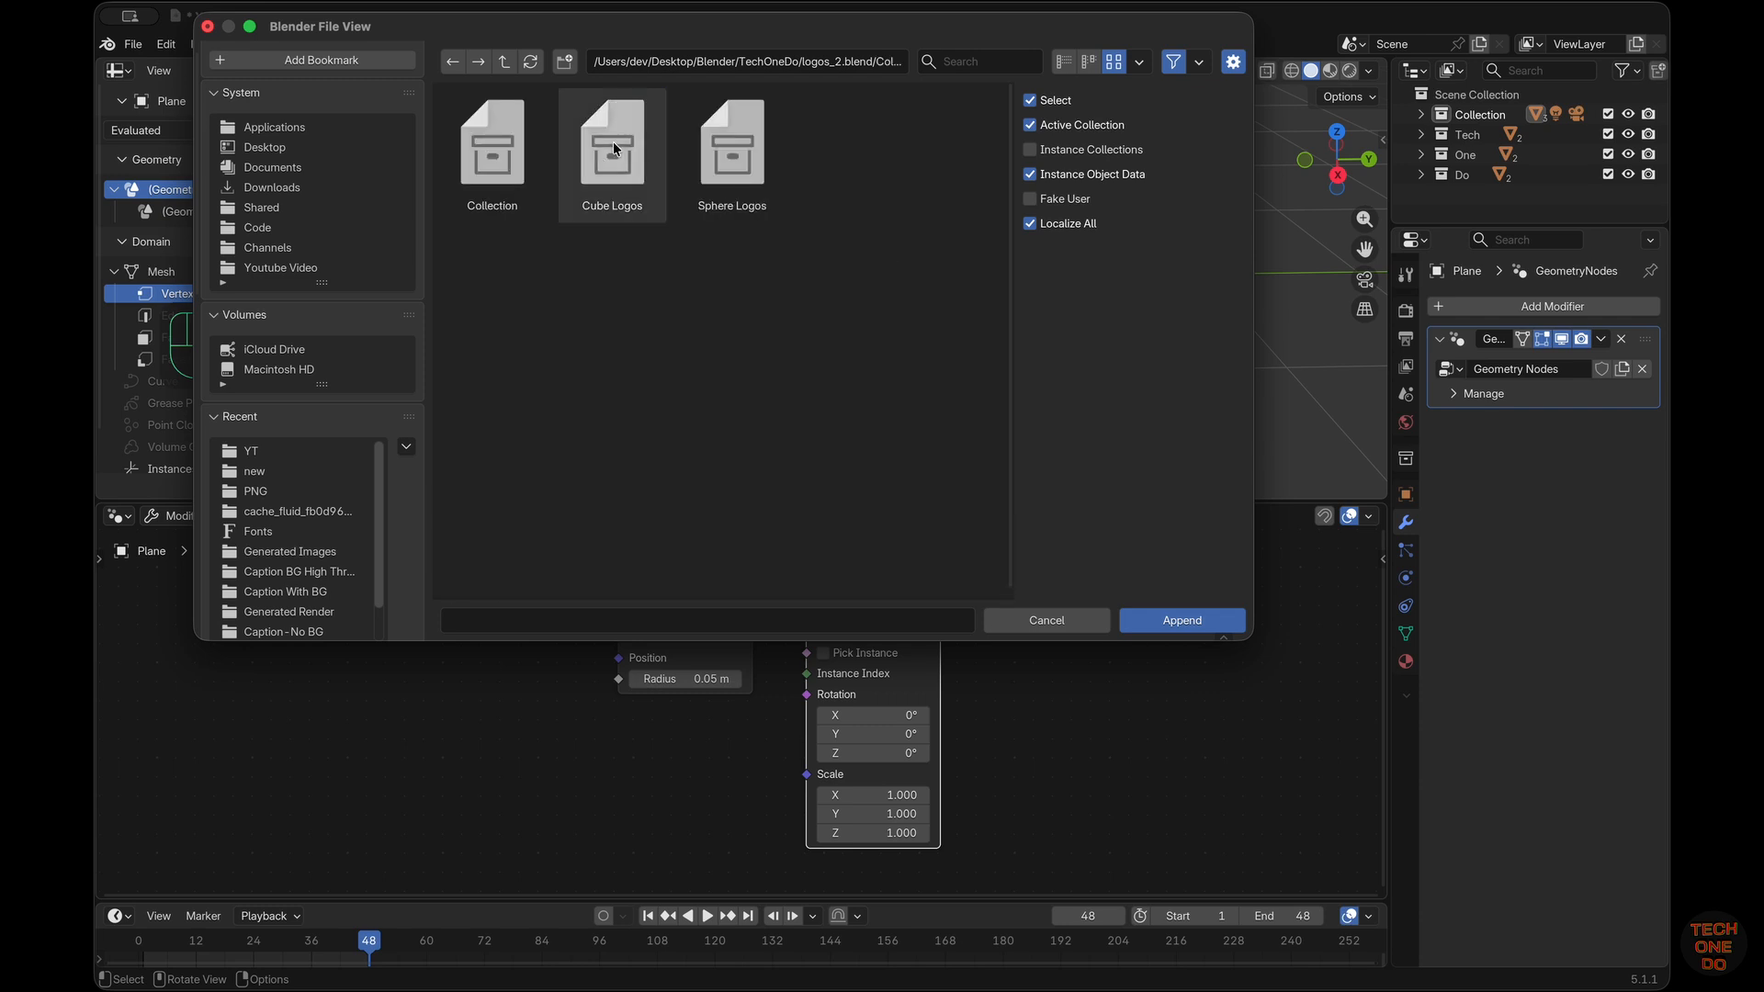
left_click(744, 162)
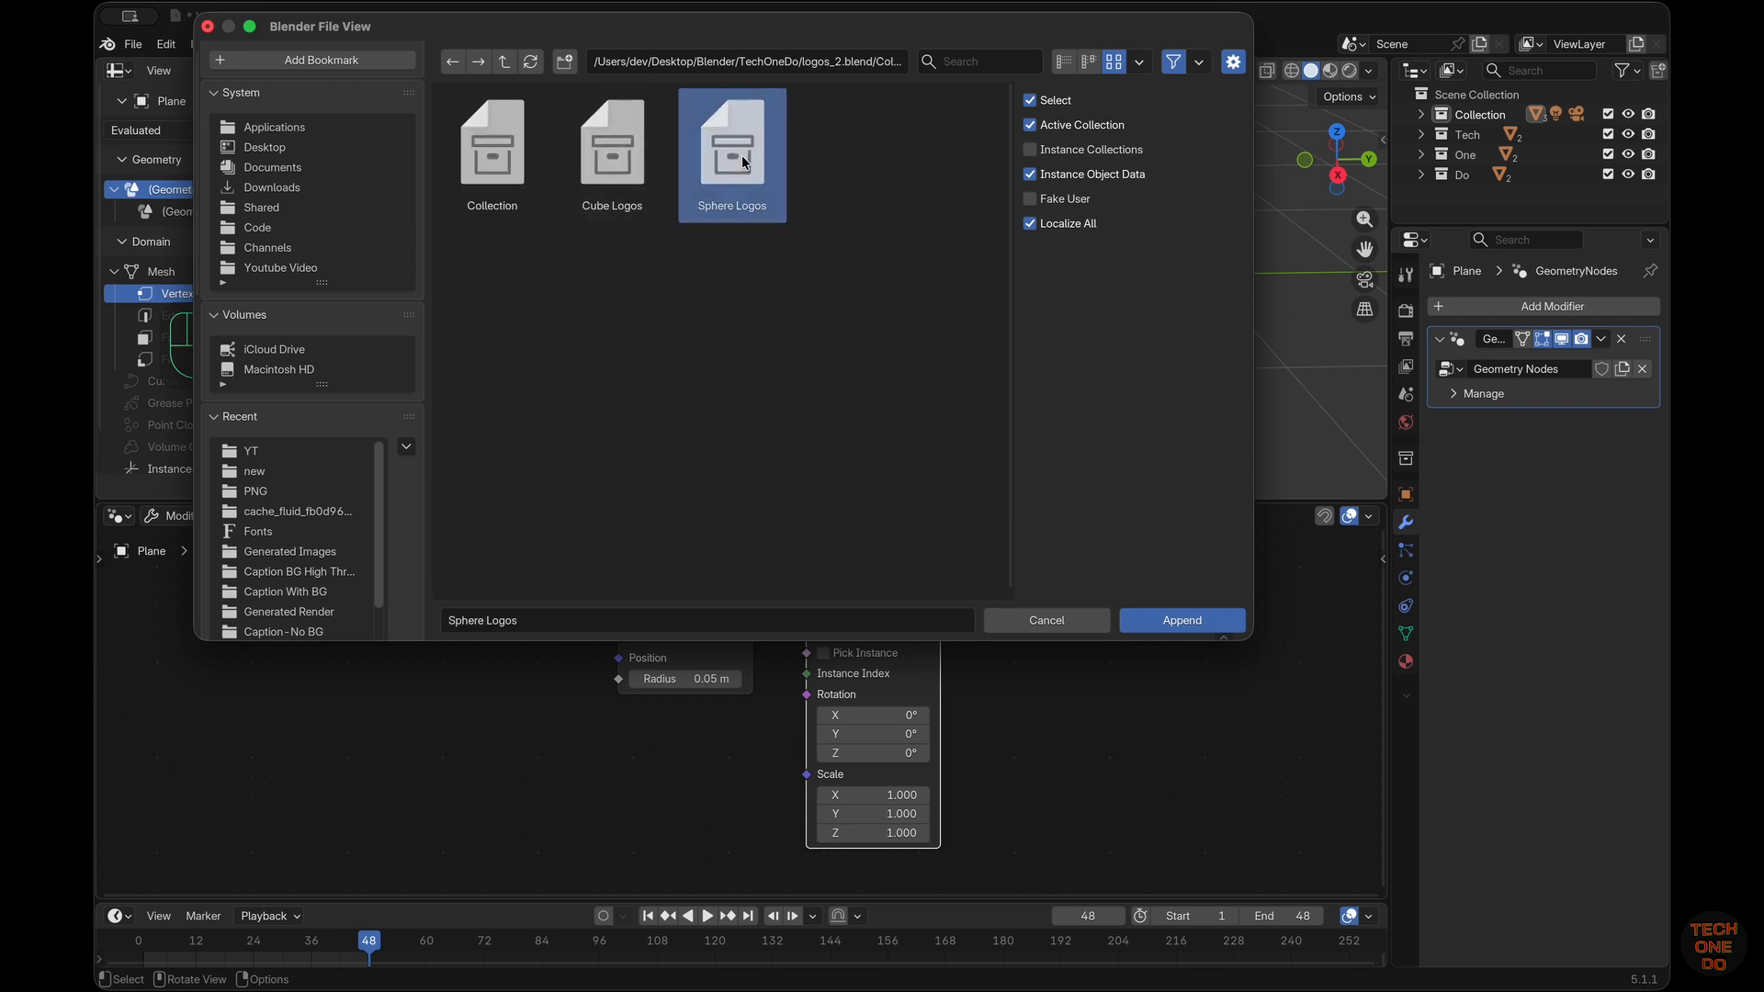
left_click(1162, 622)
Move the Sphere Logos collection out of the main Collection to the top level of the scene hierarchy
middle_click_drag(1054, 400, 1054, 399)
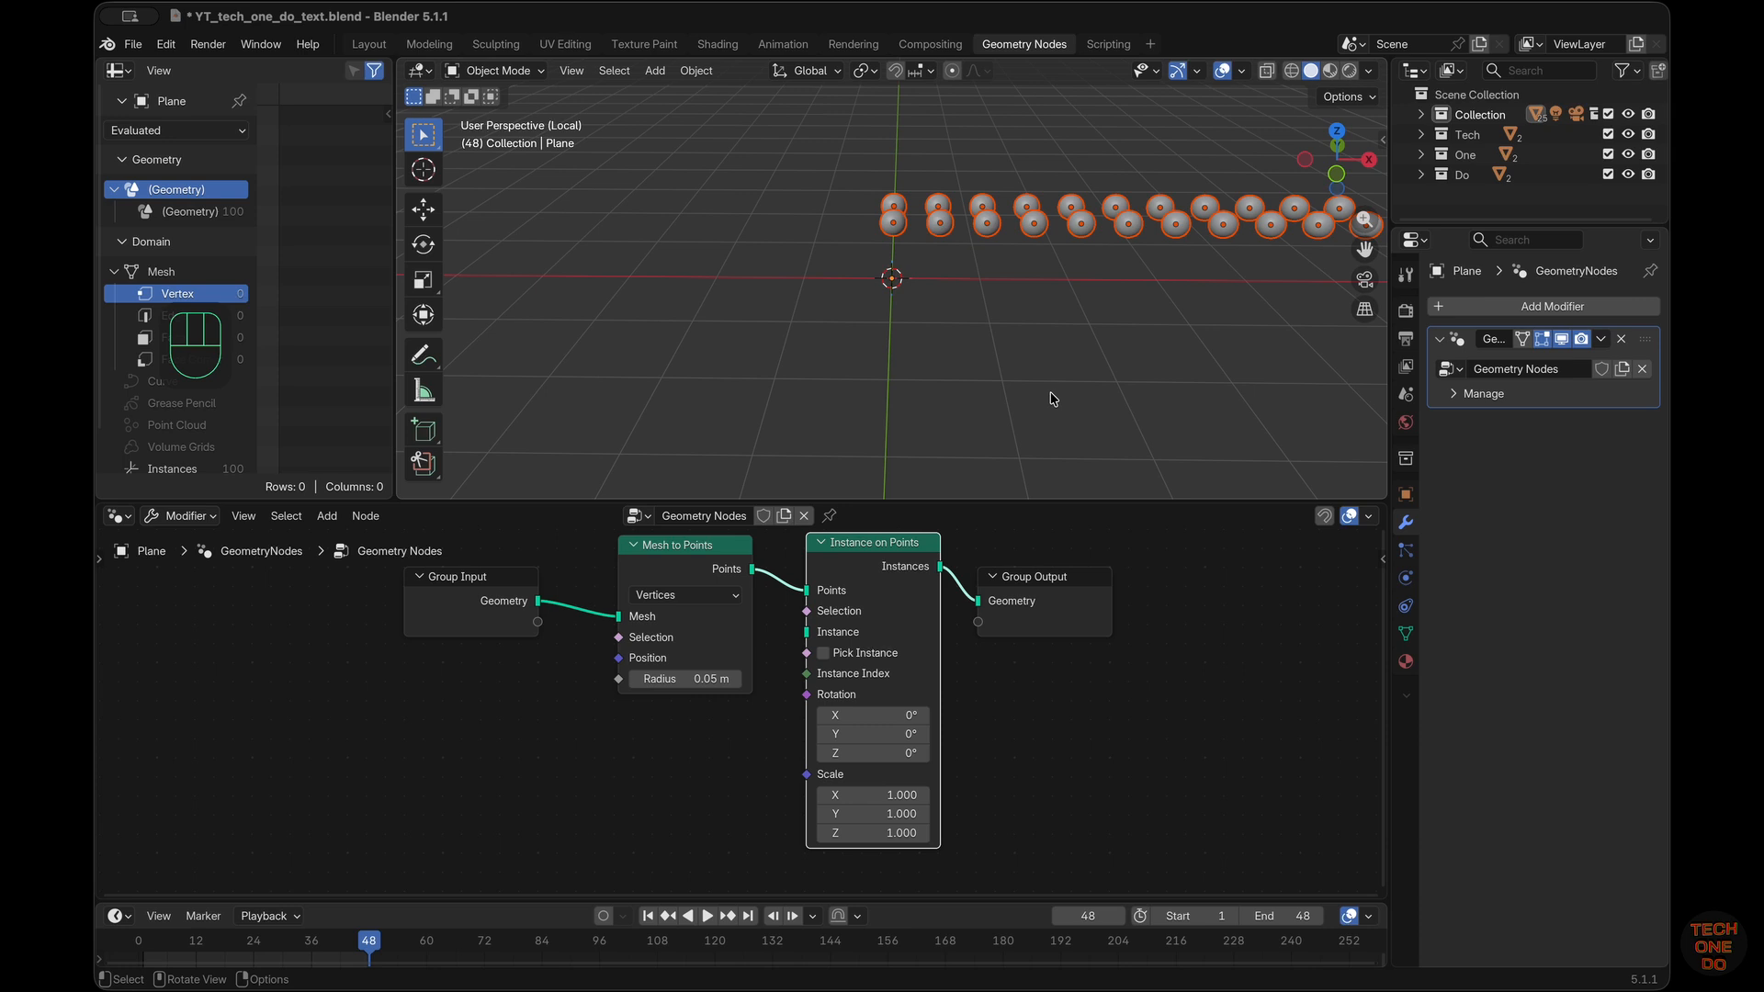
left_click(1422, 114)
left_click(1442, 134)
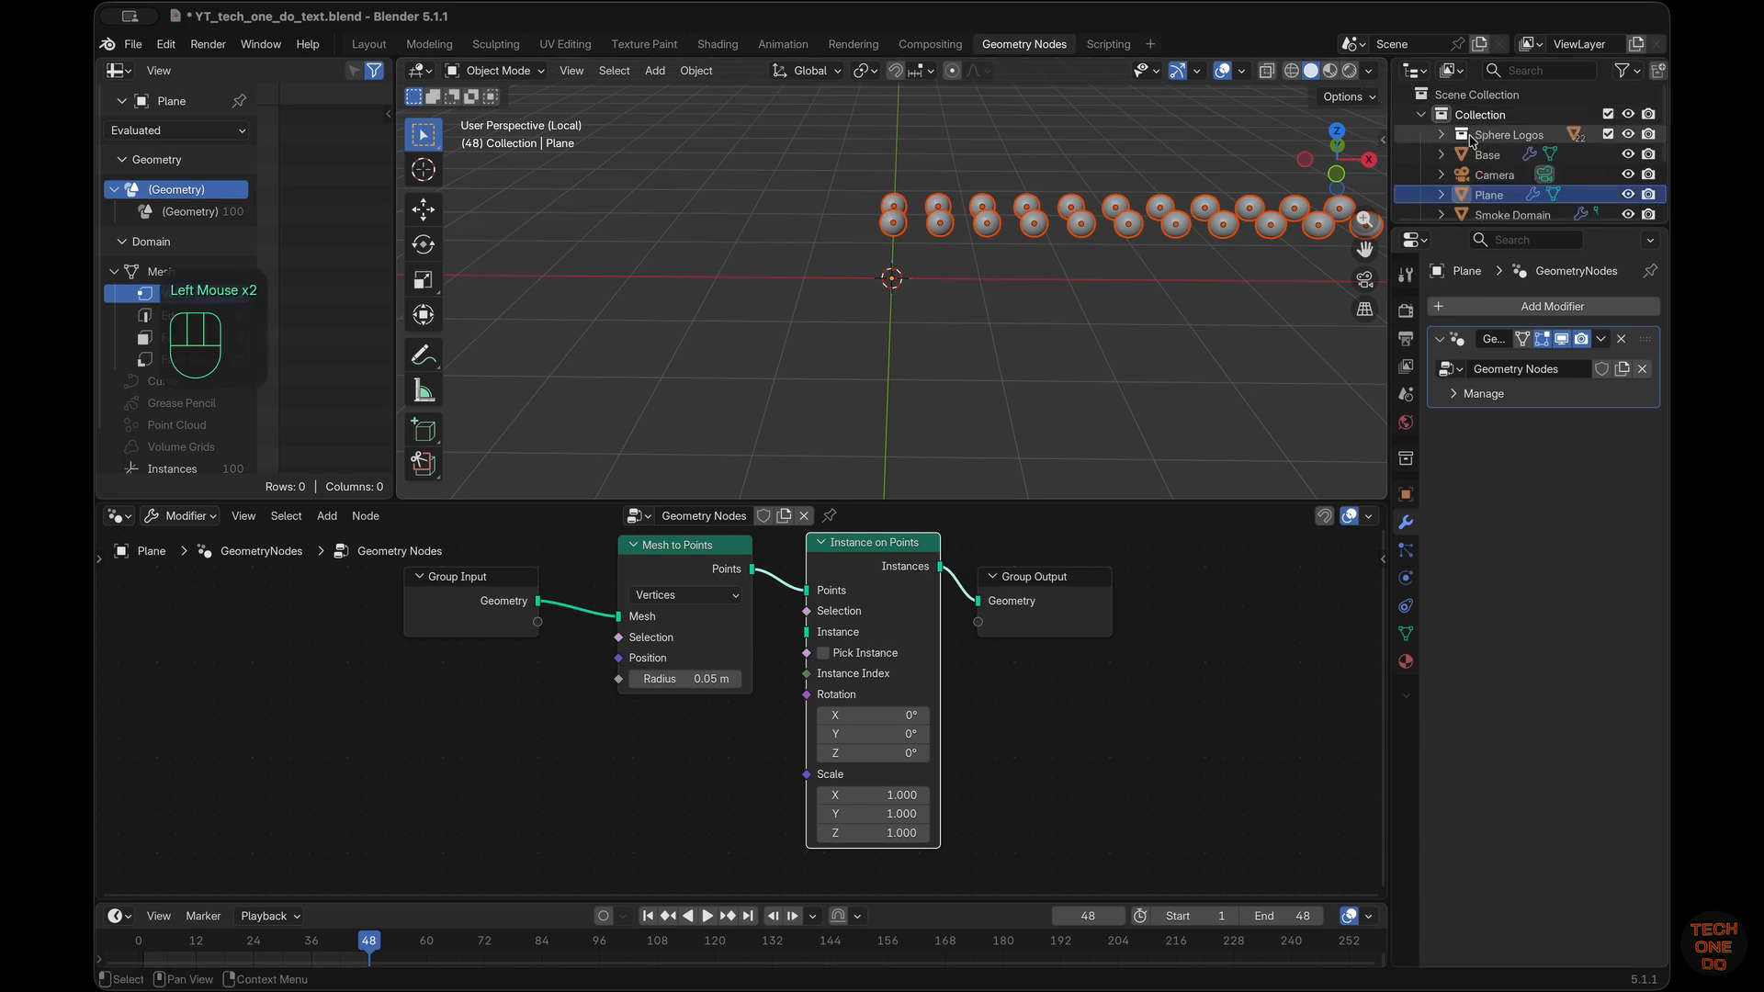
left_click_drag(1470, 134, 1475, 95)
Collapse the main Collection and expand the Sphere Logos collection in the object hierarchy
middle_click_drag(1231, 308, 964, 195)
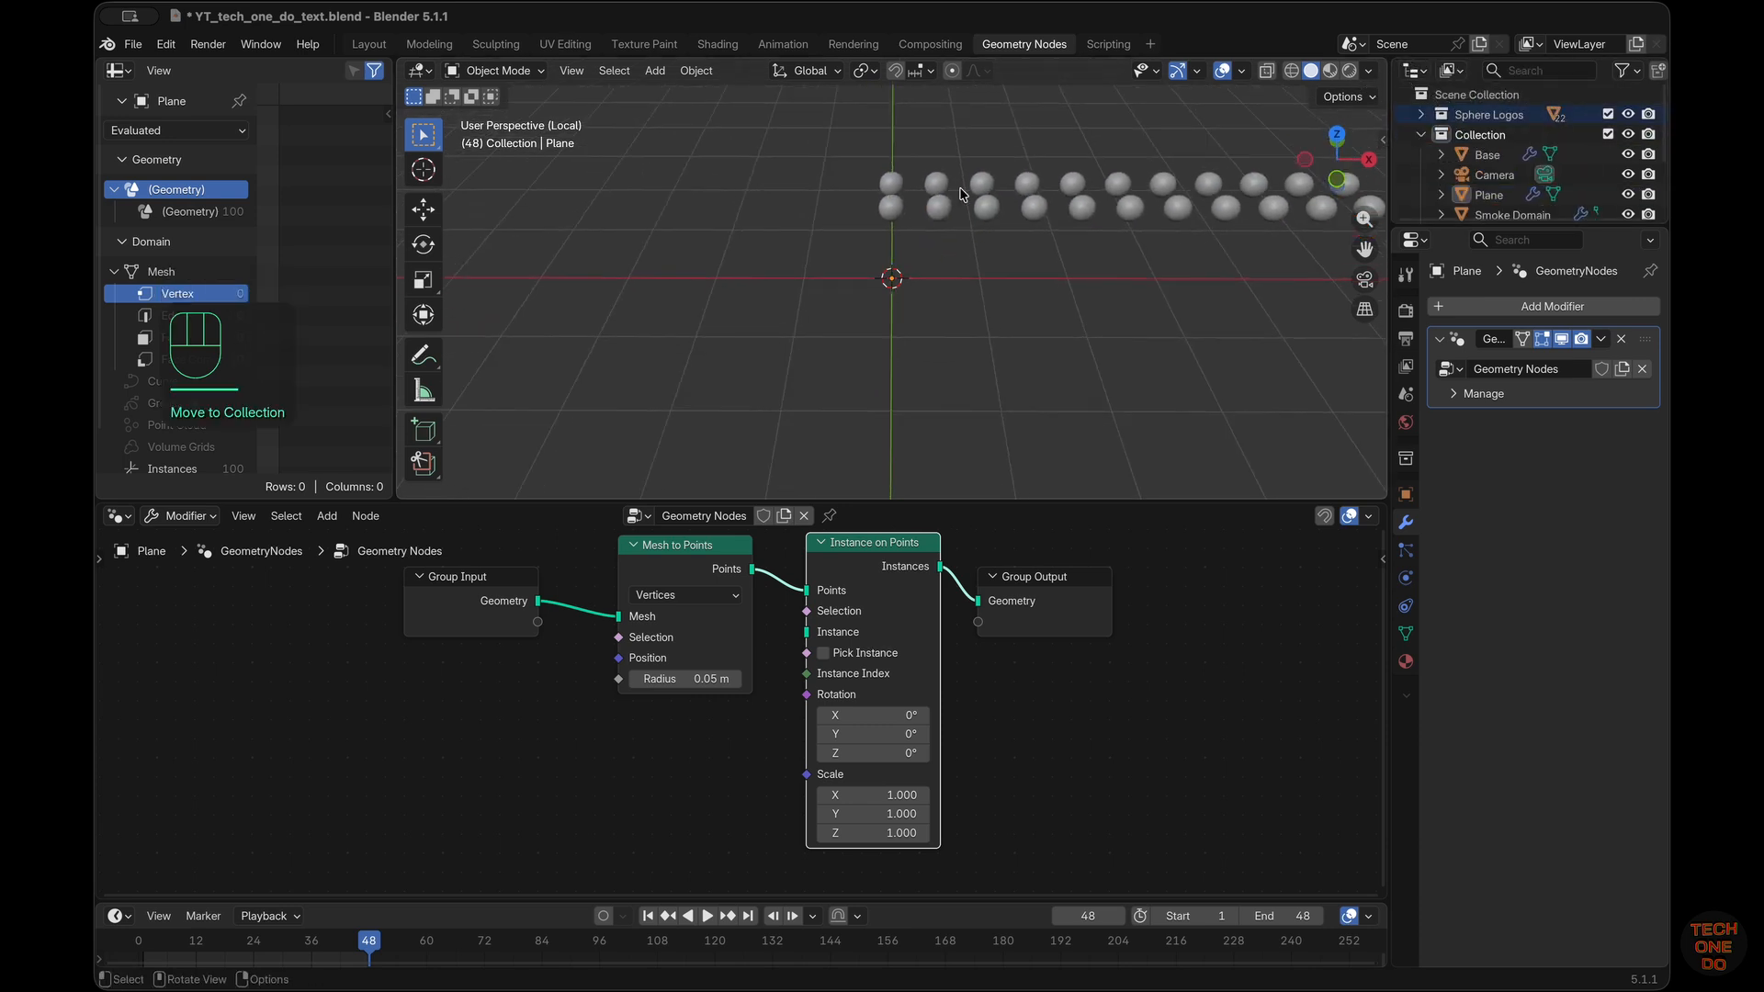
left_click(1000, 212)
scroll(1001, 214, "down", 5)
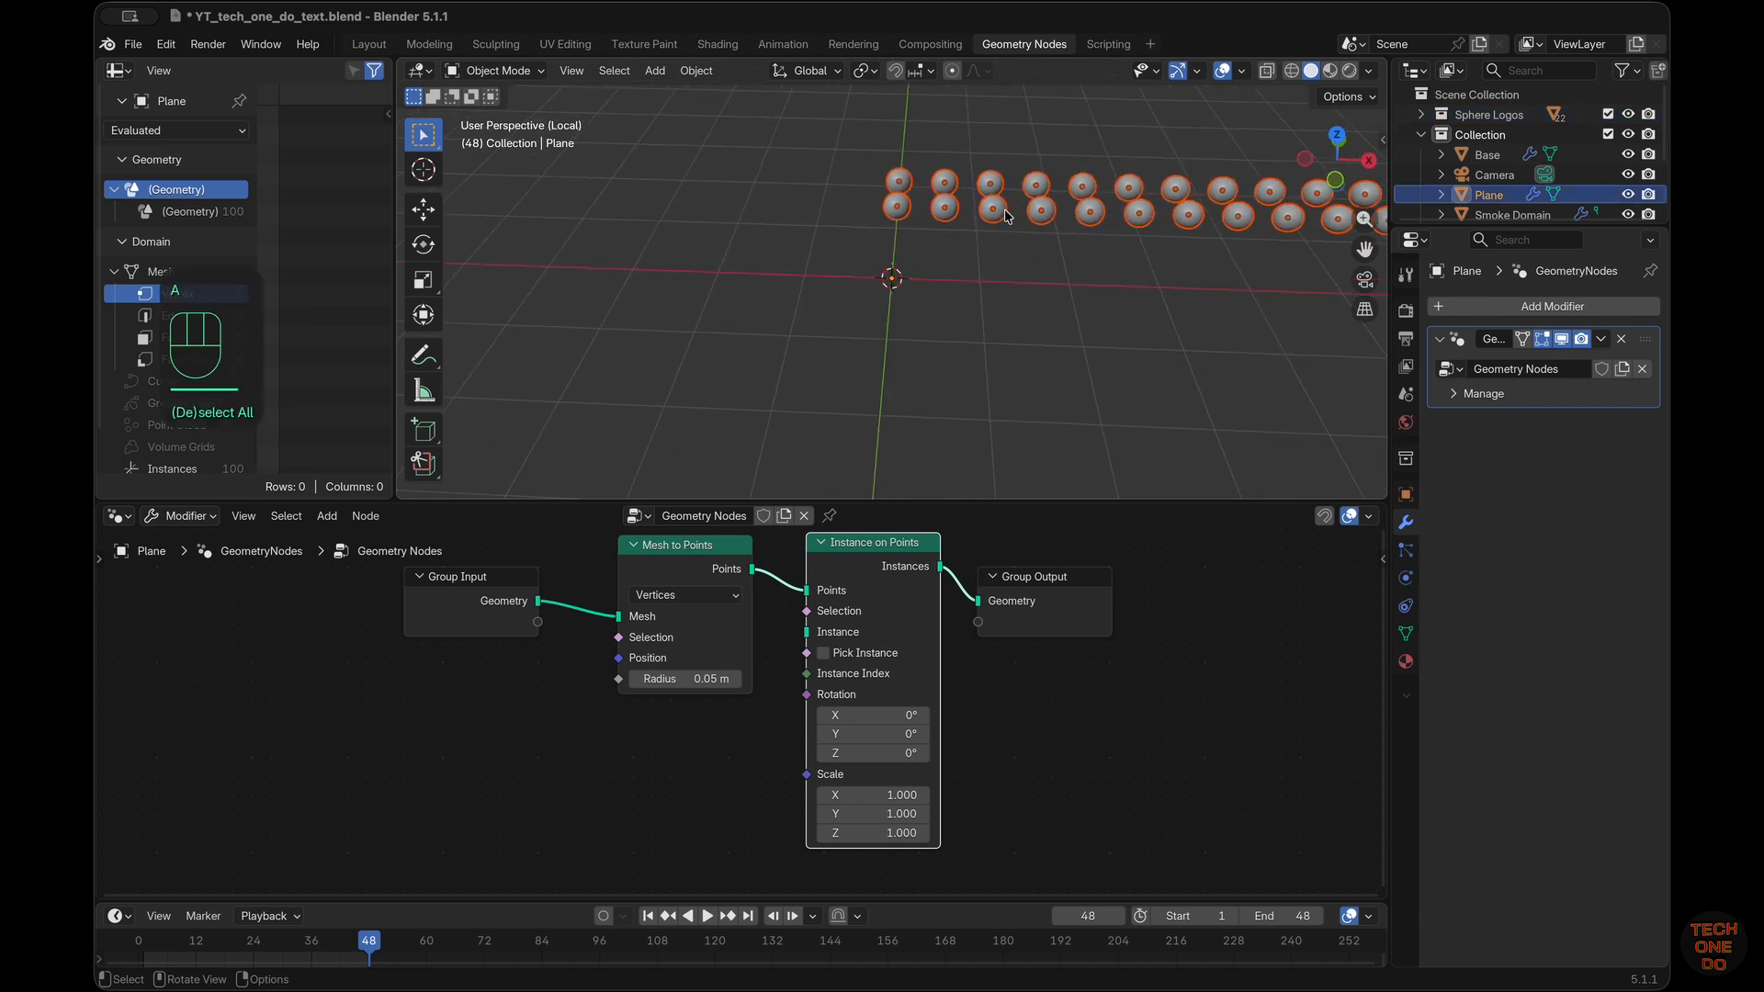
scroll(1547, 153, "down", 3)
scroll(1547, 153, "up", 3)
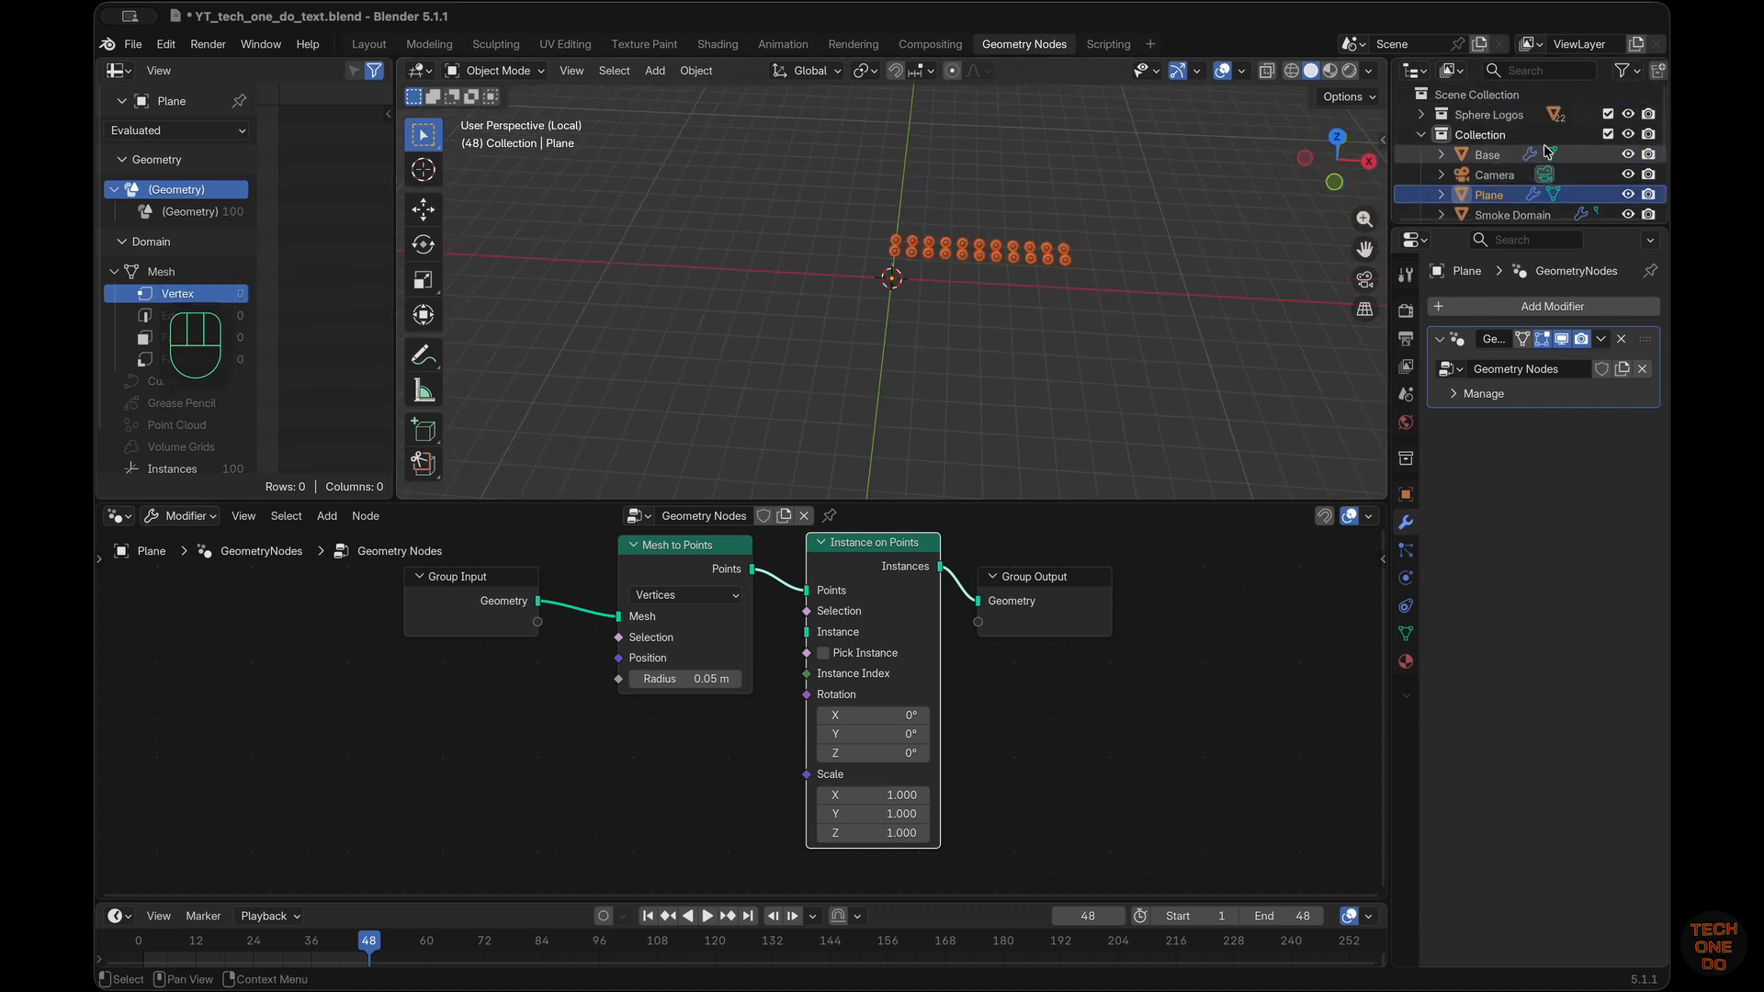
left_click(1421, 134)
left_click(1423, 114)
left_click(1421, 114)
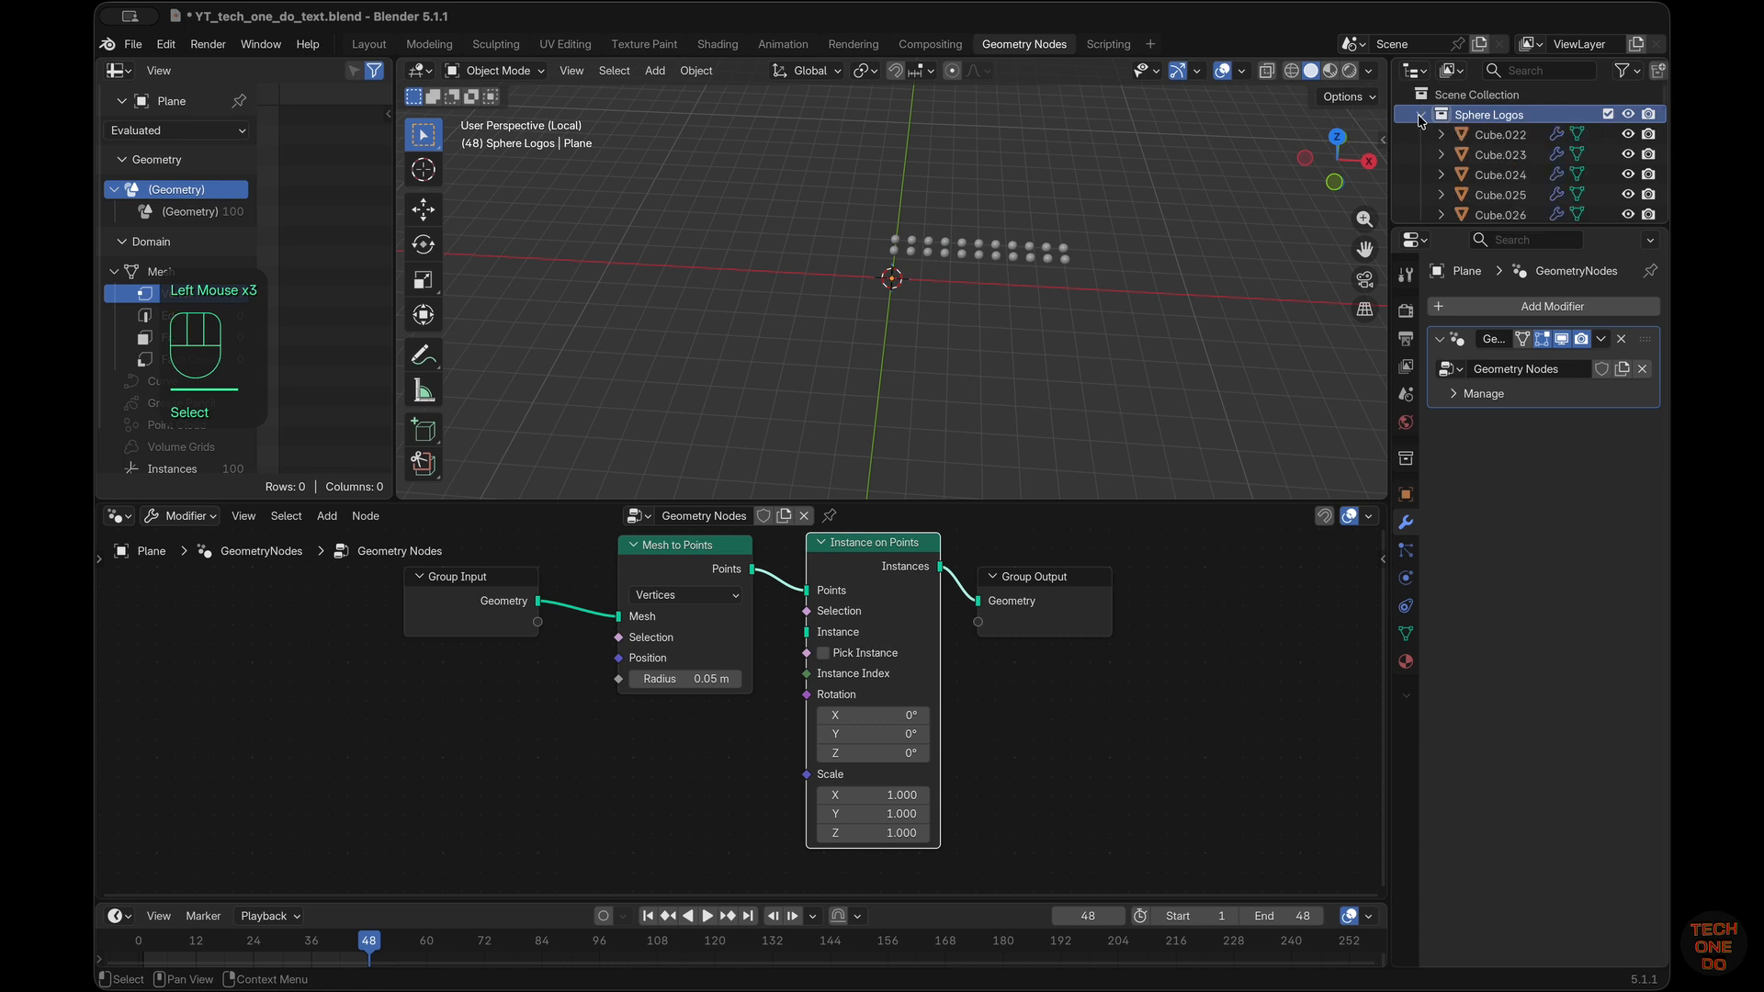
Select all objects in the Sphere Logos collection, snap them to the 3D cursor and collapse the collection
right_click(1461, 117)
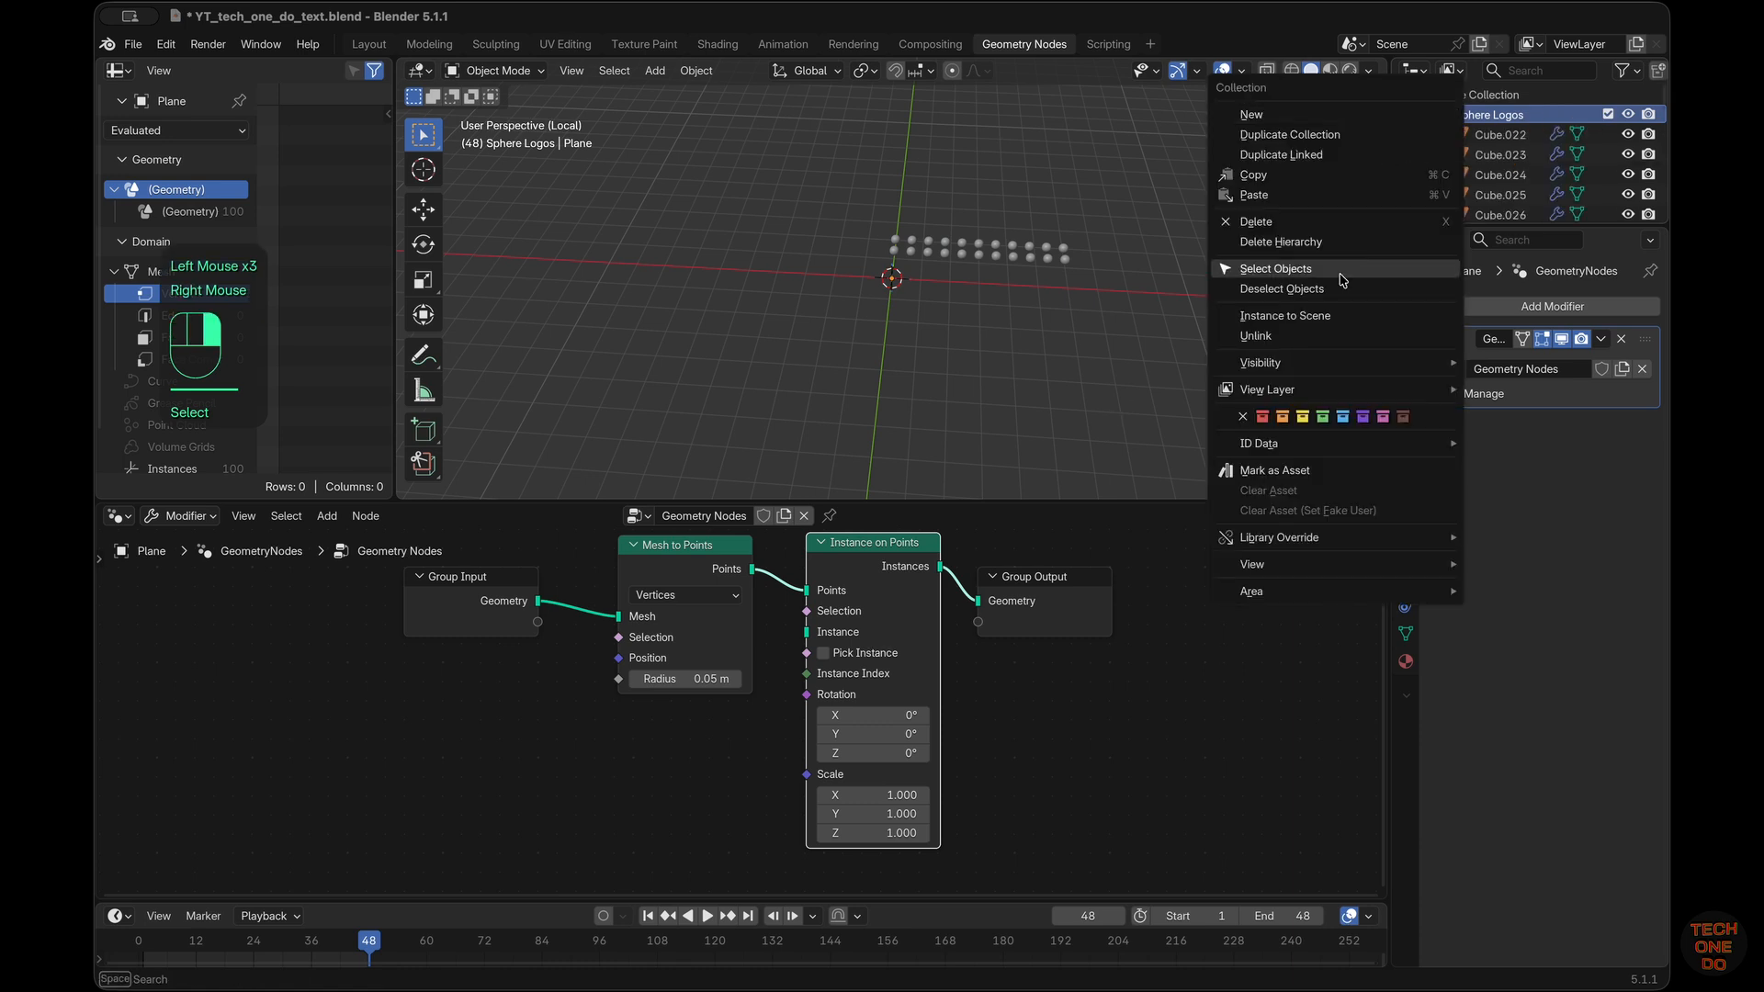
left_click(1300, 270)
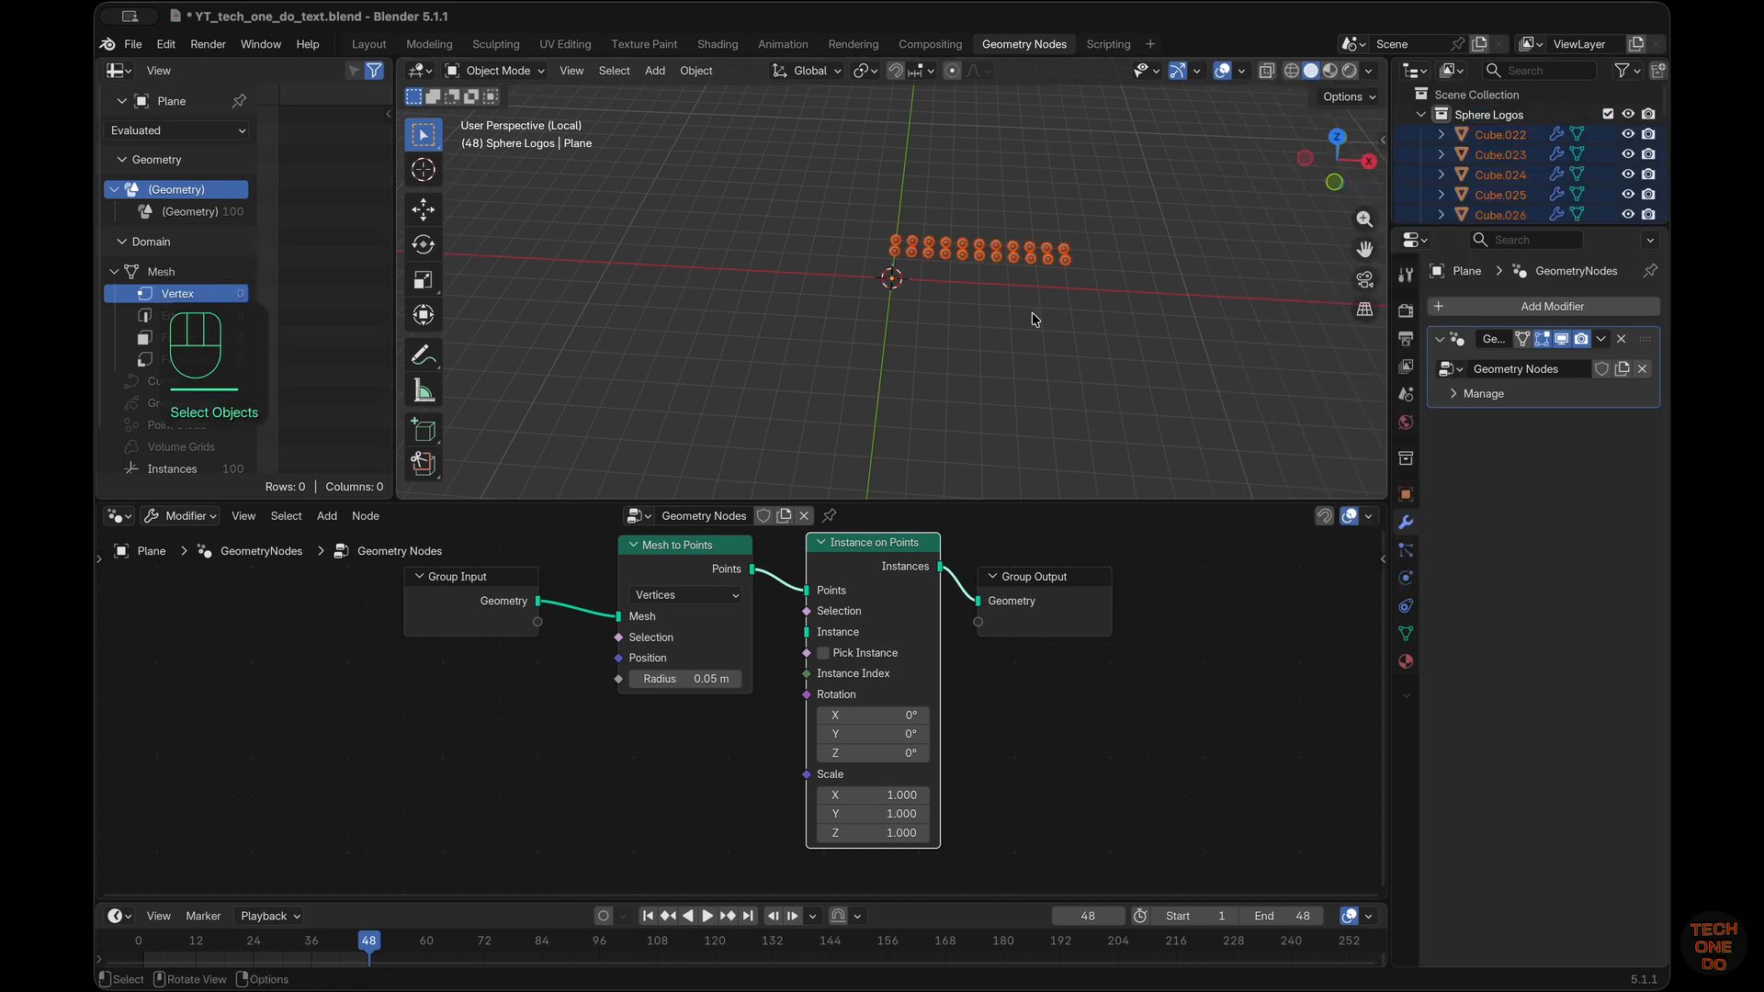
scroll(1035, 320, "down", 2)
scroll(1035, 319, "up", 2)
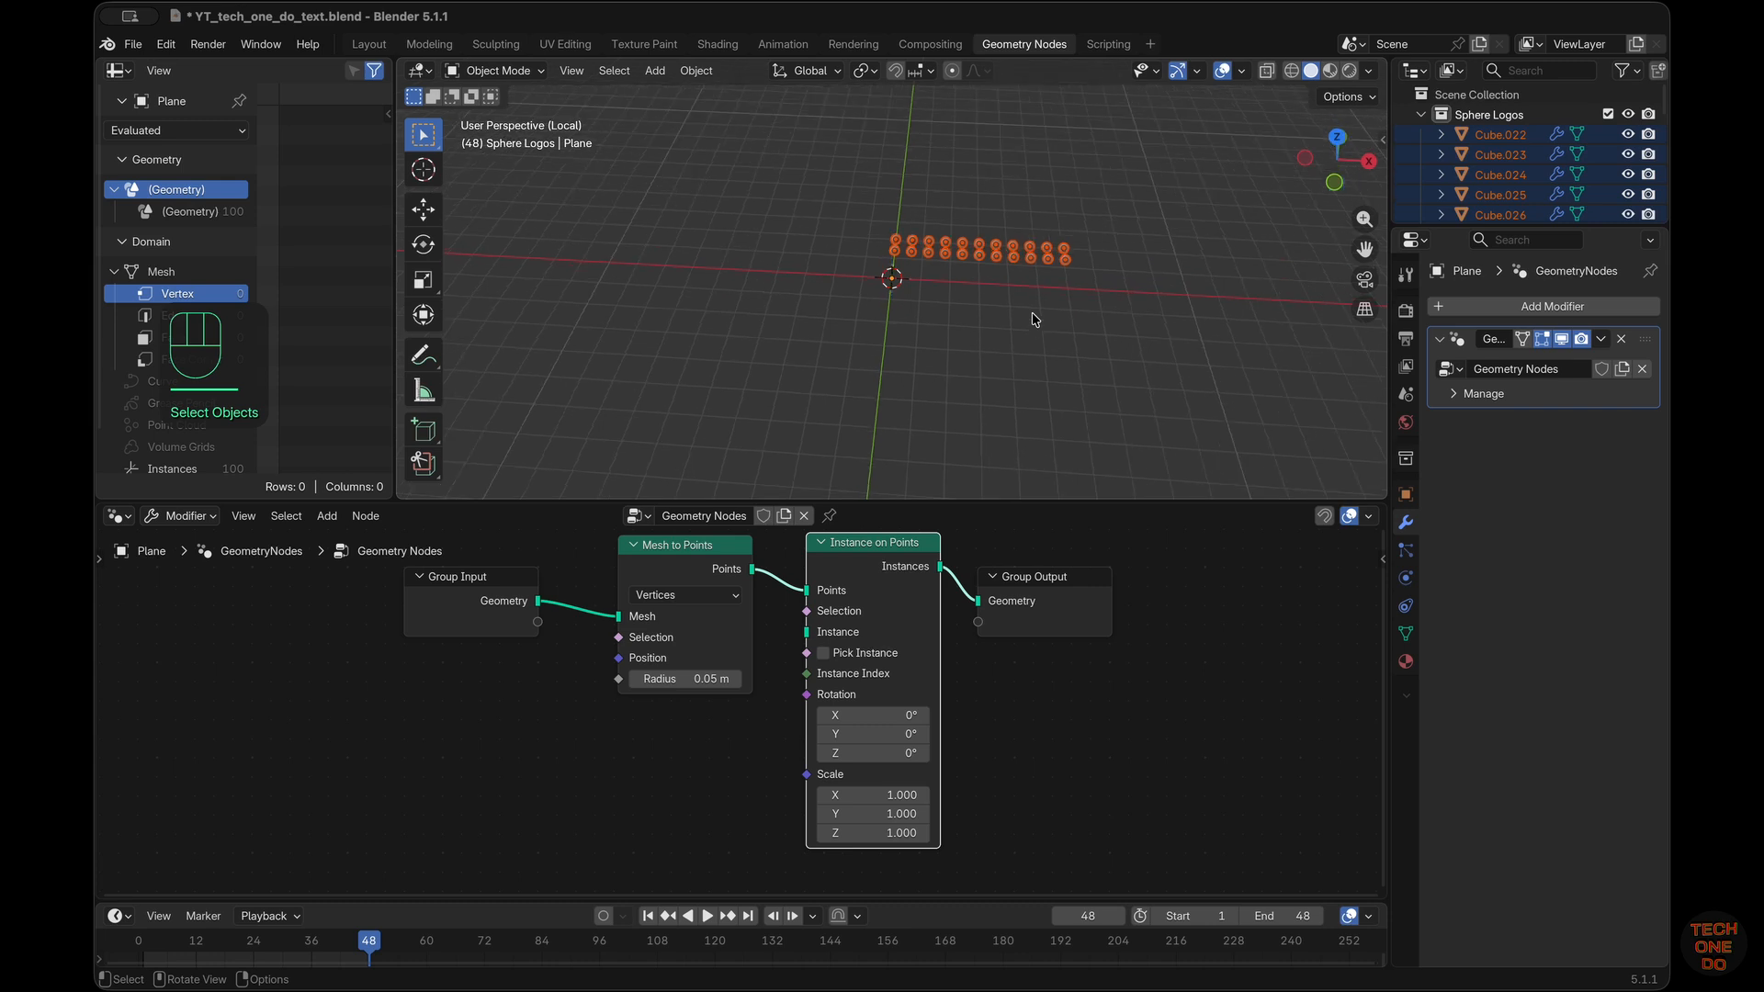
scroll(1035, 320, "up", 3)
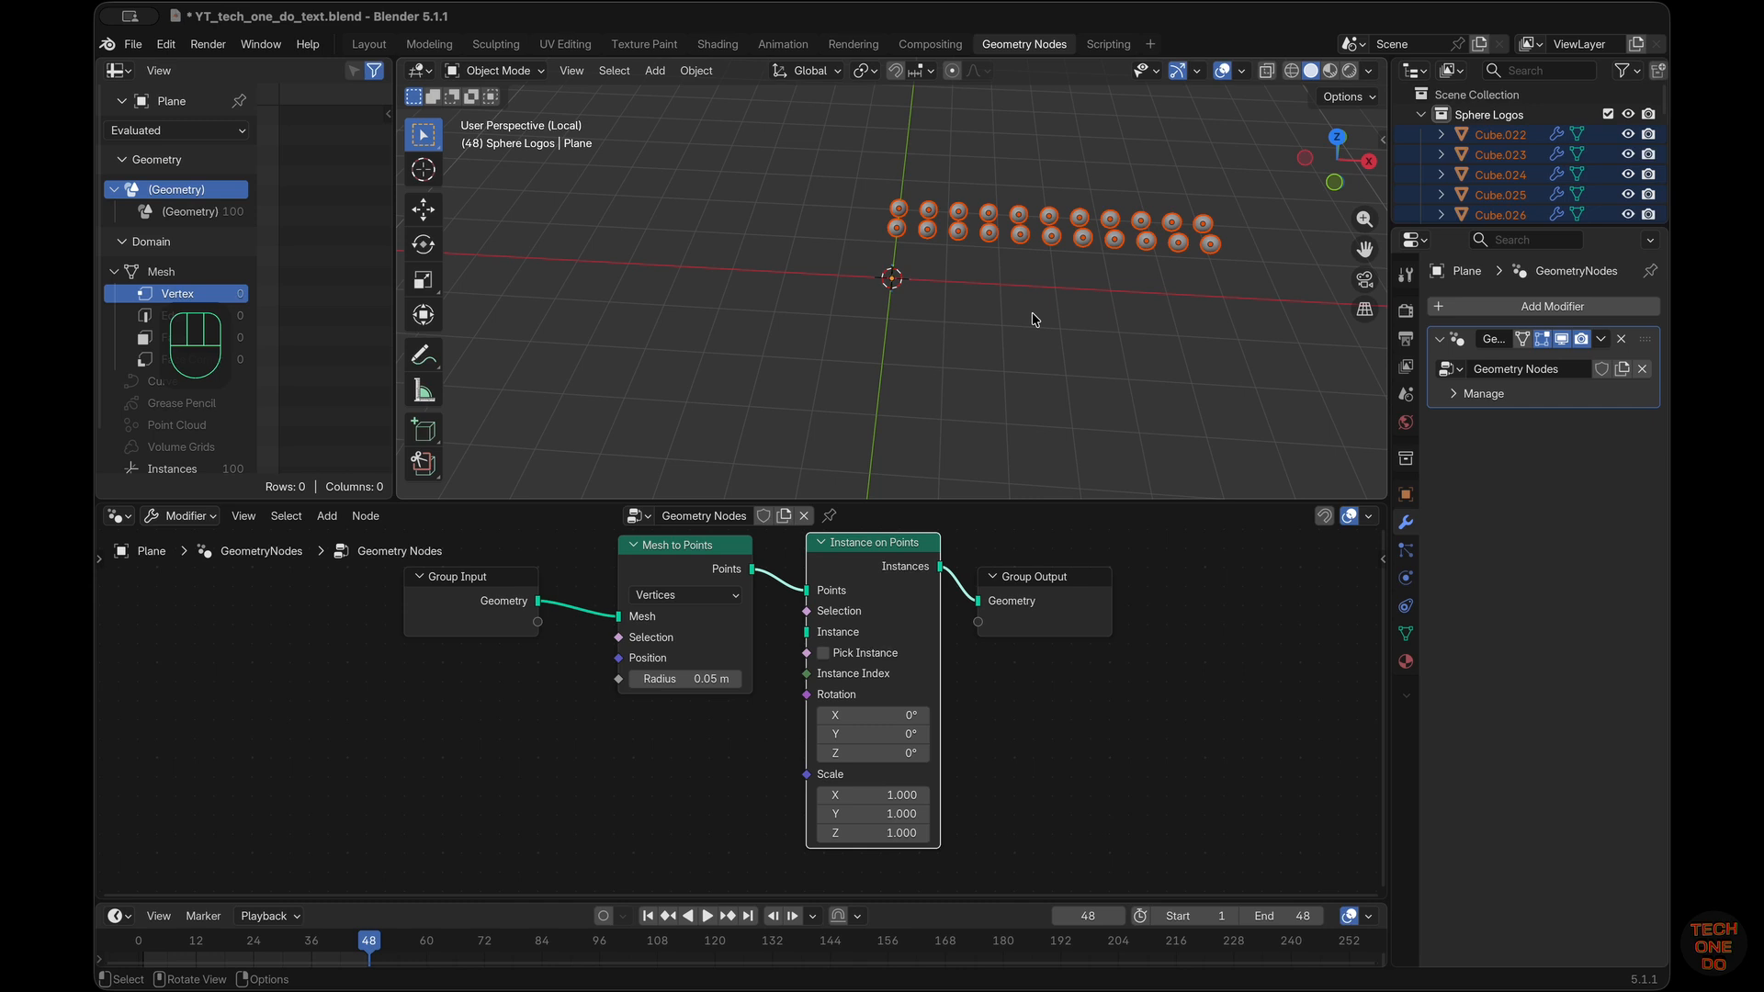
key("shift+s")
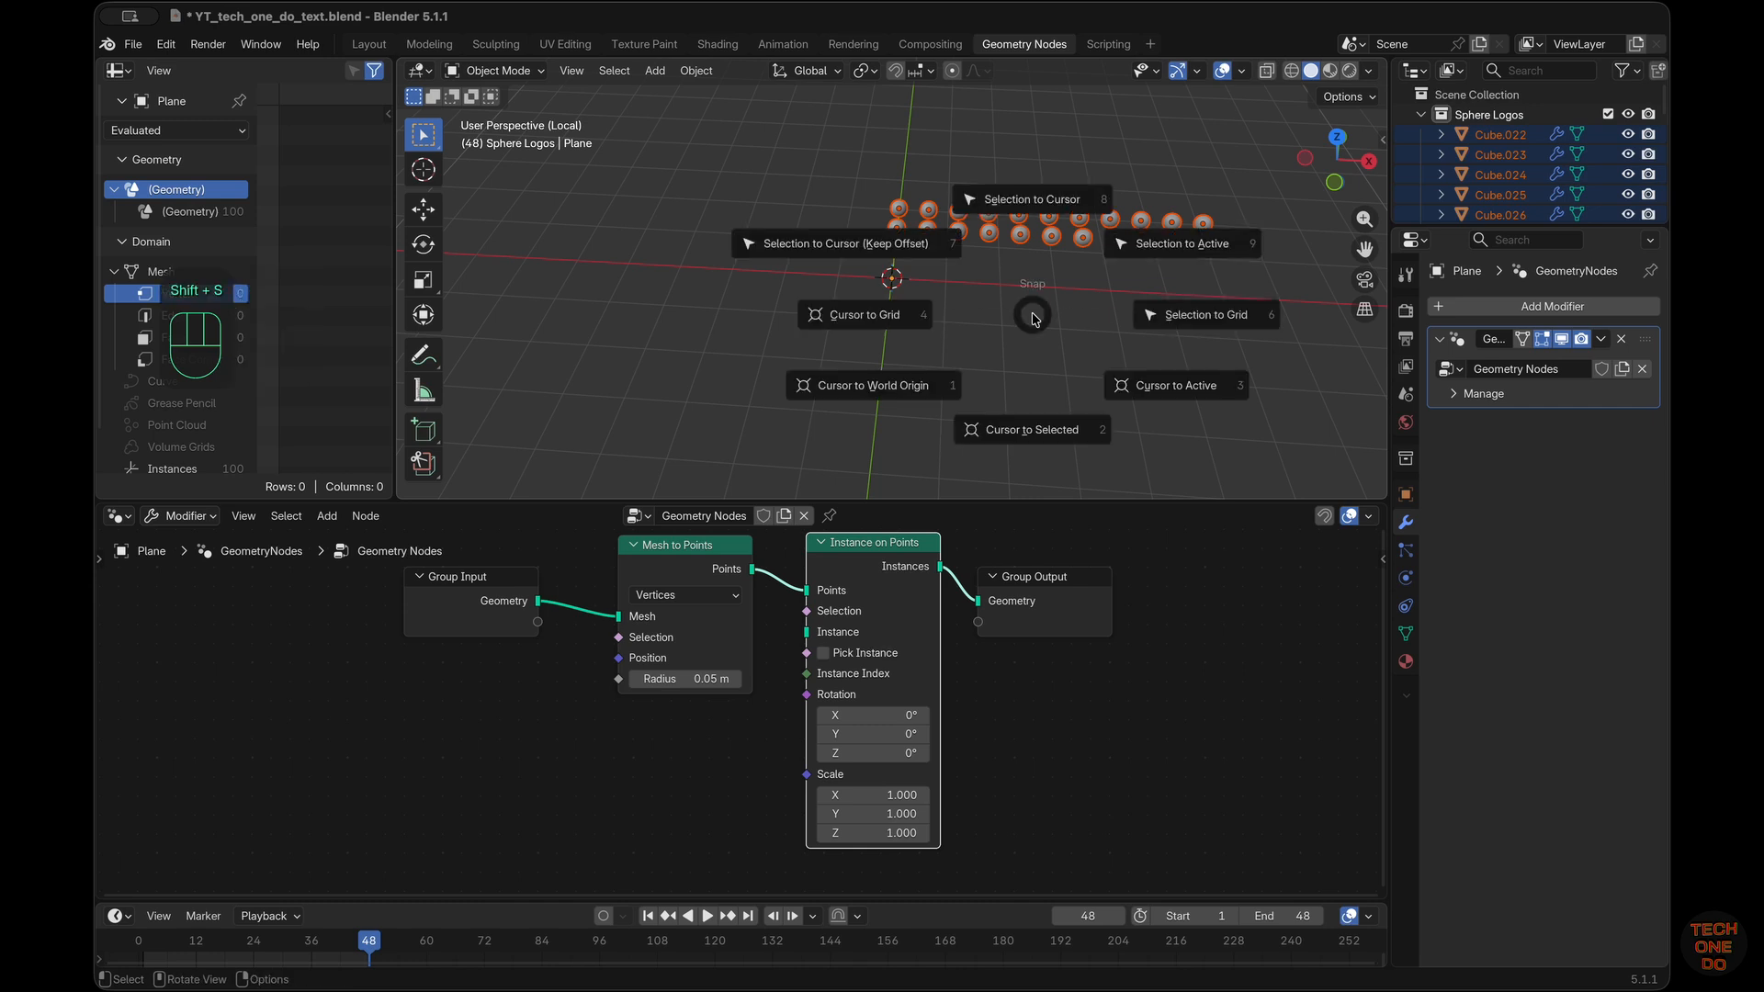
left_click(1048, 200)
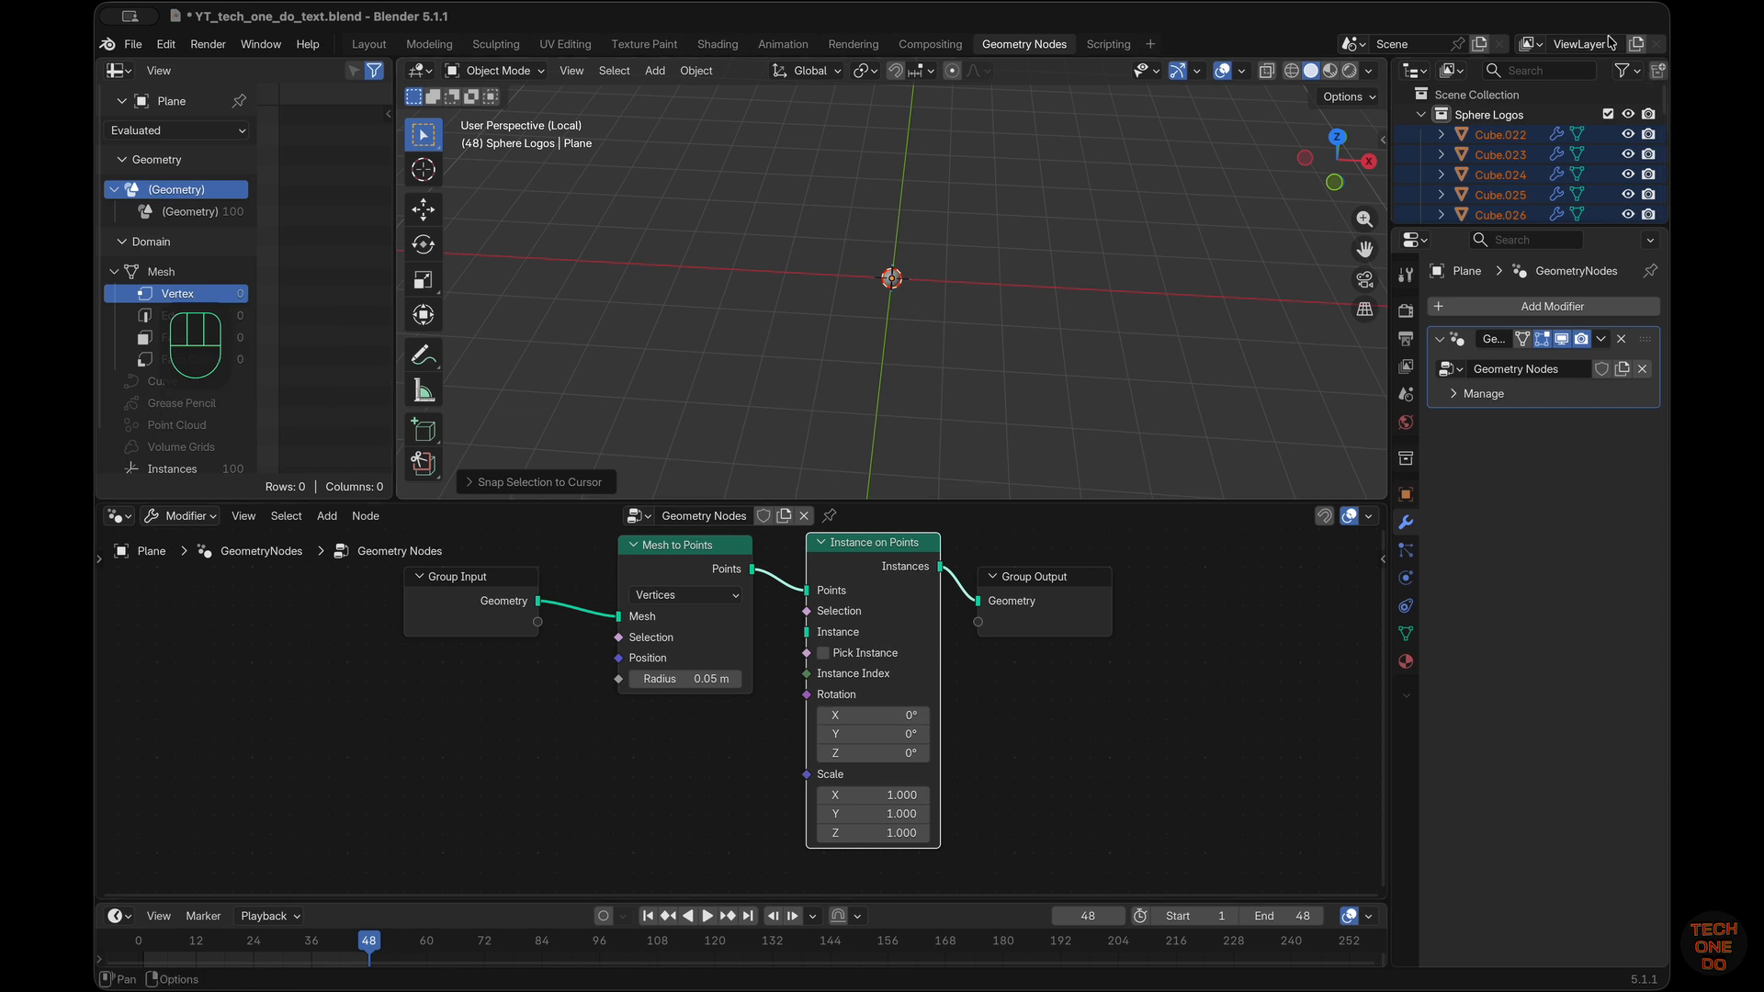
left_click(1421, 114)
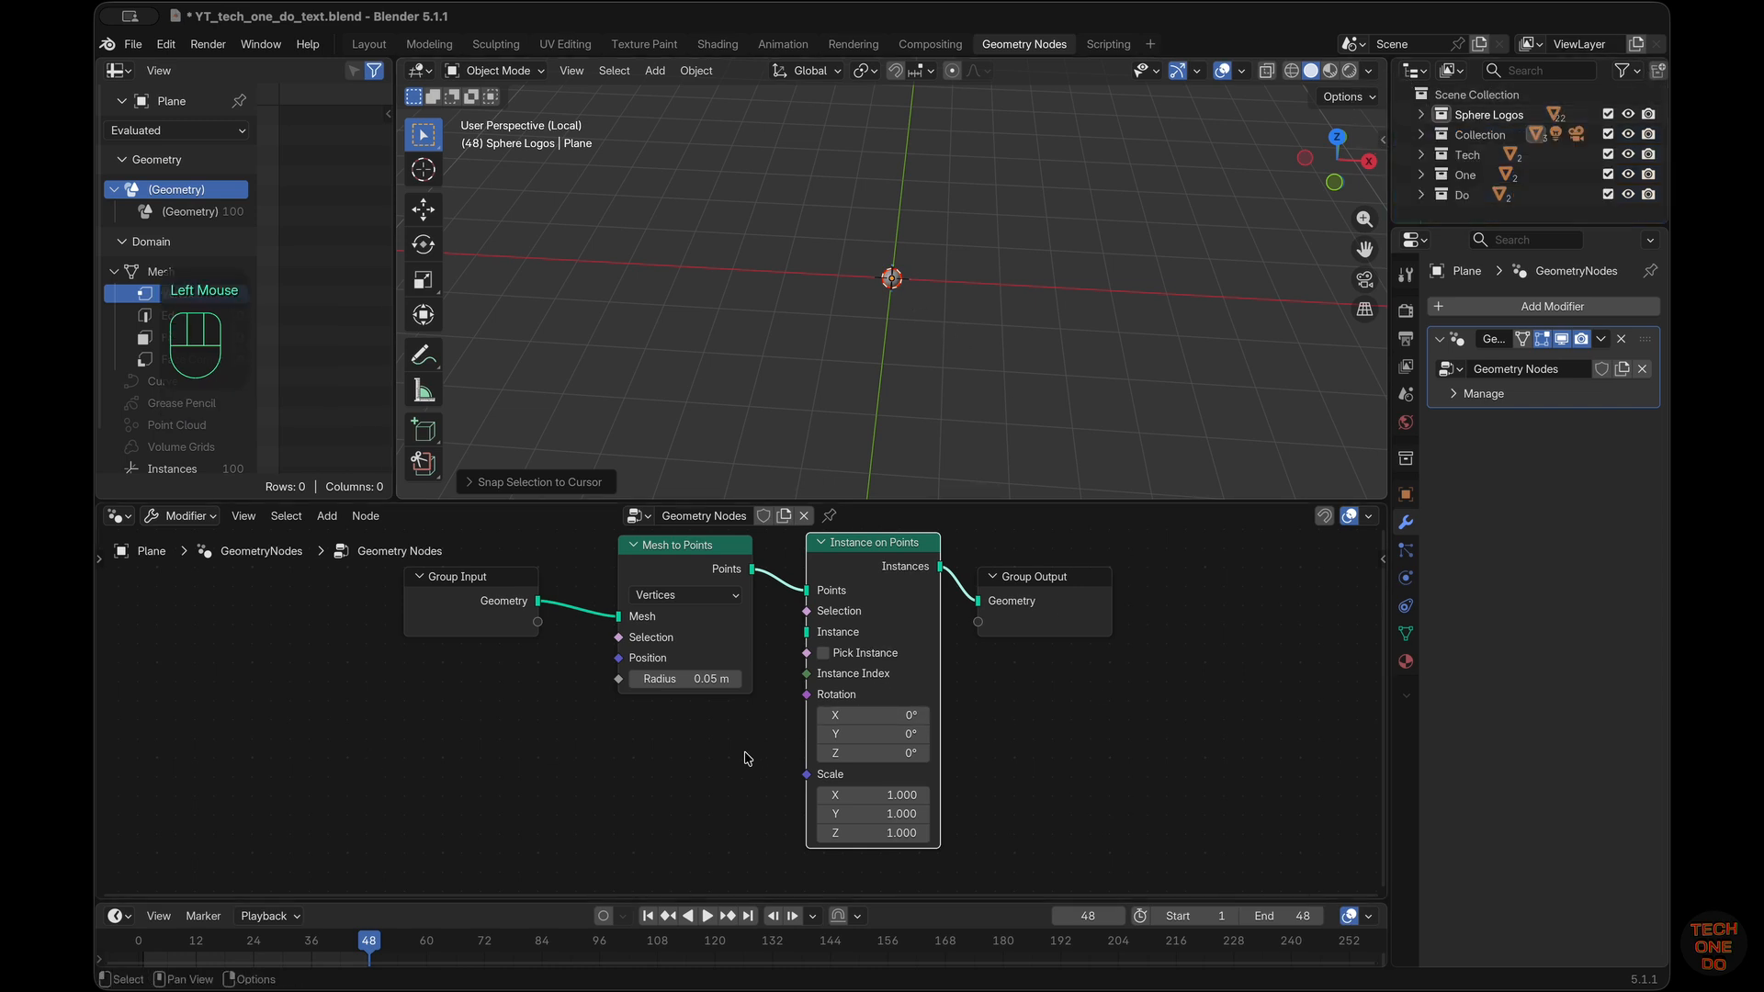
Link the Mesh to Points output directly to Group Output and set the node's mode to Faces
left_click(525, 794)
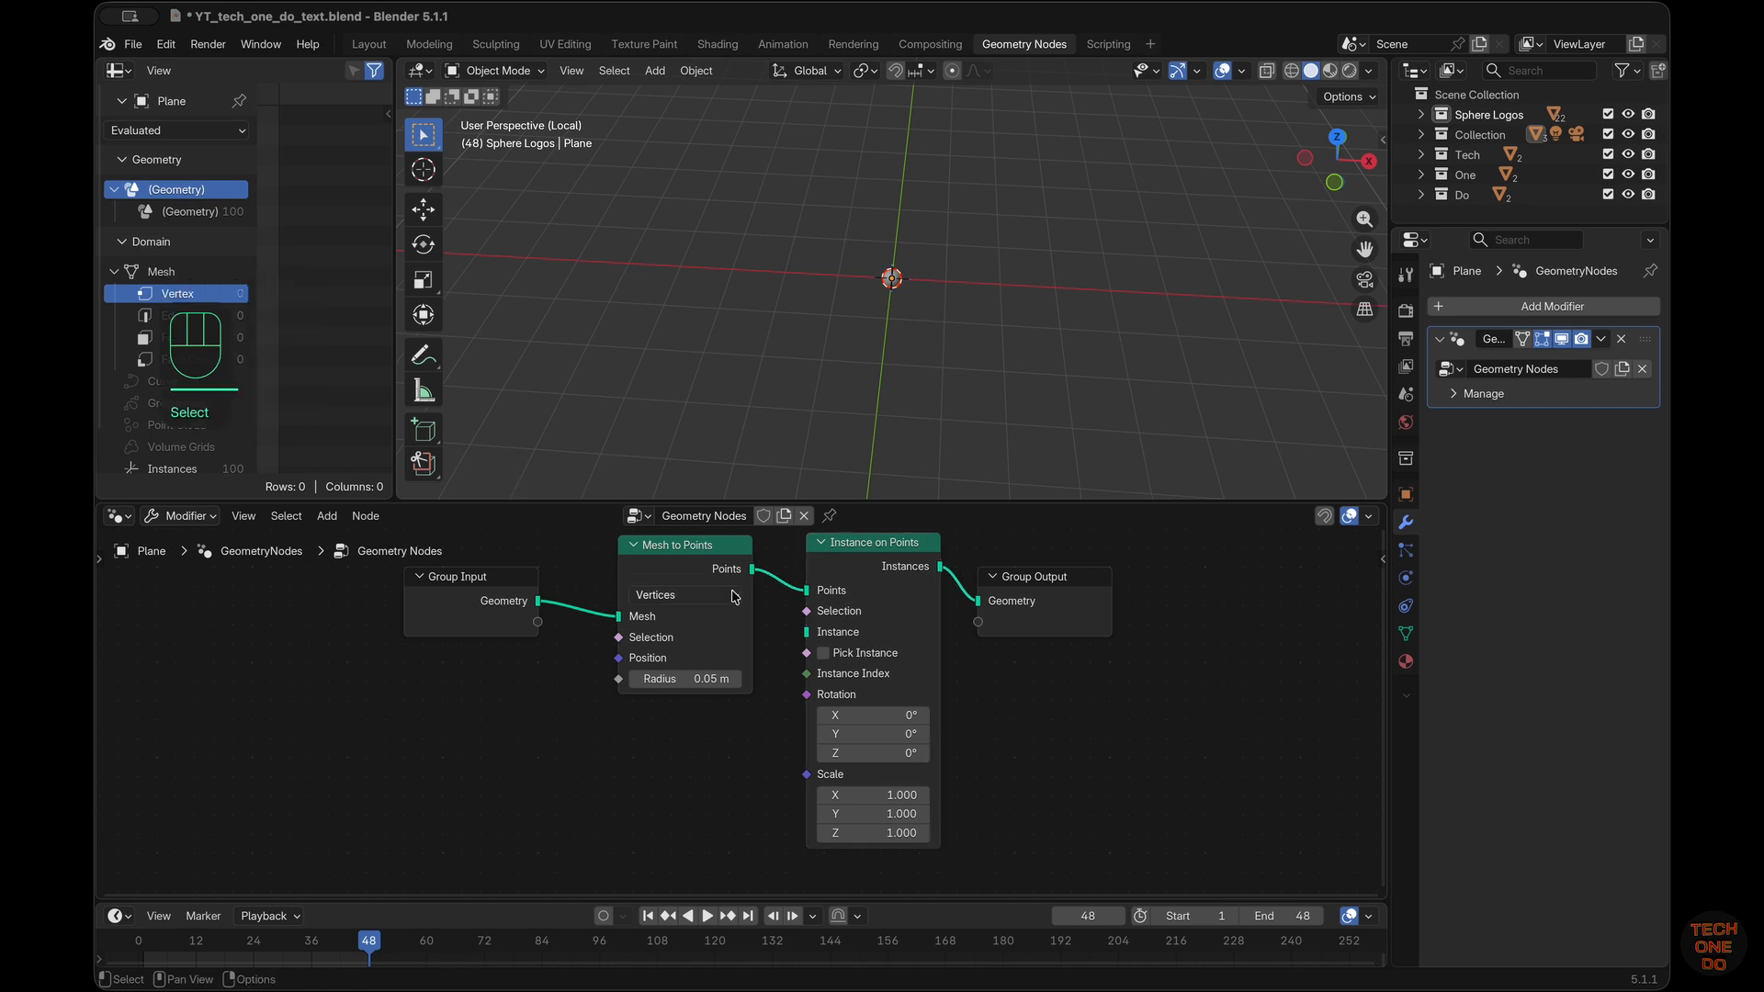
left_click_drag(751, 569, 978, 601)
scroll(1020, 323, "up", 6)
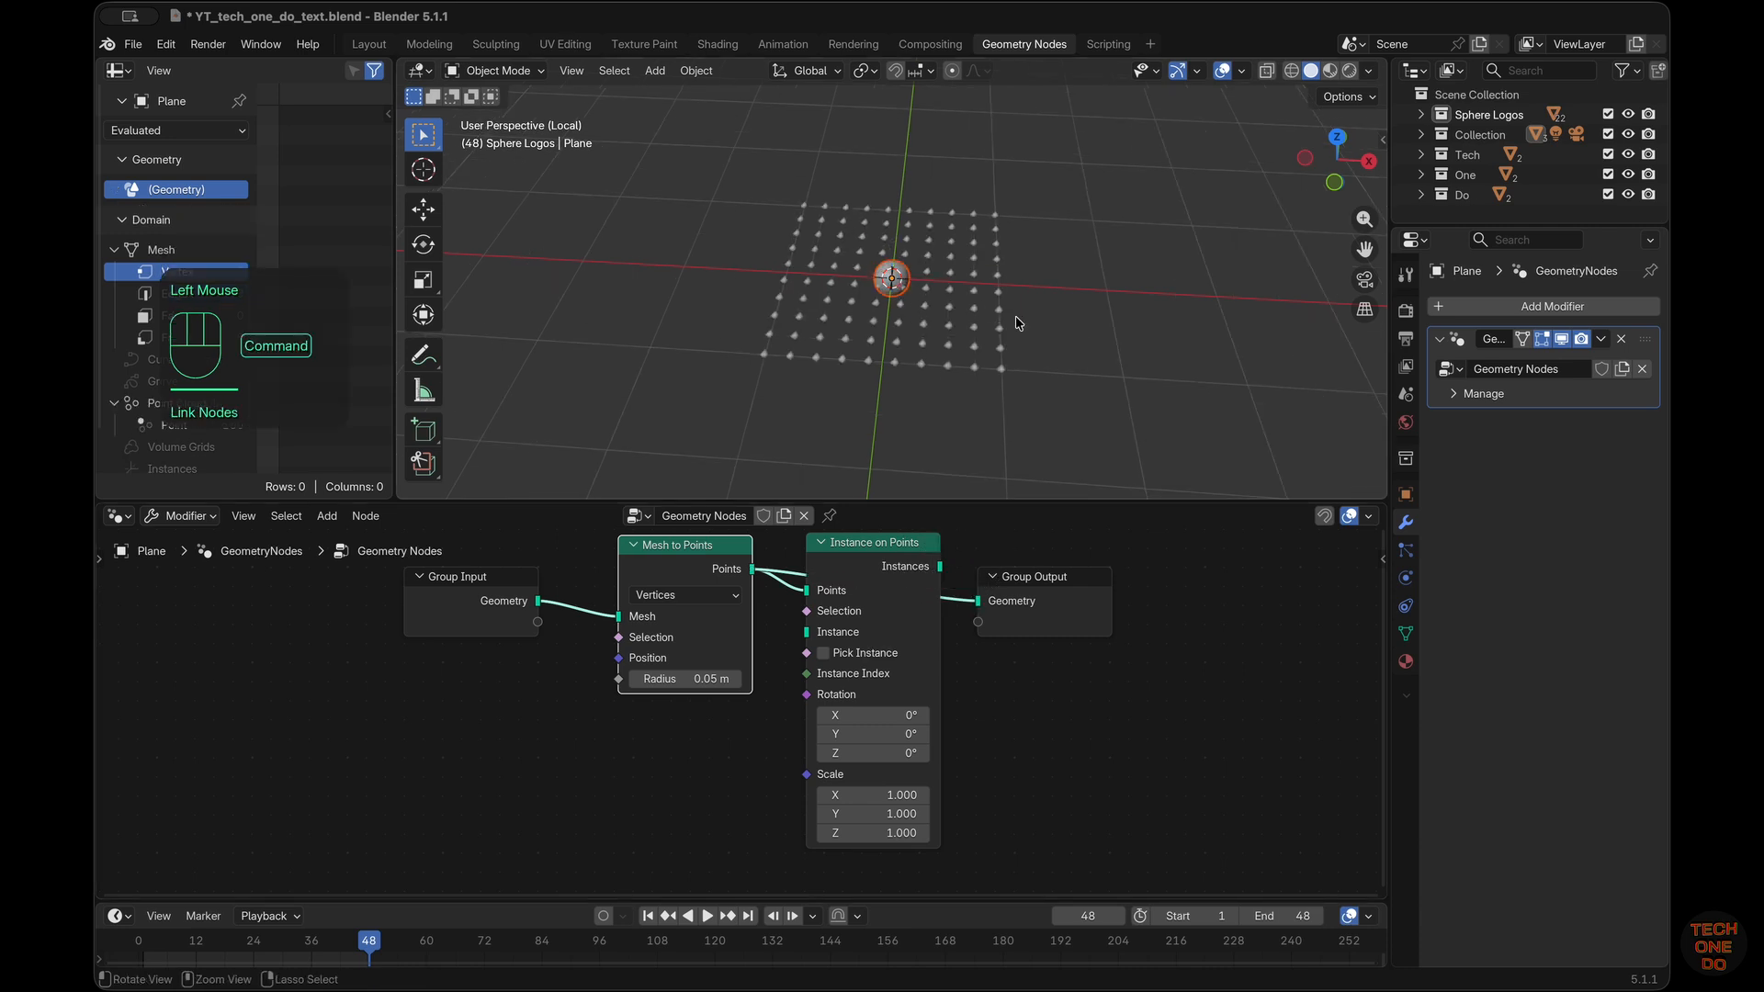
left_click(705, 598)
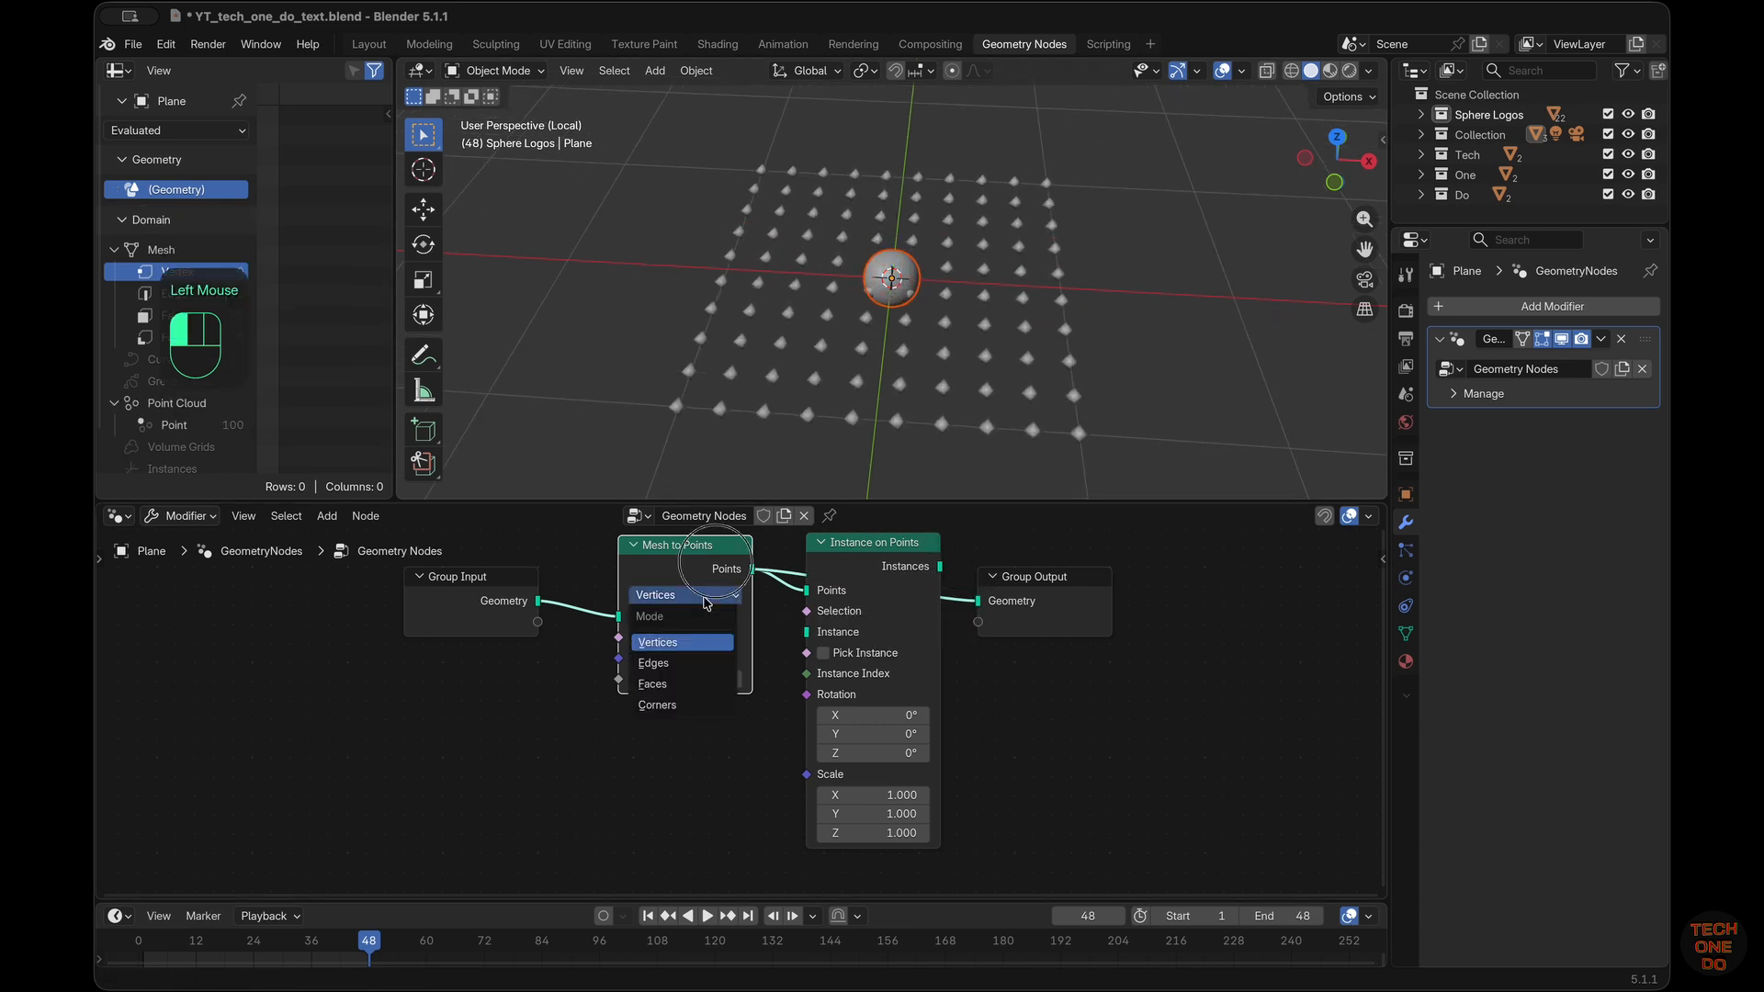
left_click(687, 682)
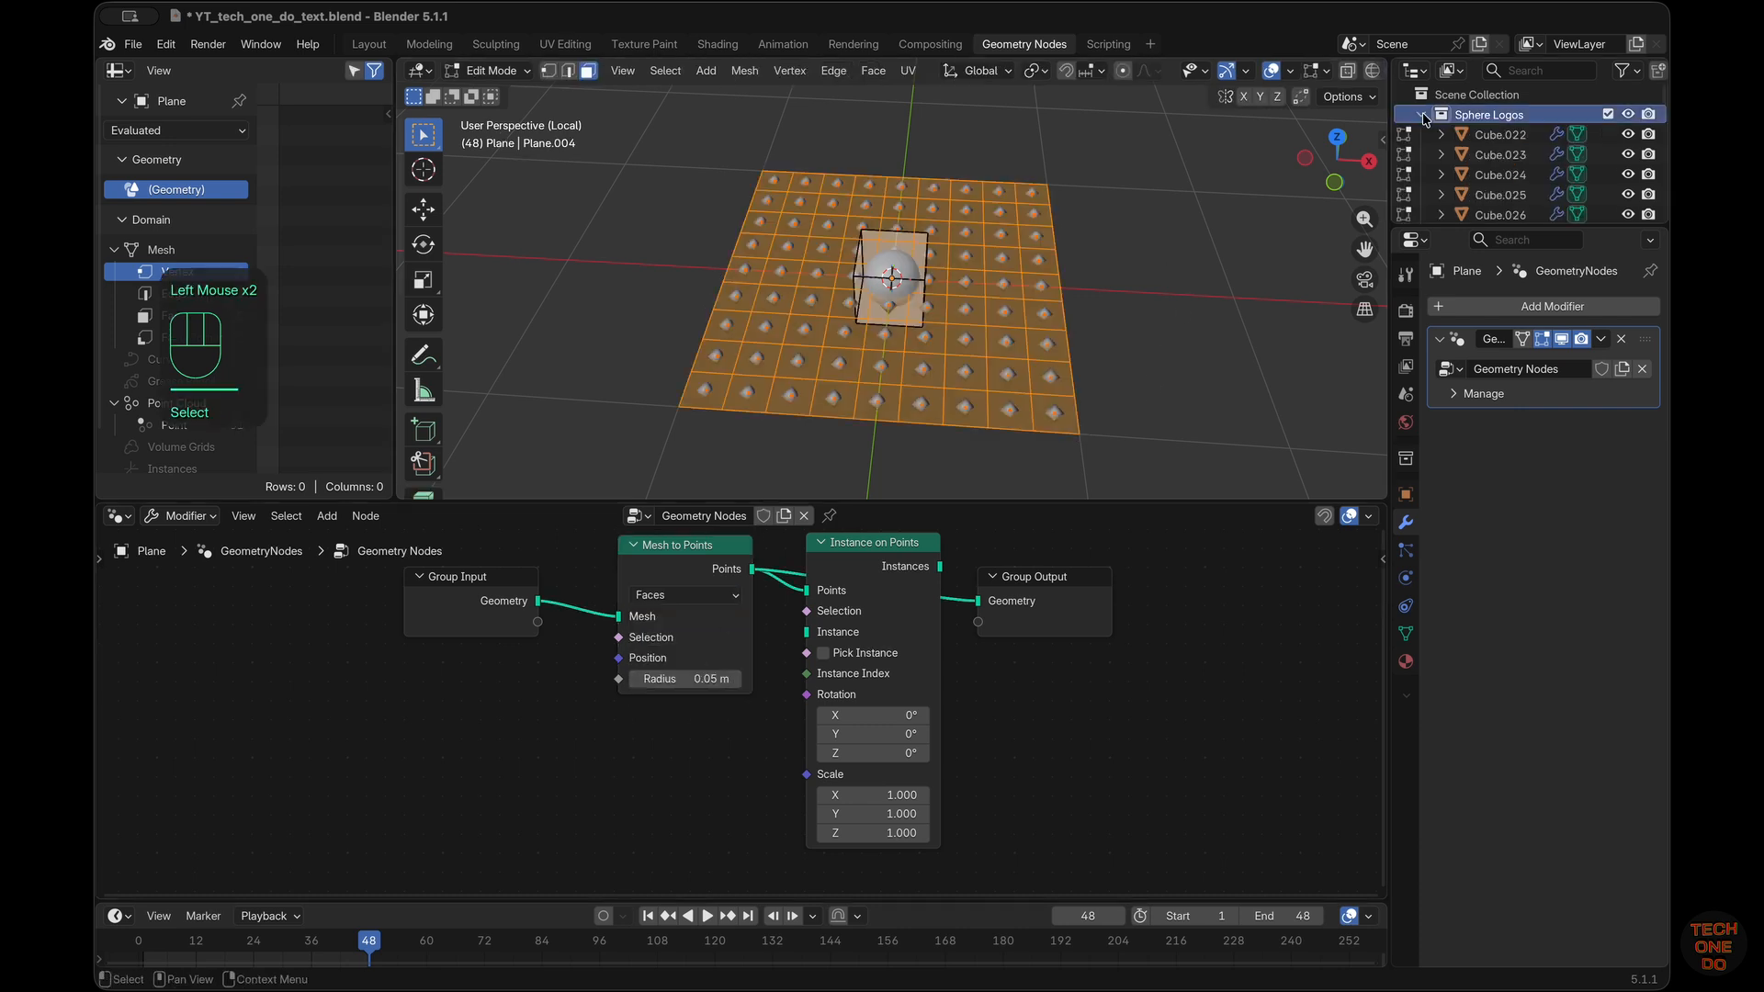
left_click(1424, 115)
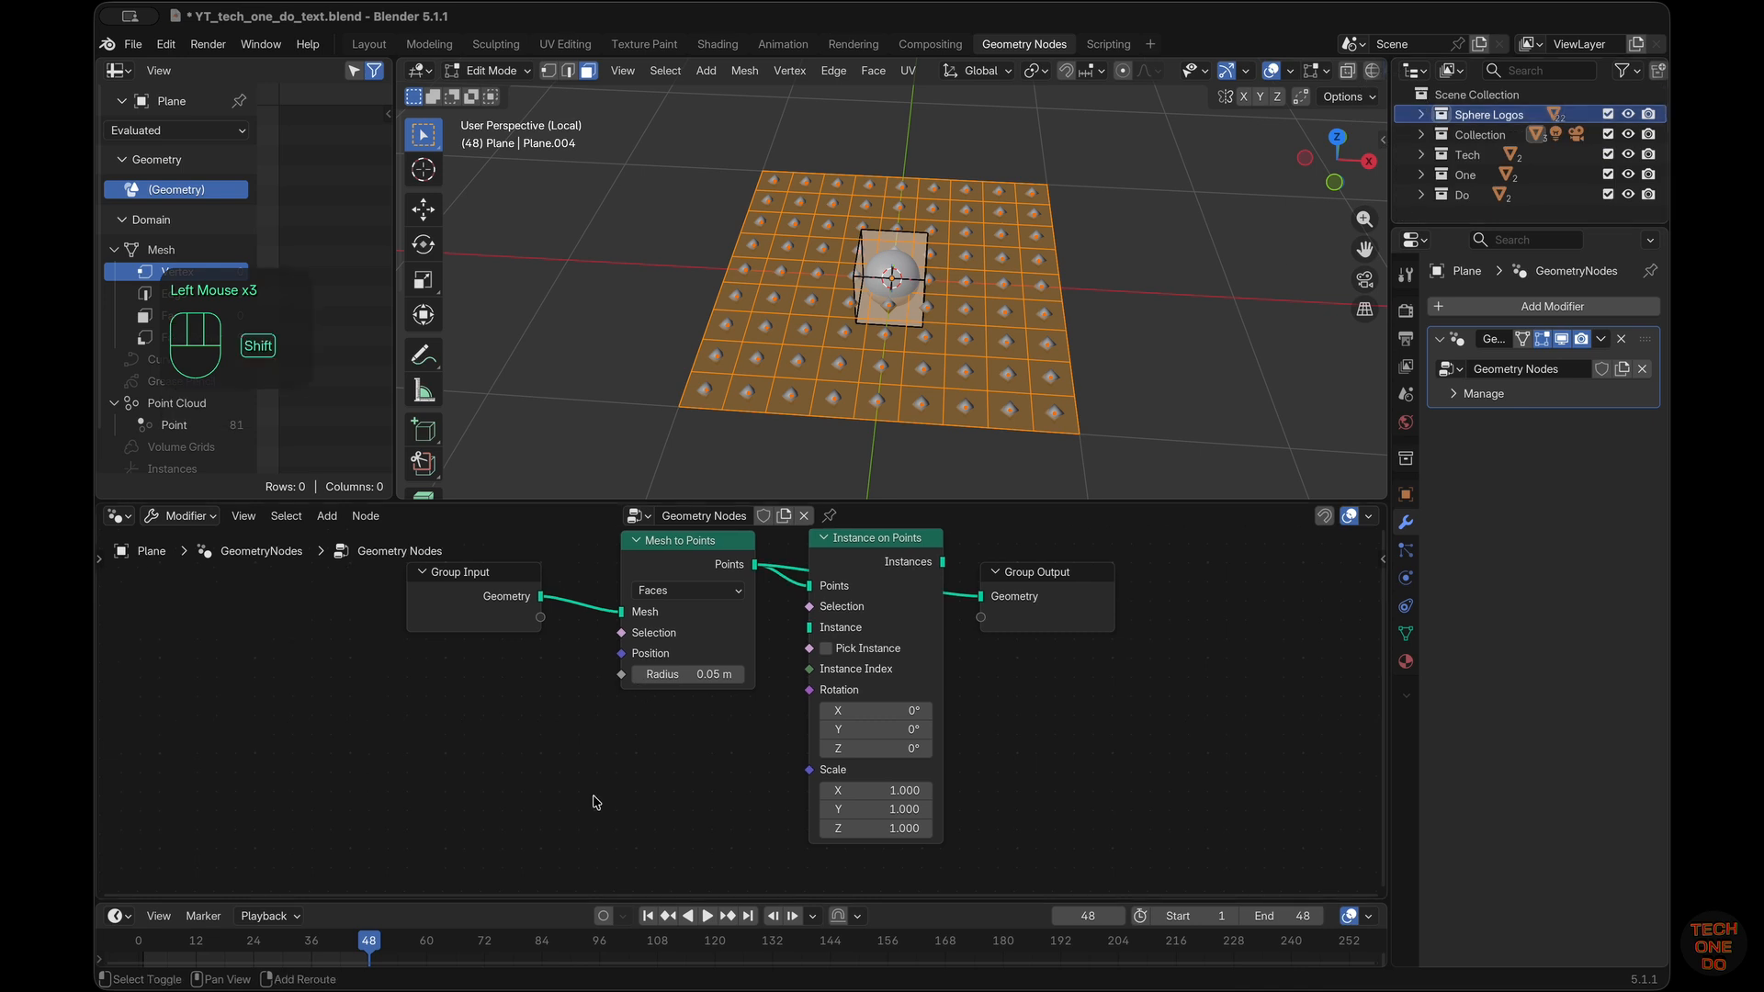
Add a Collection Info node below the Mesh to Points node and set its collection to Sphere Logos
key("shift+a")
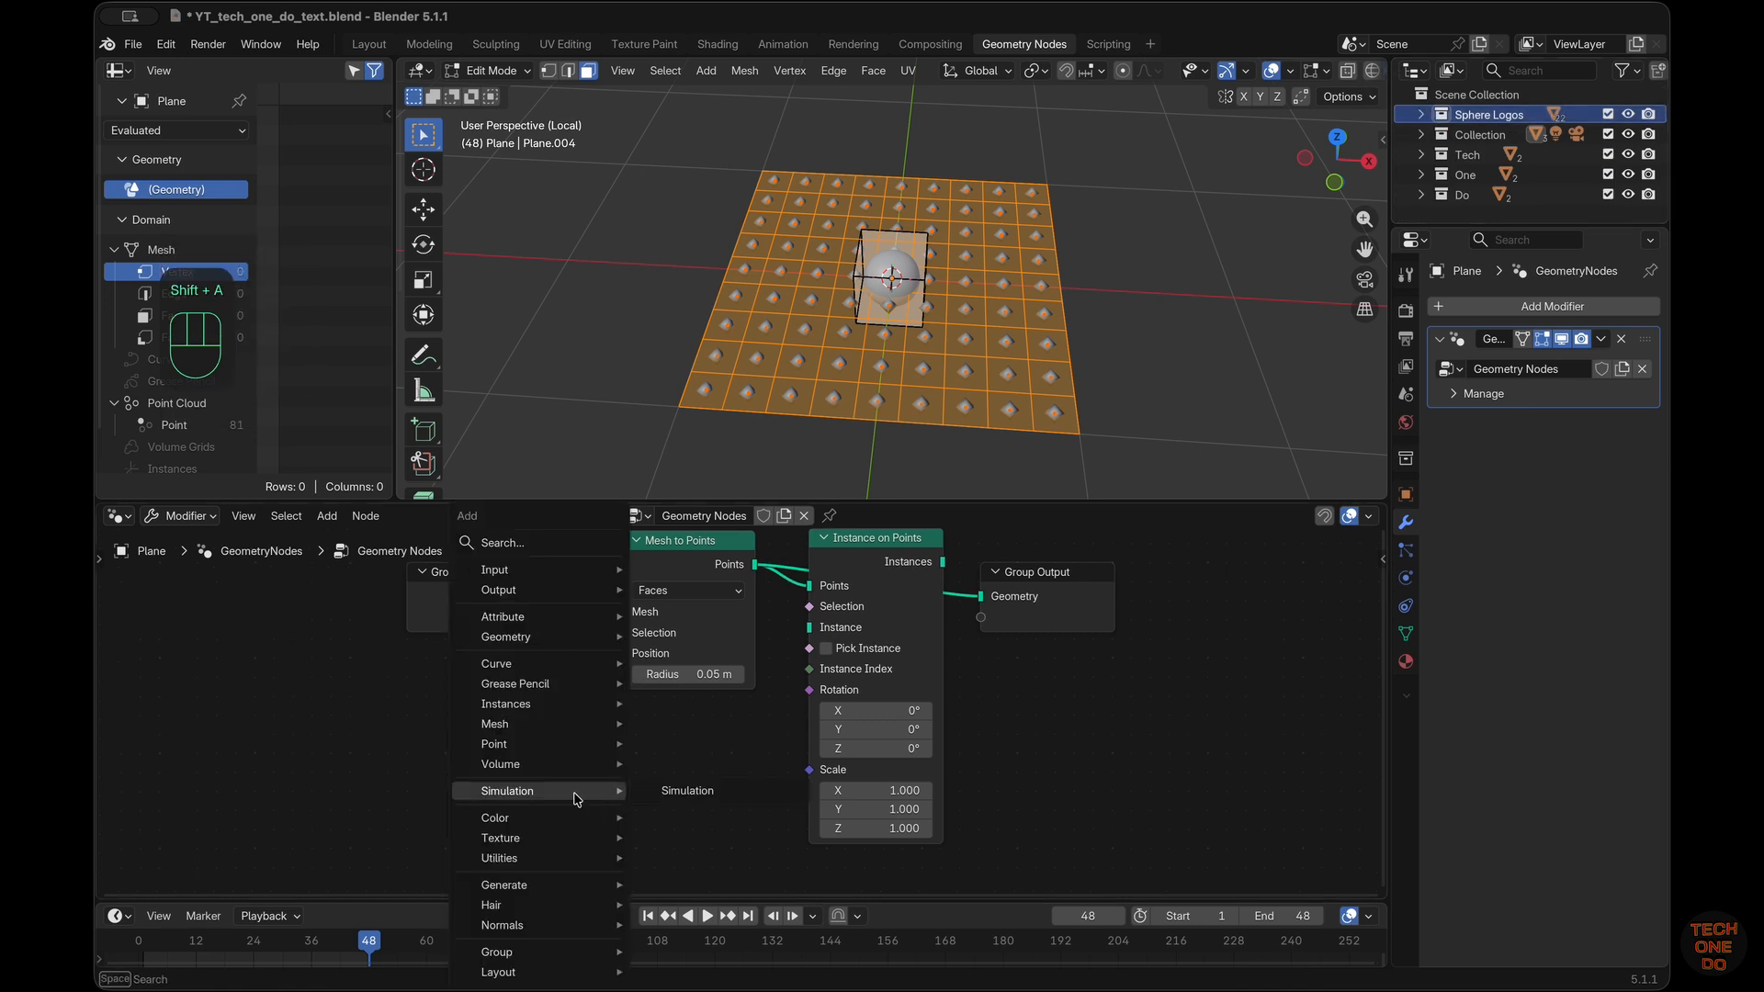
mouse_move(564, 662)
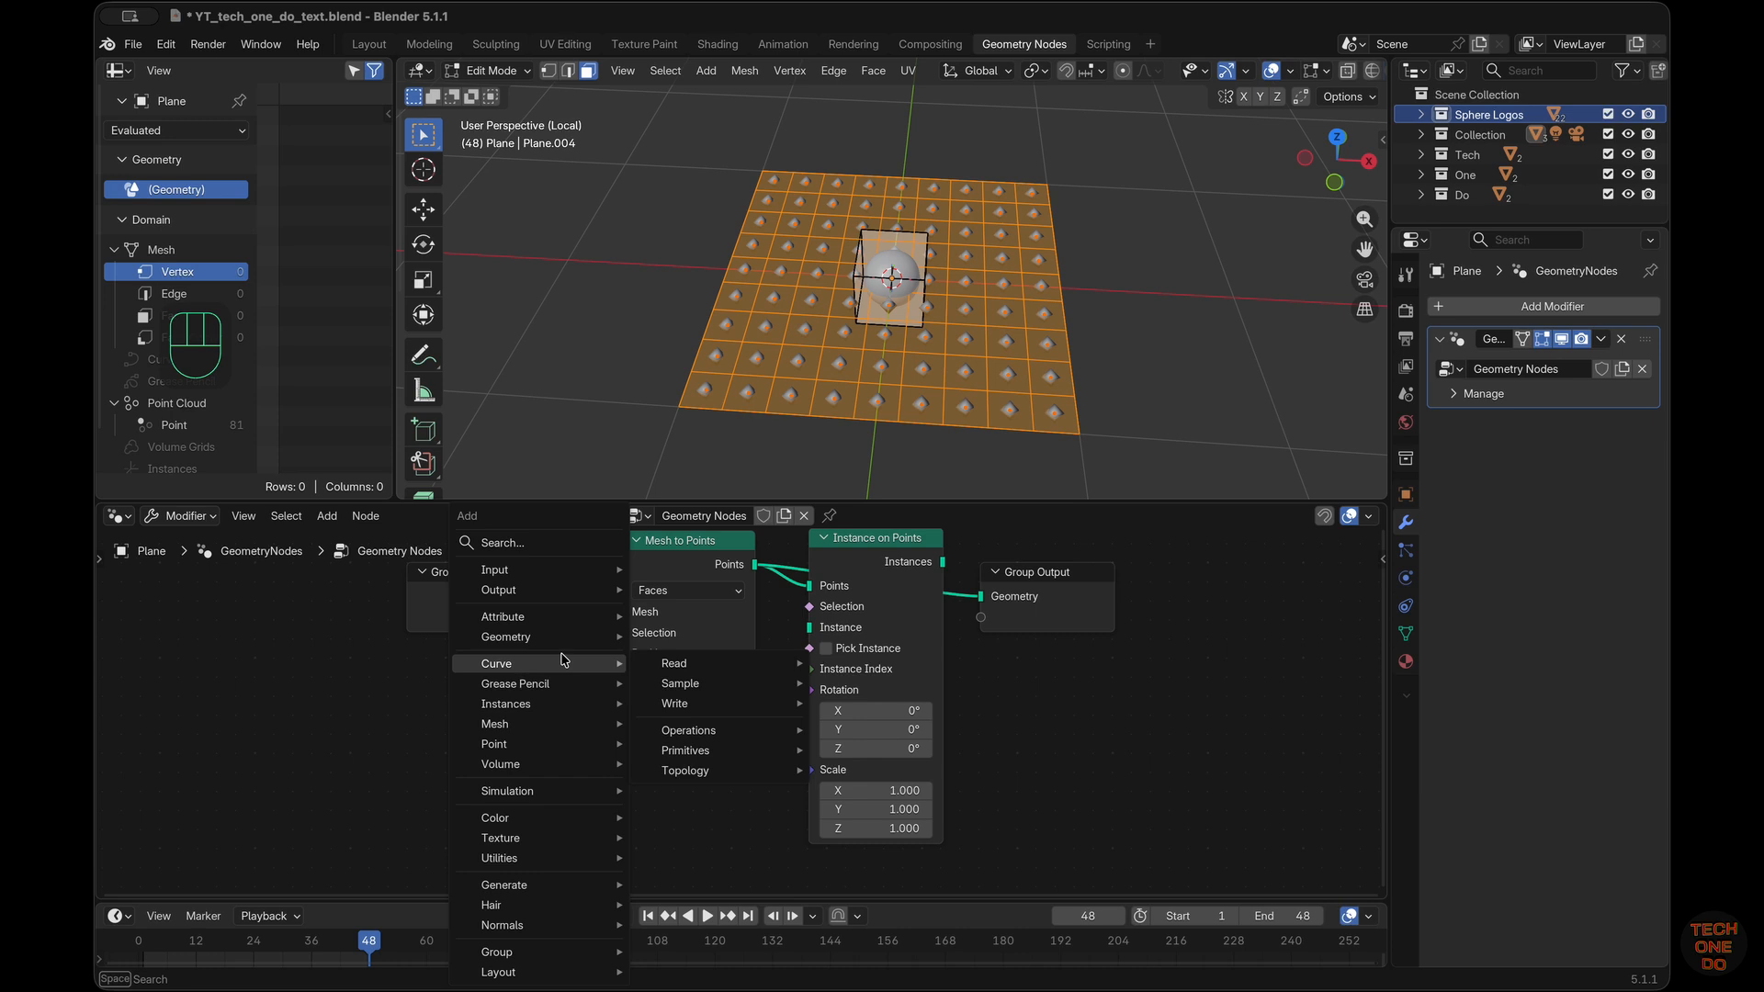
mouse_move(567, 762)
type("coll")
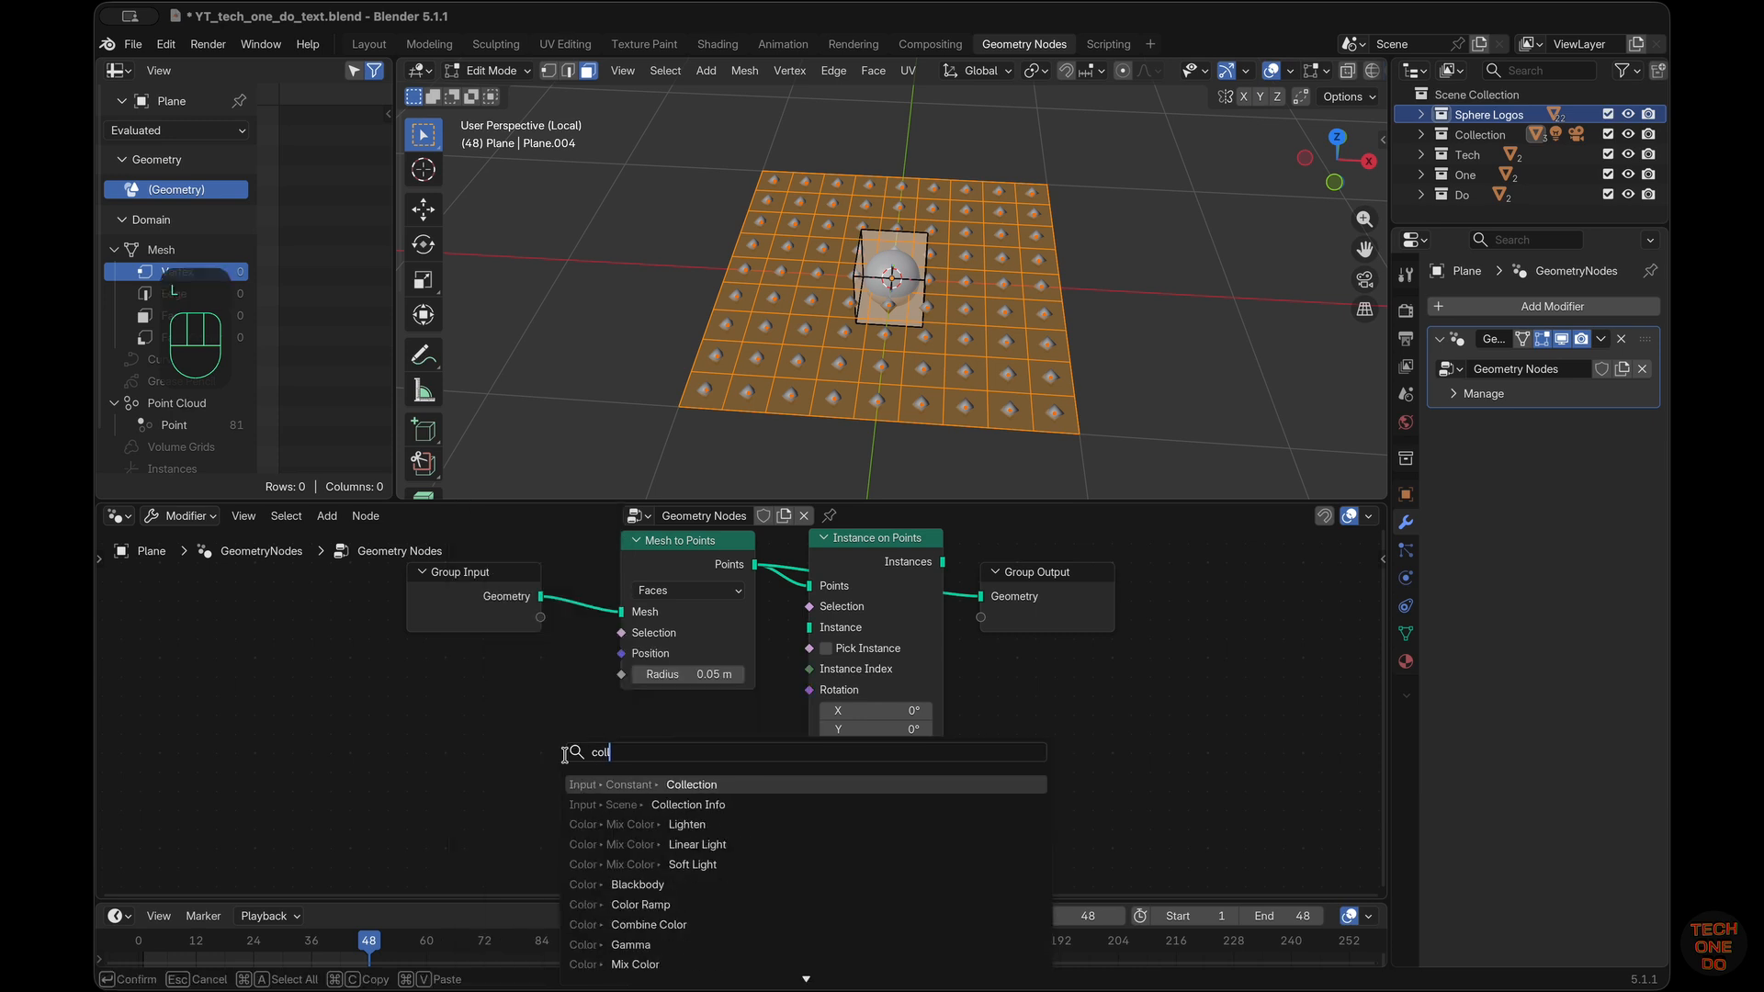
key("Down")
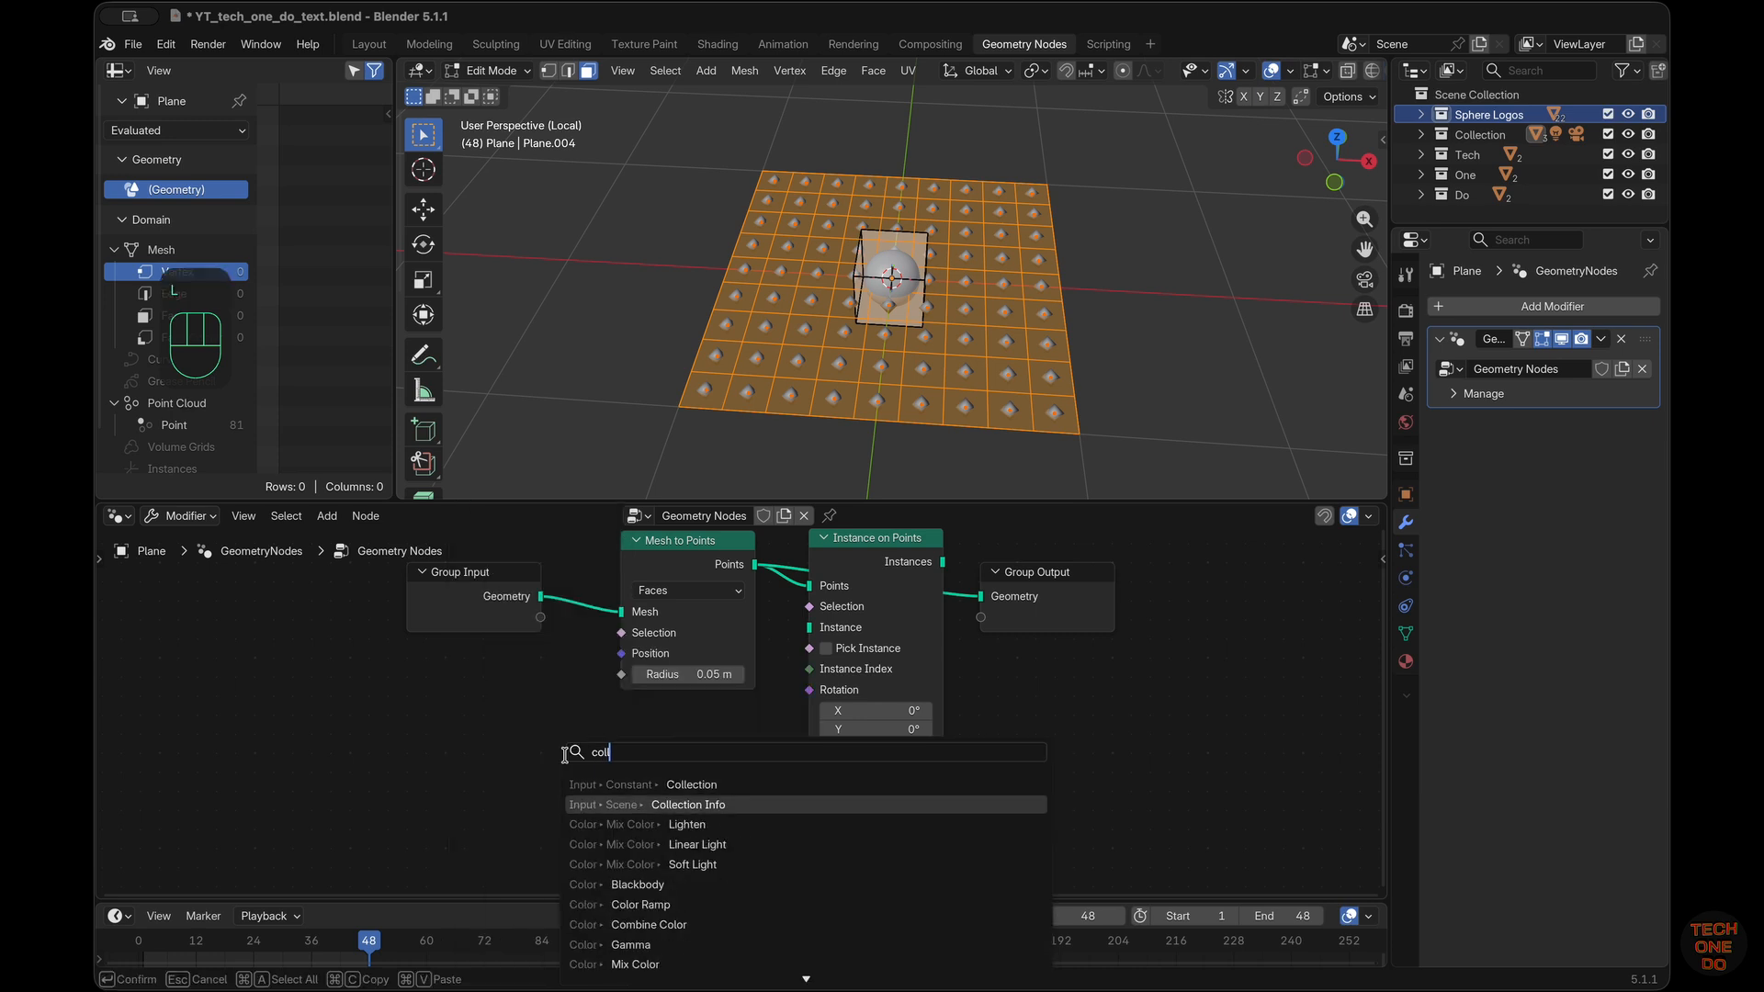
key("Return")
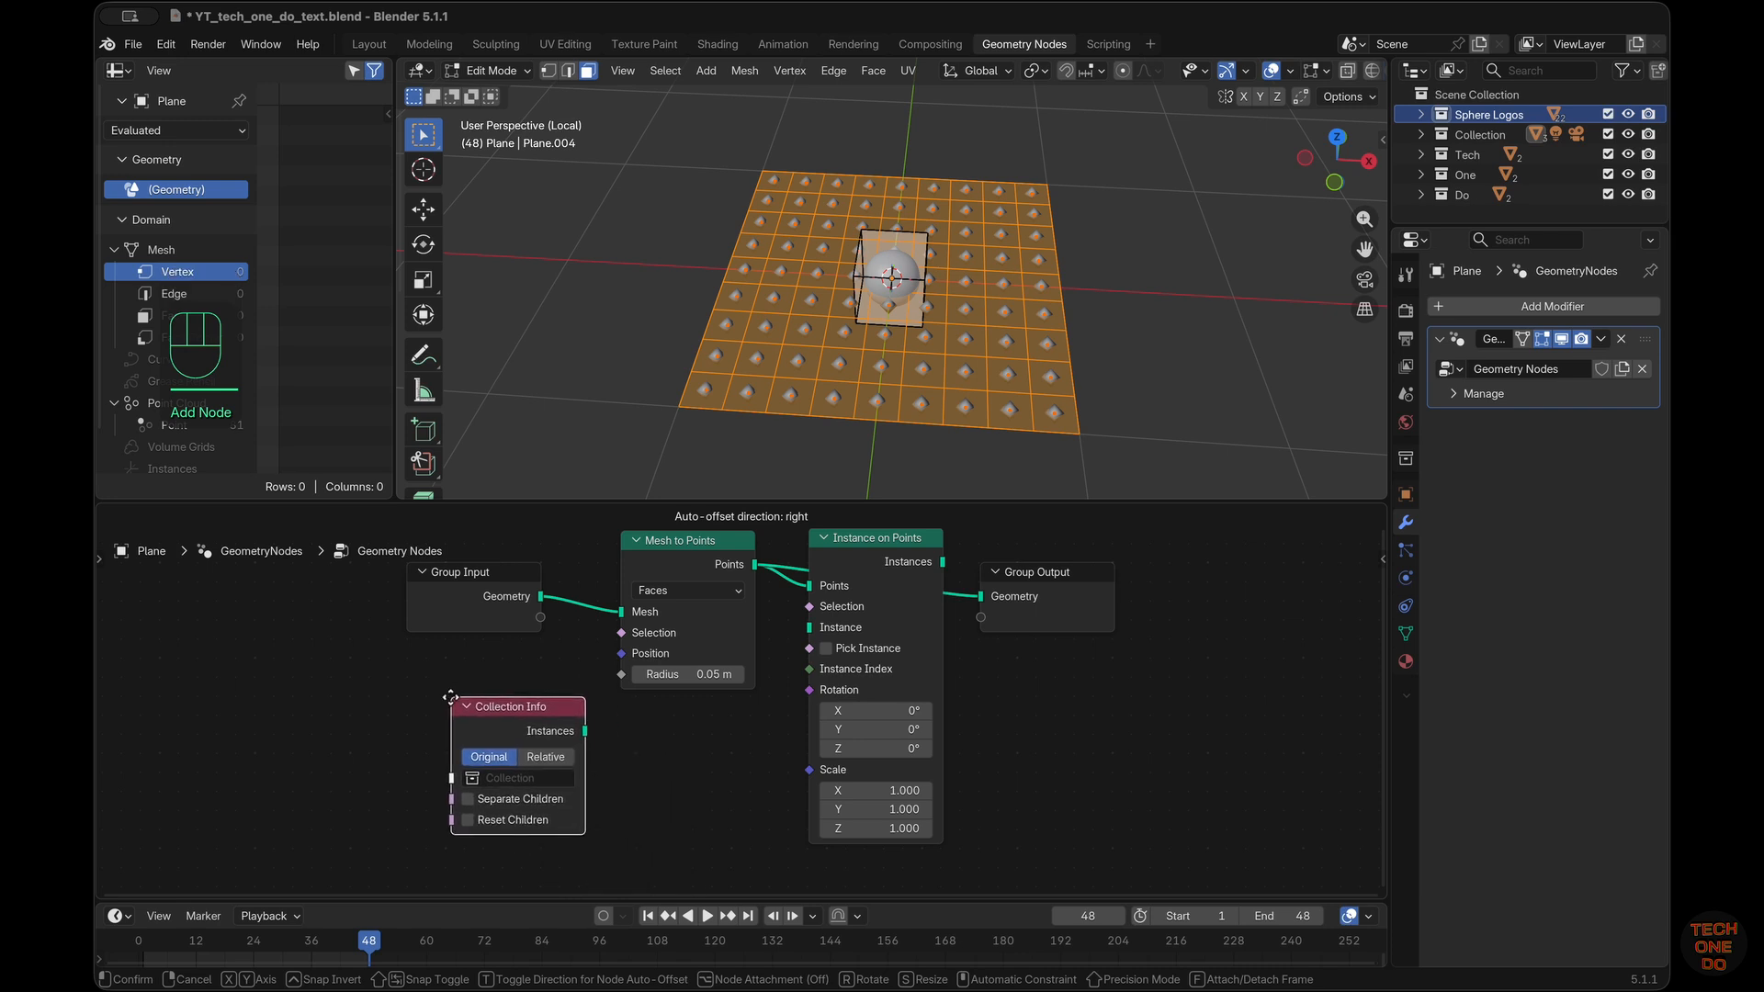
left_click(540, 714)
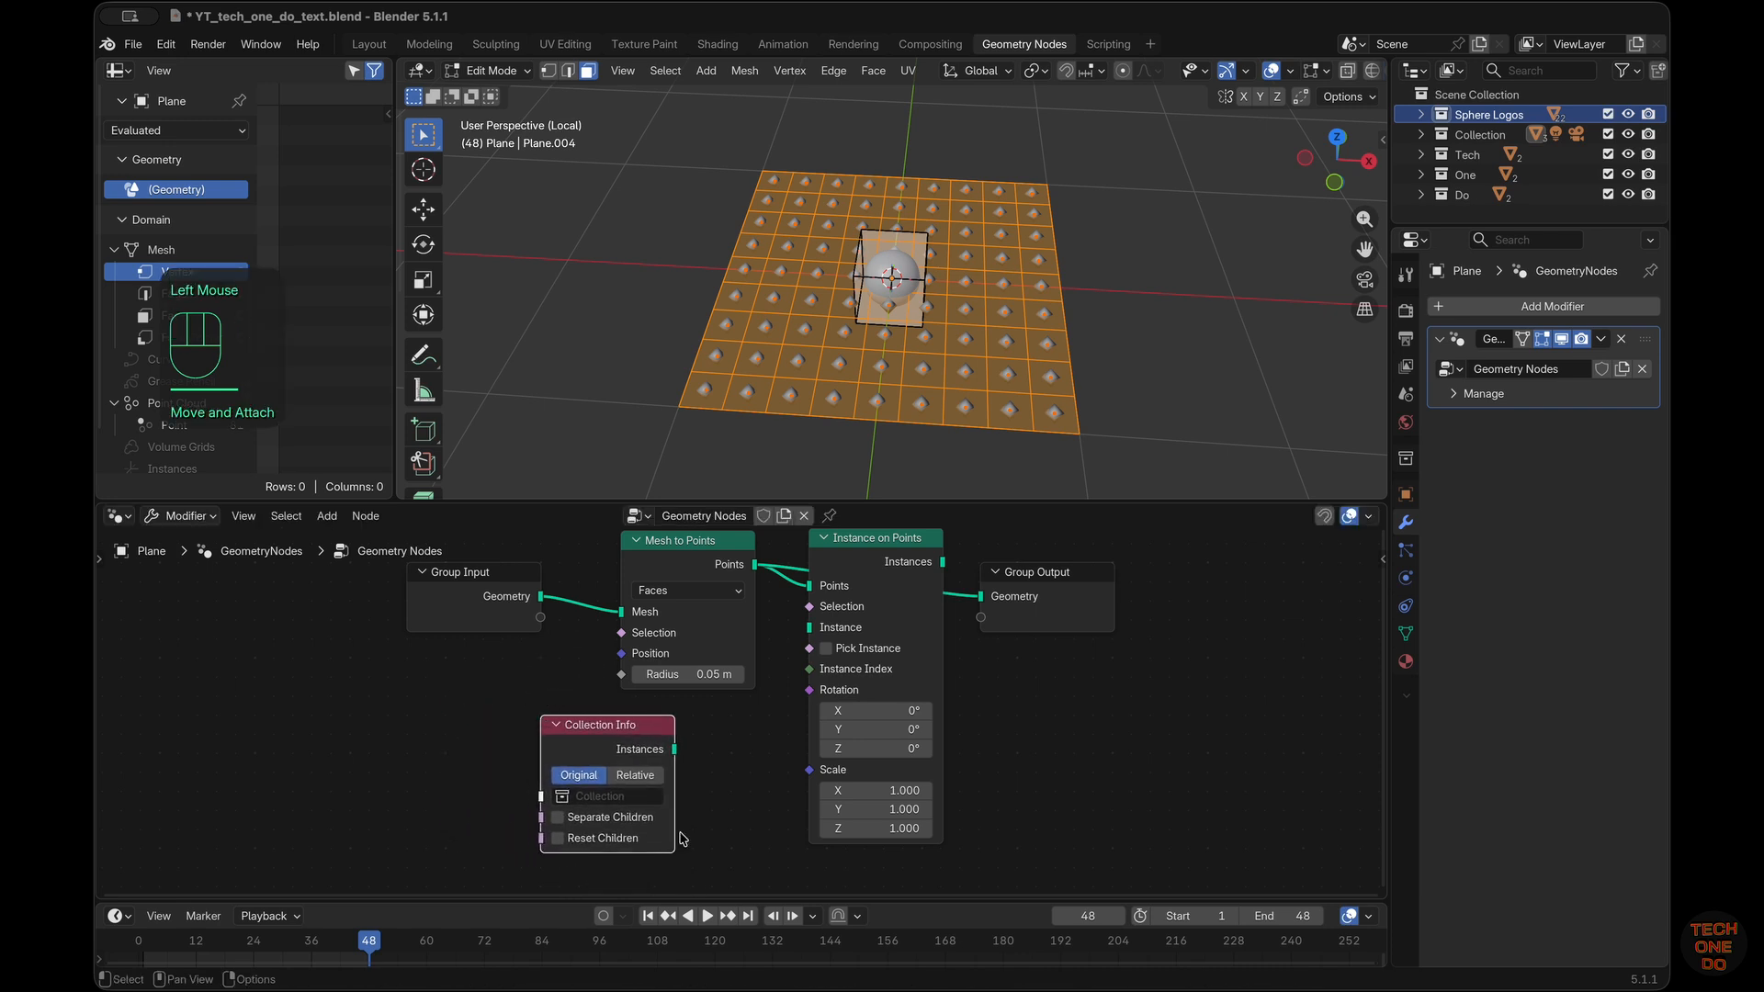
double_click(601, 796)
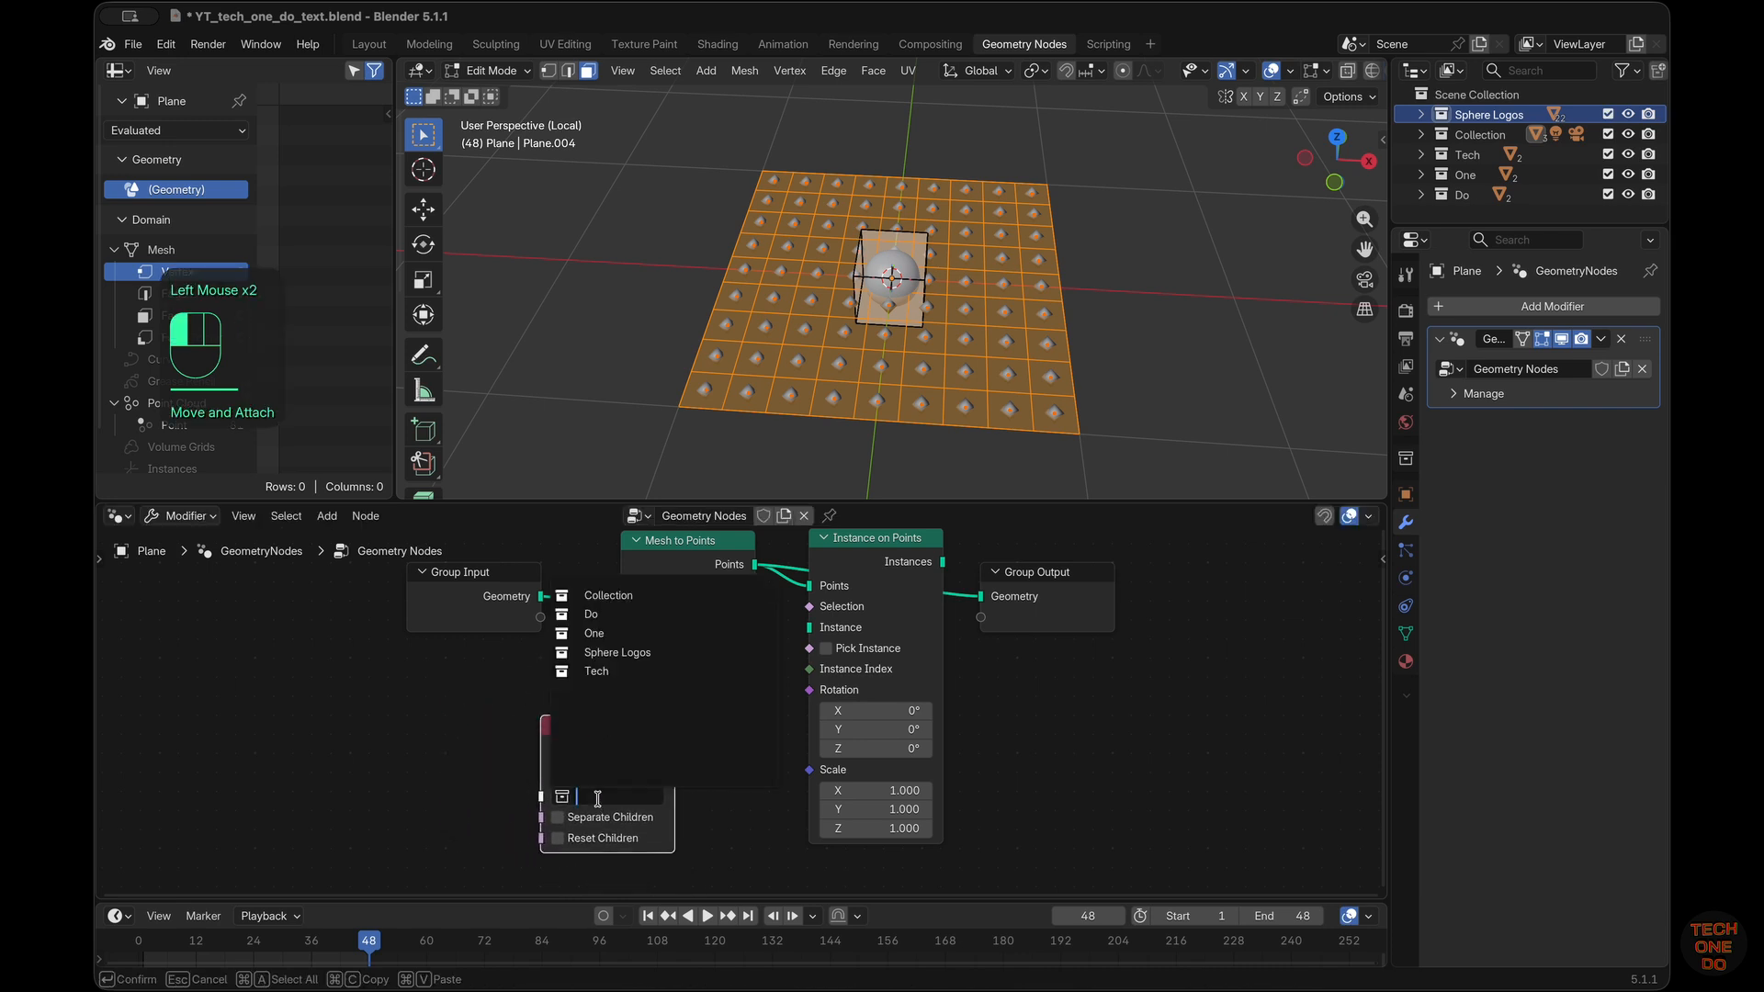
left_click(632, 652)
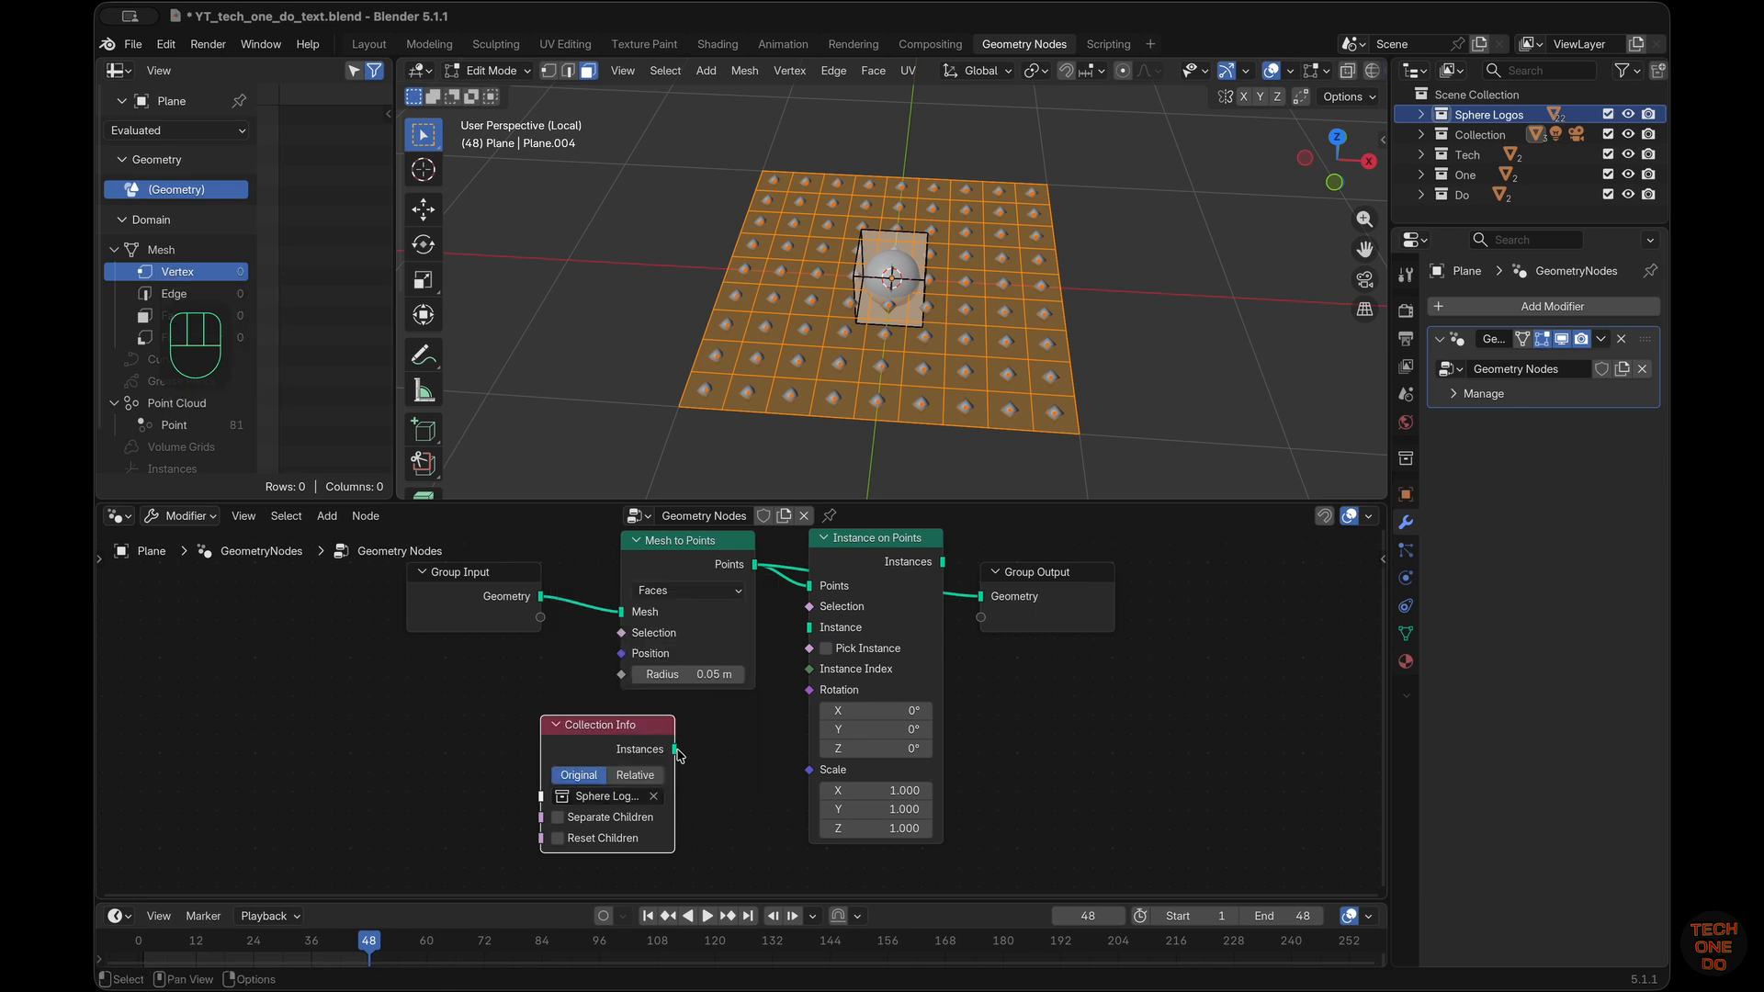
Link Collection Info's Instances to the Instance input of Instance on Points, and link that node's Instances output to Group Output
left_click_drag(676, 750, 805, 629)
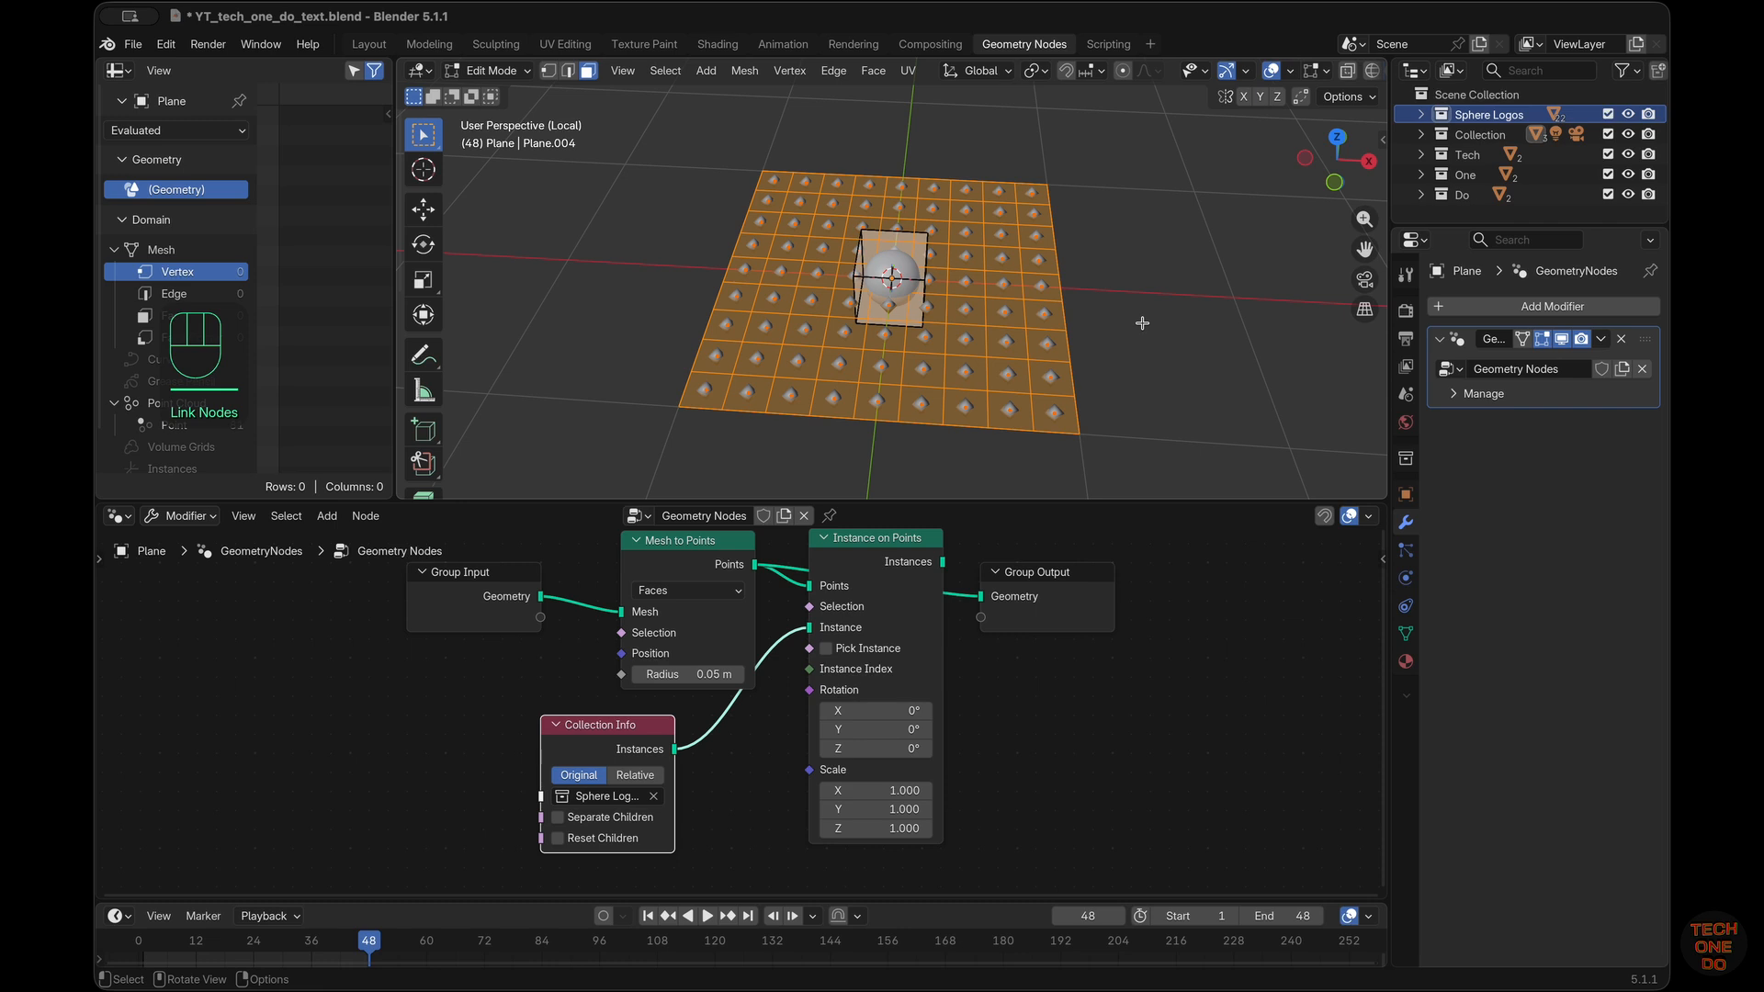
key("Tab")
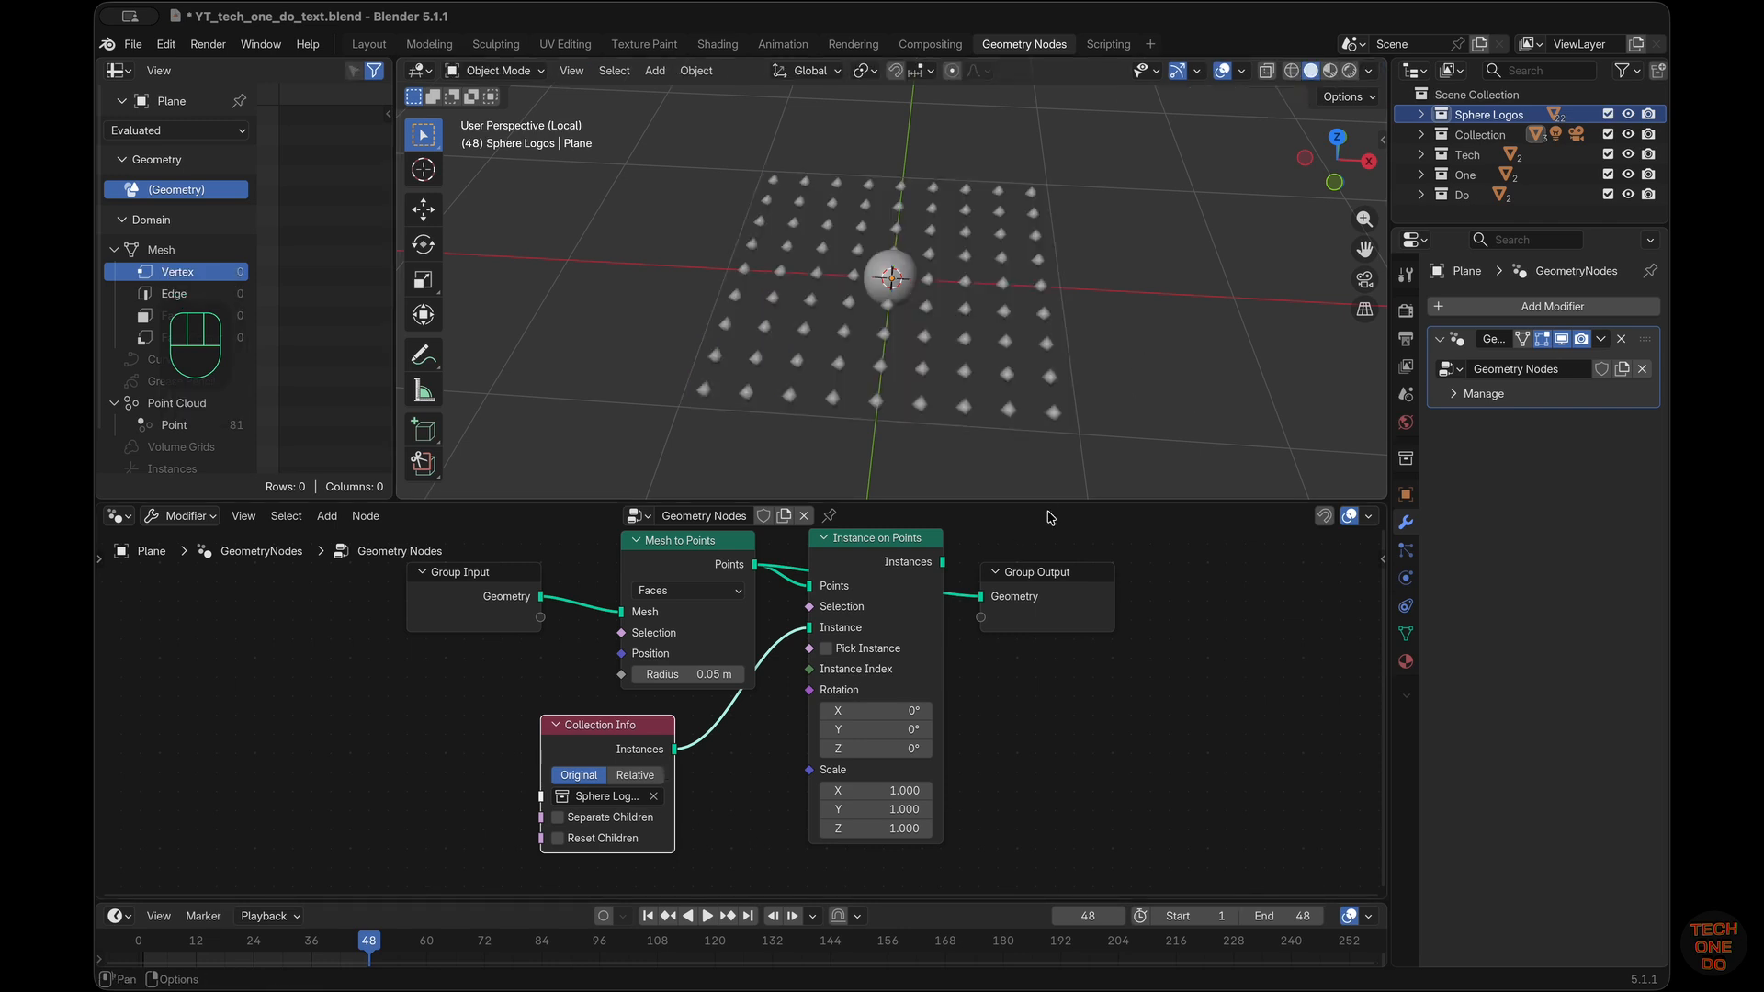
left_click_drag(942, 563, 980, 596)
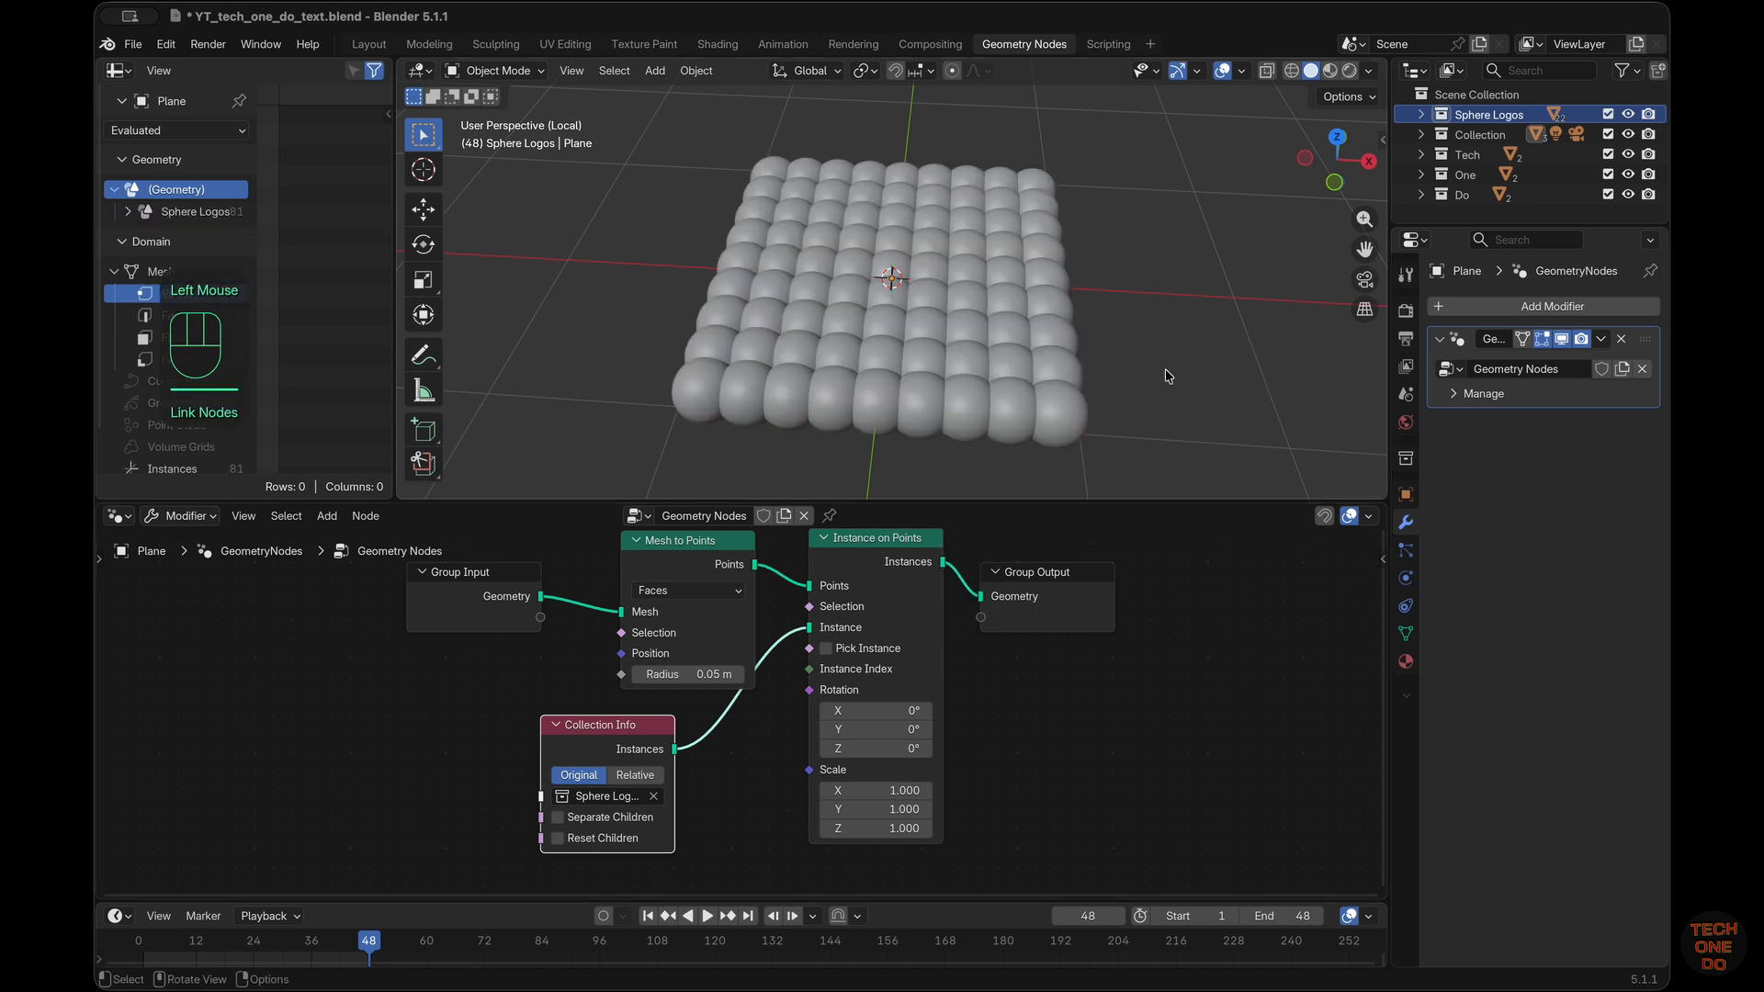
Show the viewport in Material Preview and enable Pick Instance on Instance on Points and Separate Children on Collection Info
left_click(1330, 70)
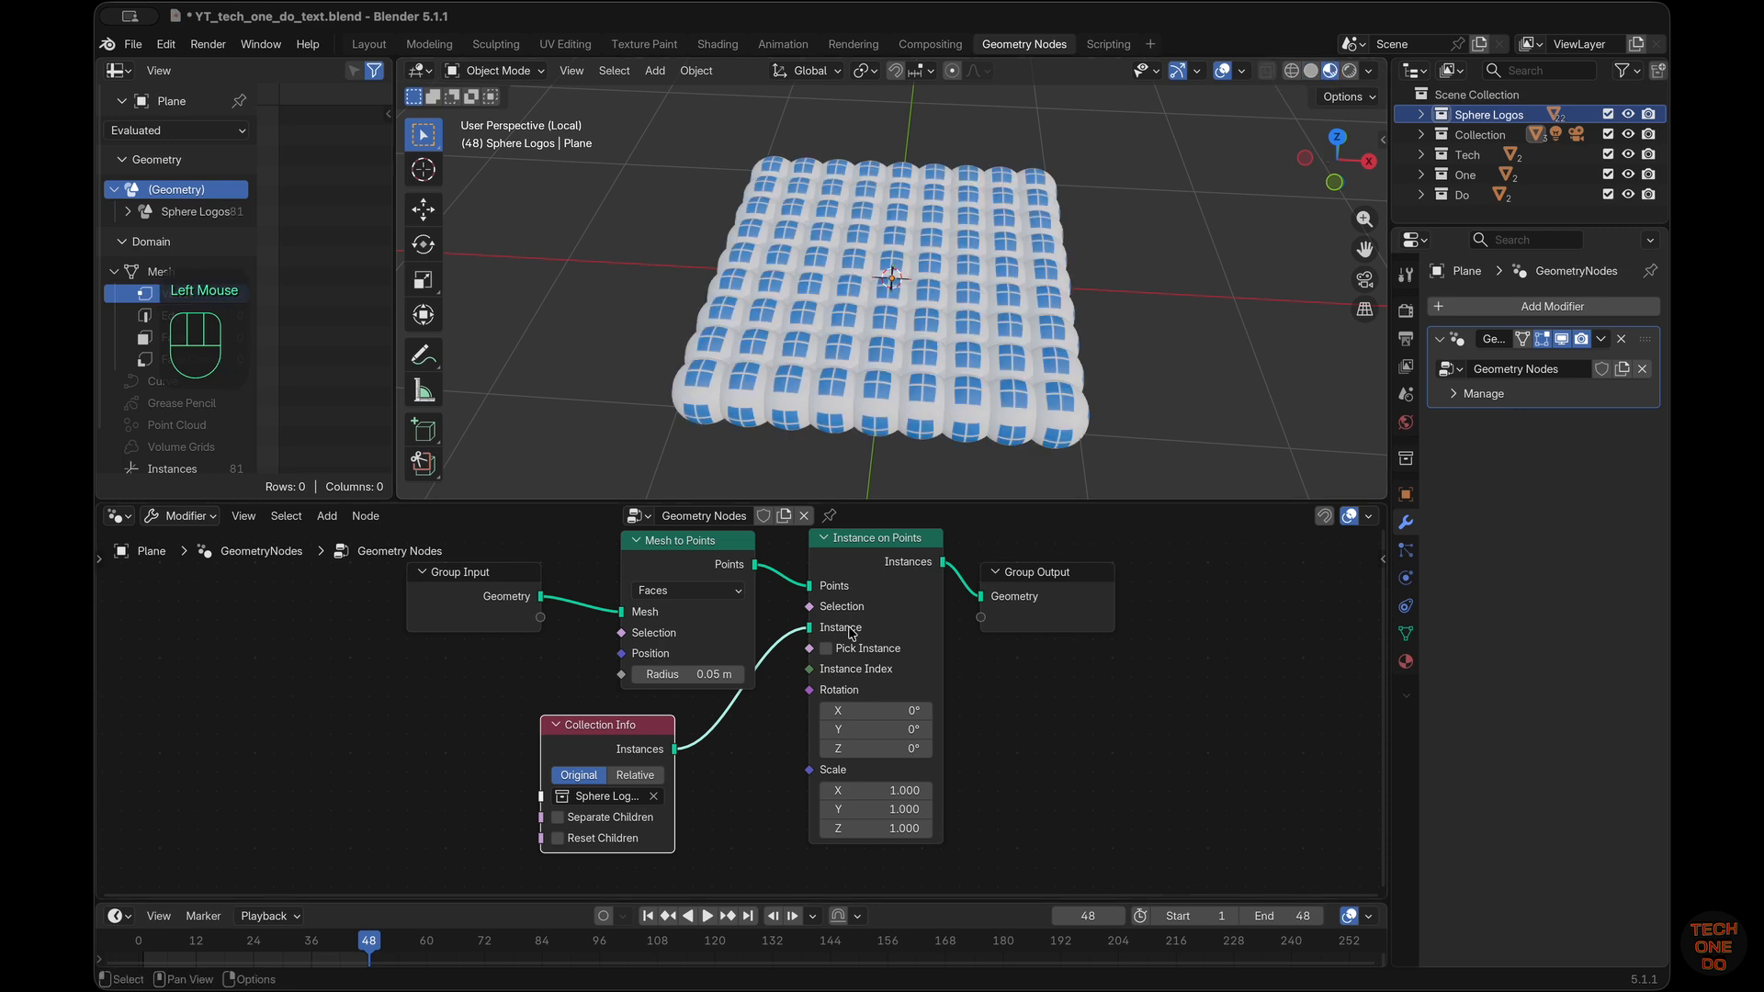
left_click(826, 647)
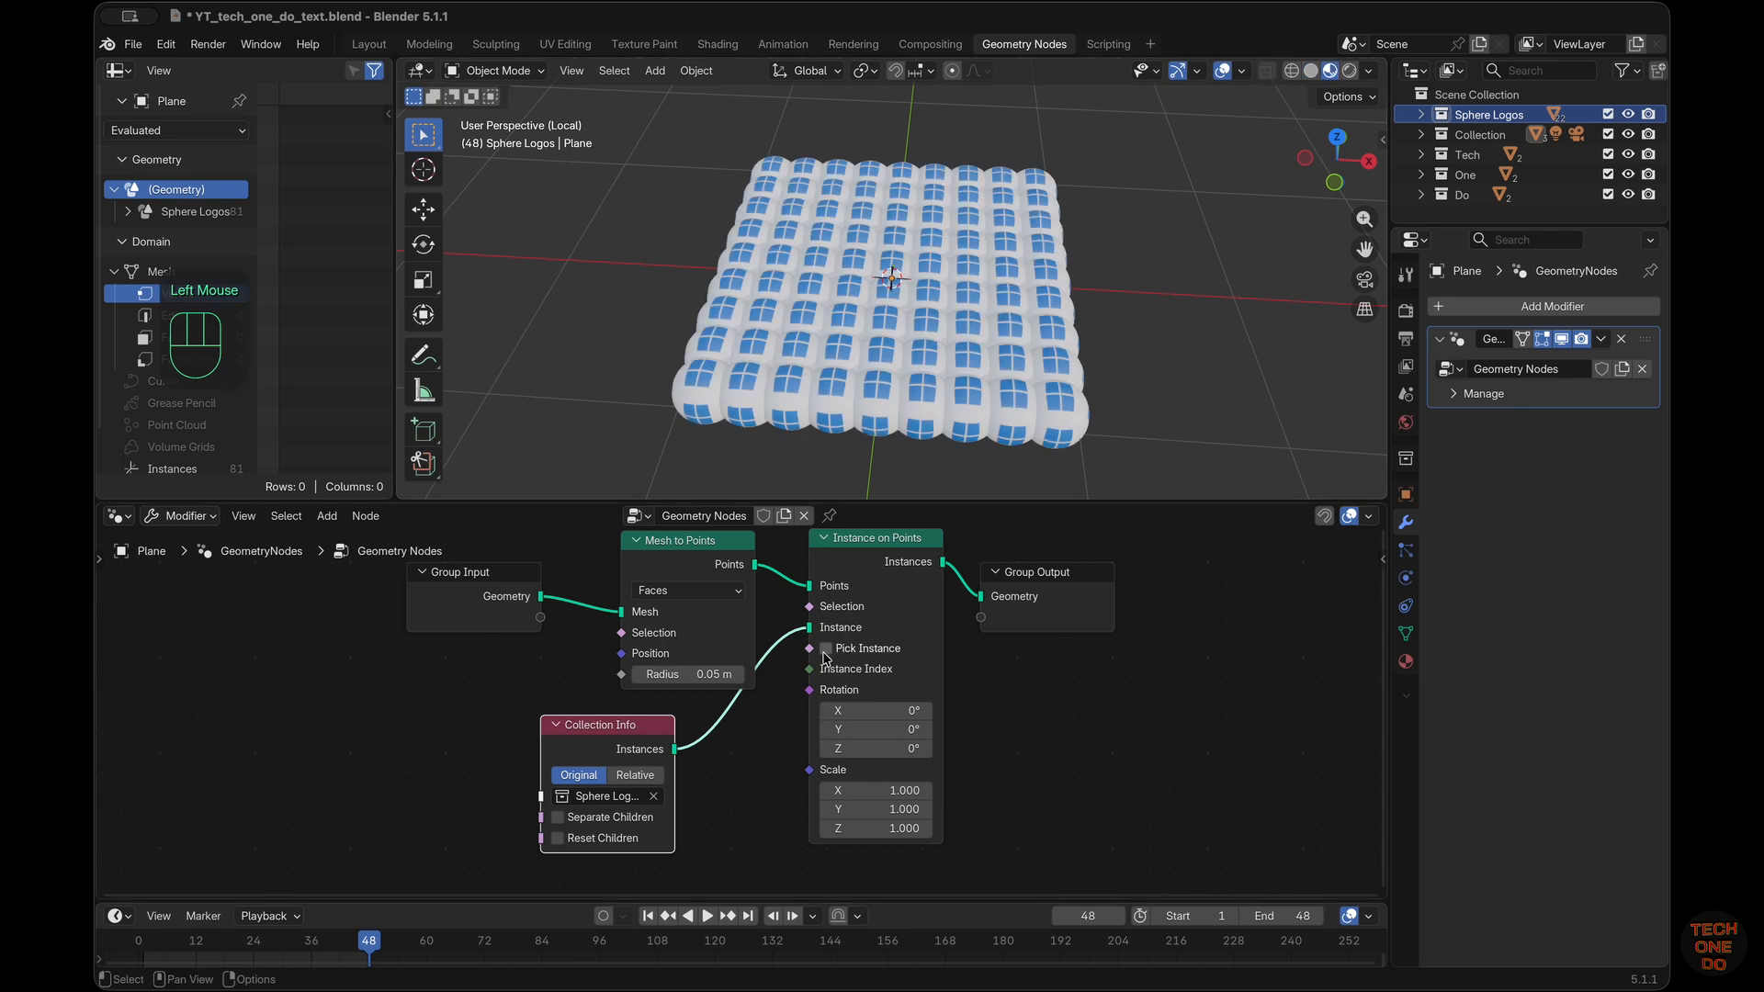
left_click(557, 817)
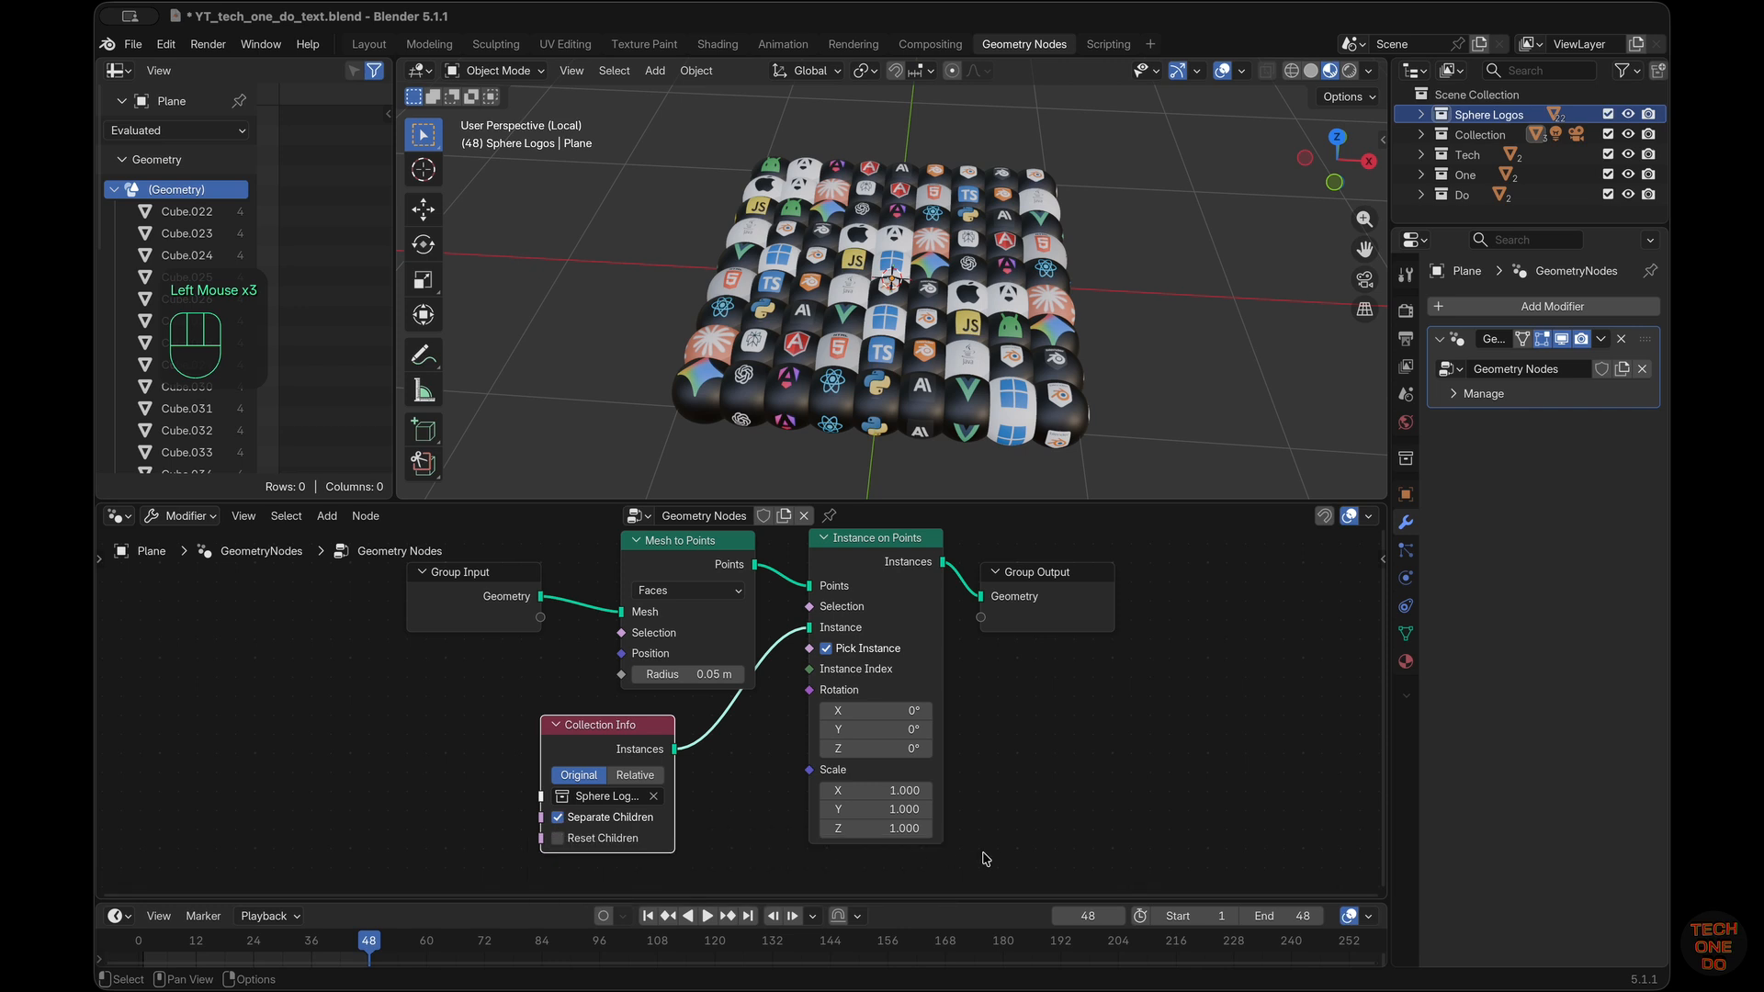
Move Instance on Points closer to Mesh to Points and shift Group Output farther away to make room
left_click_drag(916, 547, 898, 549)
double_click(517, 579)
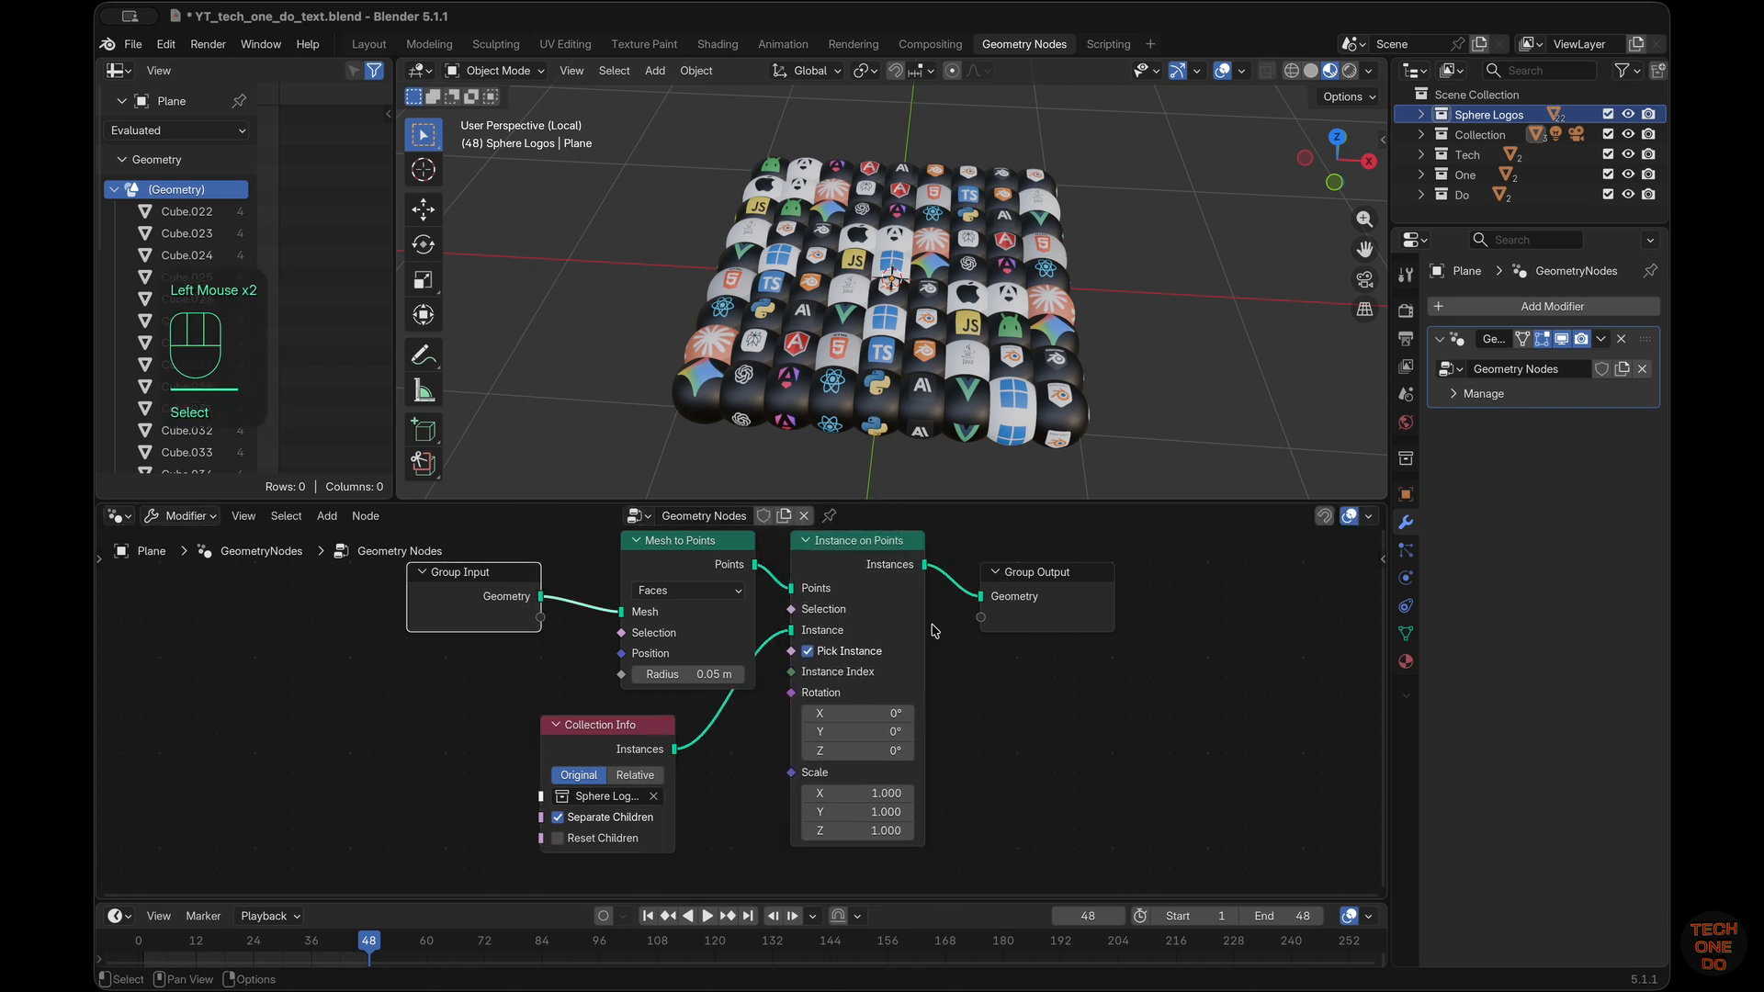
left_click_drag(1096, 566, 1232, 577)
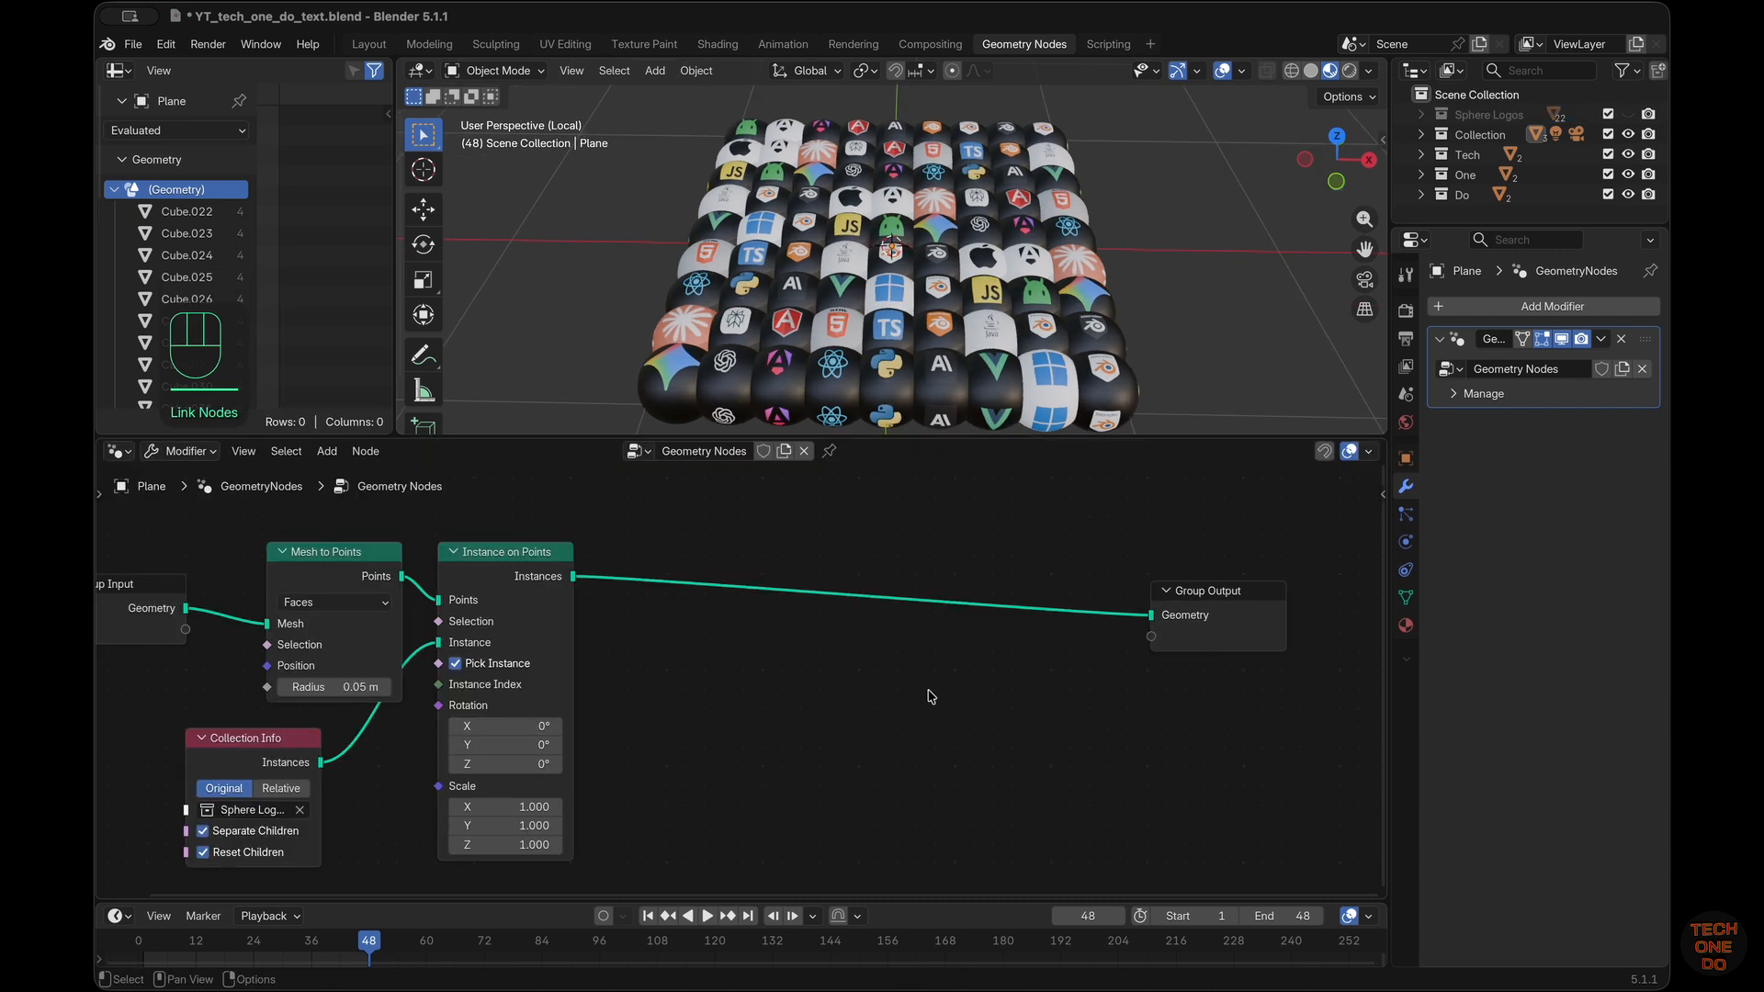
Add a Scale Instances node on the link between Instance on Points and Group Output
key("shift+a")
mouse_move(931, 696)
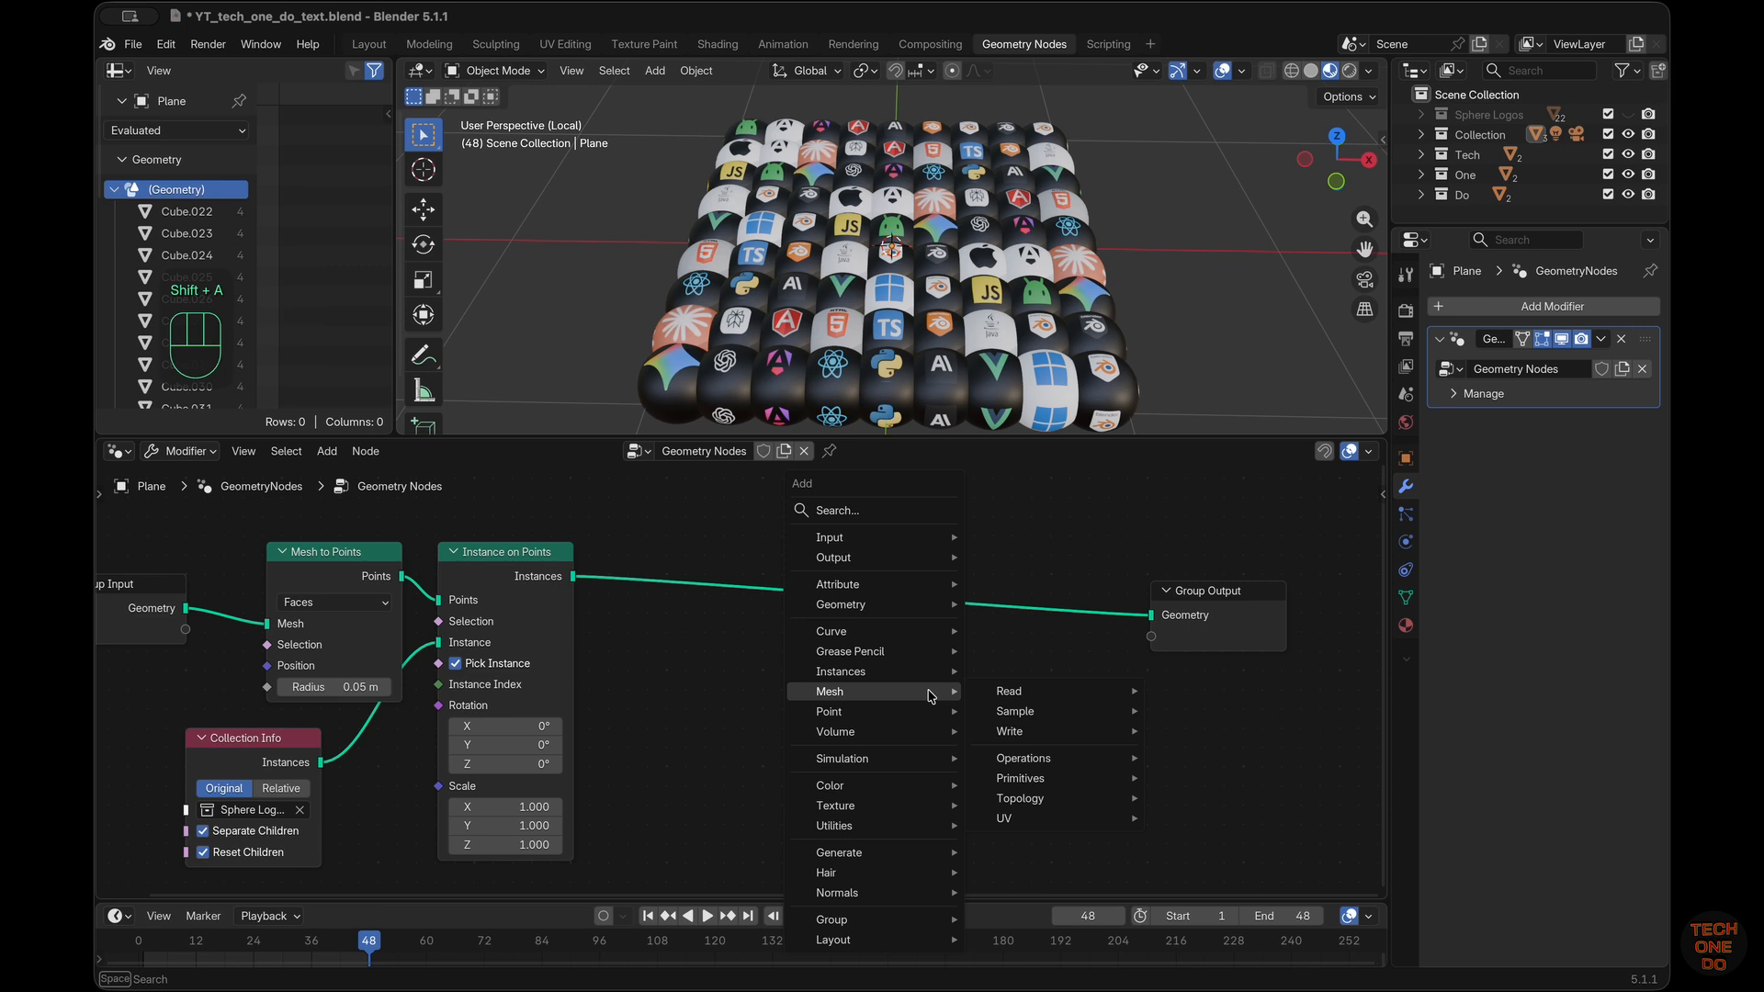
type("sca")
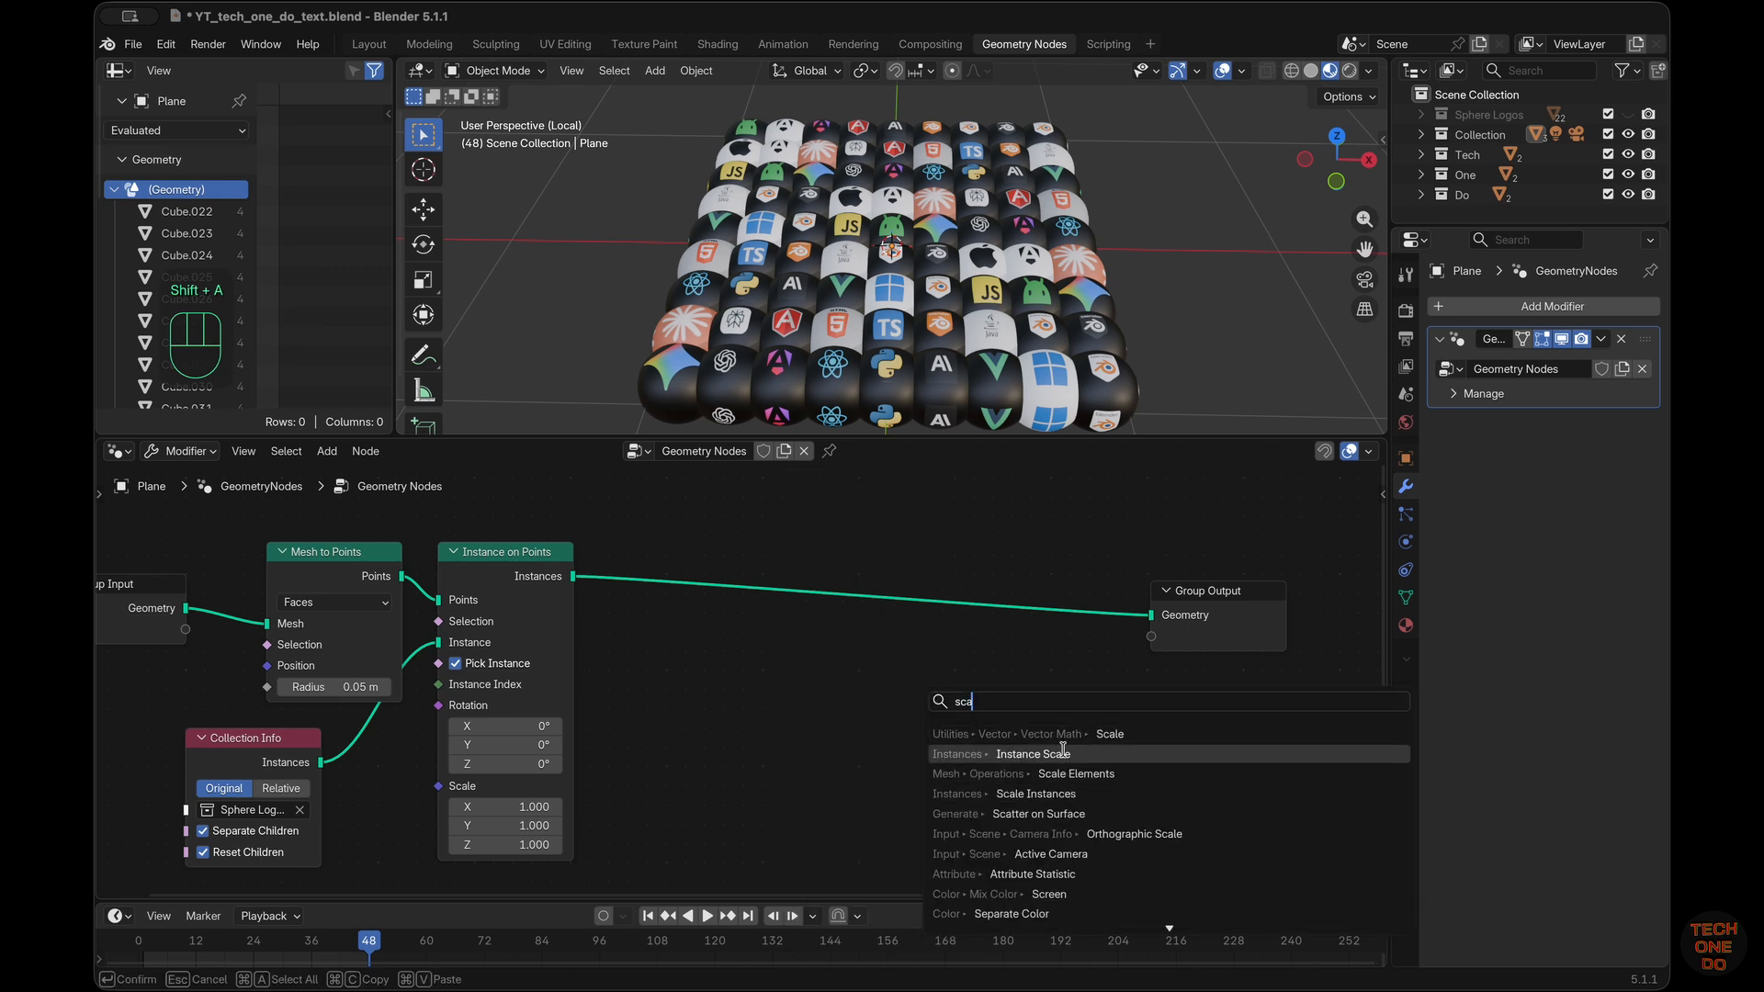
left_click(1056, 794)
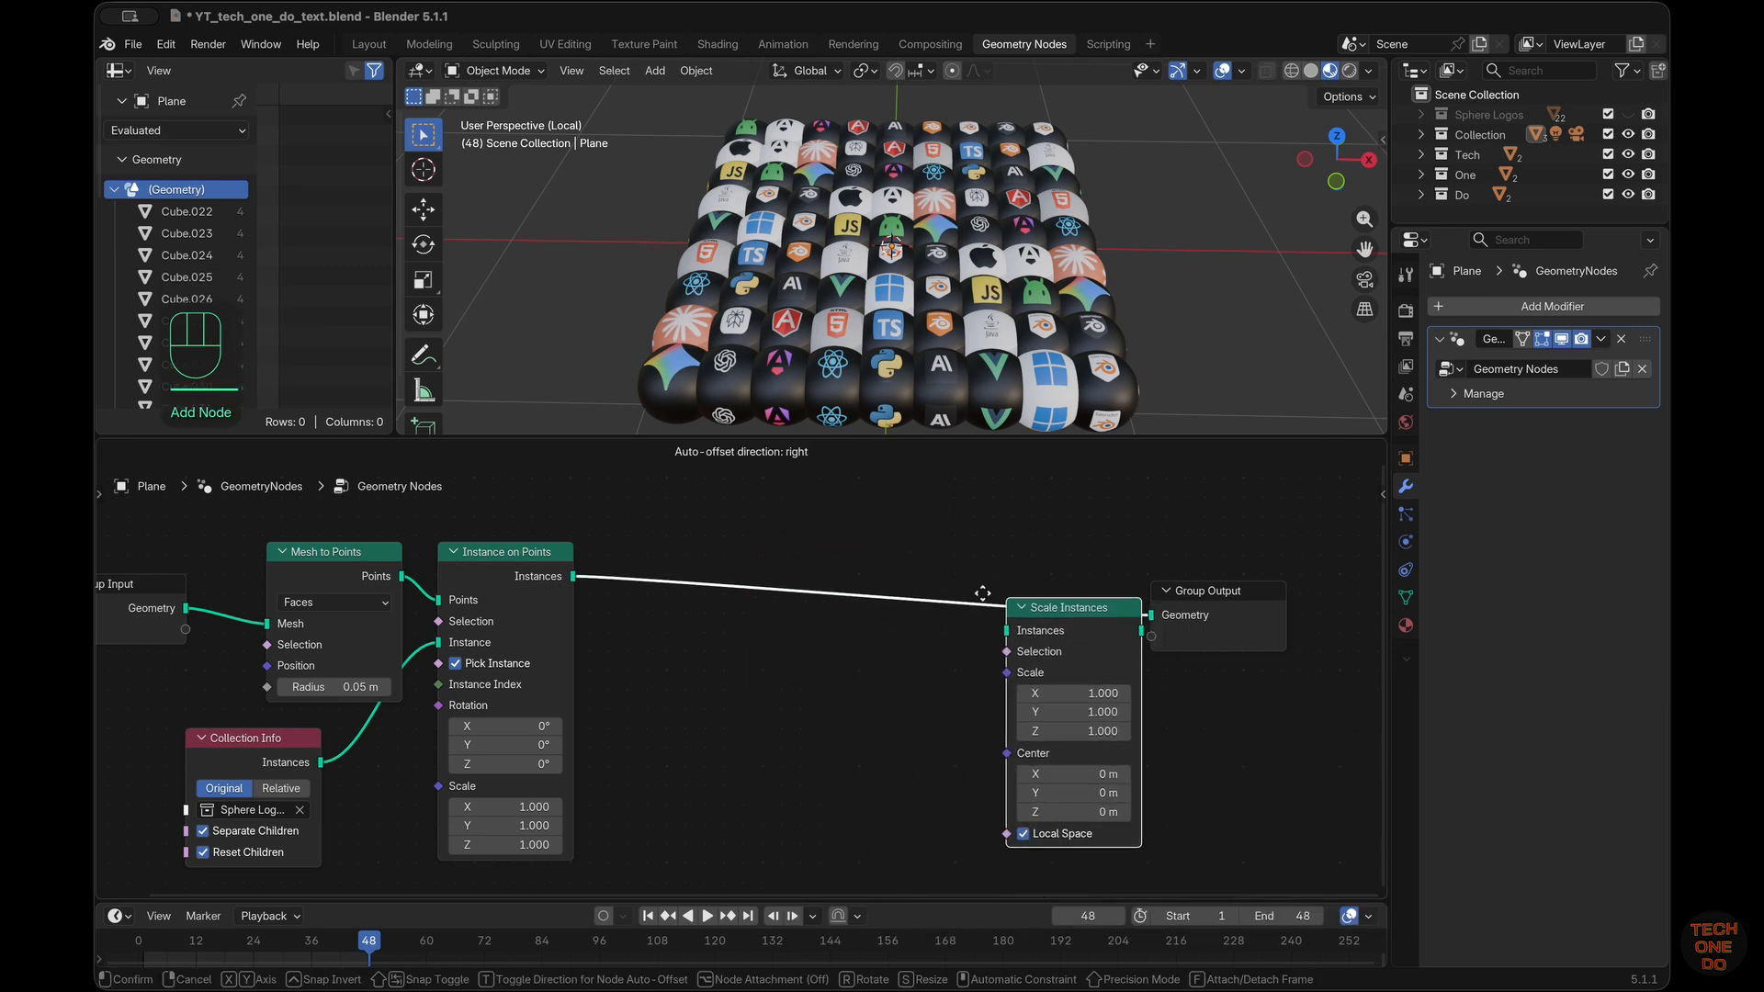
left_click(930, 567)
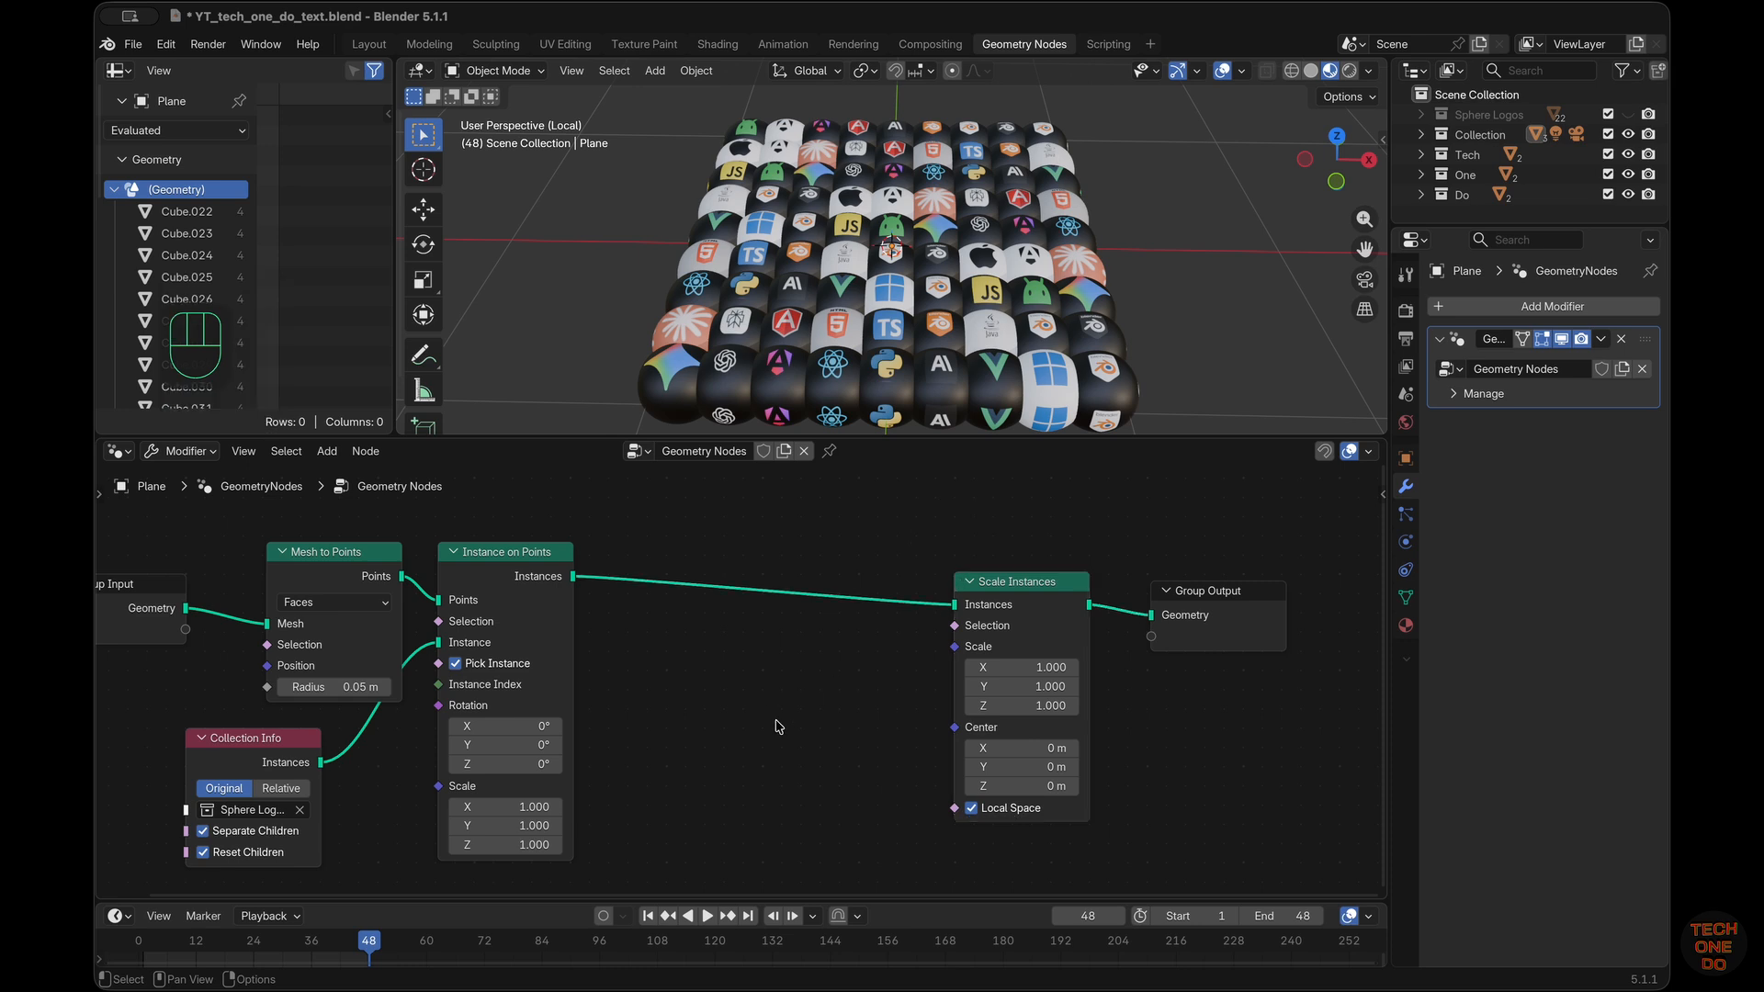
Add a Random Value node in front of and slightly below the Scale Instances node
key("shift+a")
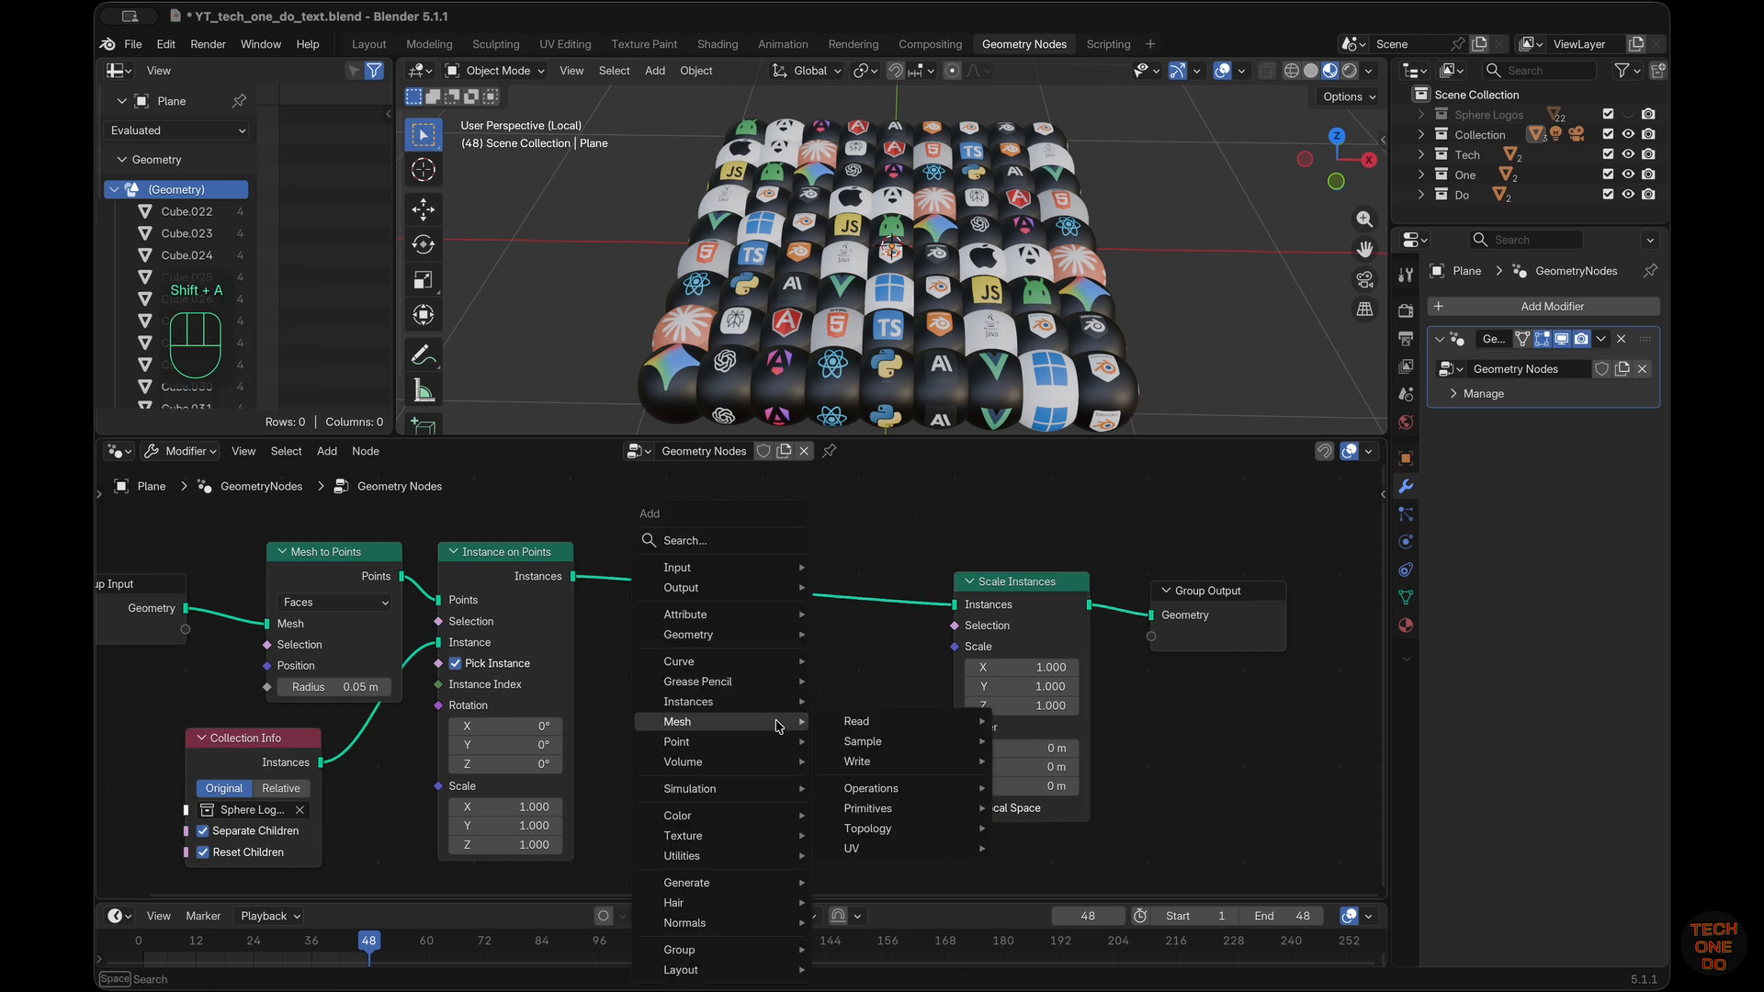
type("rand")
key("Return")
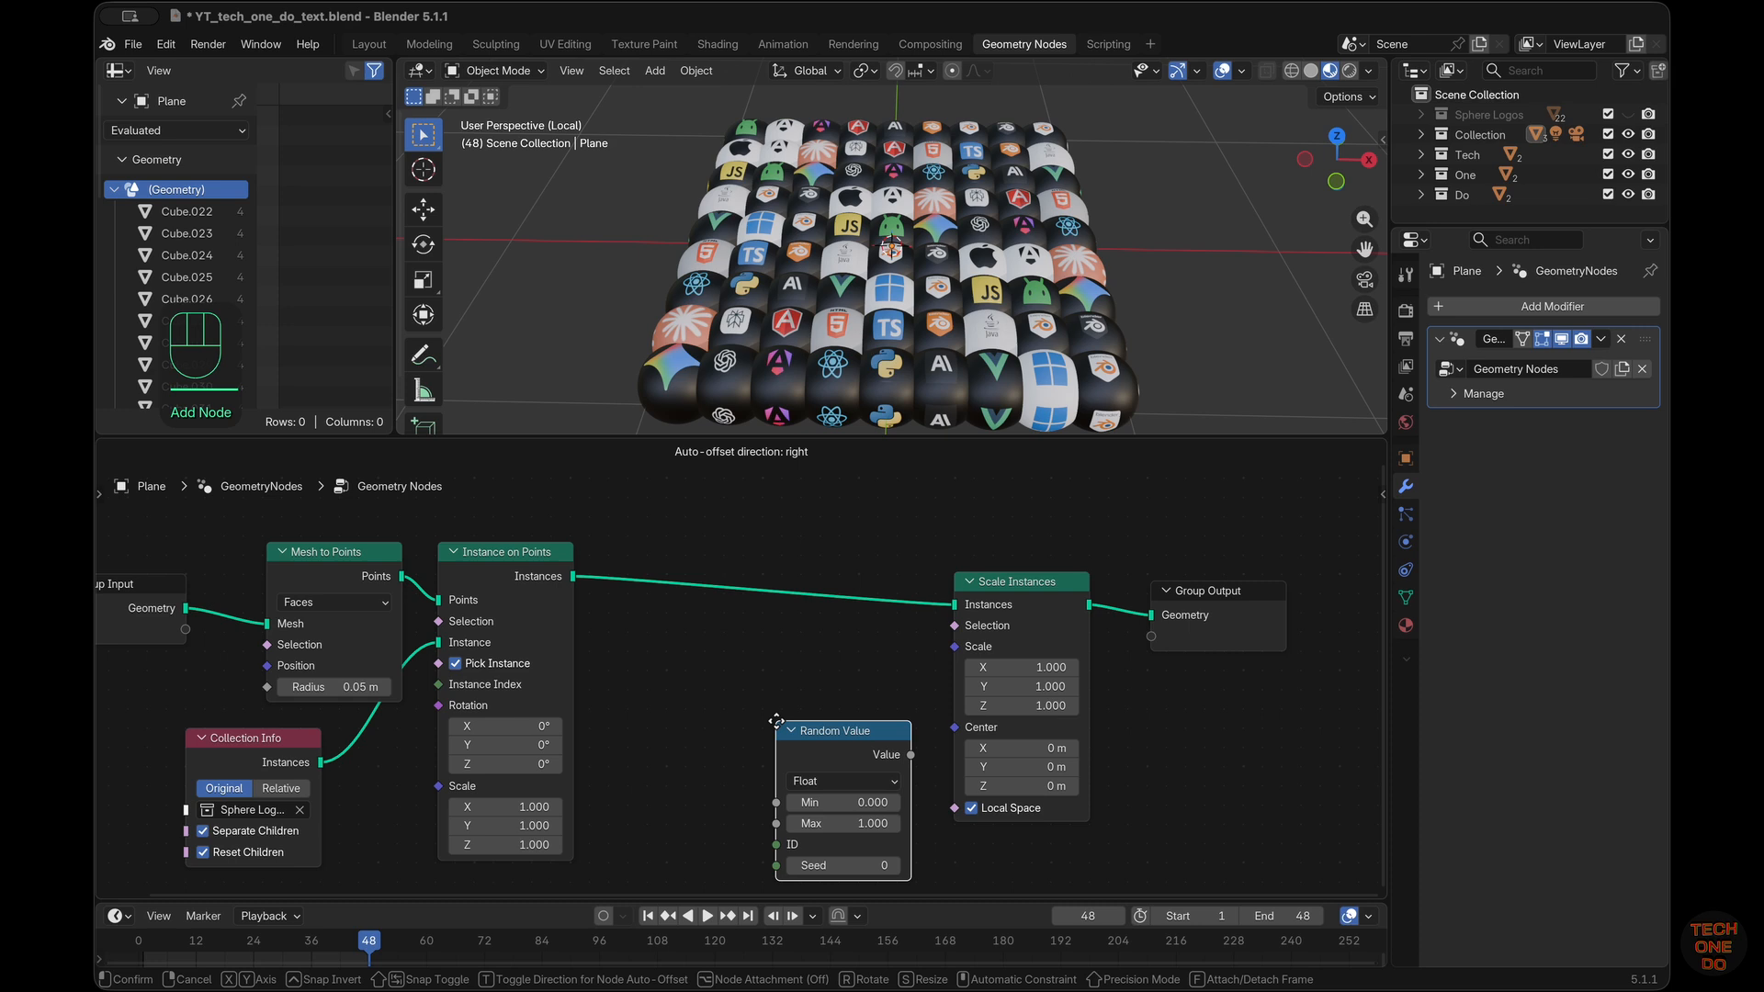
left_click(742, 677)
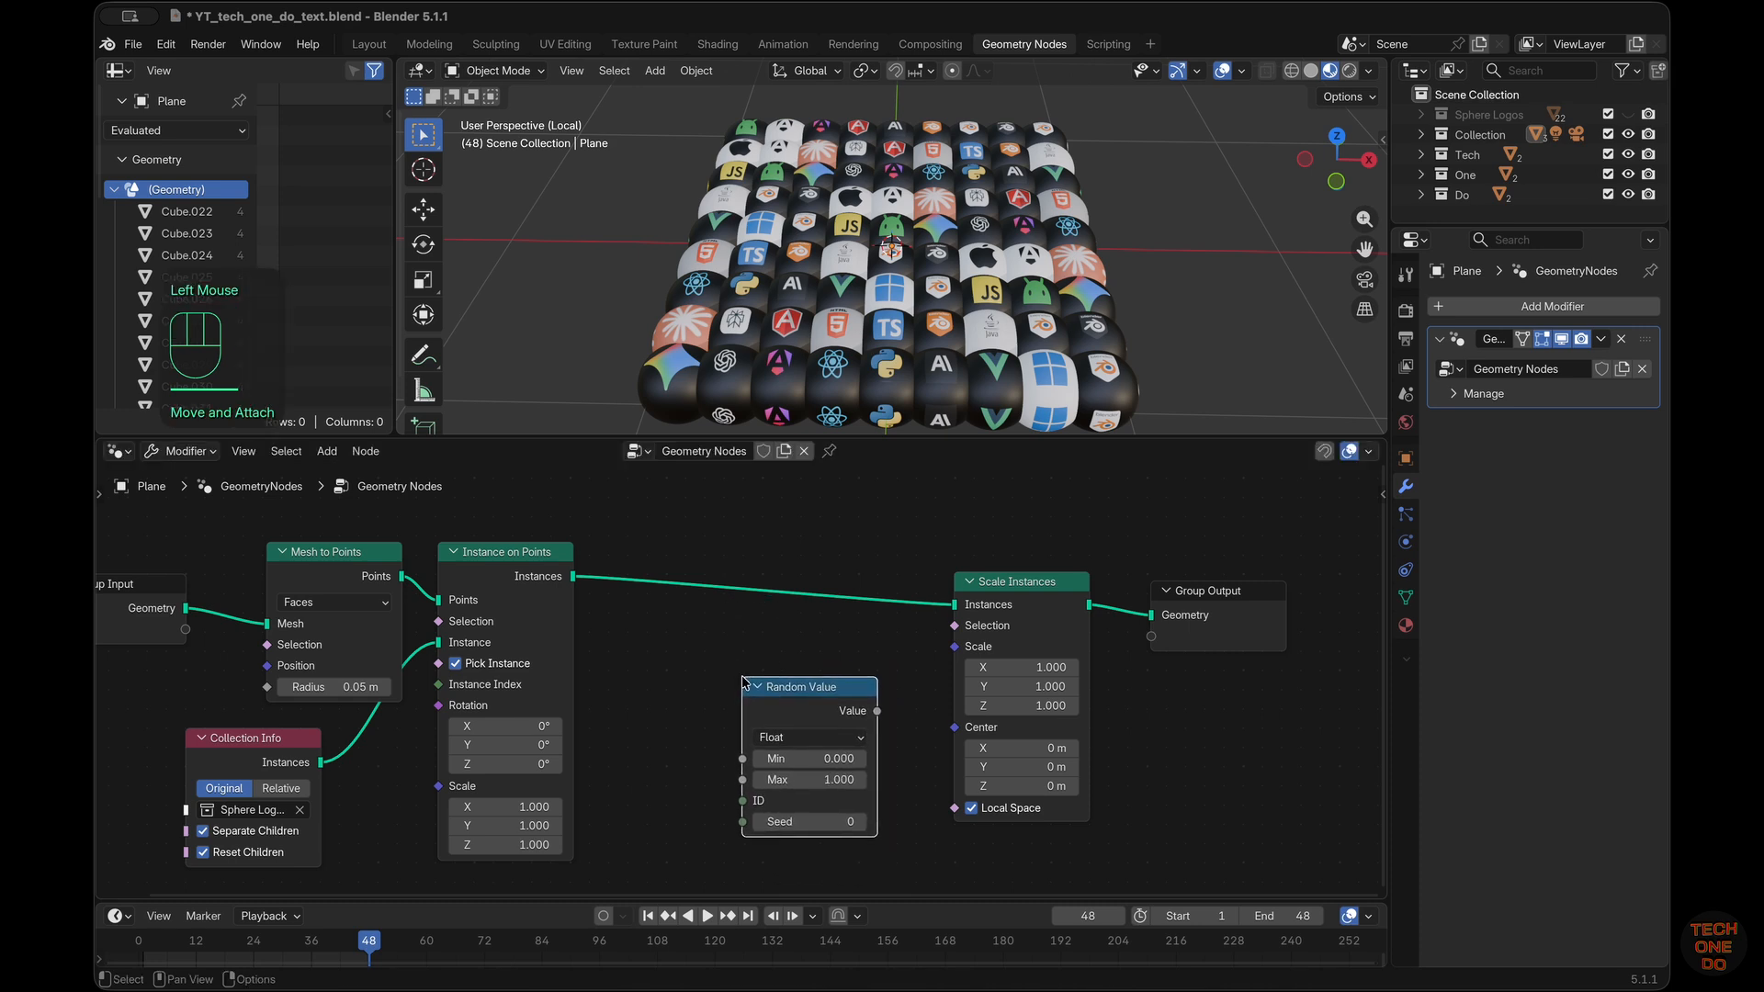
Link Random Value to Scale Instances' Scale input and set its Min to 0.2 and Max to 0.5
left_click(821, 765)
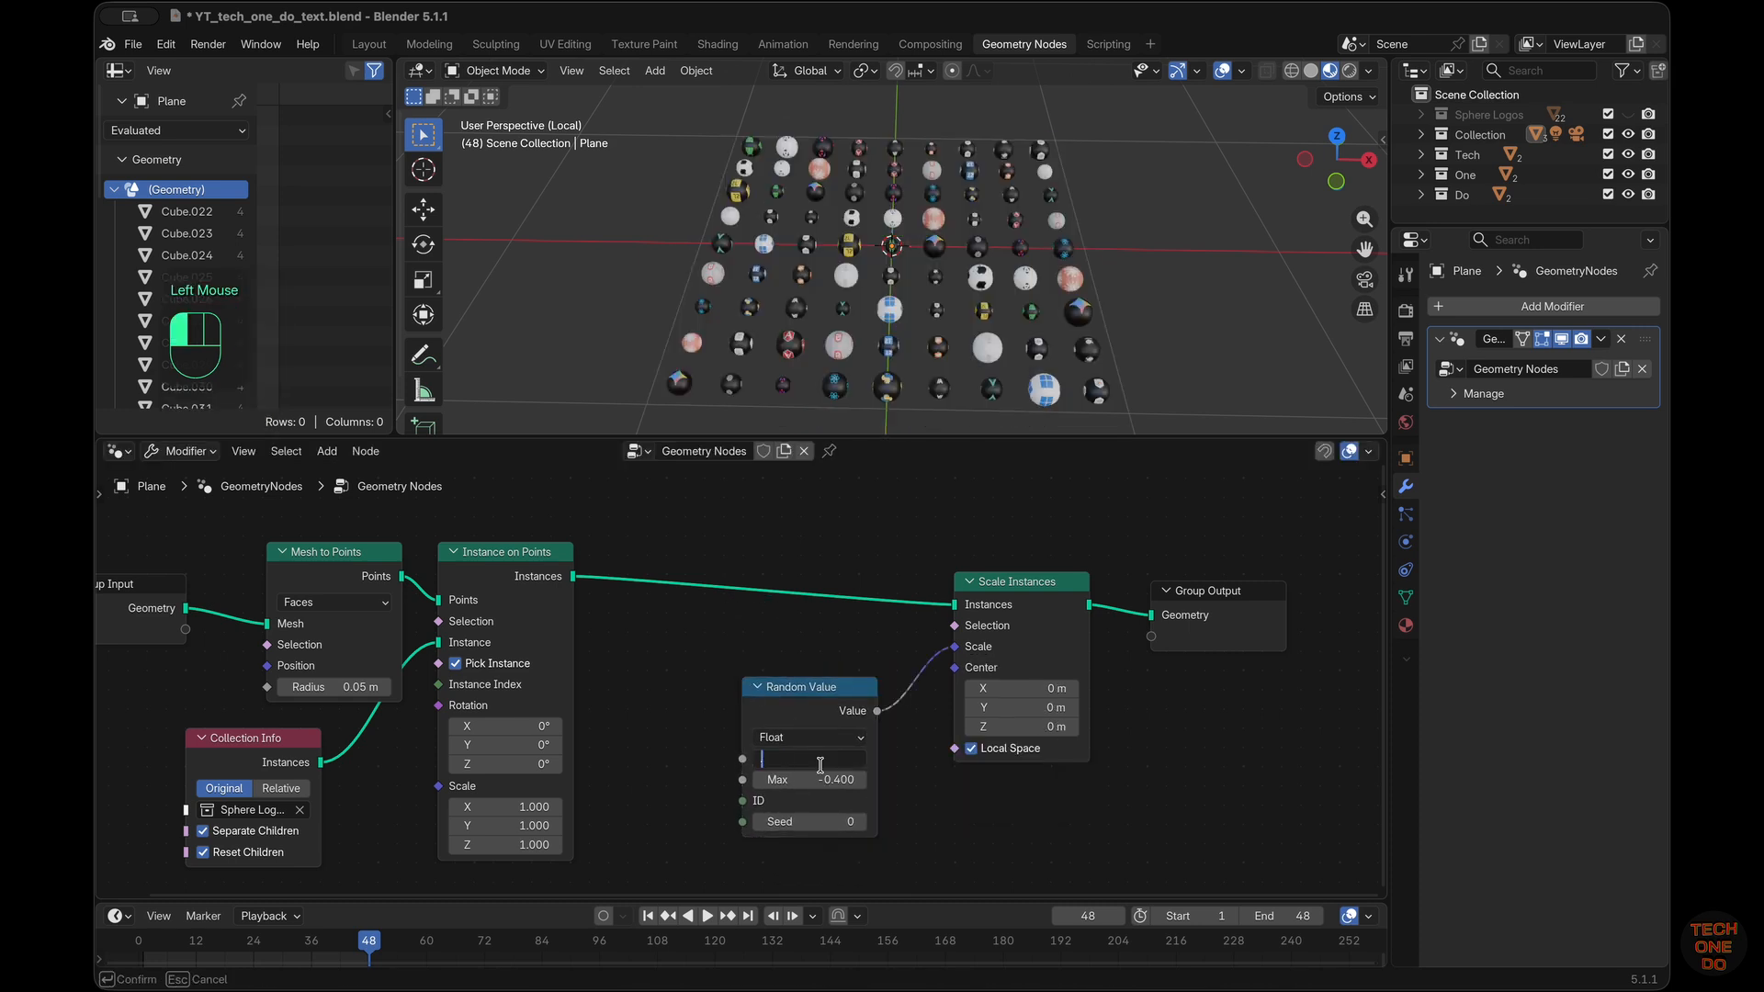
type("0.2")
key("Return")
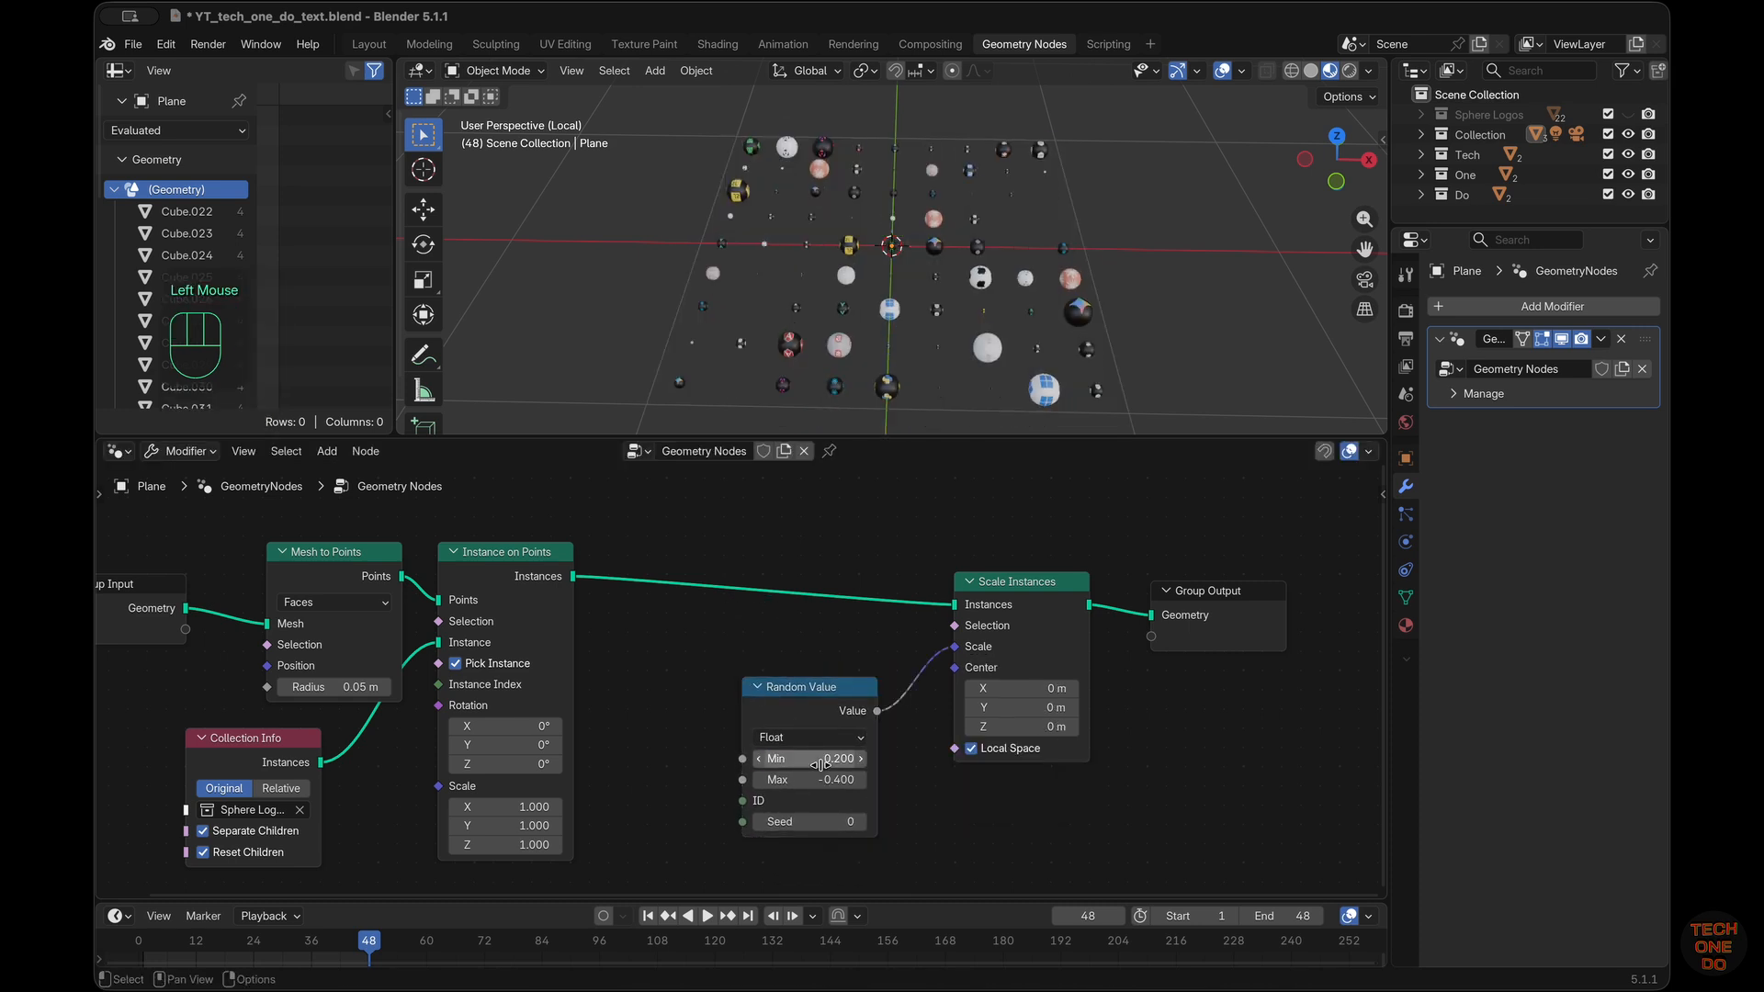
left_click(832, 781)
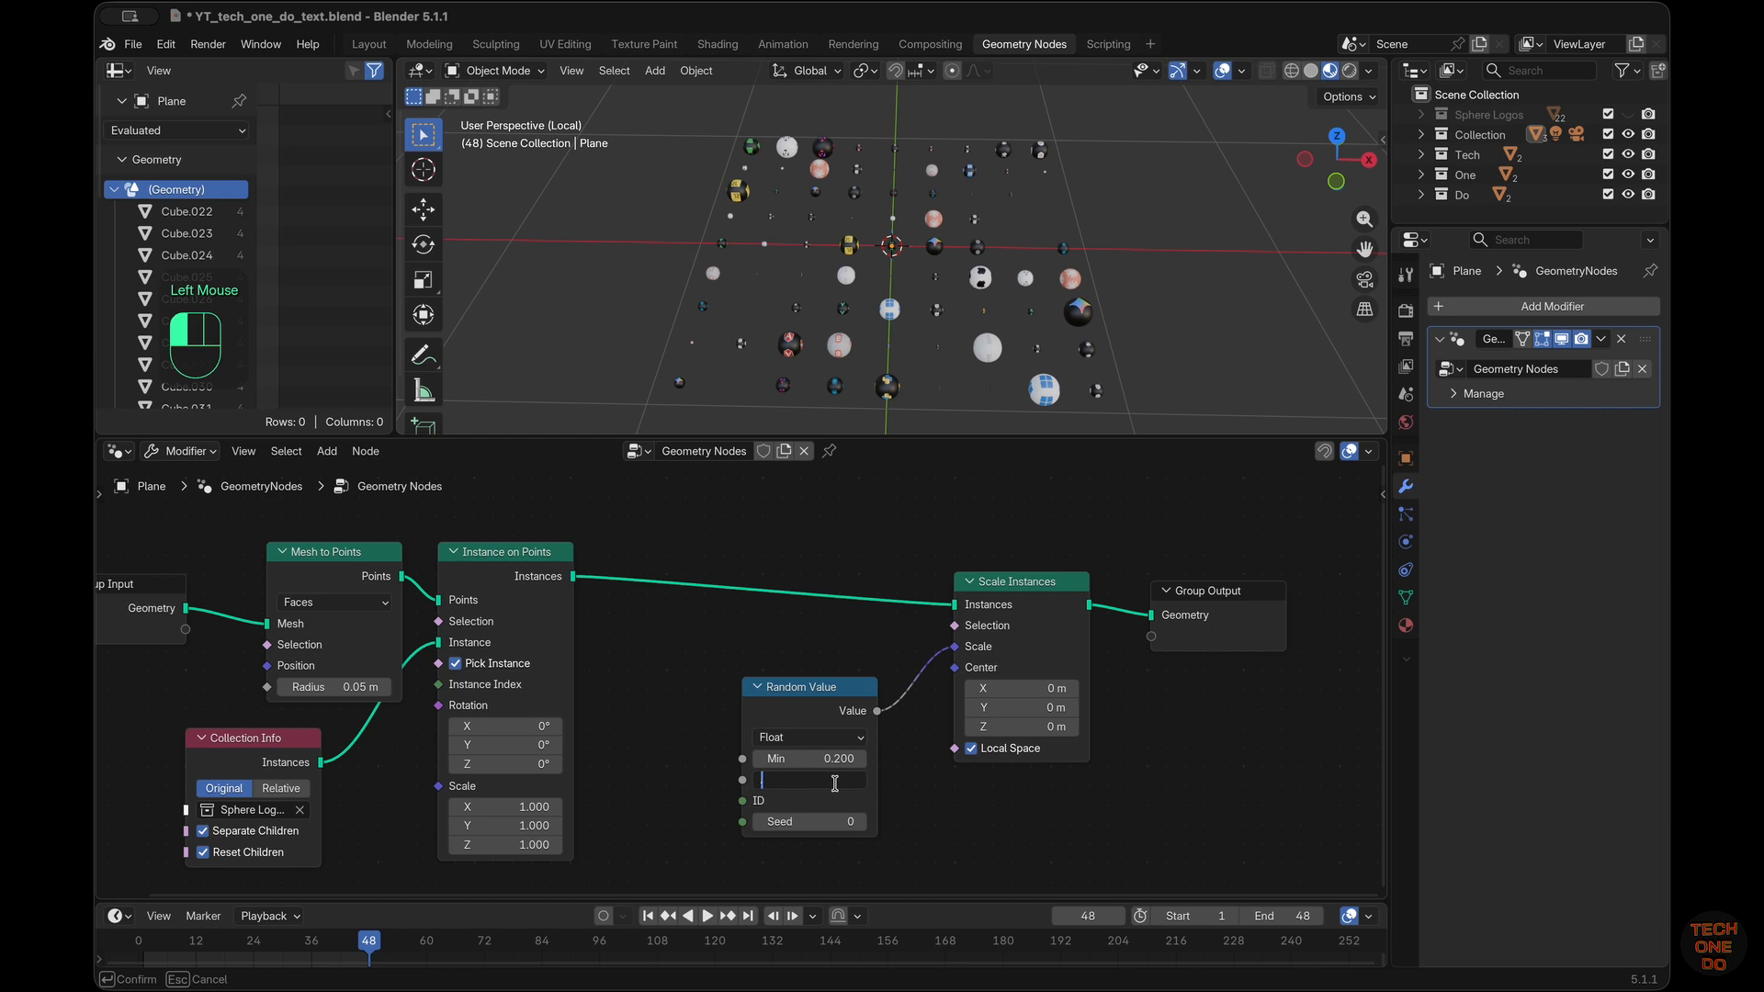
type("0.5")
key("Return")
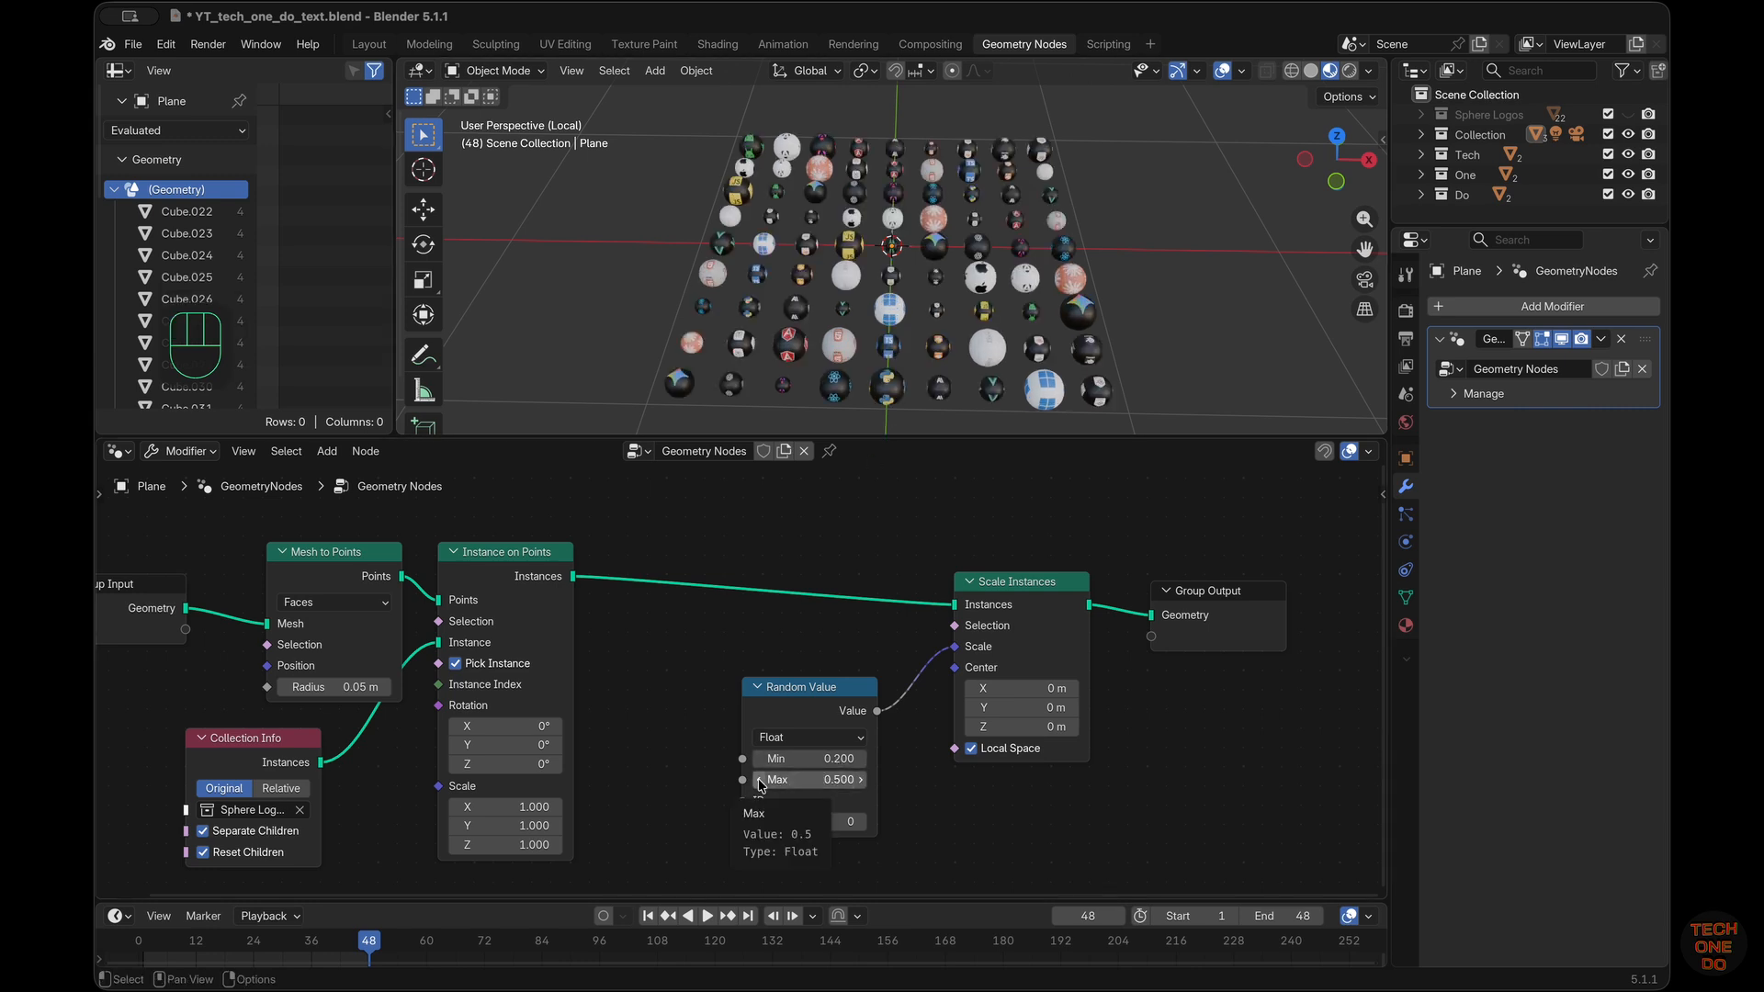
Lower the Random Value node's Max to 0.3 to make the spheres' sizes more uniform
left_click(759, 786)
left_click(759, 785)
scroll(1003, 315, "down", 5)
scroll(1003, 315, "up", 2, "super")
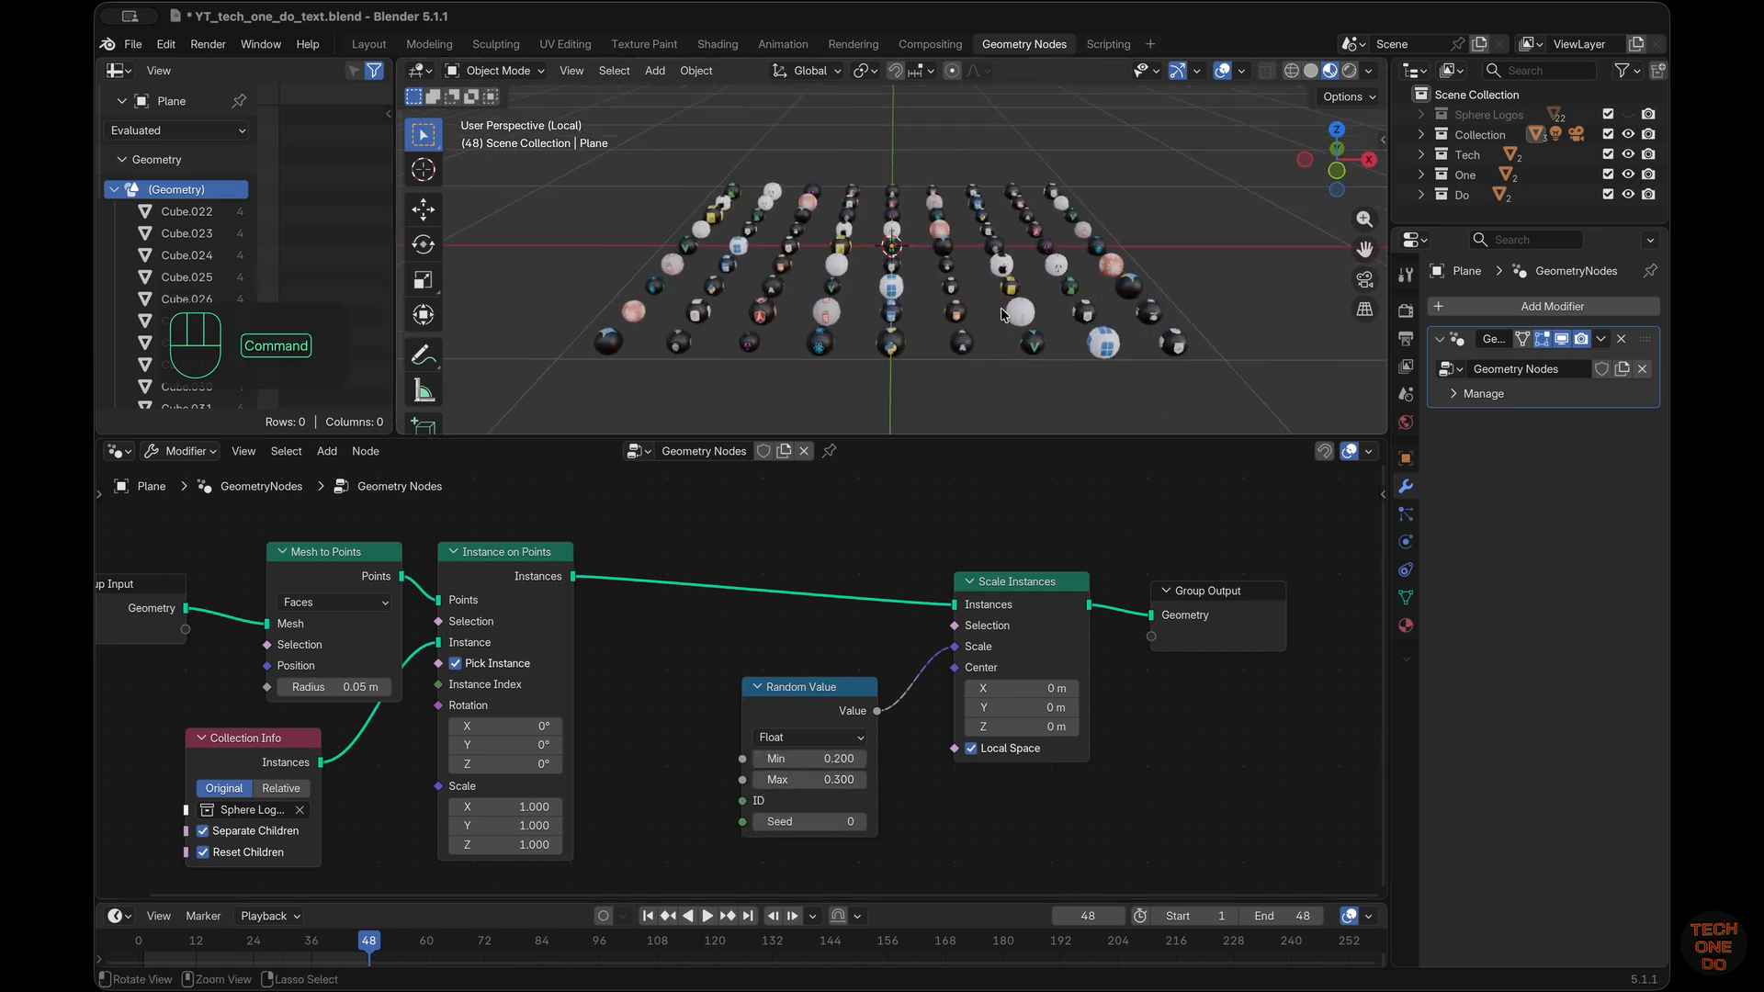
scroll(1003, 315, "down", 10)
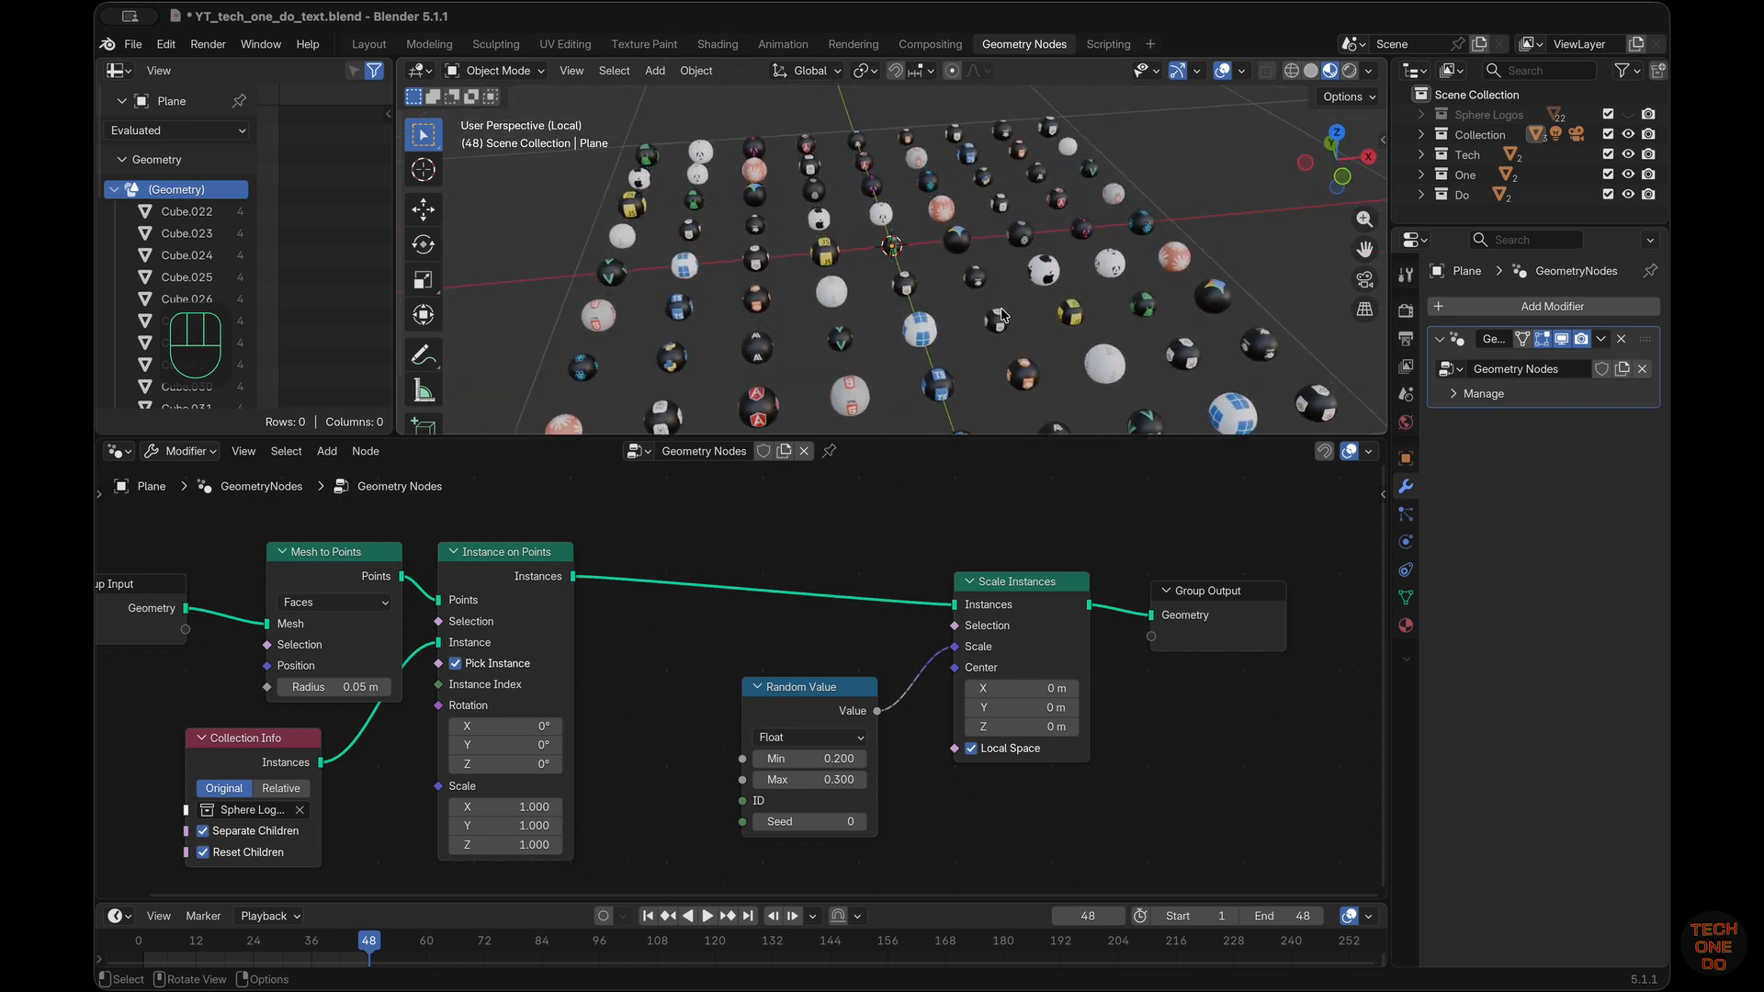
scroll(1002, 316, "down", 10)
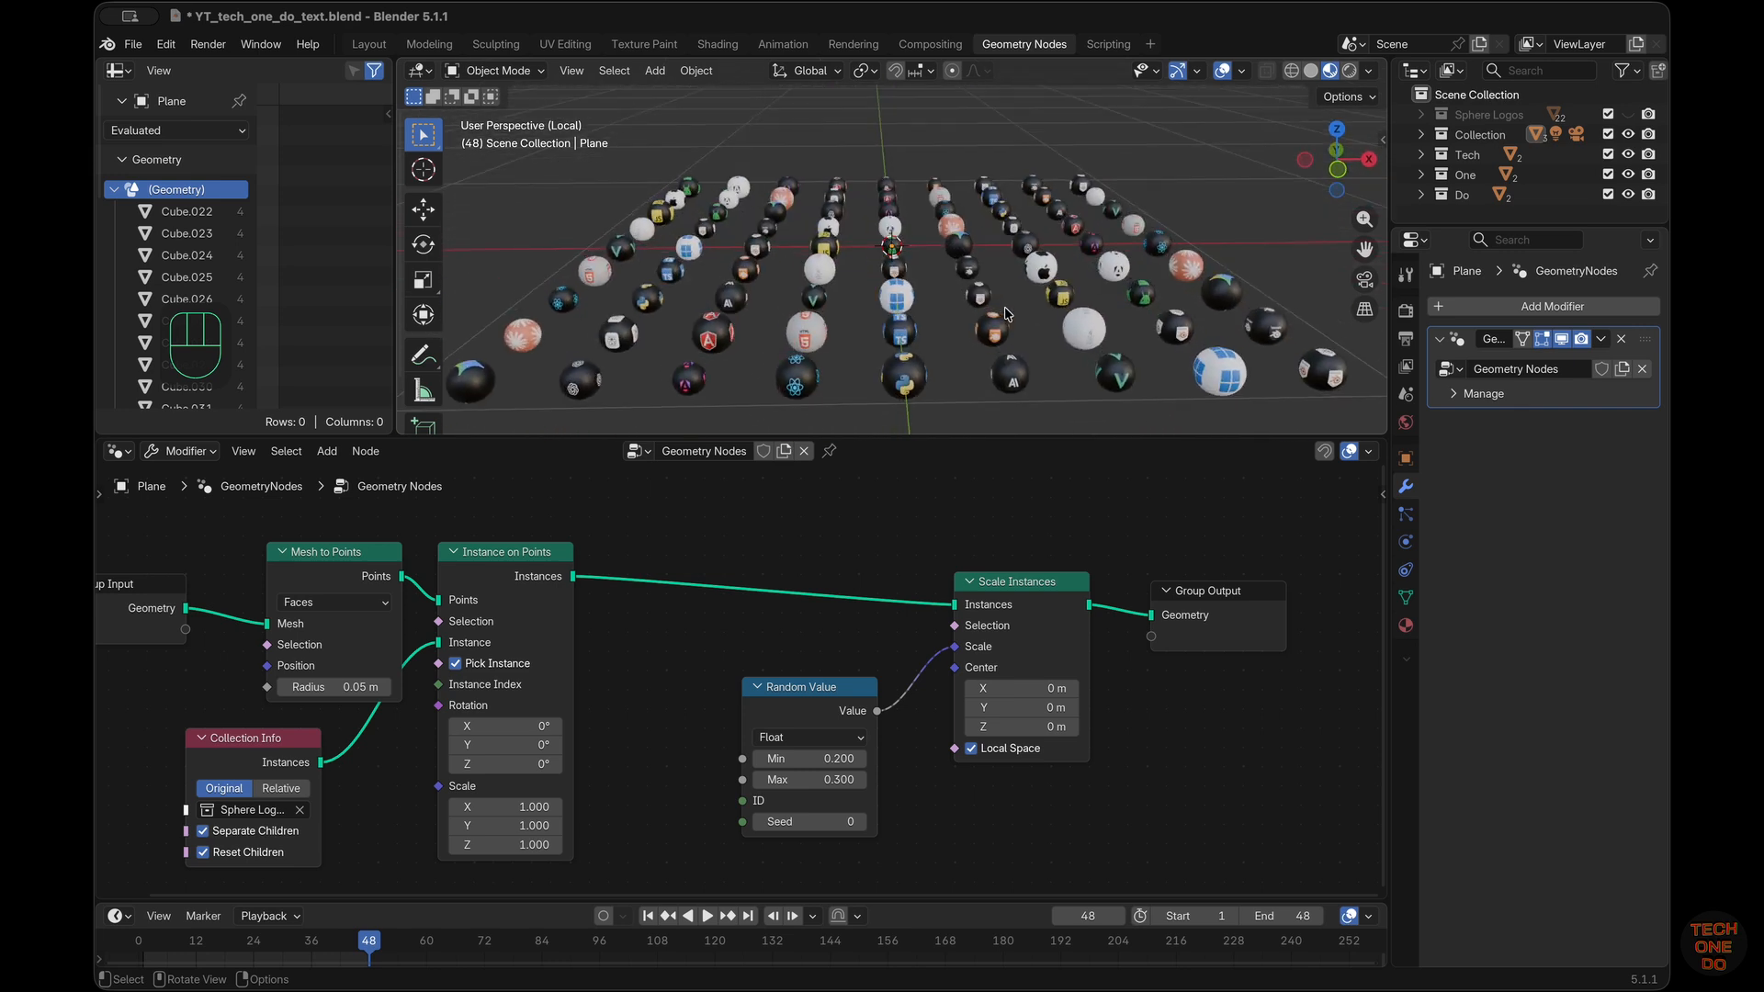
Select the plane with the sphere instances, leave local view and check the scene through the camera
left_click(1094, 332)
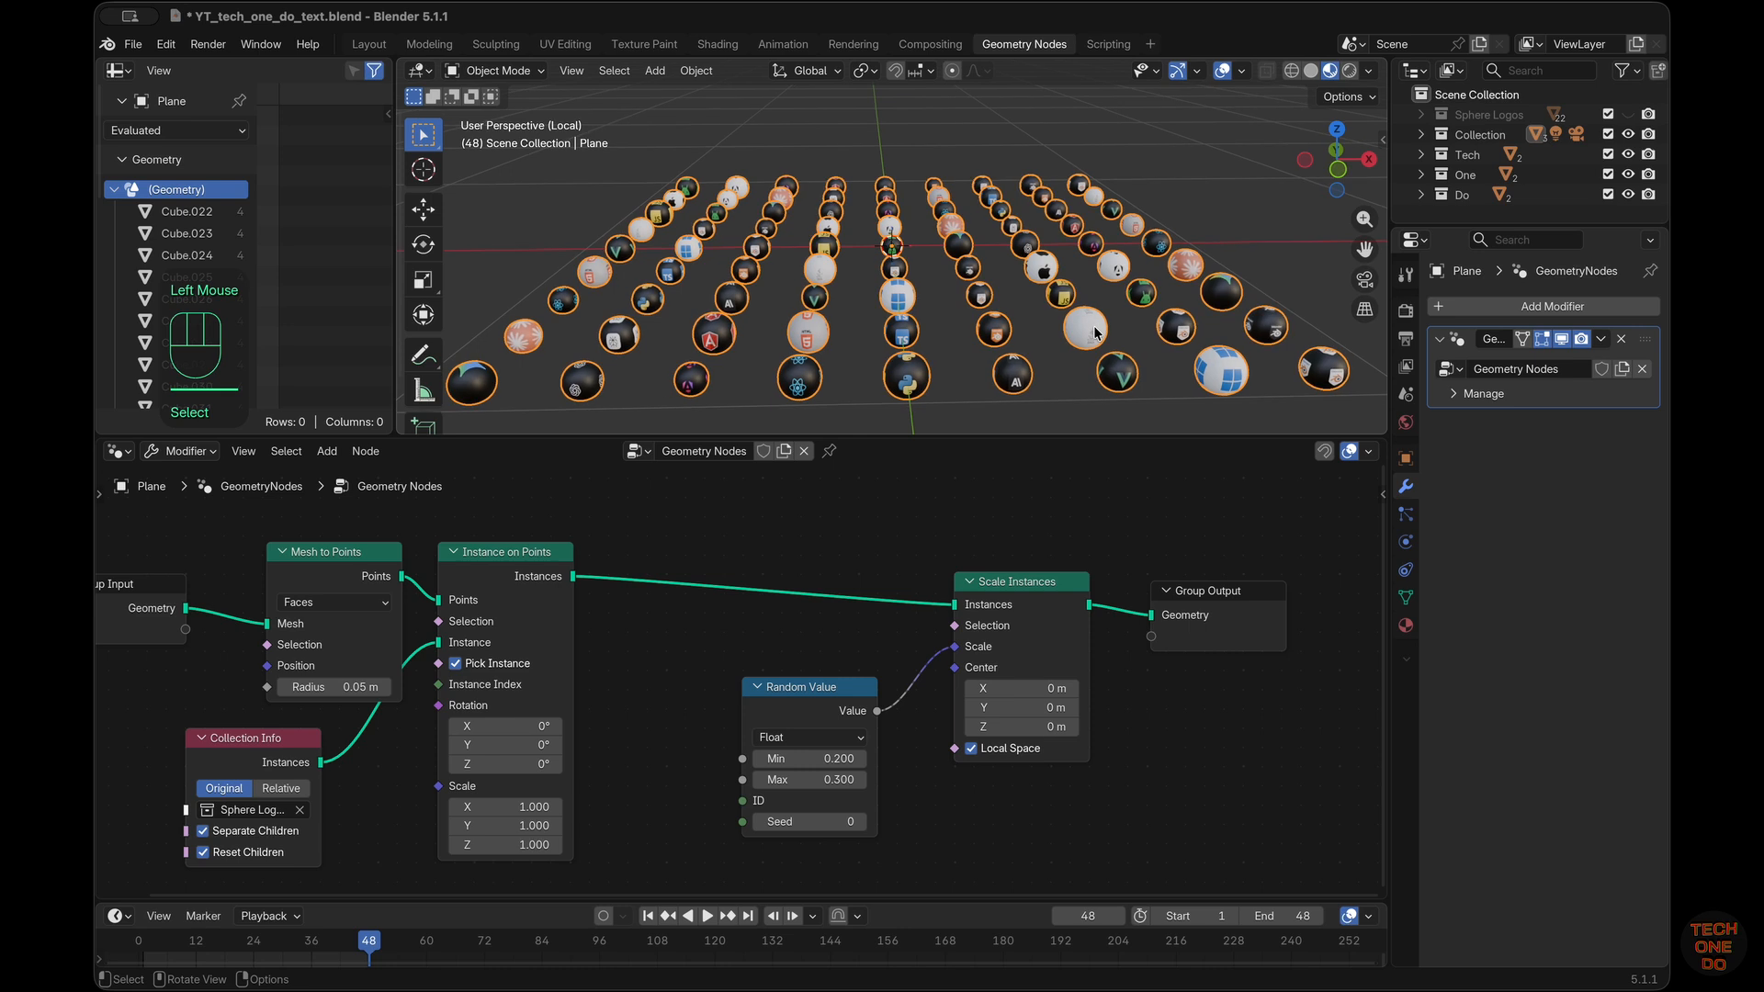
key("slash")
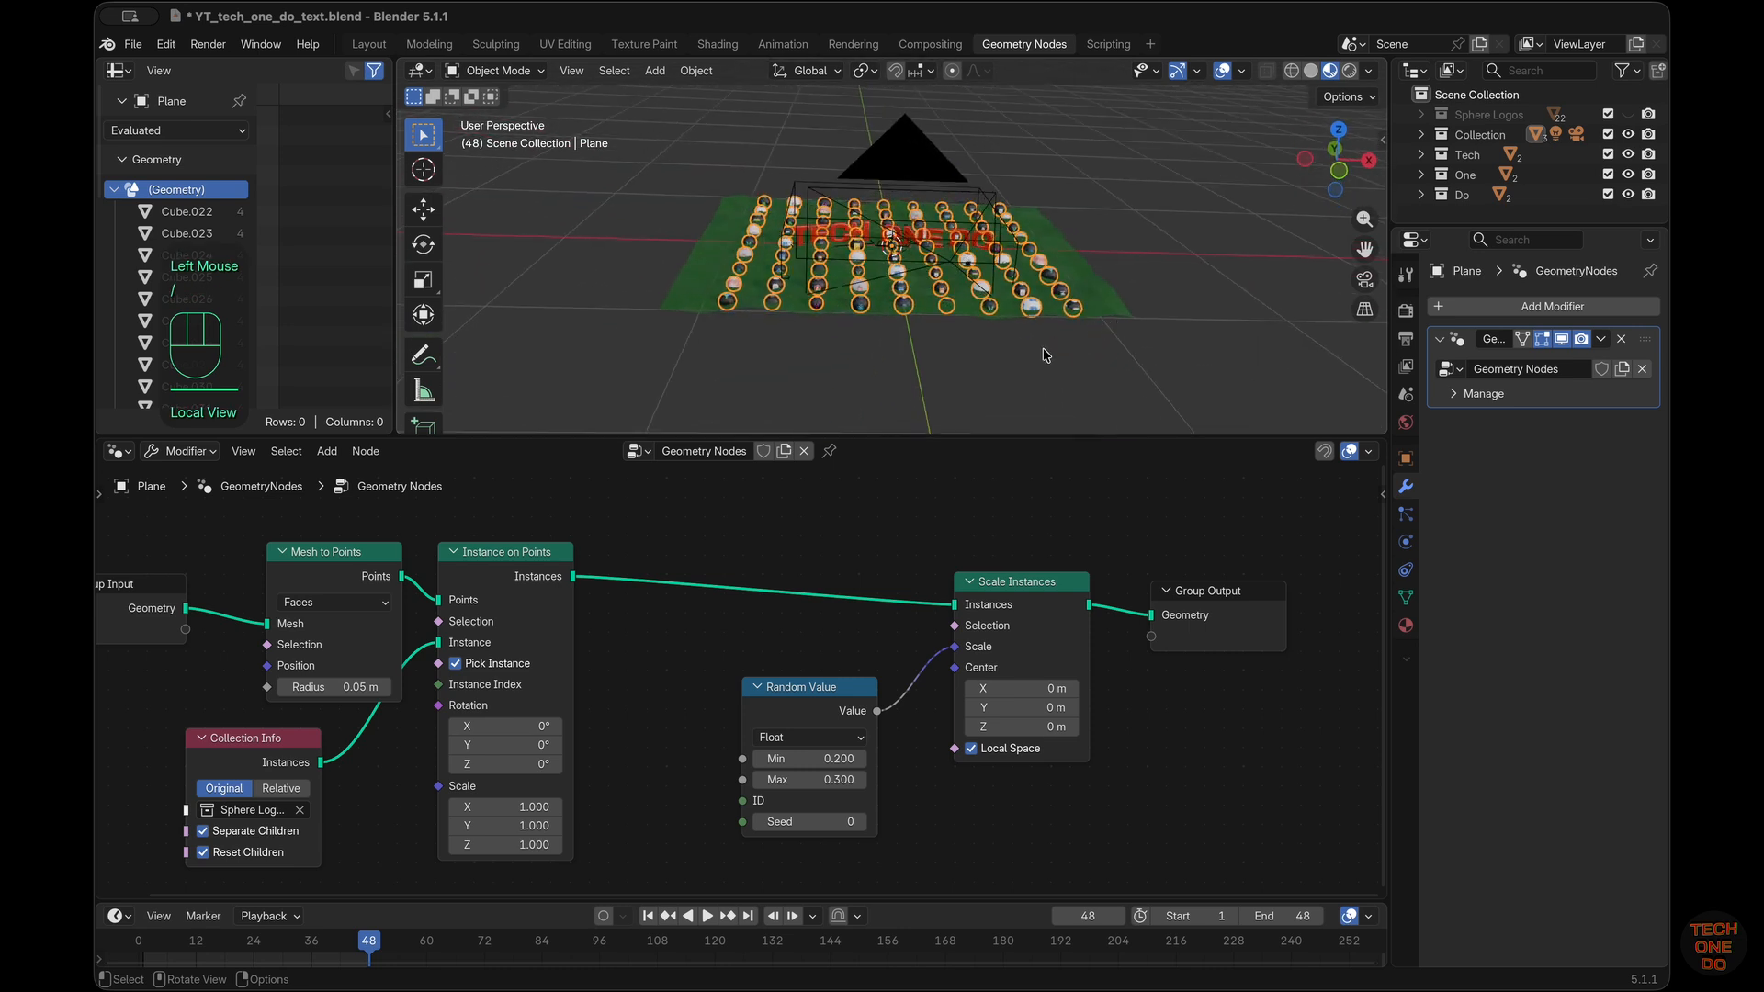
left_click(1365, 279)
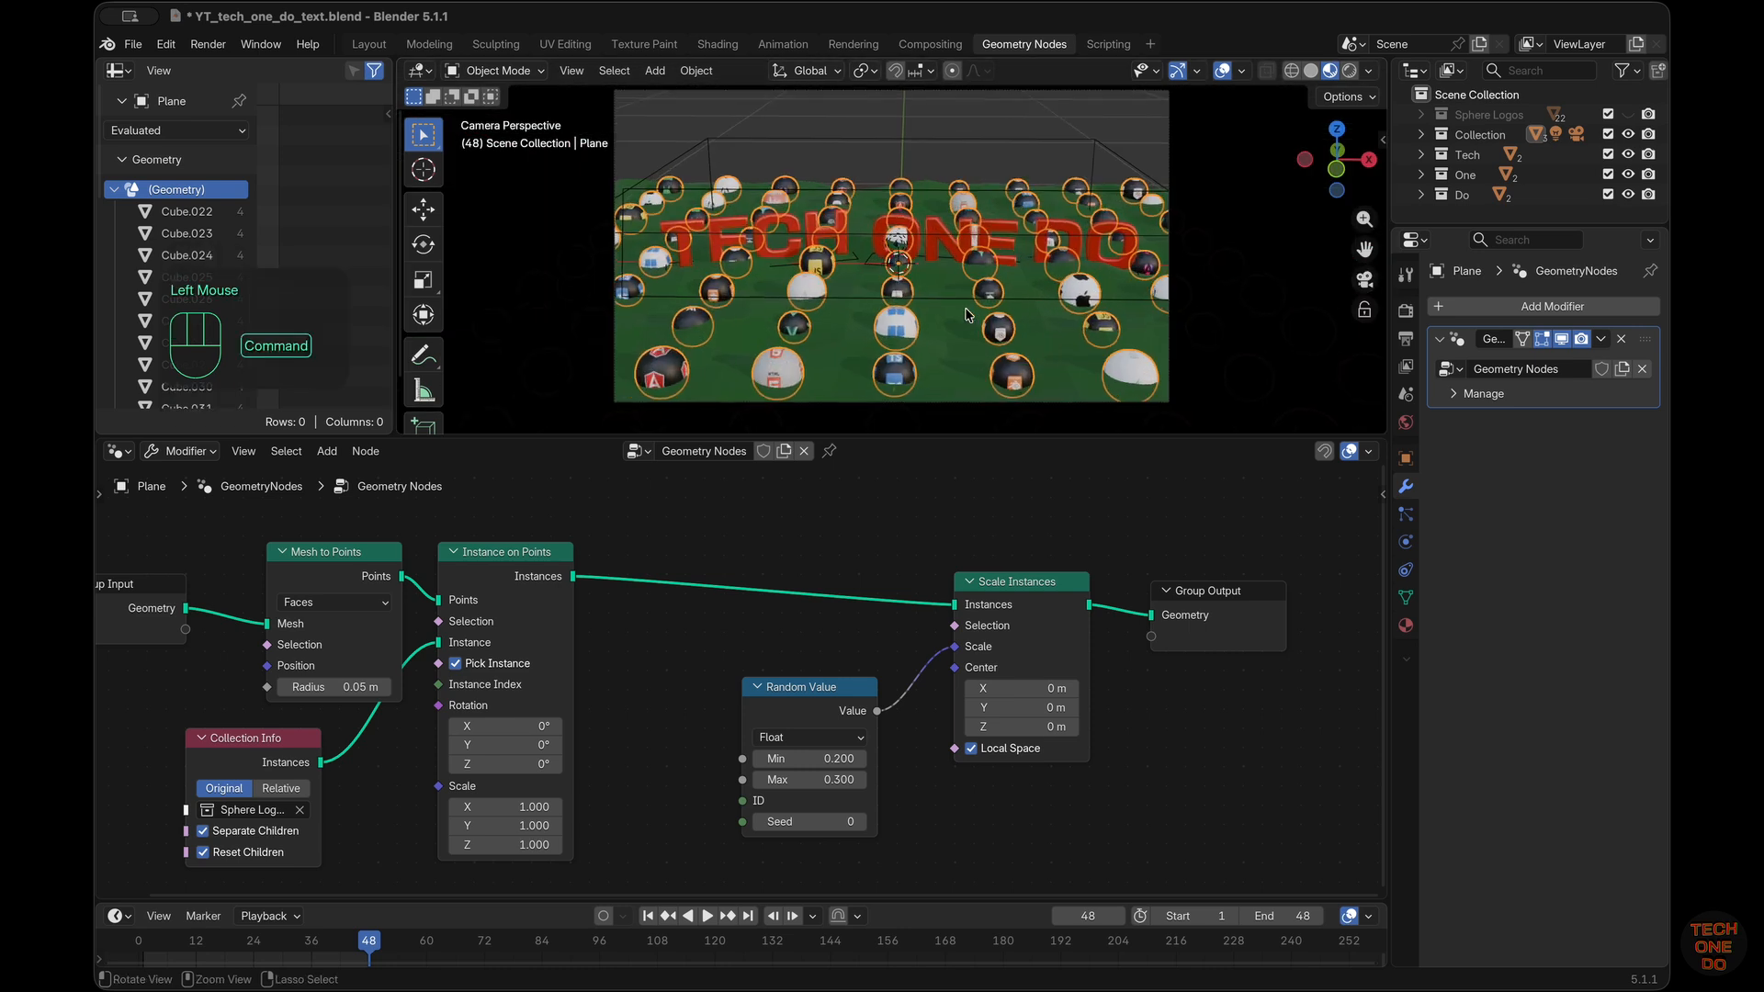
left_click(975, 355)
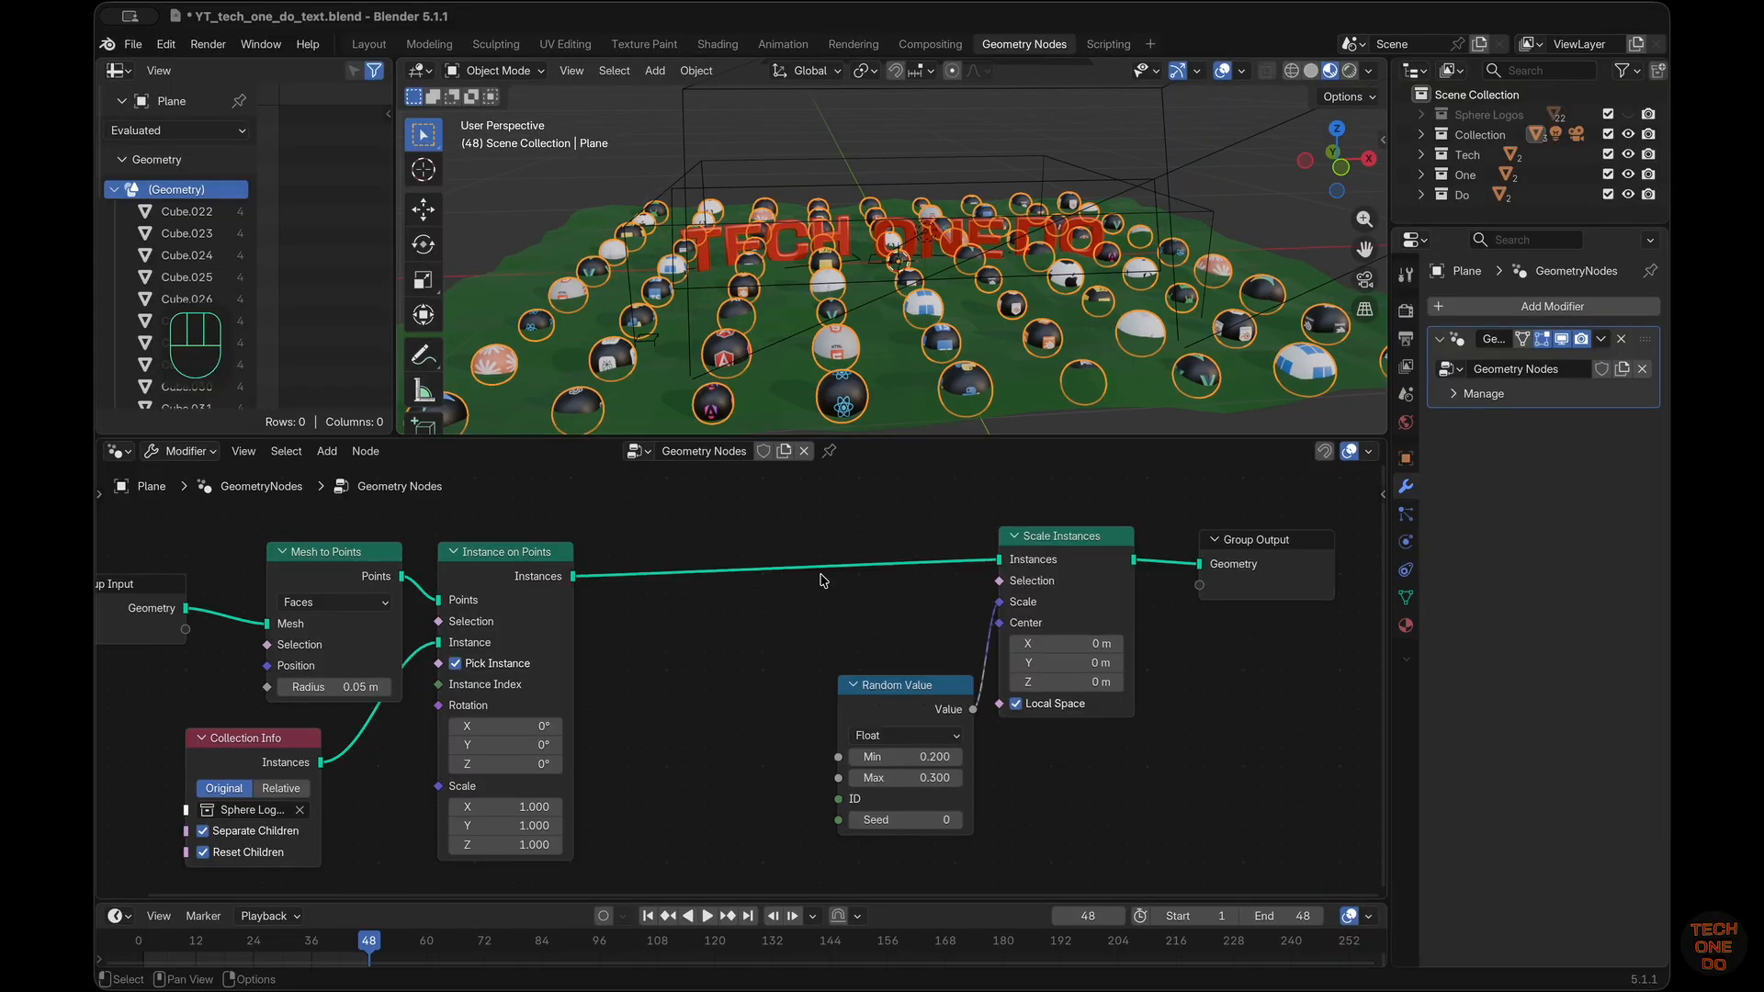
Insert a Rotate Instances node between Instance on Points and Scale Instances, positioned above the Random Value node
key("shift+a")
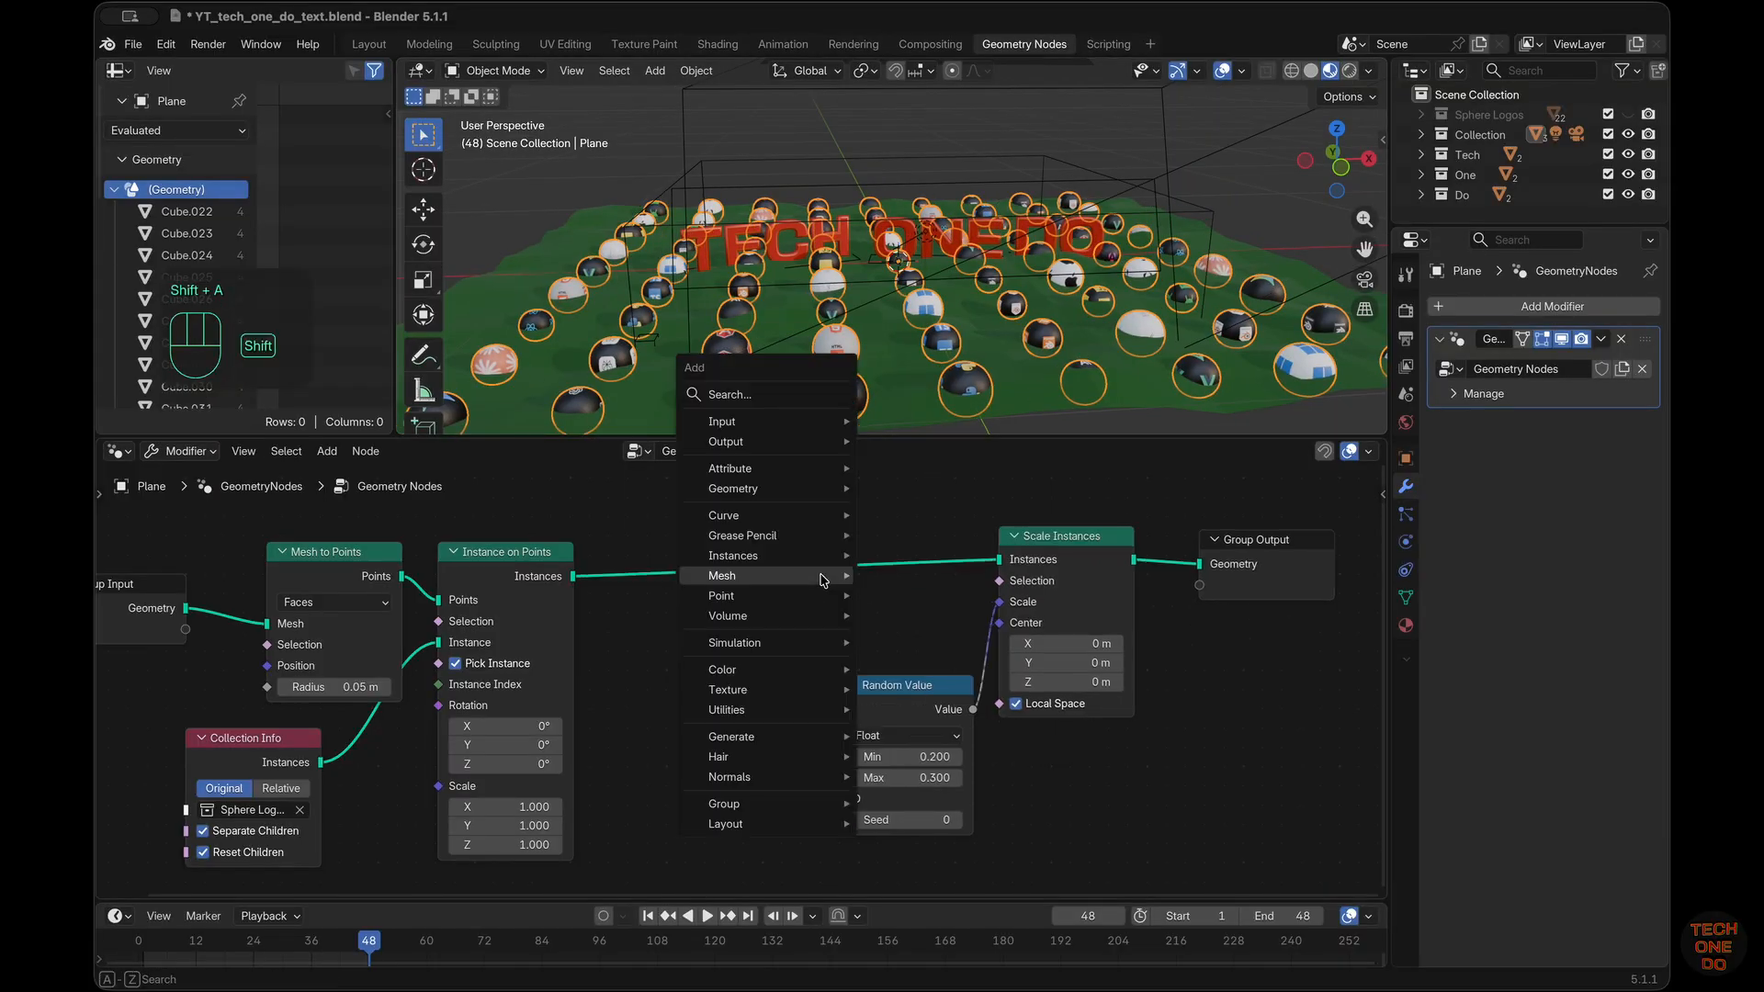
mouse_move(824, 580)
type("rot")
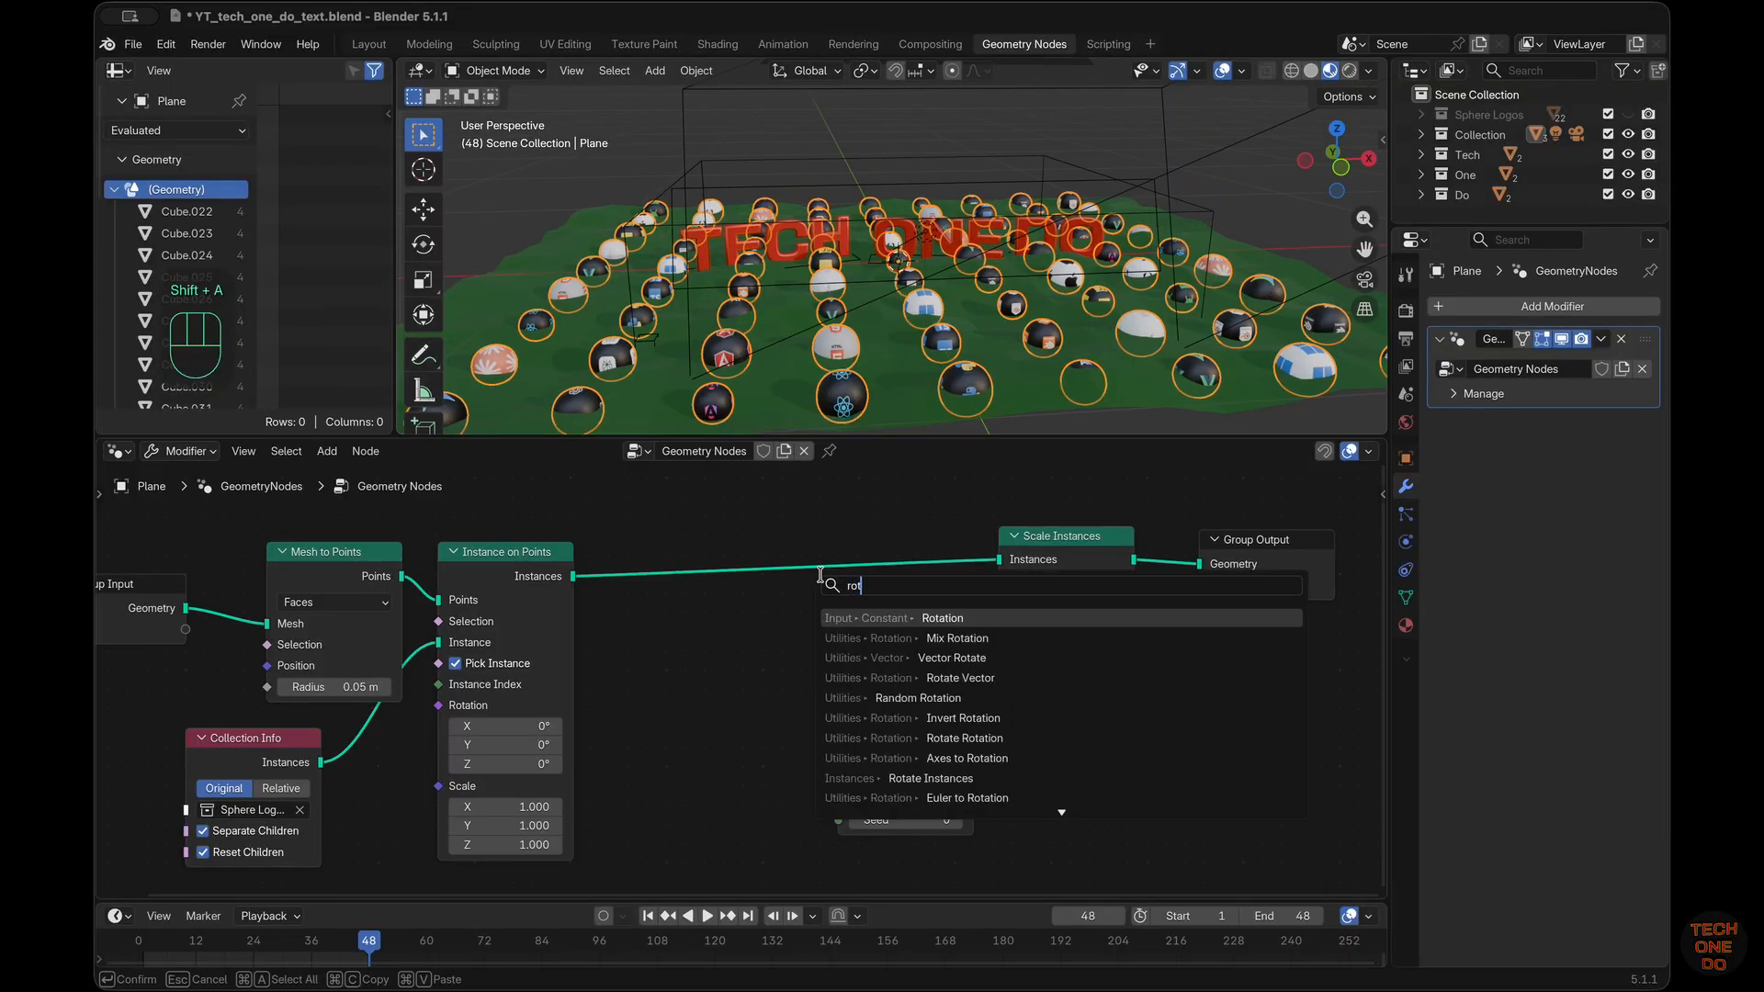
type("ate in")
key("Return")
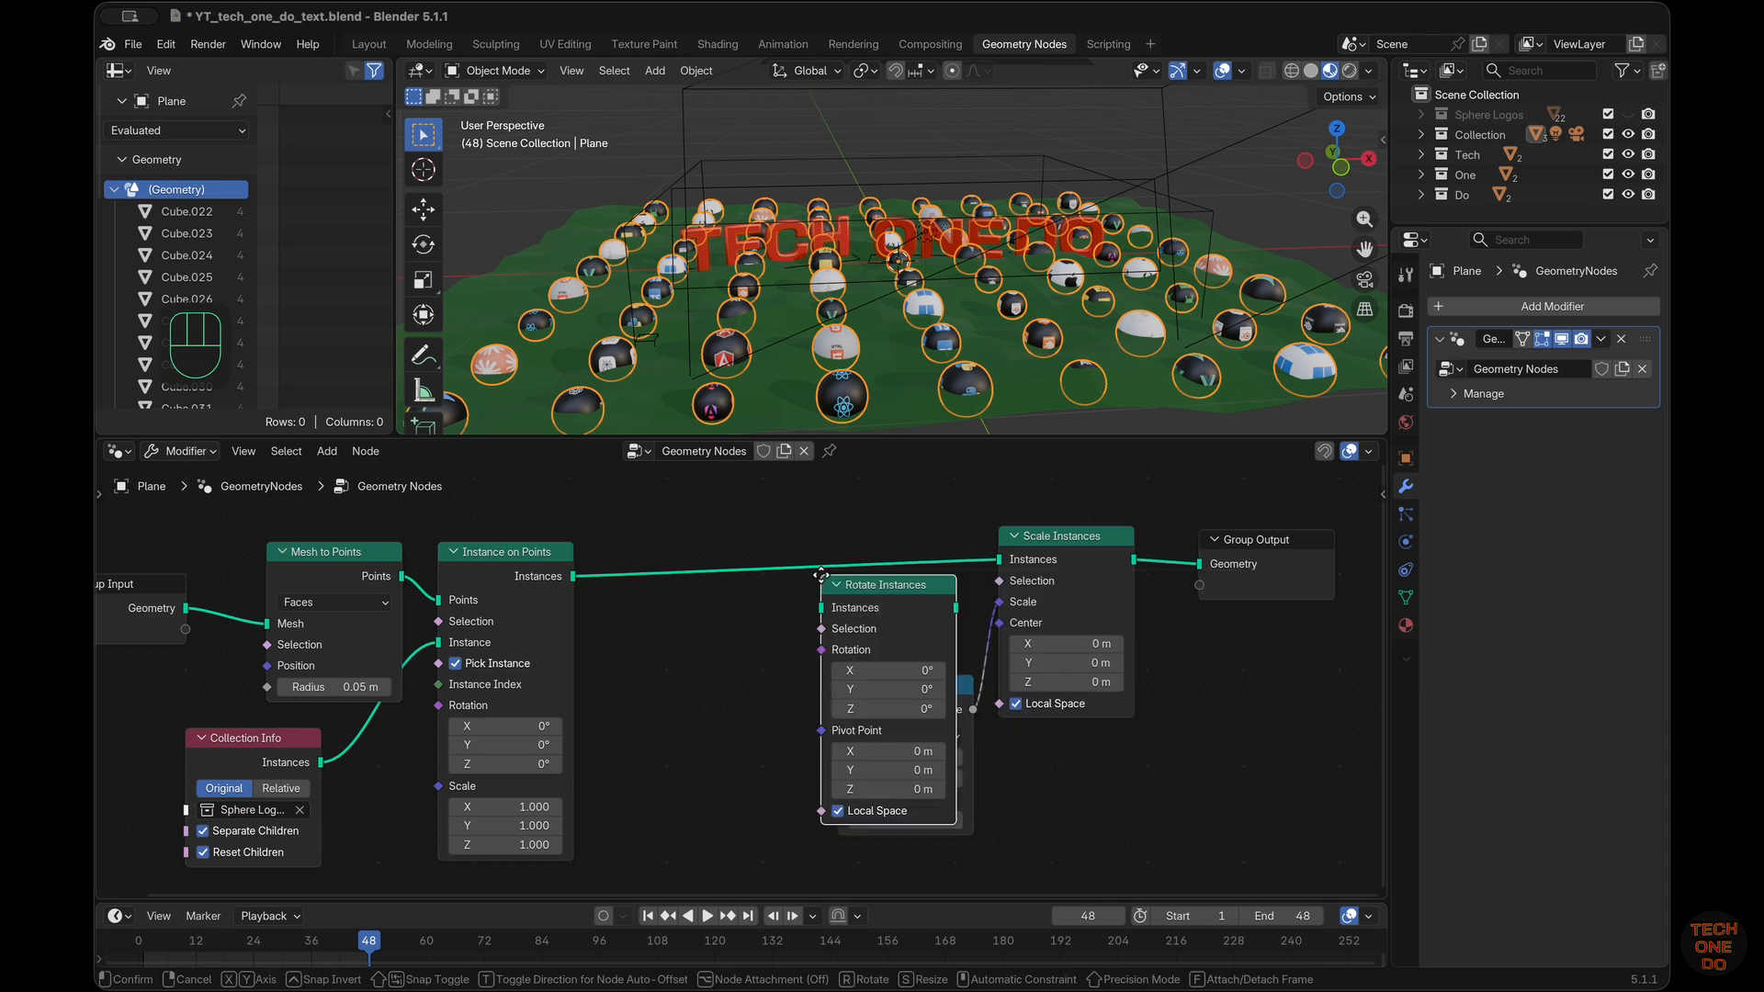
left_click(812, 527)
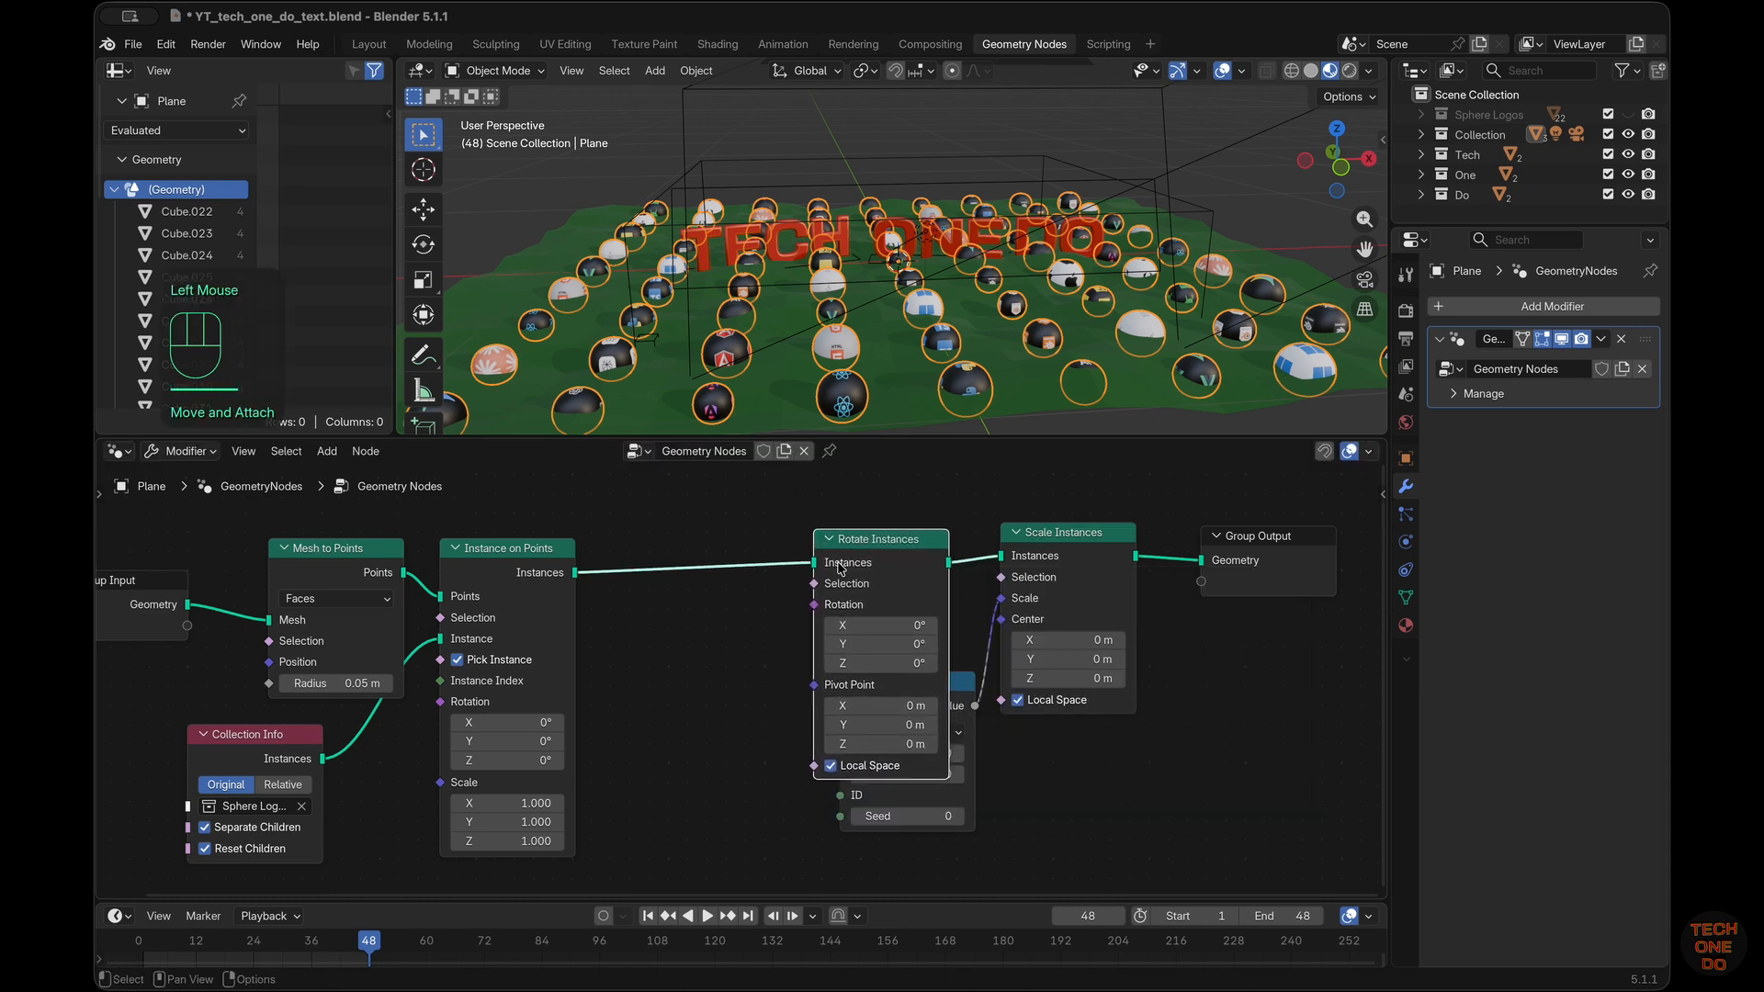
mouse_move(864, 544)
left_mouse_down()
mouse_move(798, 507)
mouse_move(856, 516)
left_mouse_up()
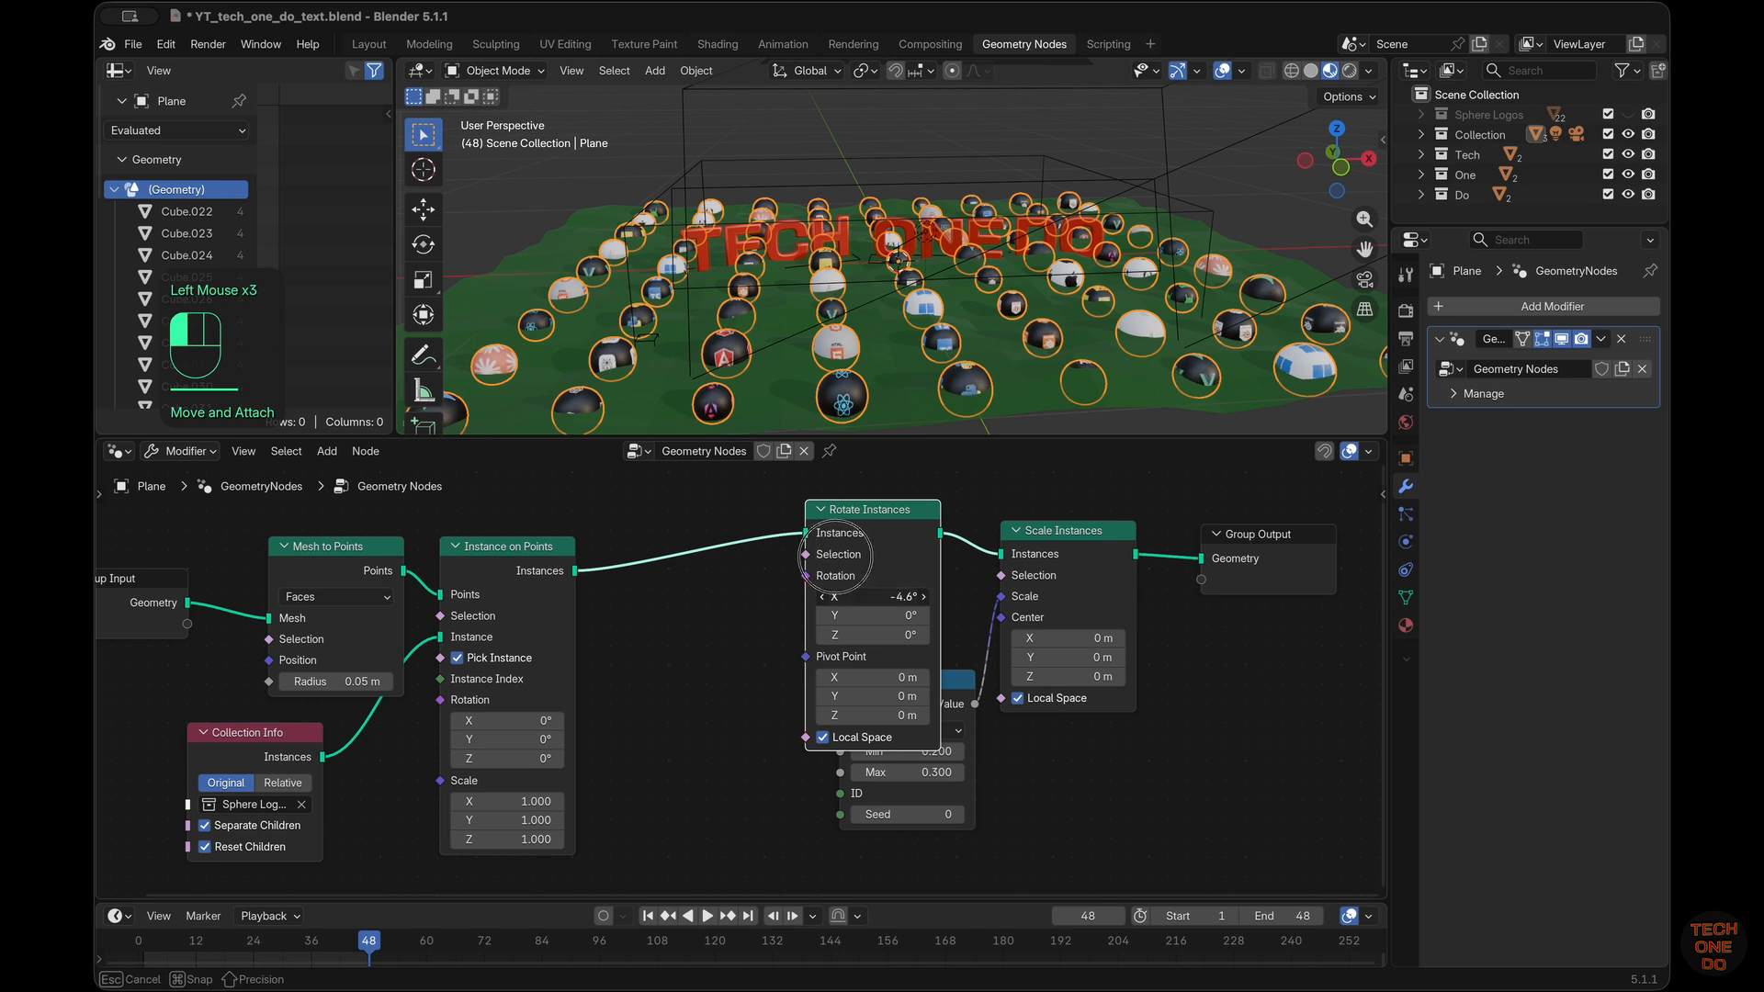
Try changing the X rotation on Rotate Instances and undo the change
left_click_drag(873, 596, 1070, 560)
key("super+z")
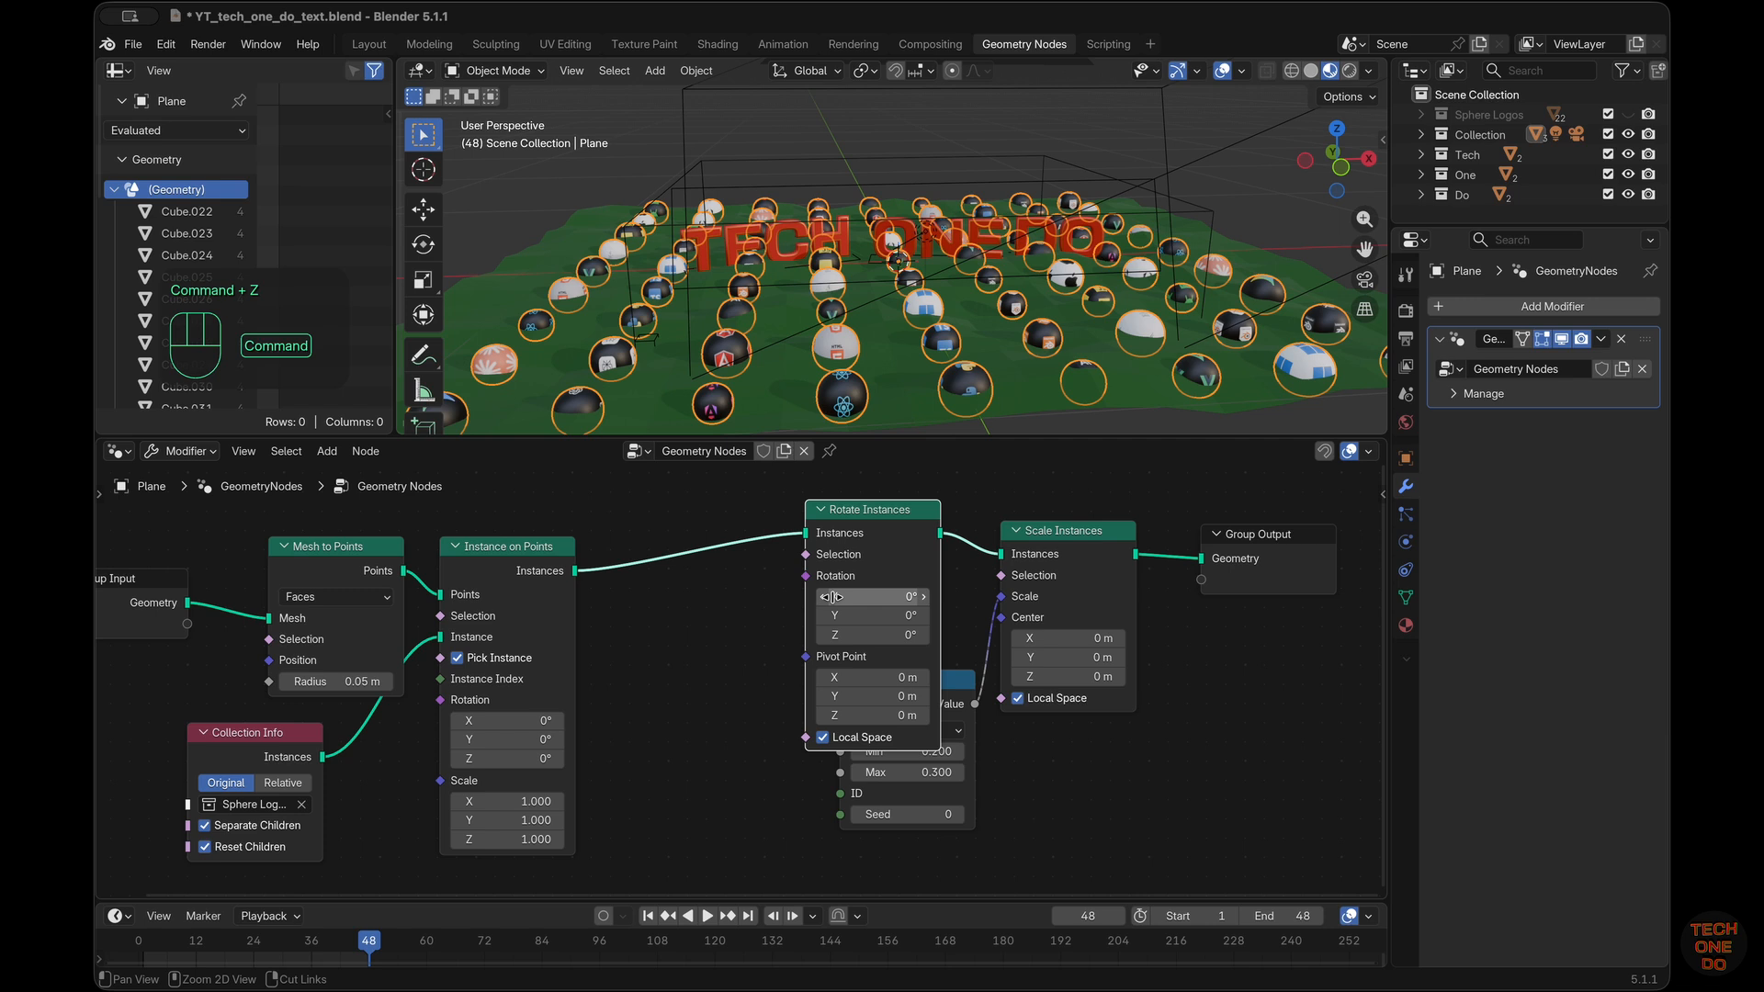
scroll(1063, 588, "up", 3)
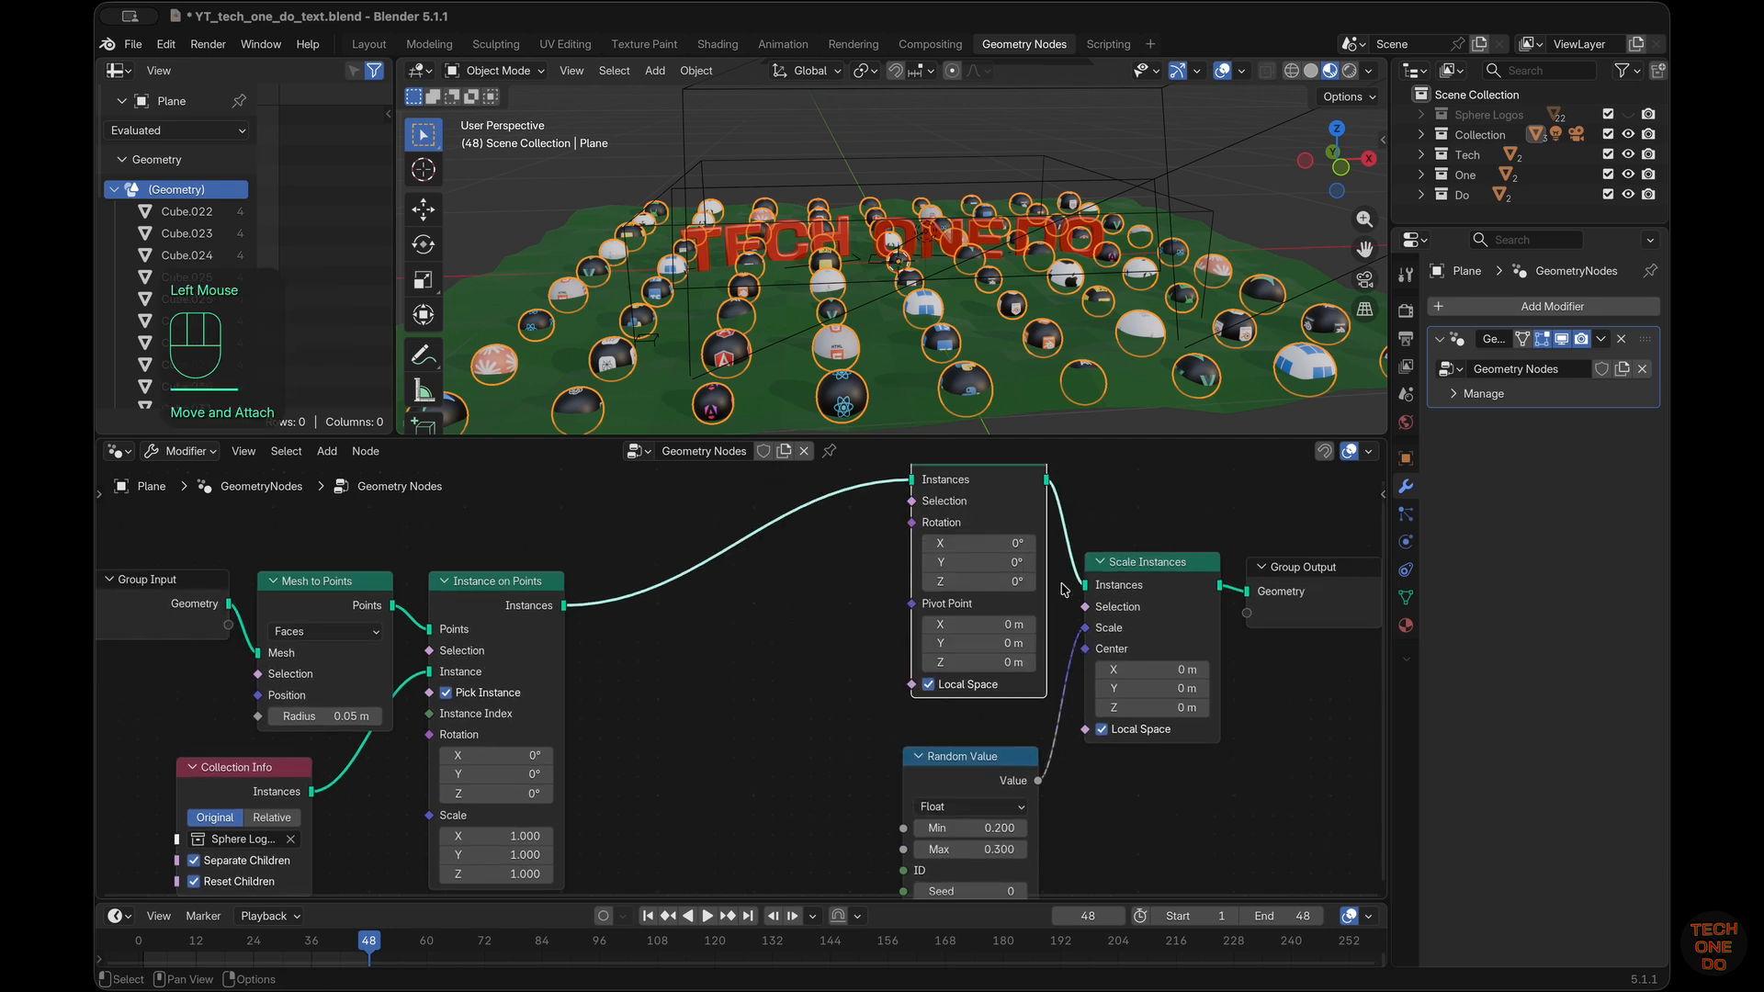
scroll(1063, 588, "down", 1)
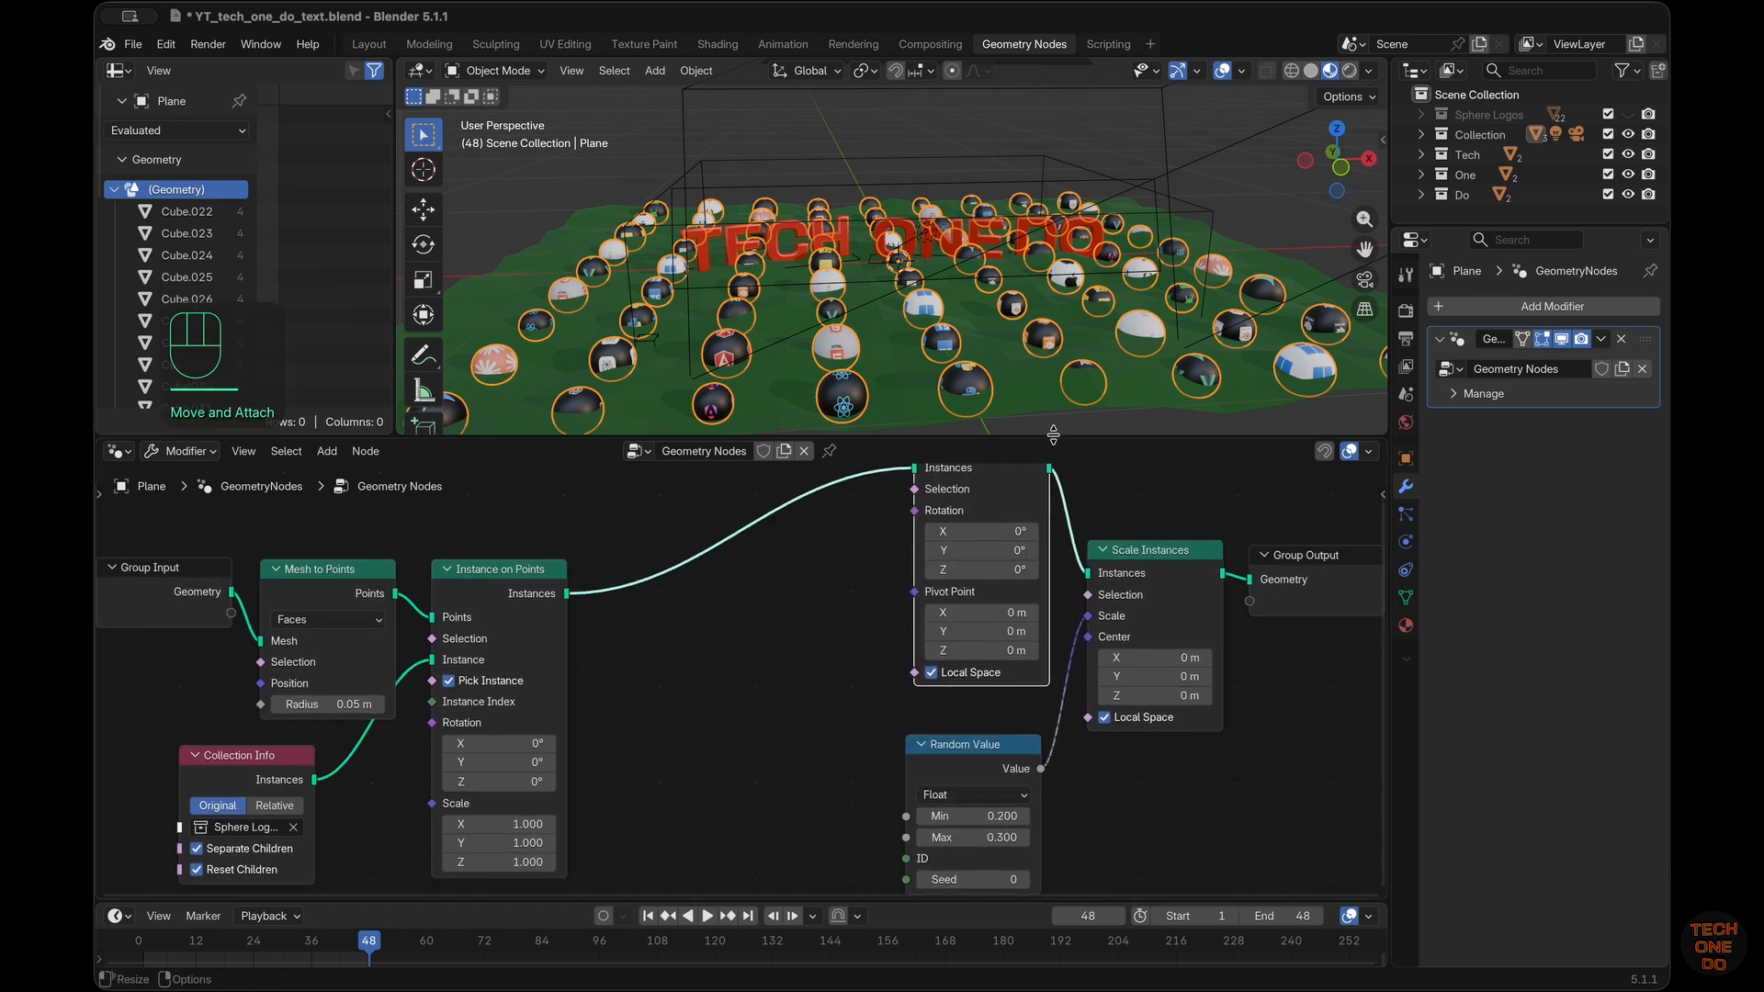
Enlarge the node editor and add a second Random Value node between Instance on Points and Rotate Instances
left_click_drag(1054, 435, 1054, 290)
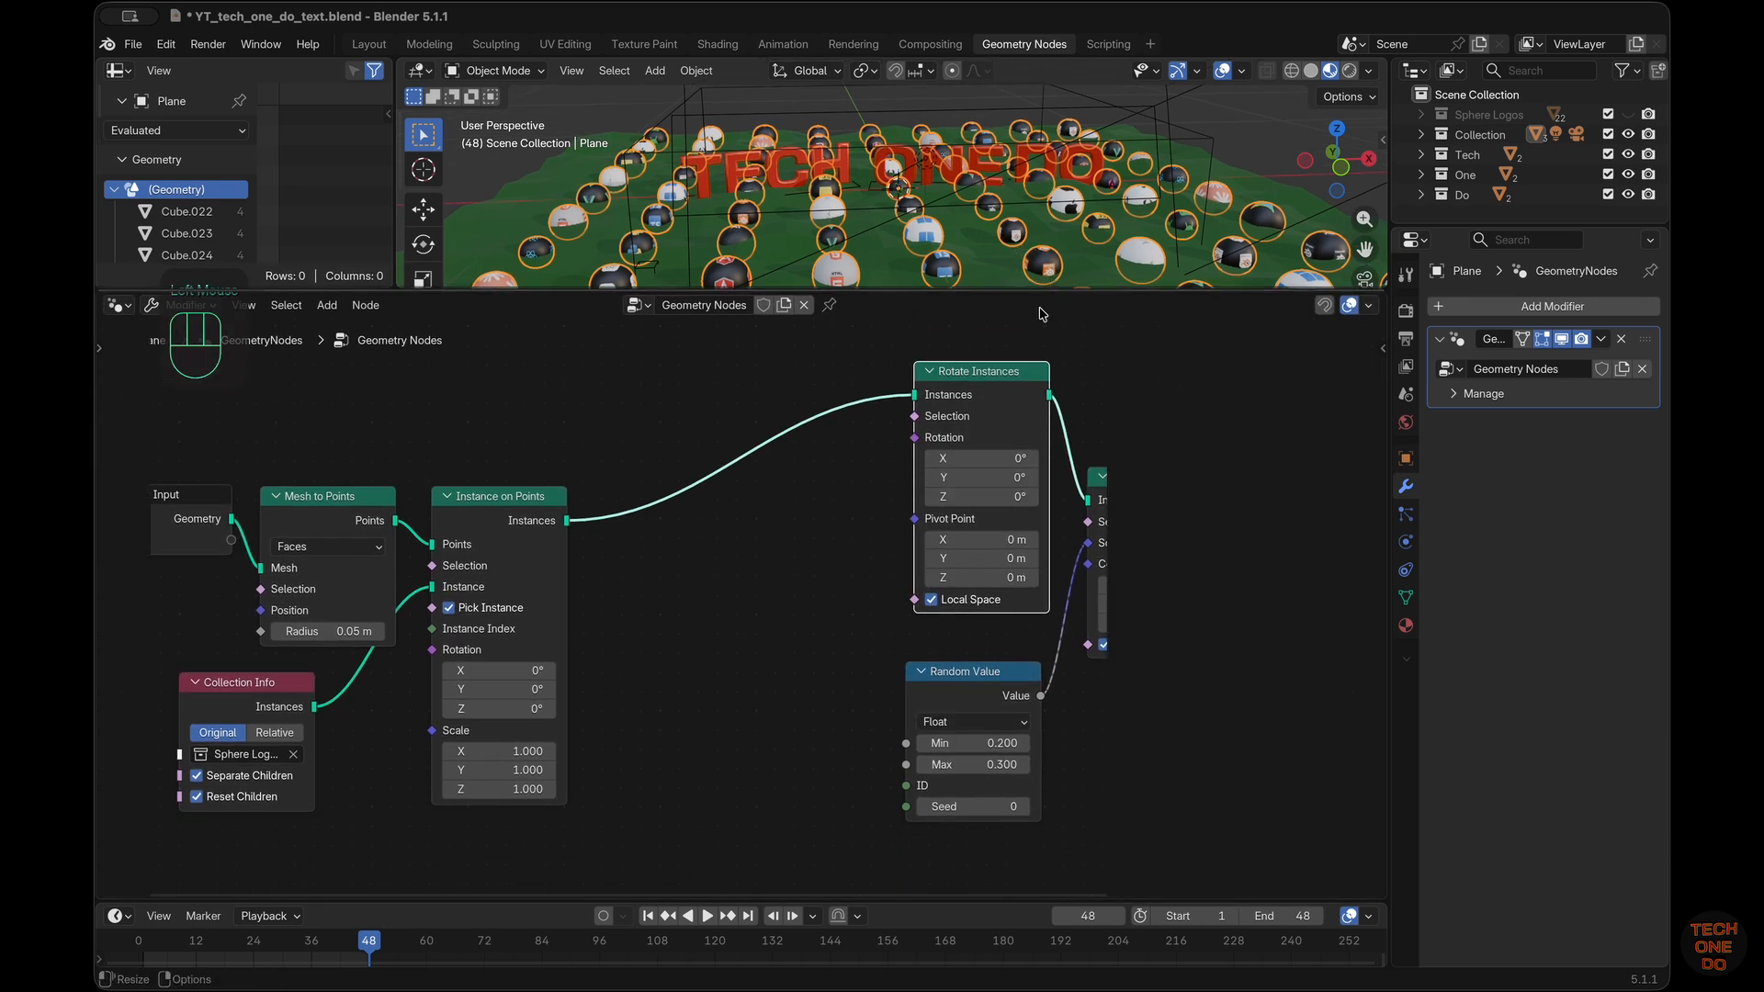
scroll(1033, 581, "right", 2)
scroll(956, 577, "right", 2)
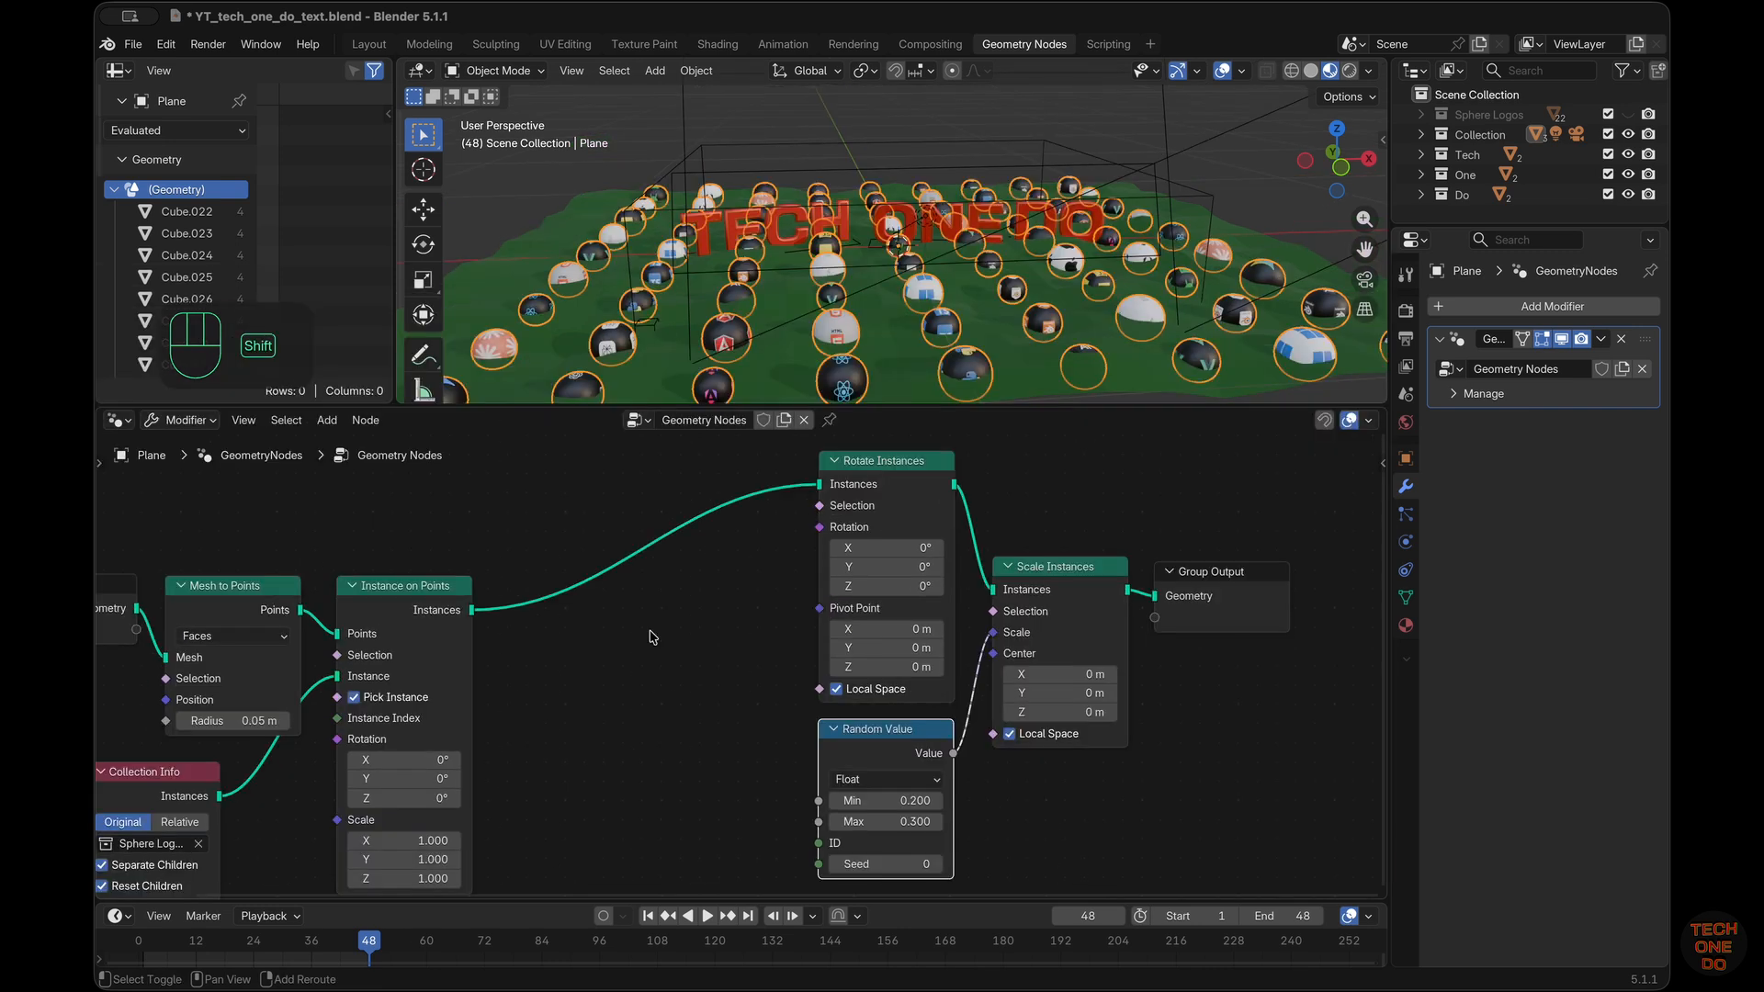
key("shift+a")
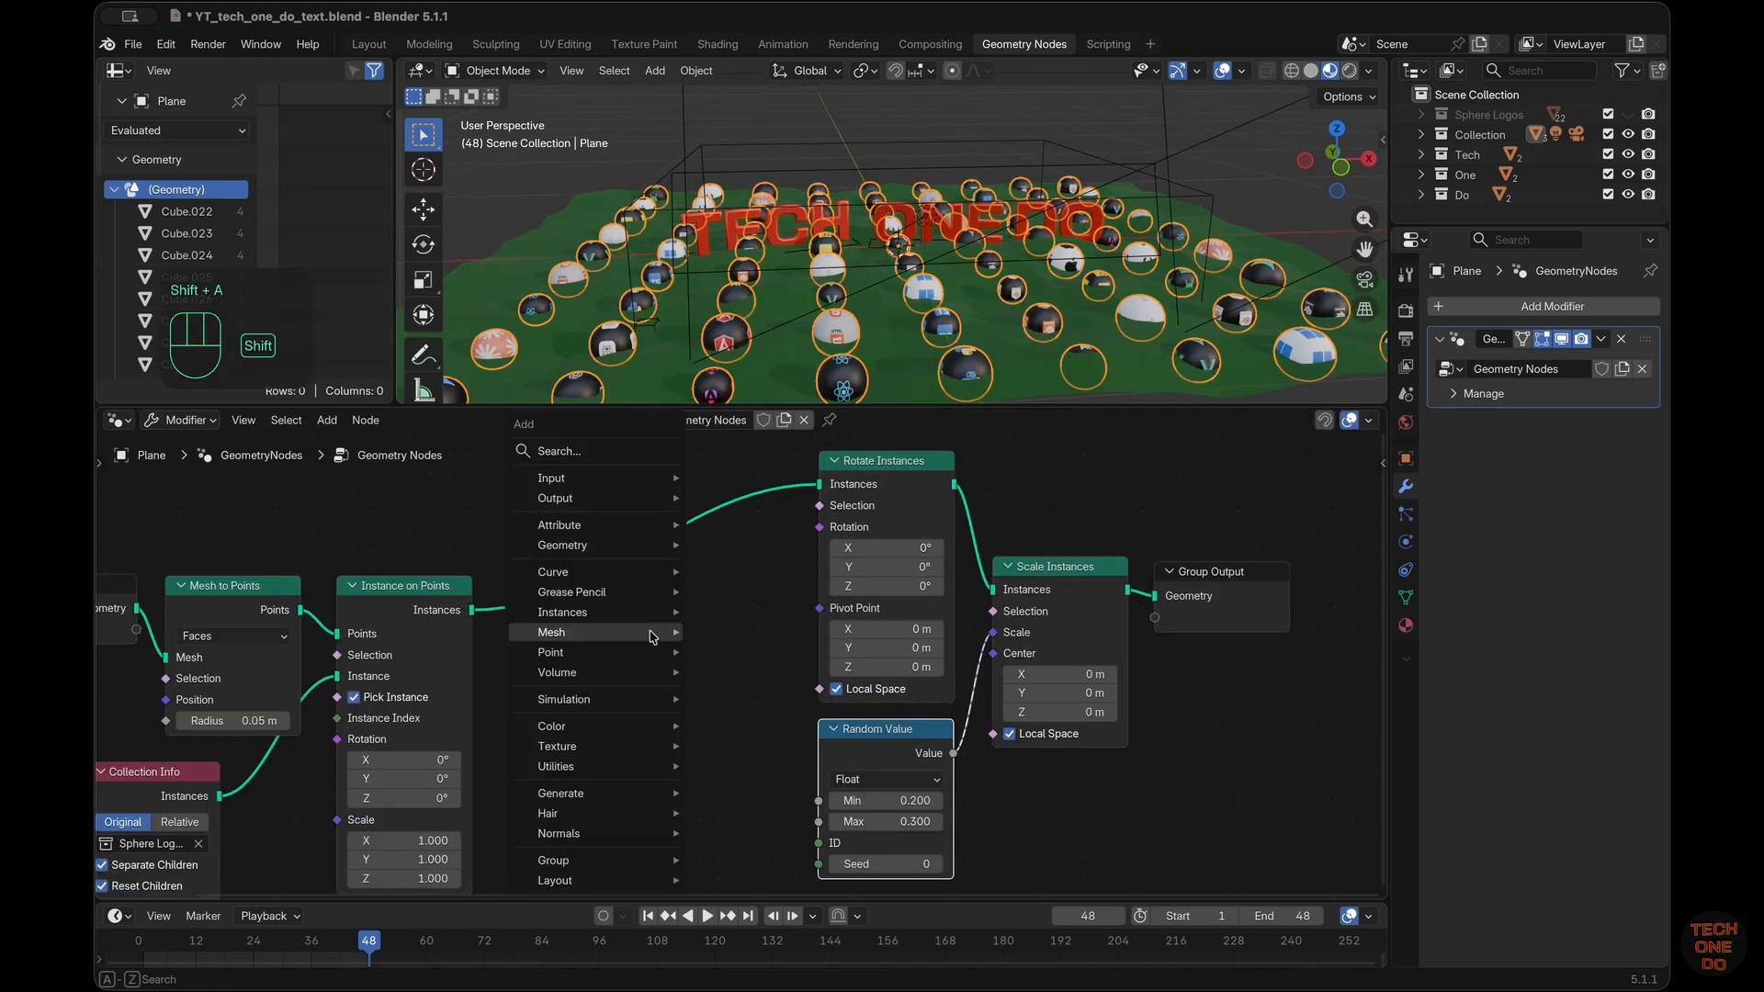
mouse_move(653, 634)
type("rand")
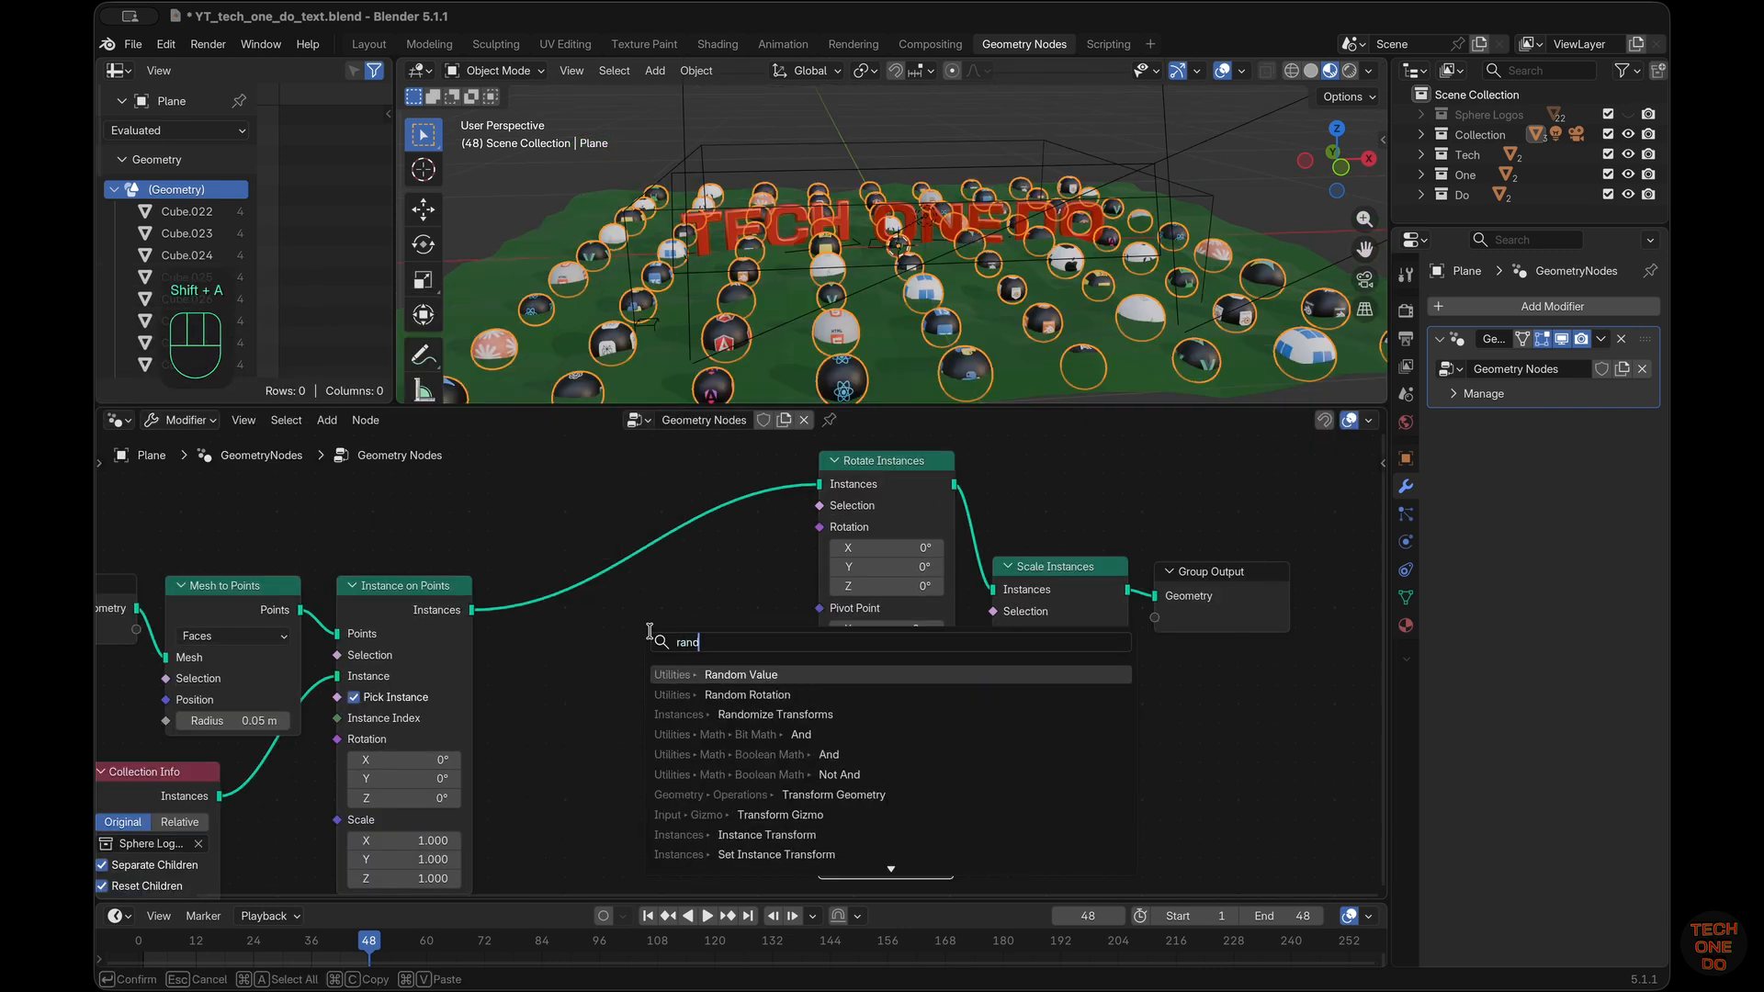
key("Return")
left_click(511, 625)
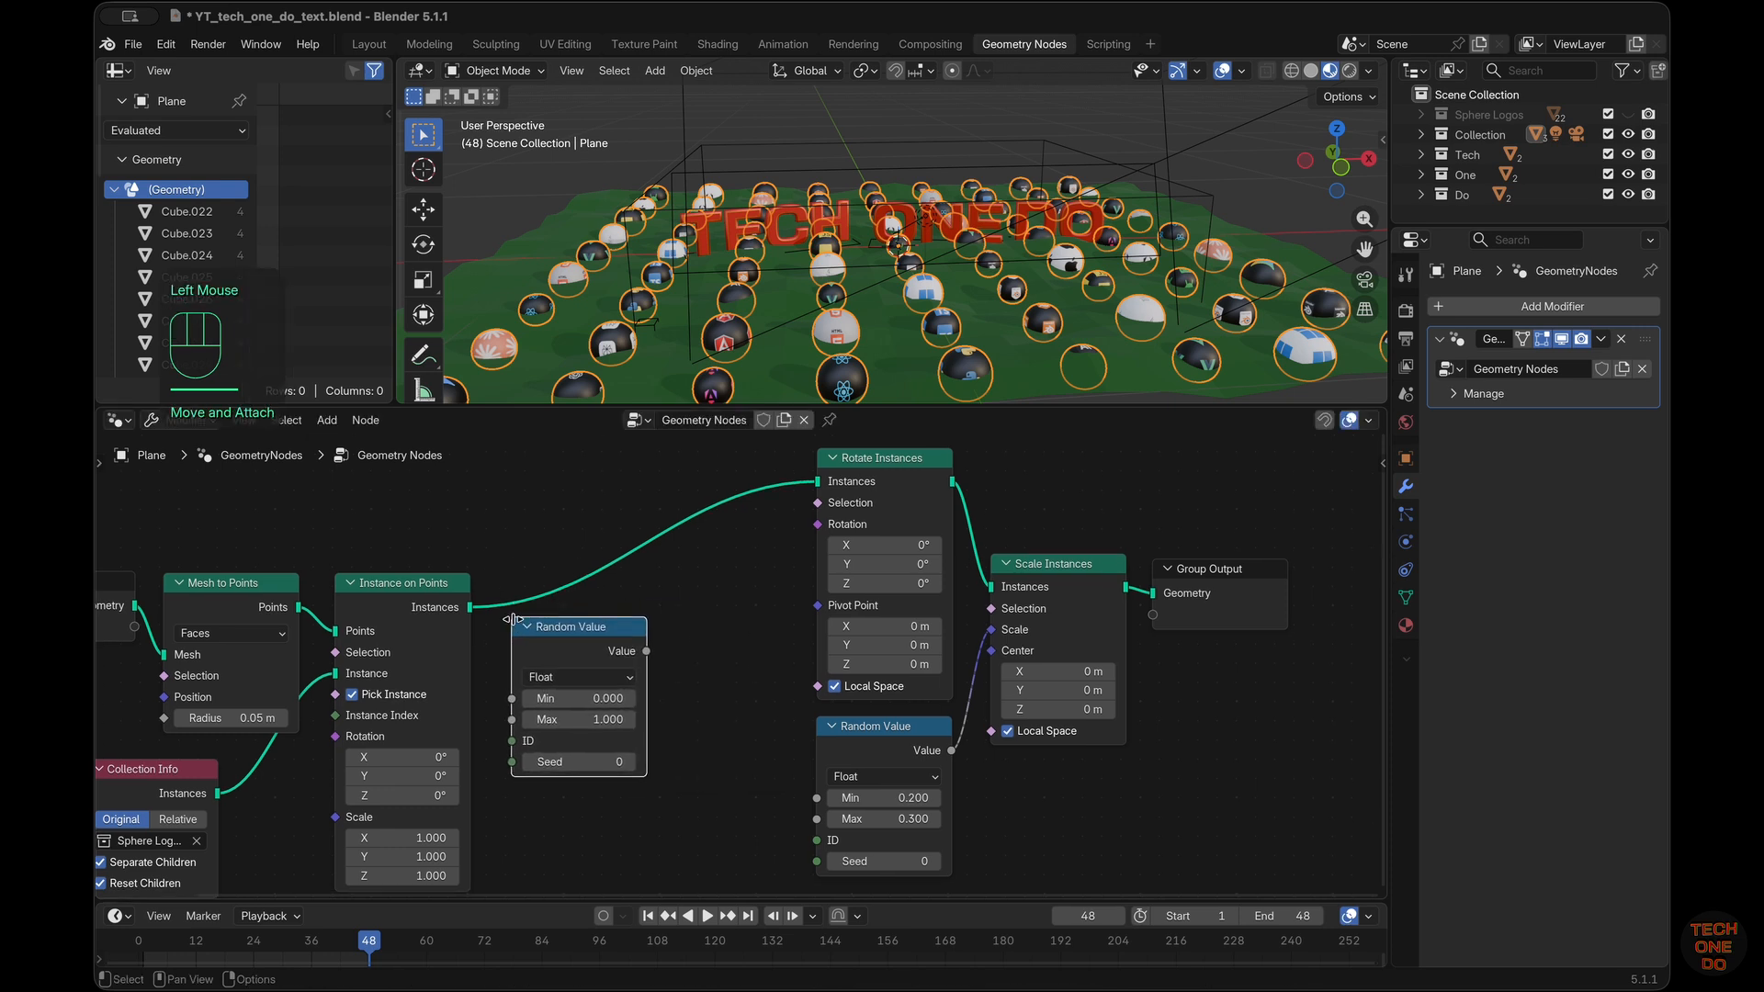
Set the new Random Value node's Max to 360 and connect its Value to the Rotation input of Rotate Instances
scroll(511, 632, "left", 2)
left_click(691, 735)
type("36")
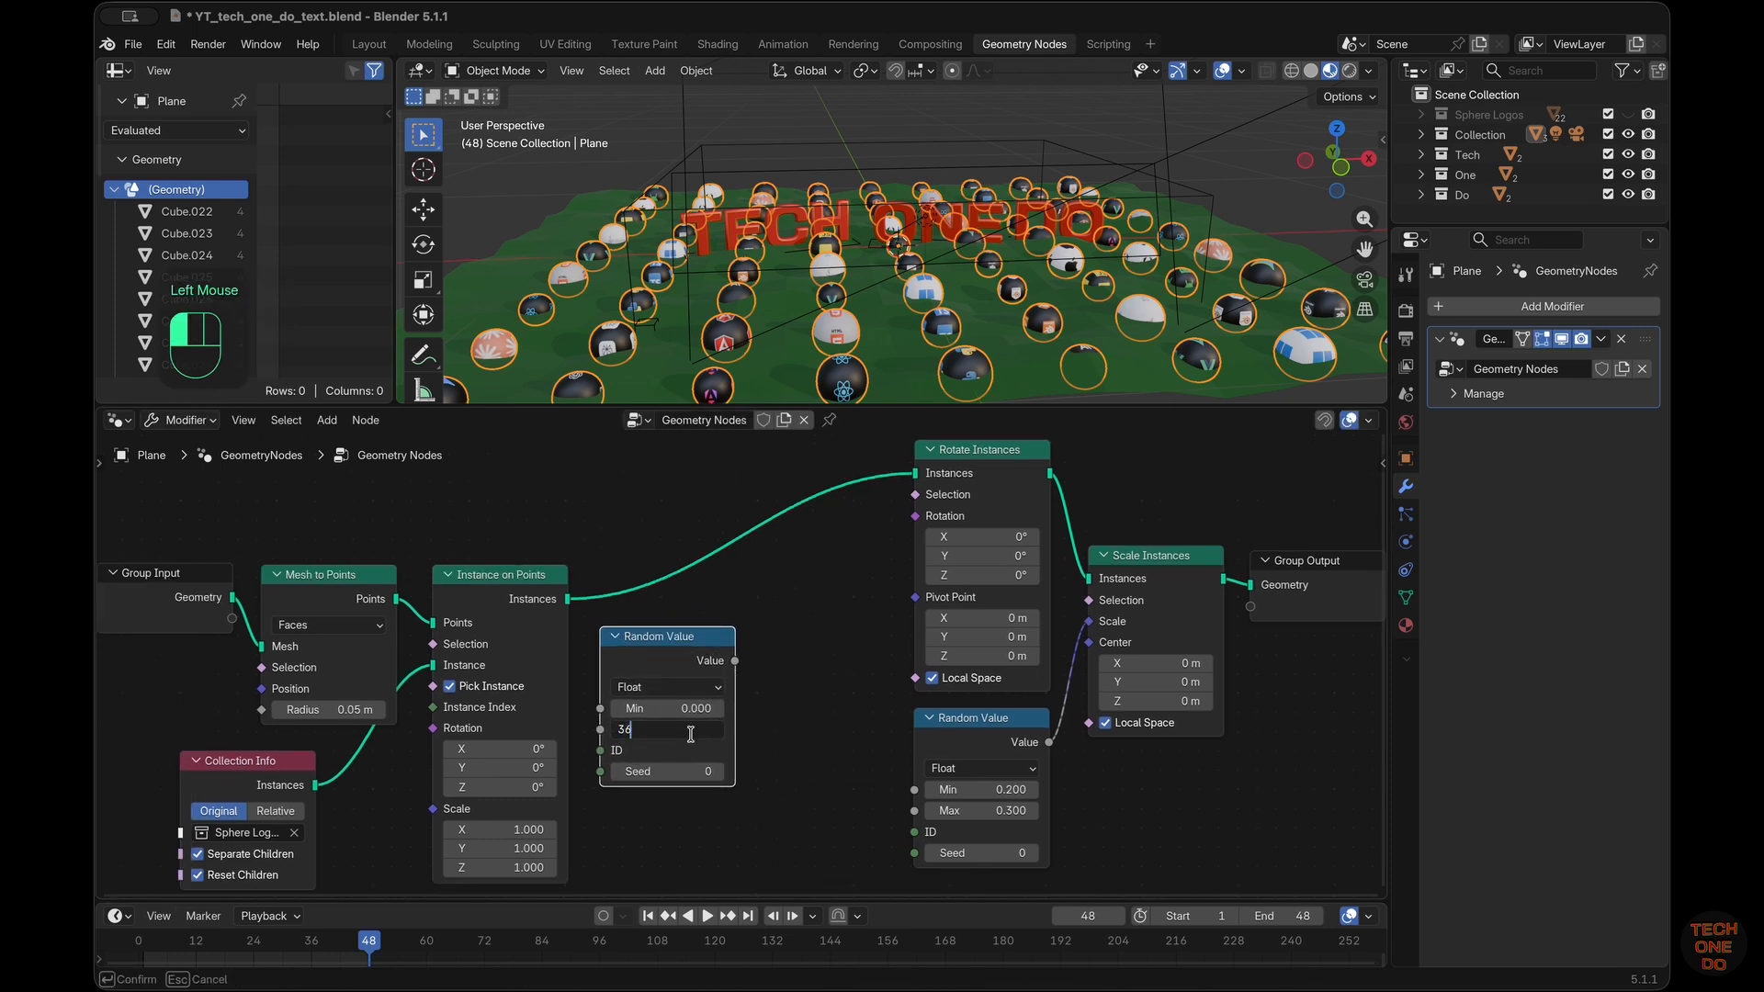
type("0")
key("Return")
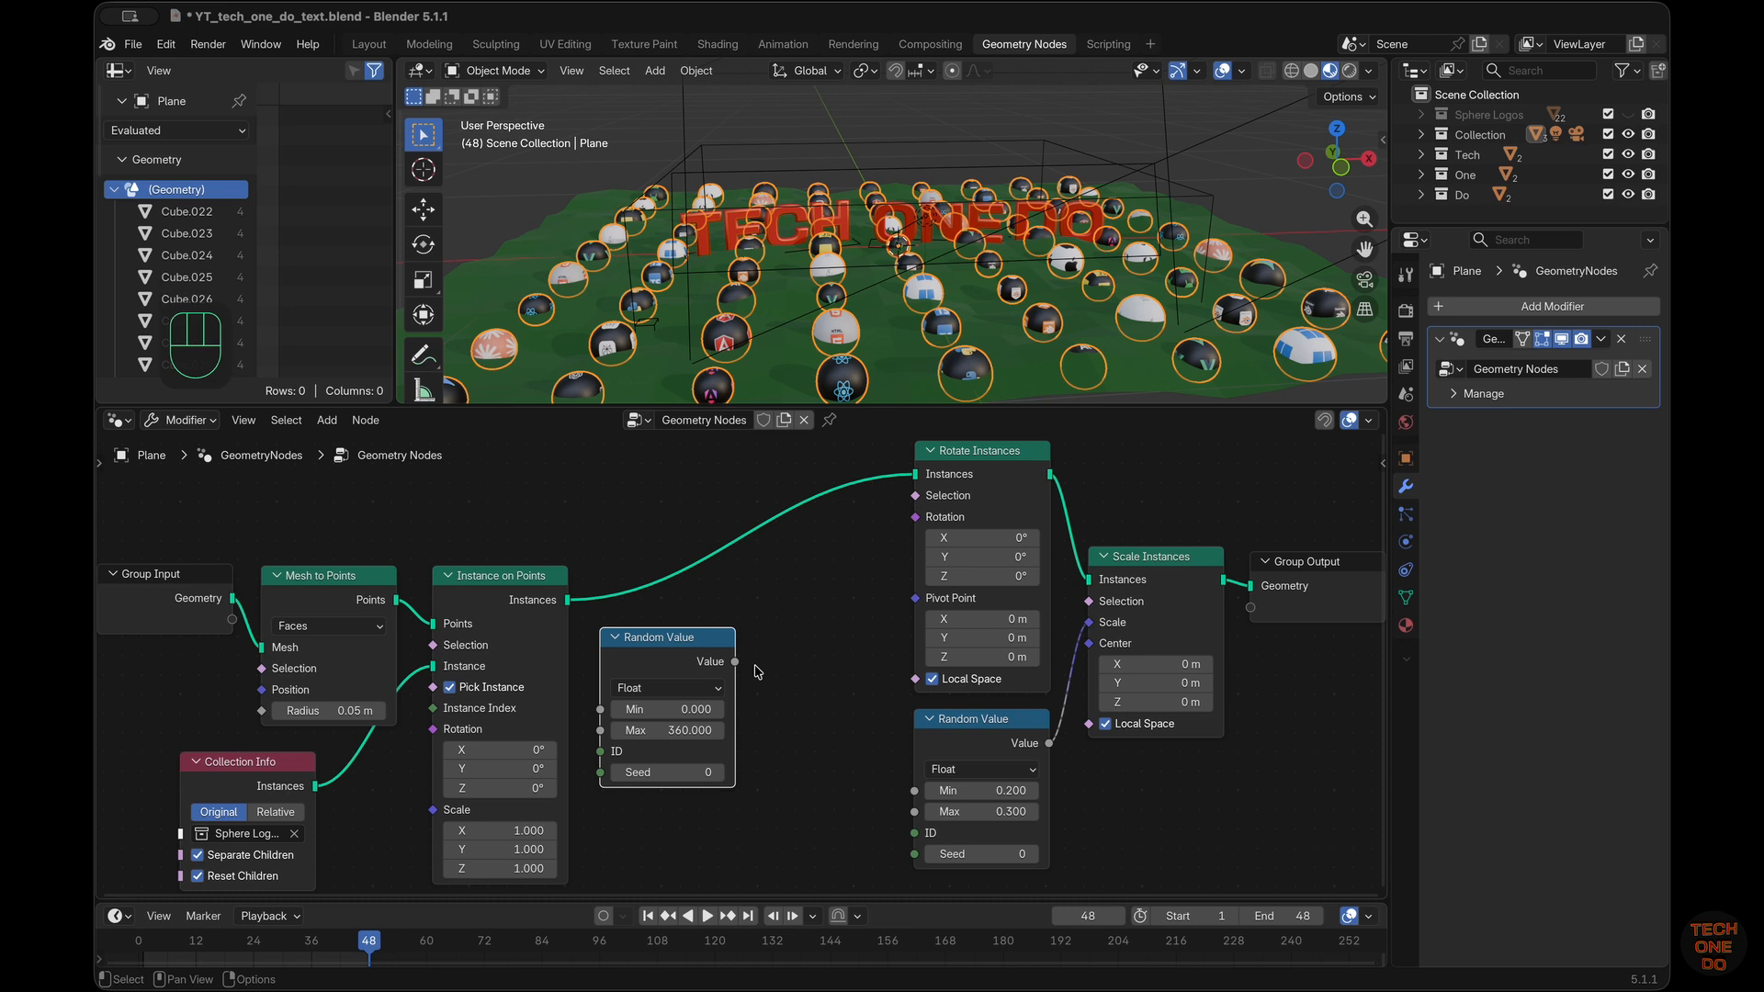
left_click_drag(735, 662, 915, 516)
Collapse the 360-max Random Value node and duplicate it twice, stacking the copies beneath it
left_click(616, 636)
key("shift+d")
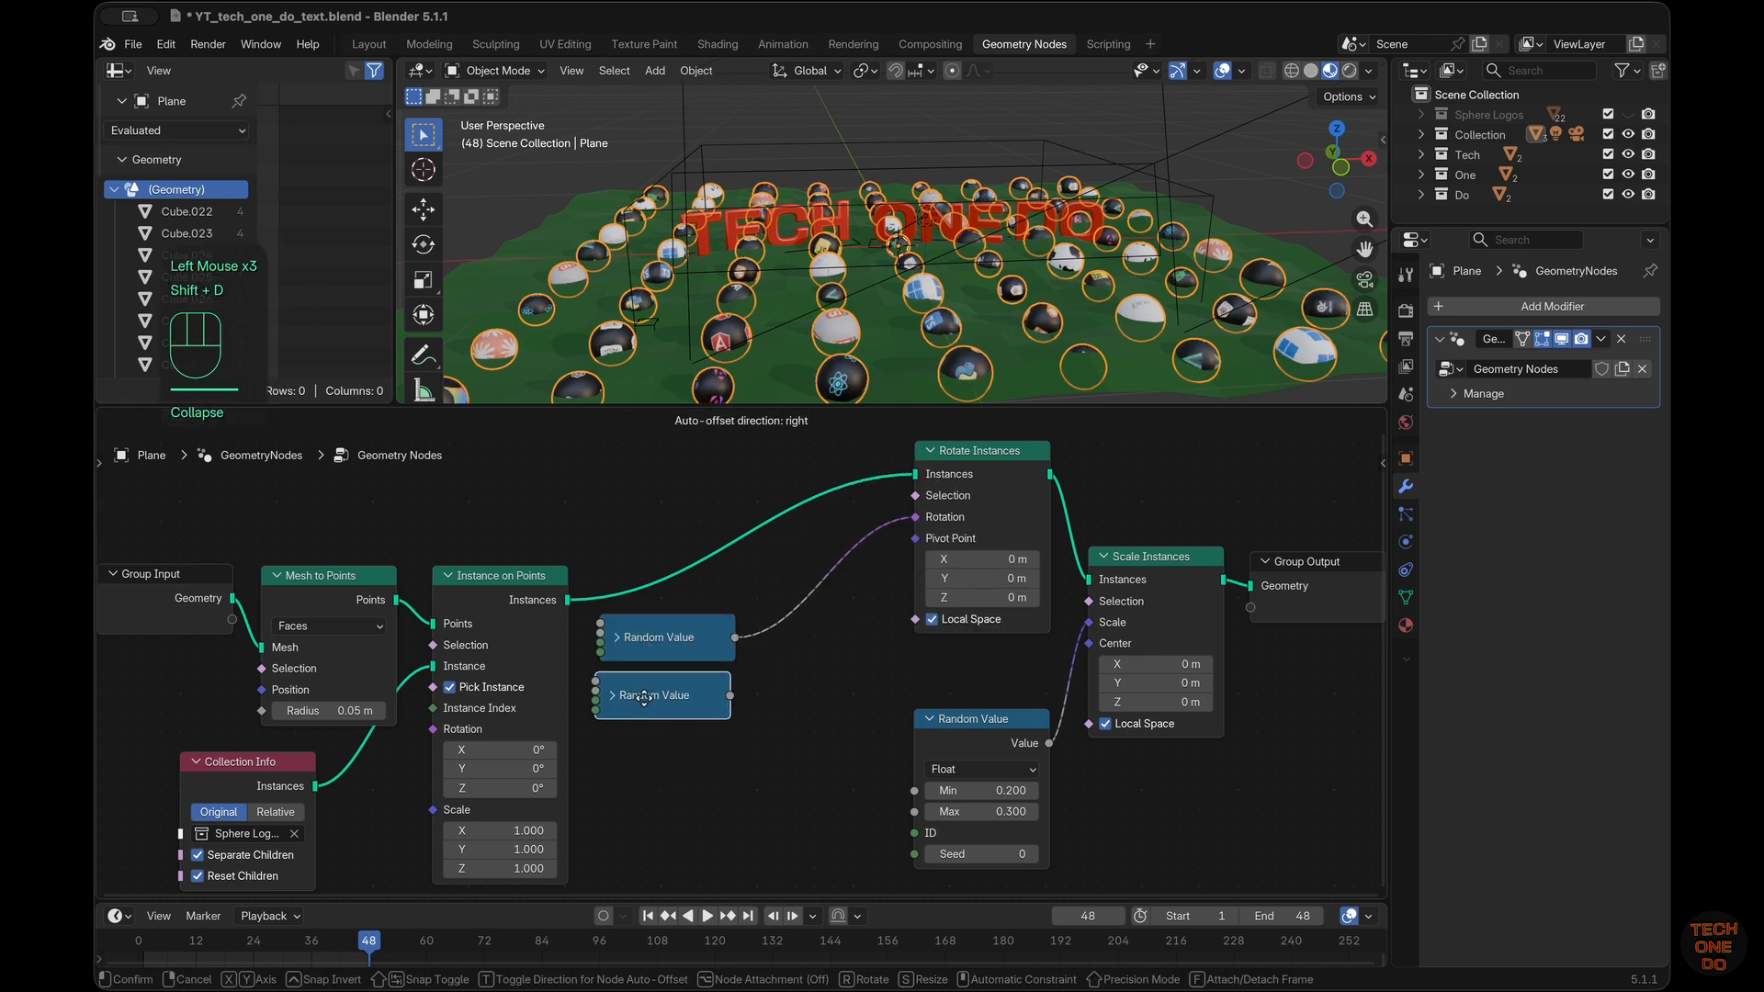
left_click(650, 709)
key("shift+d")
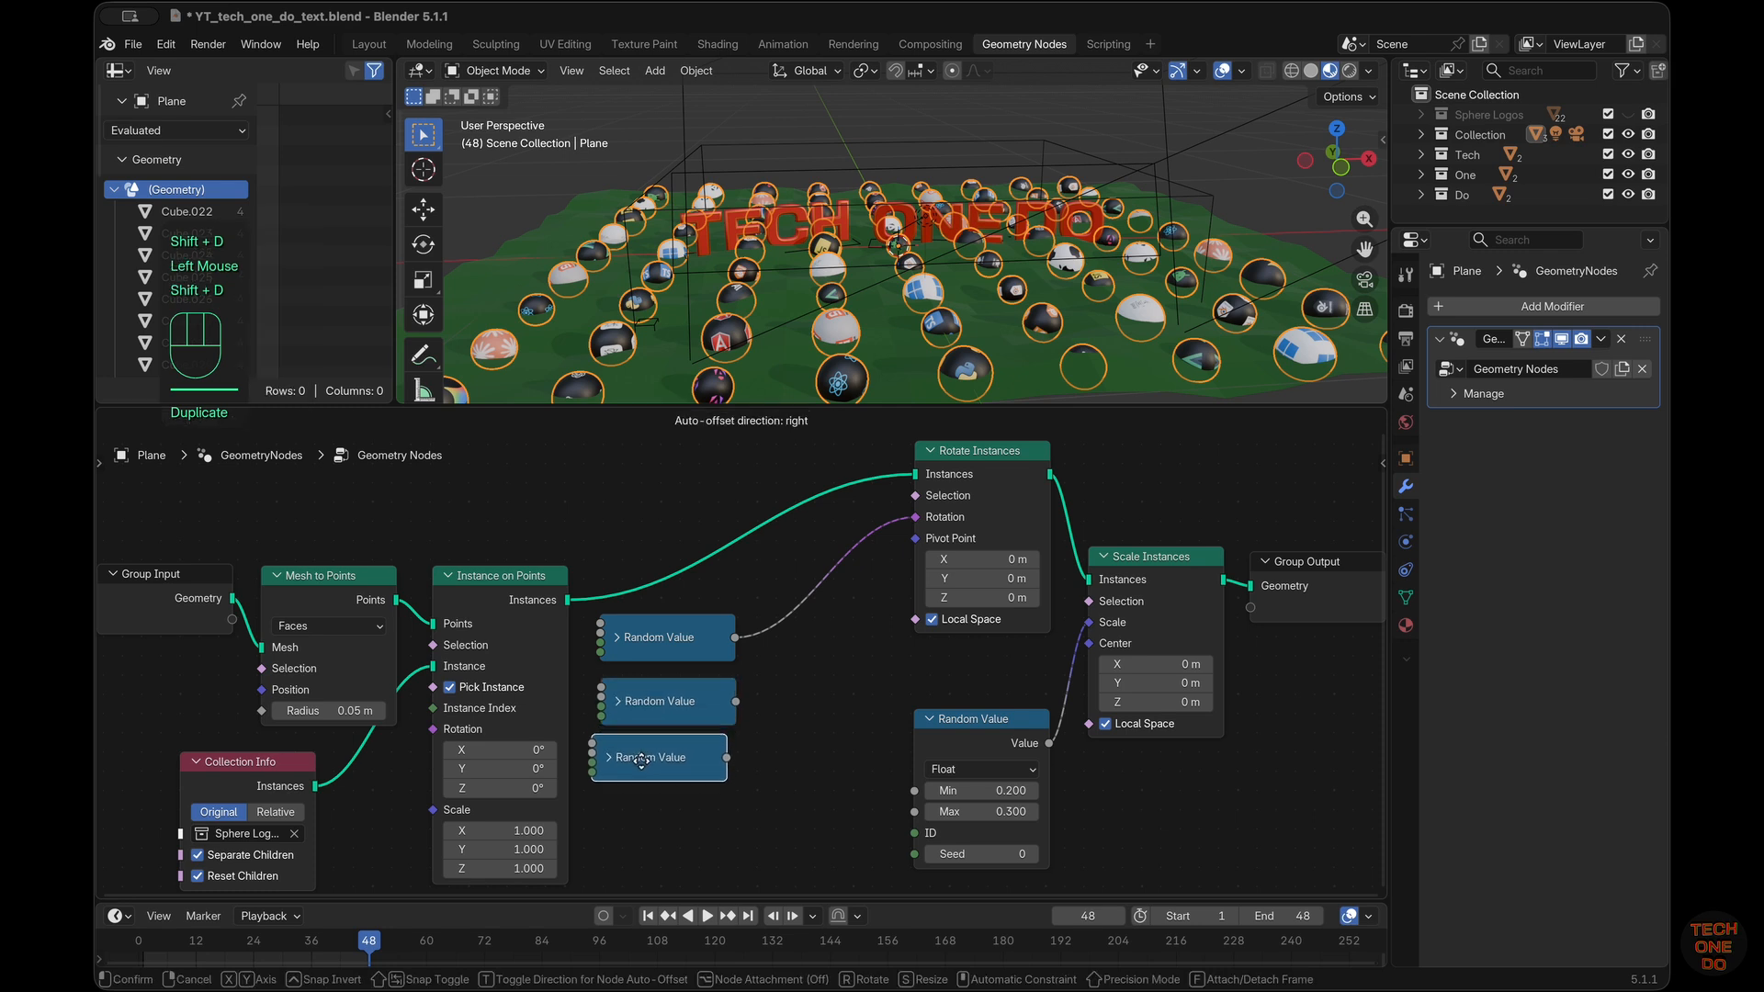
left_click(707, 760)
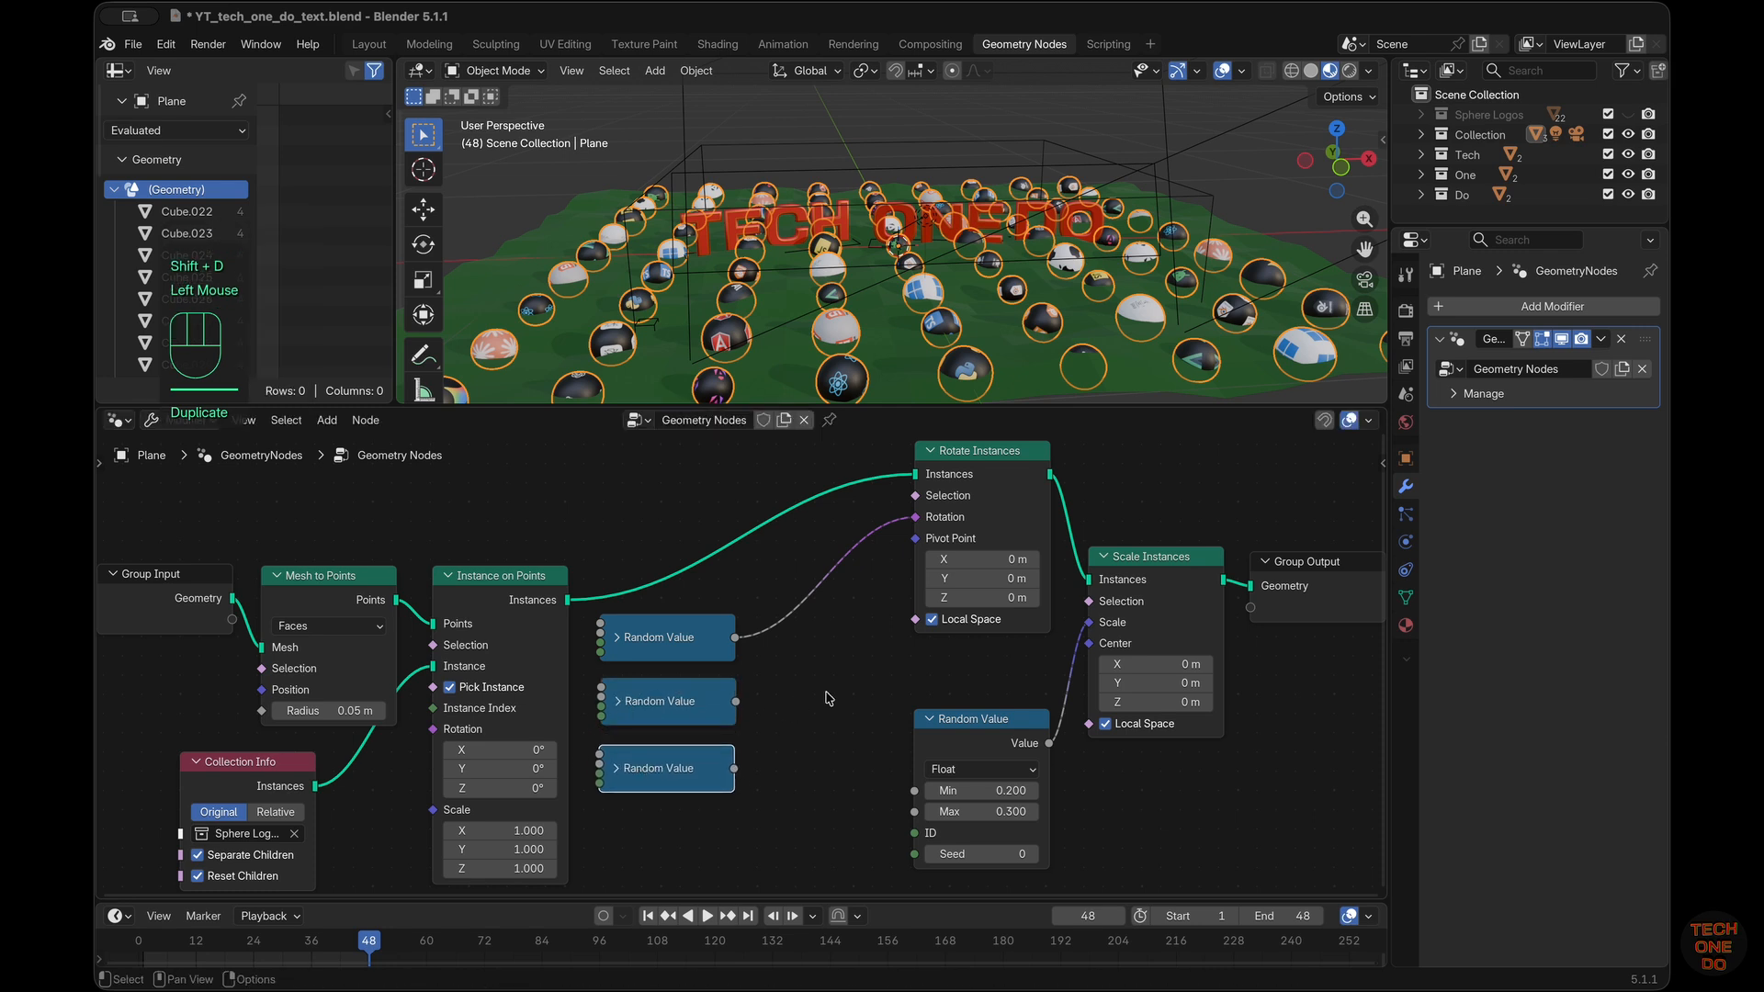
Add a Combine XYZ node, feed the three stacked Random Values into X, Y and Z, and link its Vector to Rotate Instances' Rotation
key("shift+a")
mouse_move(830, 696)
type("combine xyz")
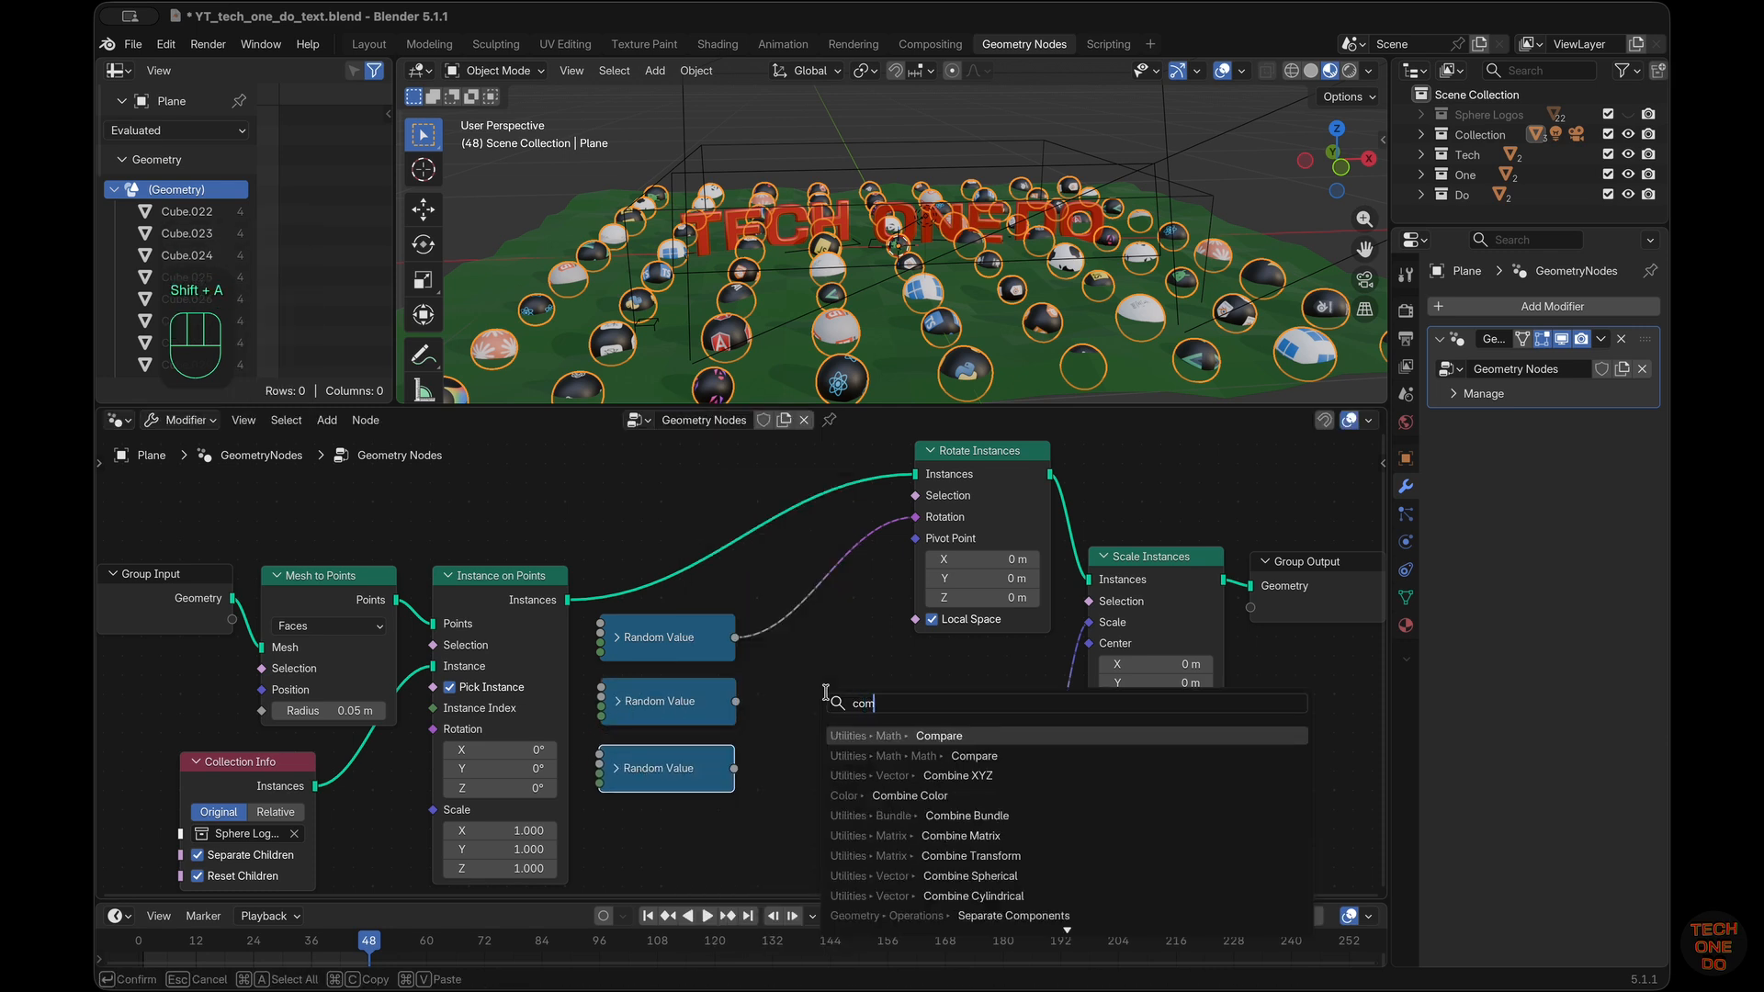
key("Return")
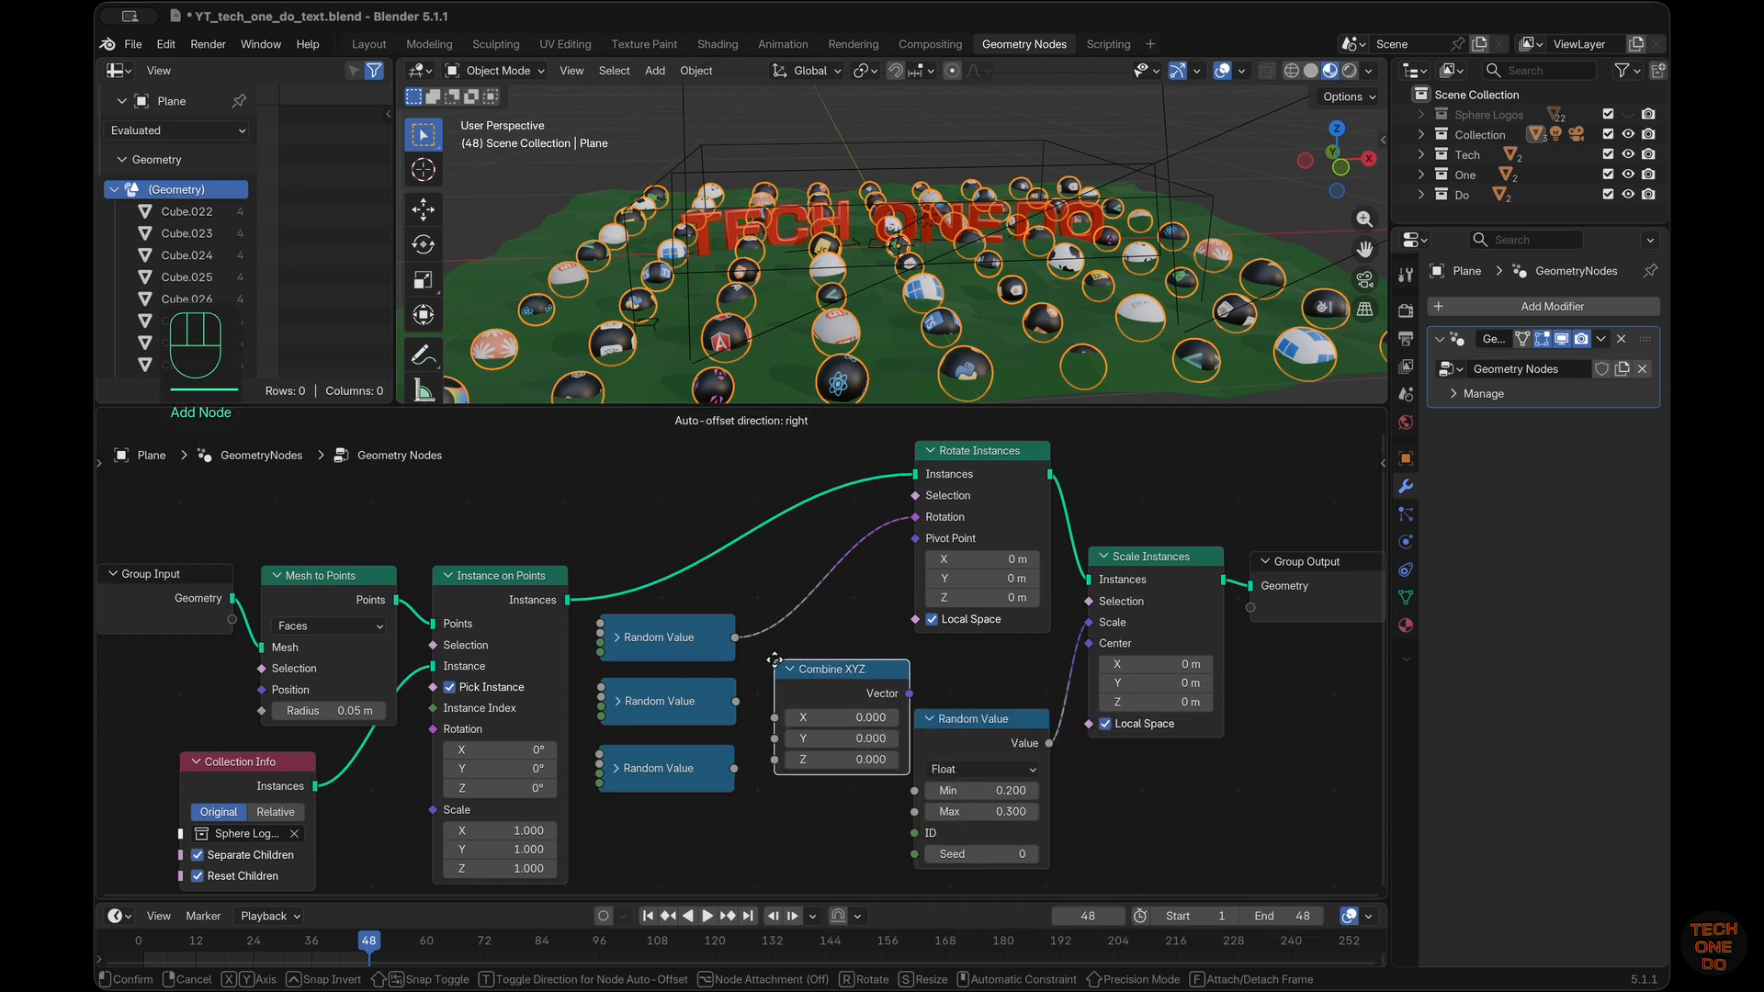
left_click(761, 640)
left_click(736, 643)
left_click_drag(734, 640, 916, 517)
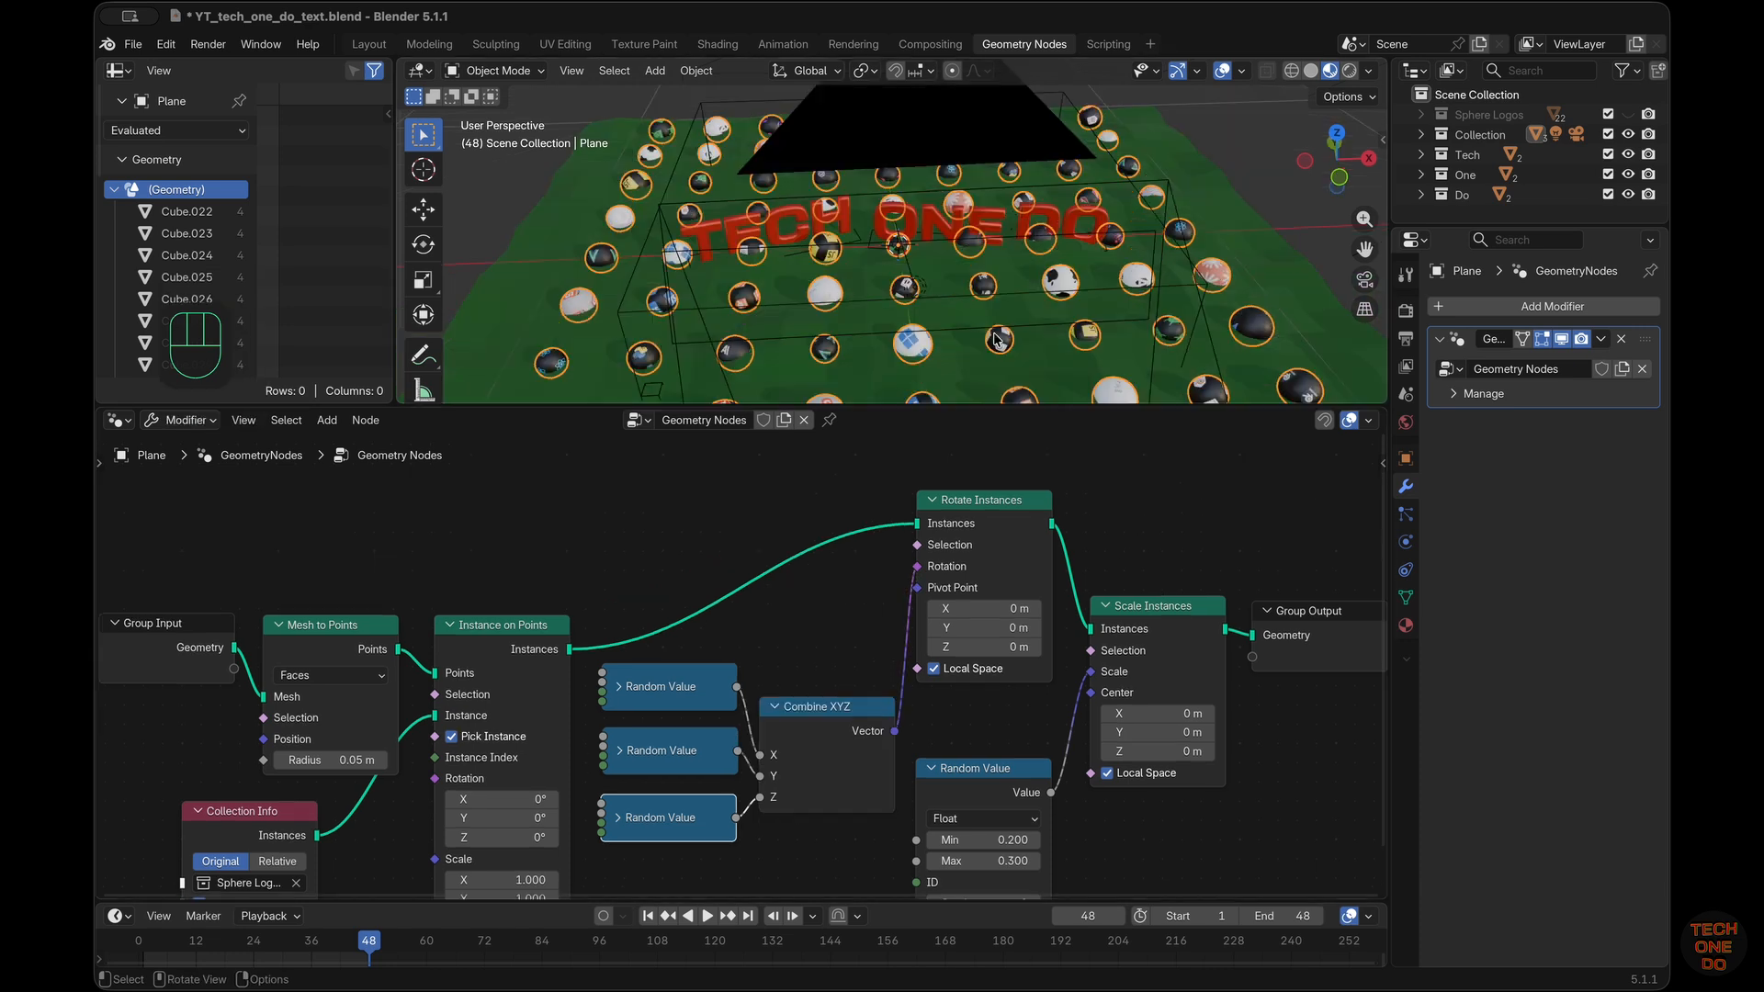
Collapse Rotate Instances and the Random Value feeding Scale Instances, moving that Random Value up beside the Scale input
scroll(997, 340, "down", 5)
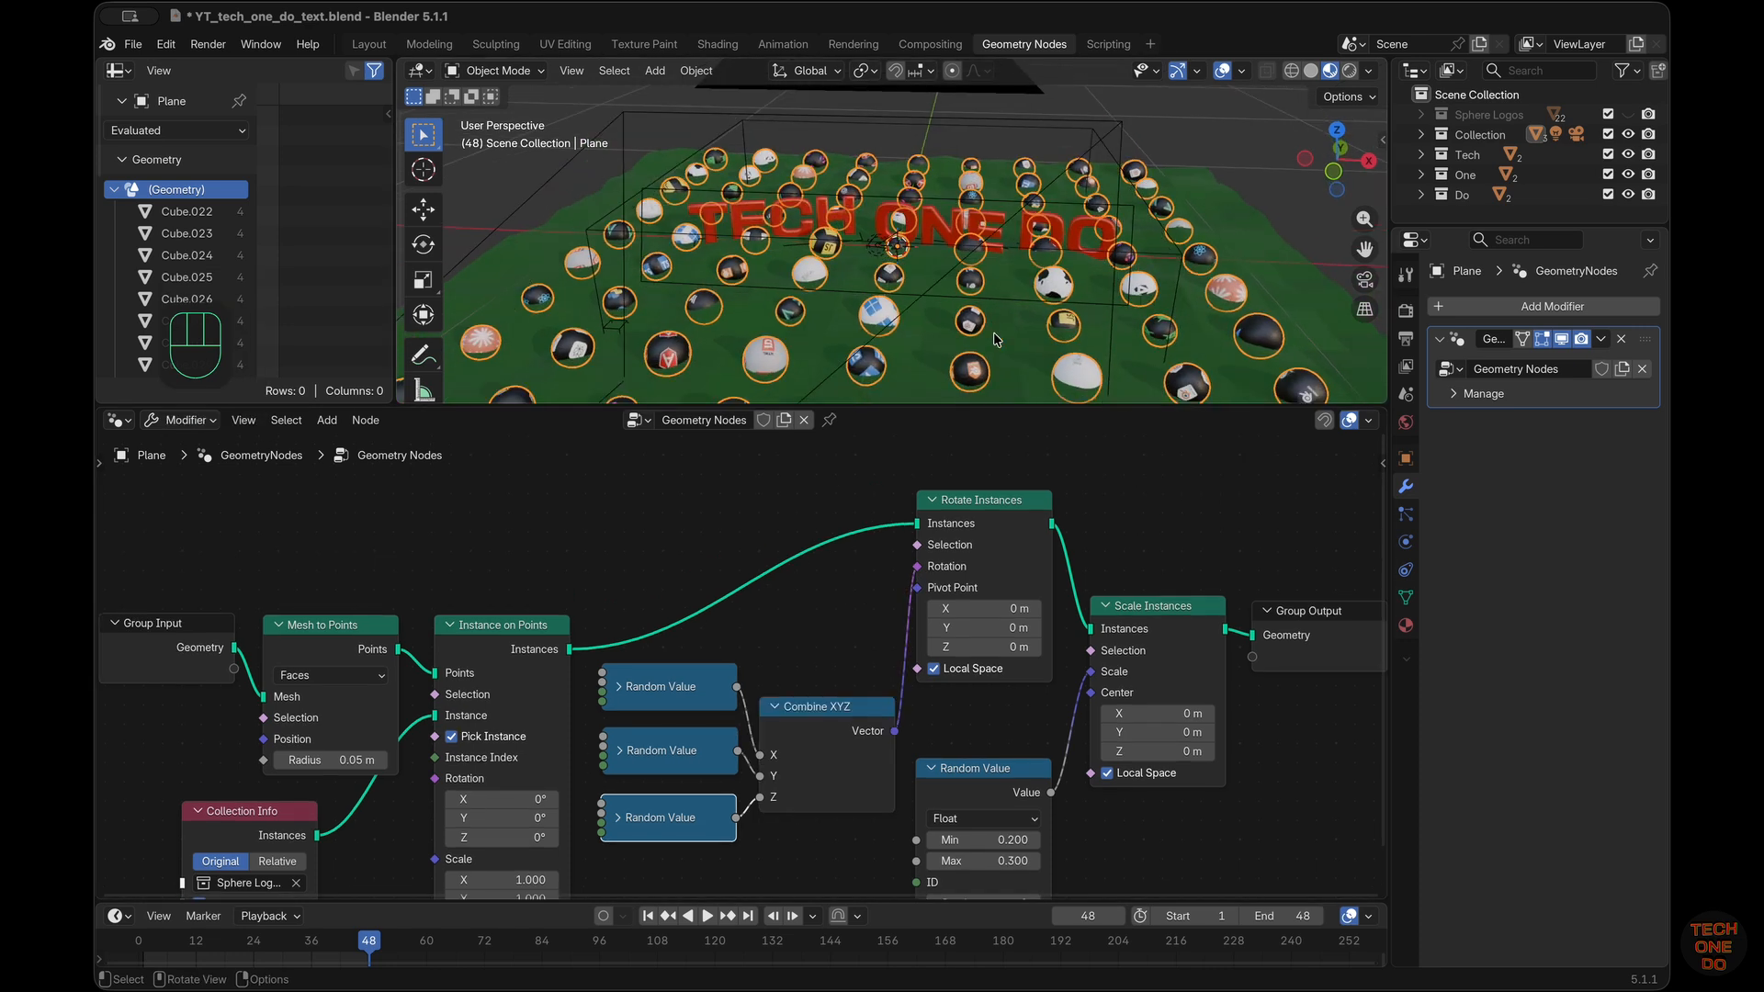
scroll(994, 340, "up", 5)
scroll(995, 340, "down", 5)
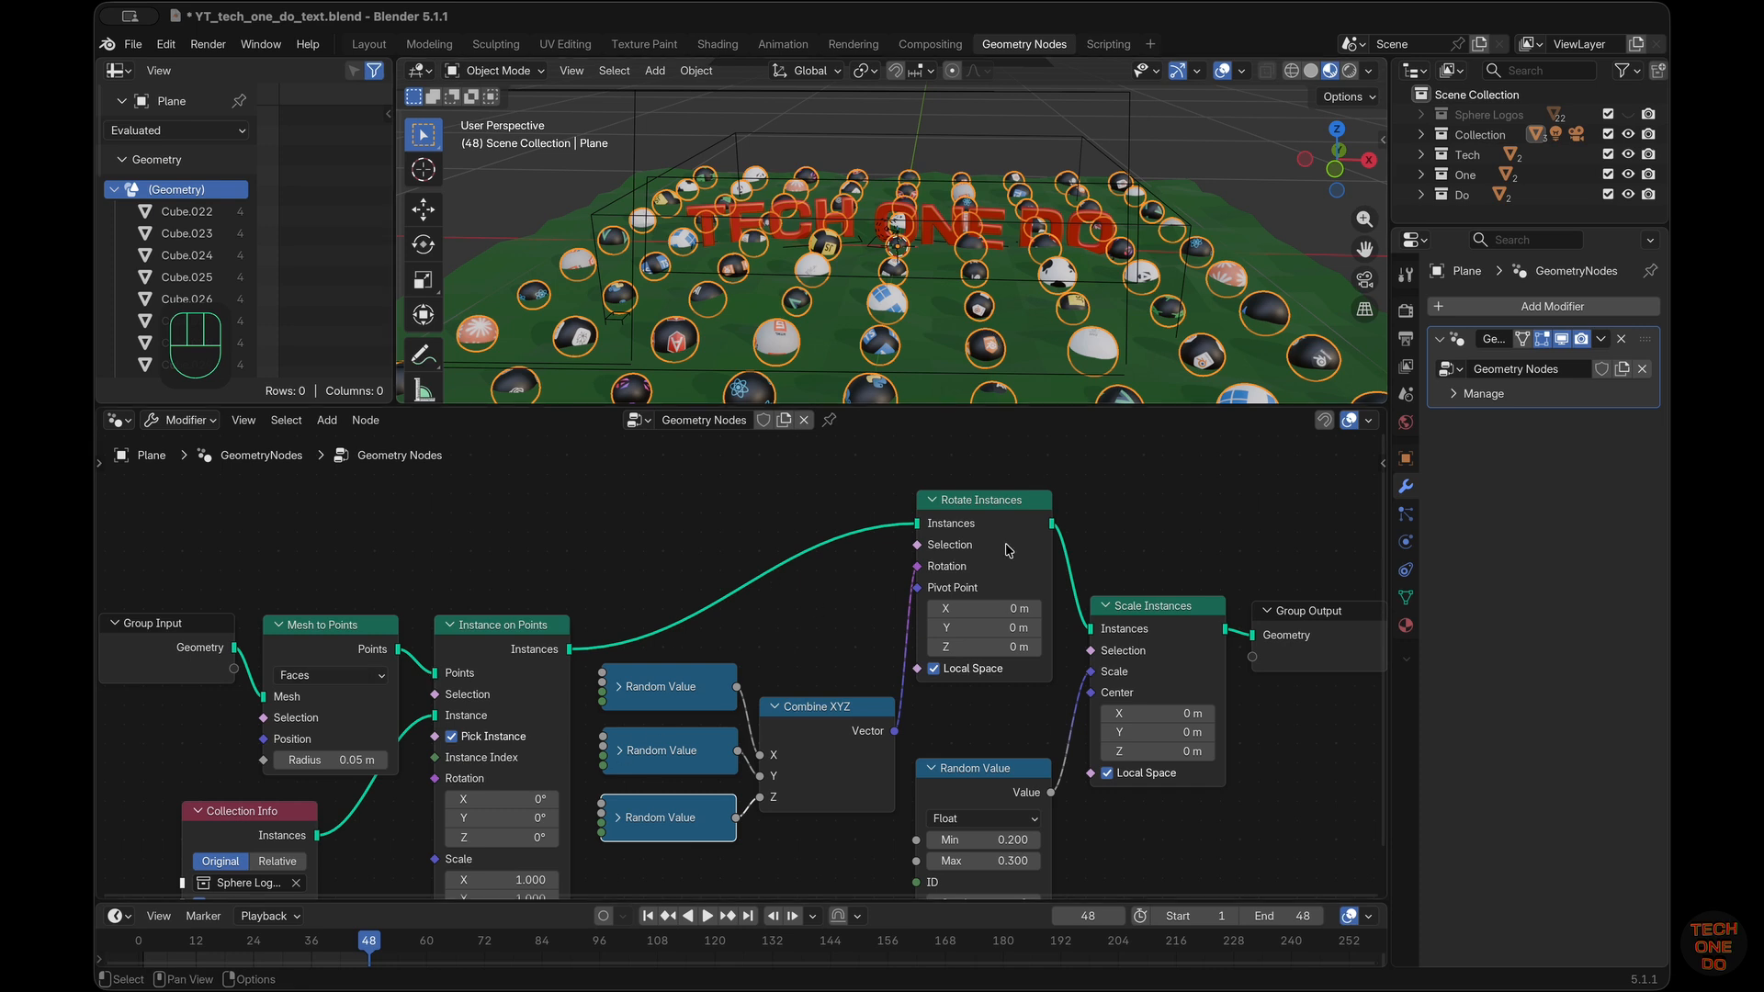
left_click(934, 505)
left_click_drag(971, 775, 976, 677)
left_click(938, 674)
Move Instance on Points, Mesh to Points and Group Input up into a row, with Collection Info beneath Mesh to Points
left_click_drag(476, 641, 502, 525)
left_click_drag(358, 625, 393, 496)
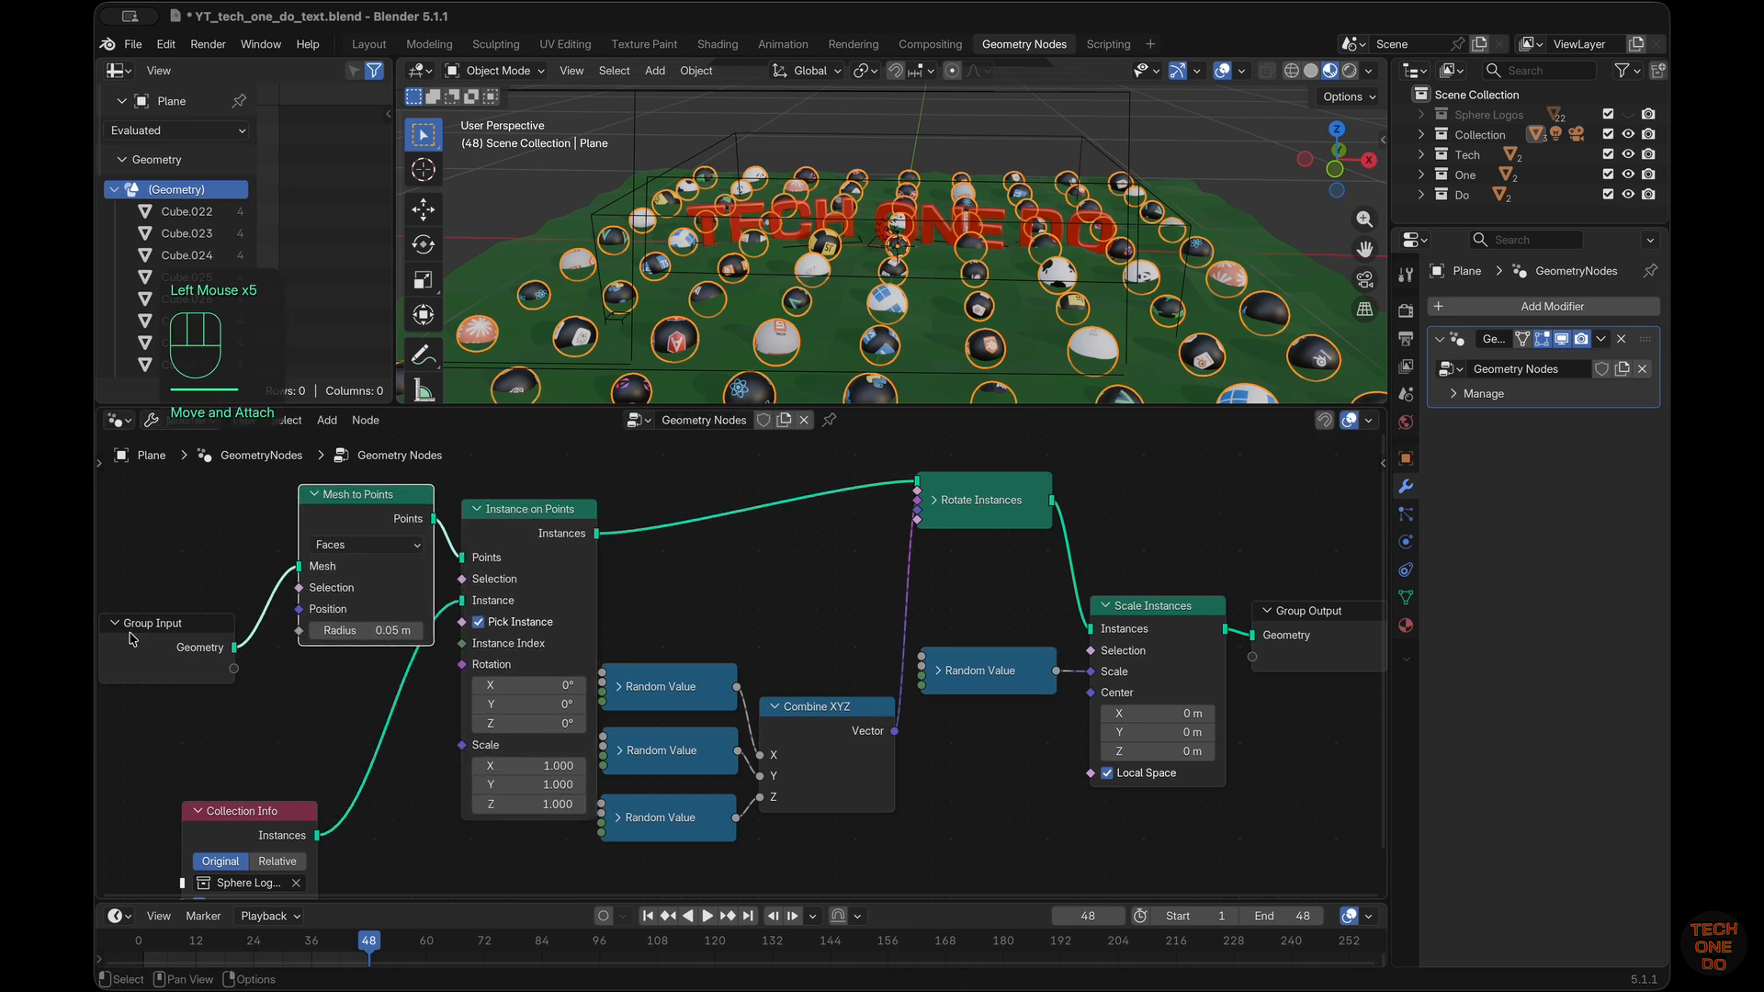
left_click_drag(139, 623, 170, 496)
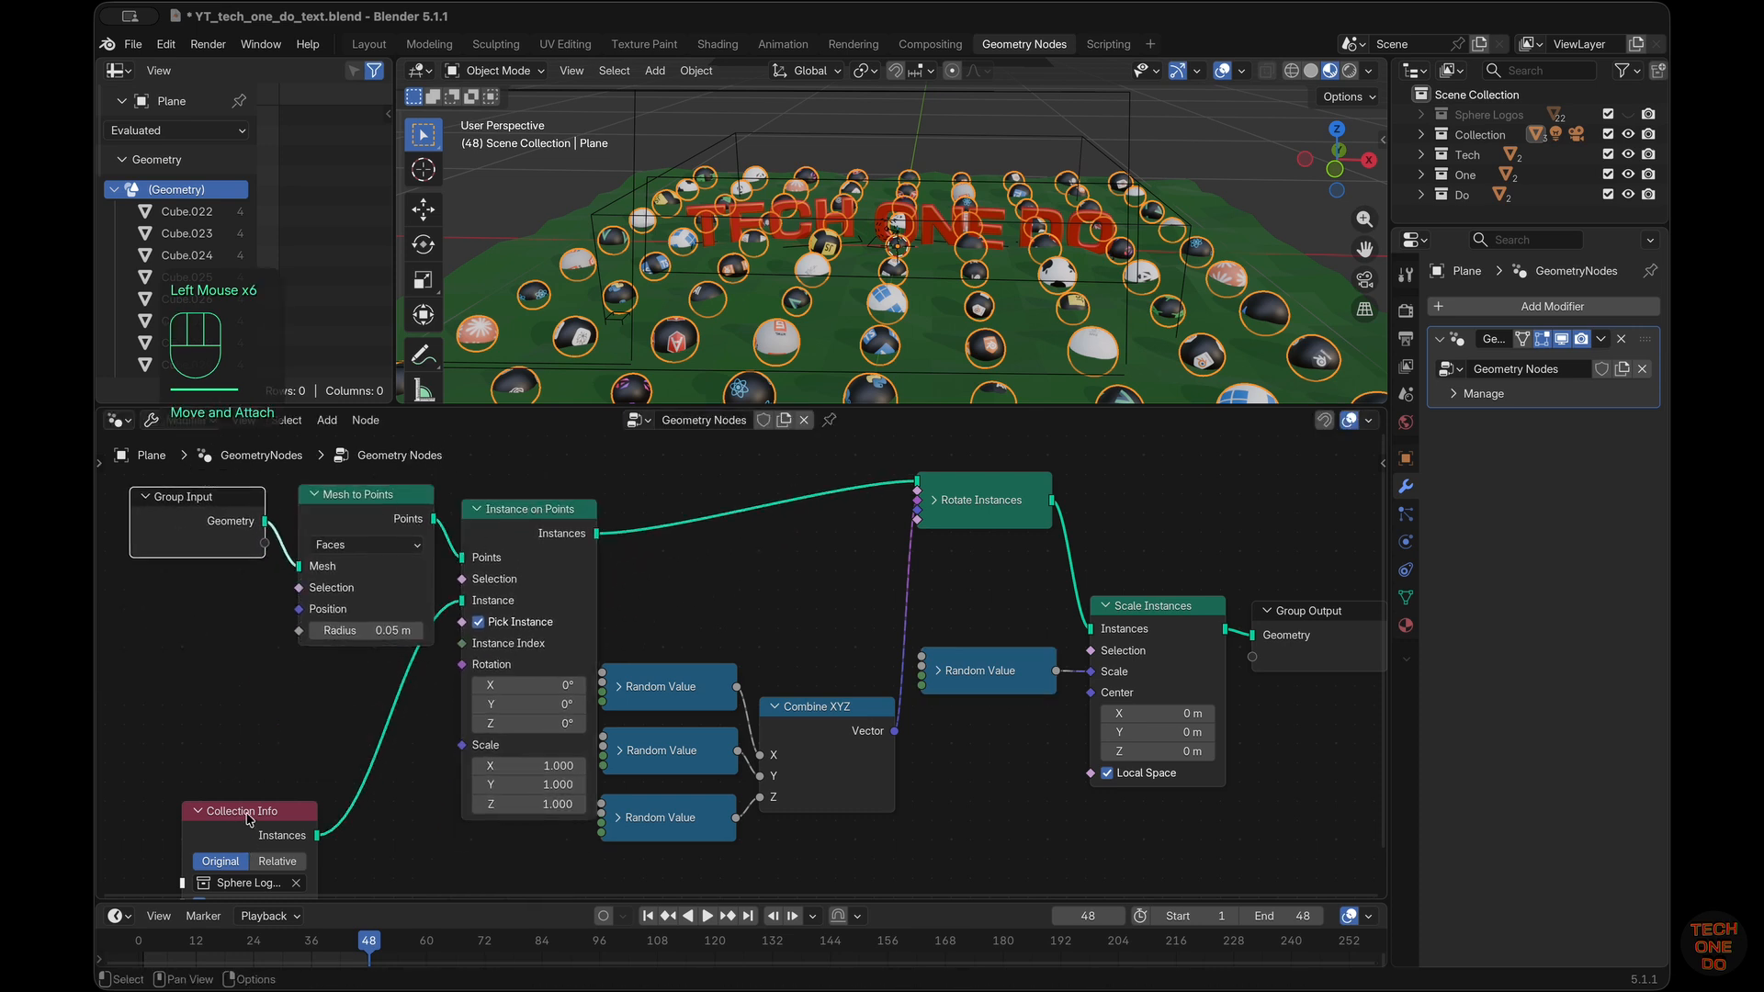
left_click_drag(248, 817, 372, 710)
Rearrange the three rotation Random Value nodes beside Instance on Points and raise Combine XYZ next to the uppermost one
left_click_drag(718, 685, 724, 574)
left_click_drag(709, 770, 716, 717)
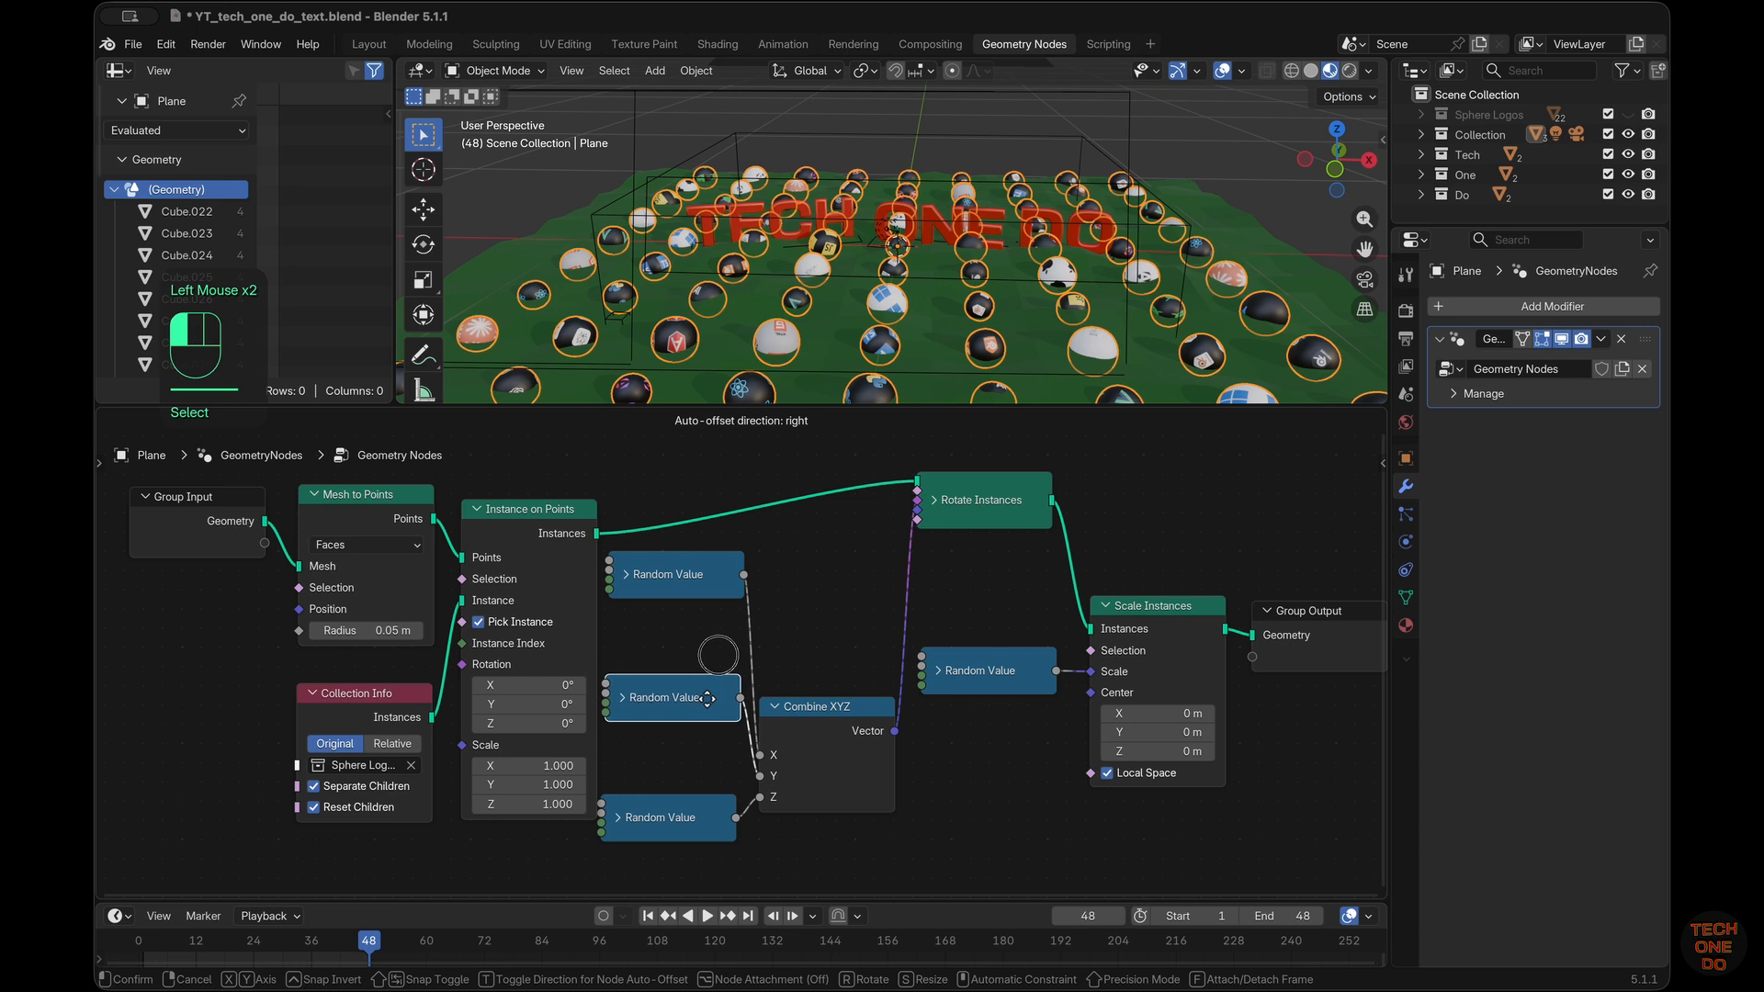
left_click_drag(709, 800, 714, 766)
left_click_drag(806, 711, 823, 650)
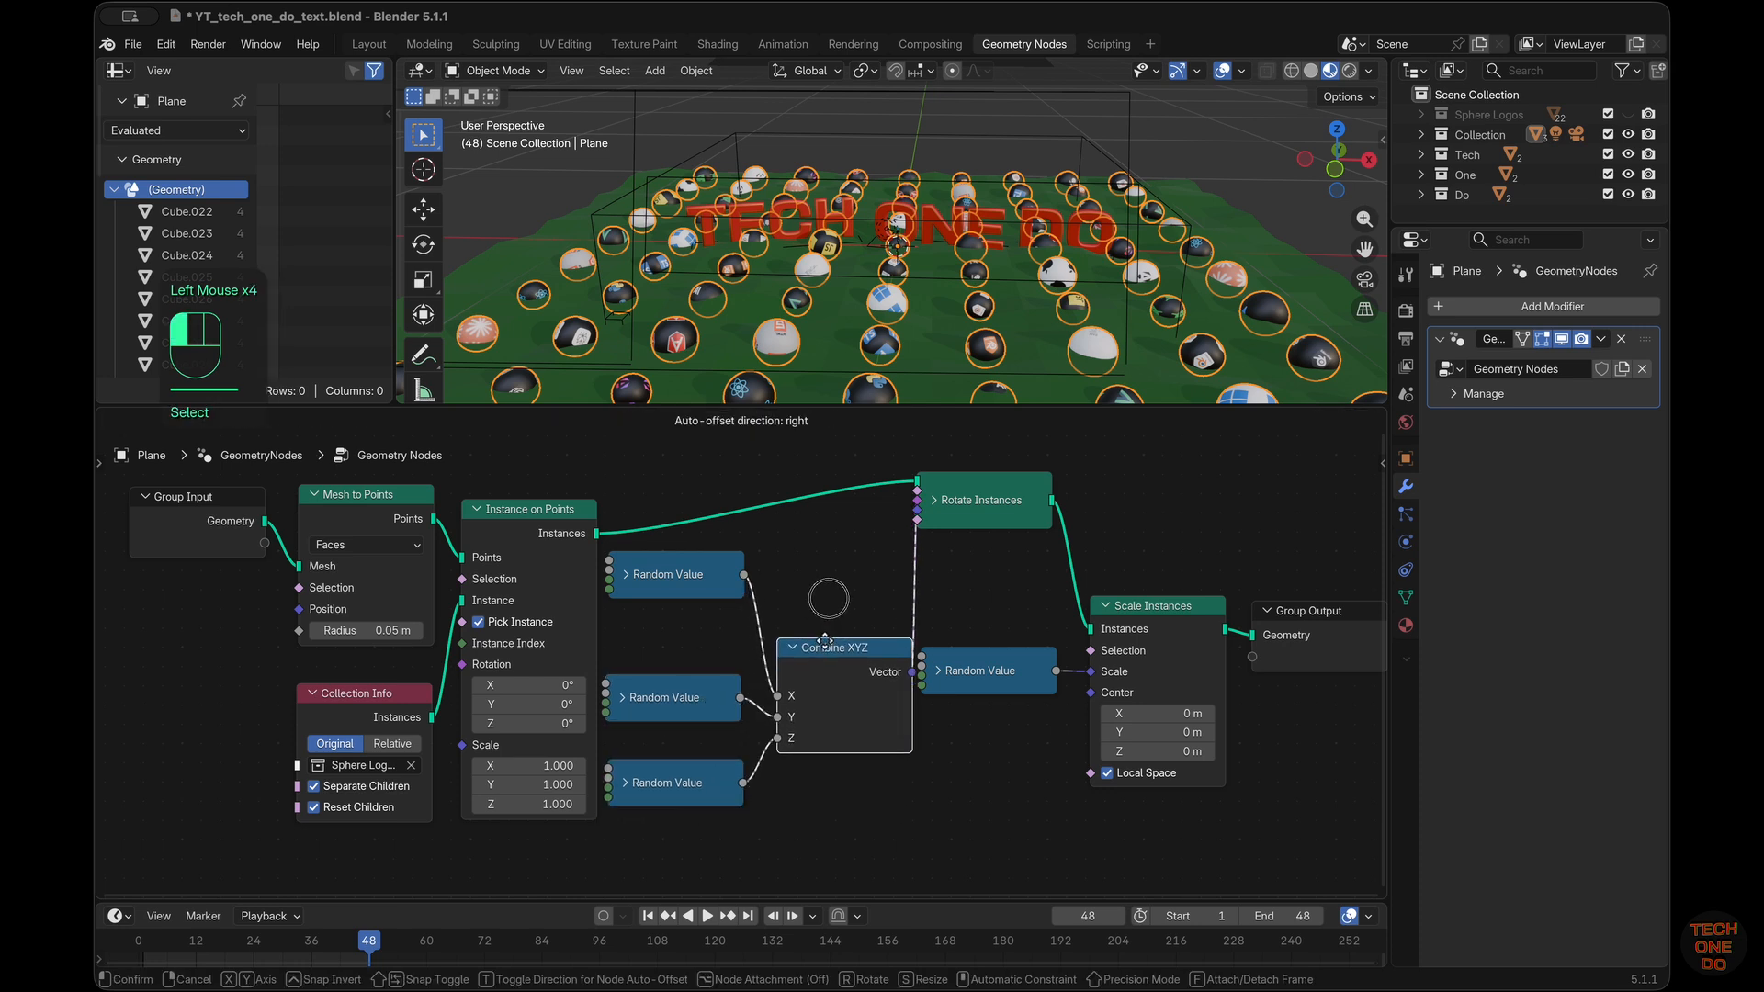
left_click_drag(824, 651, 815, 579)
Add another Random Value node below Group Input, next to Mesh to Points
left_click(256, 701)
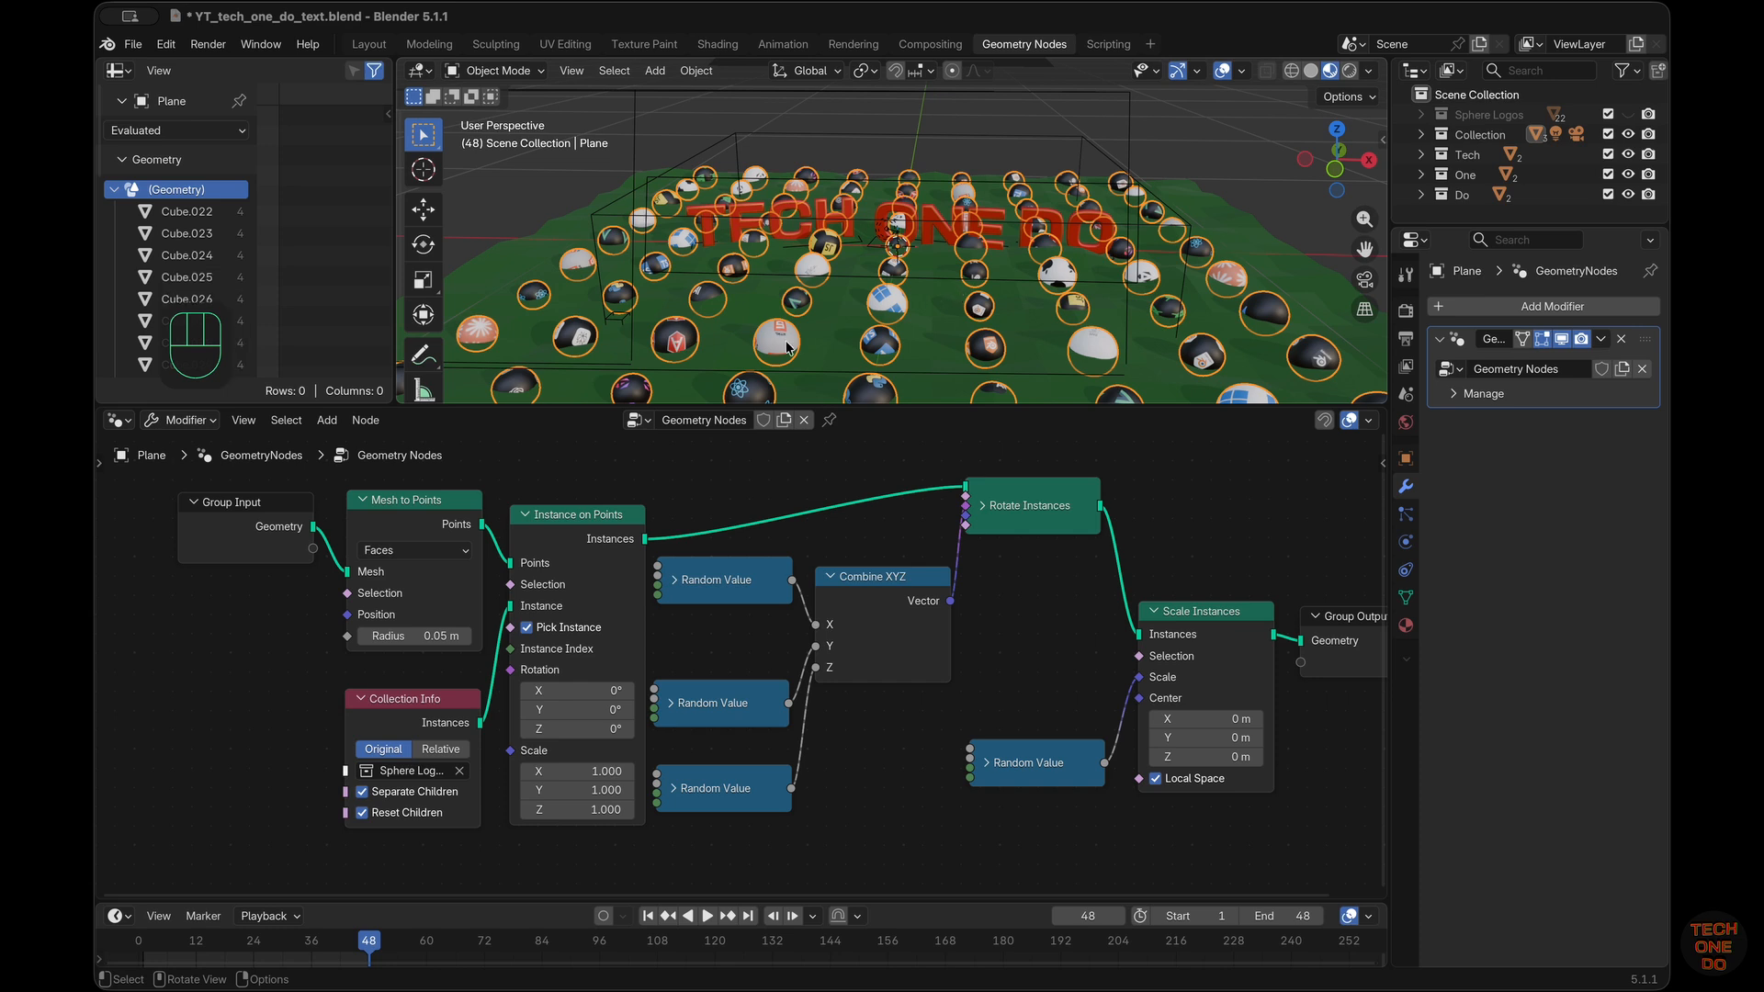
key("shift+a")
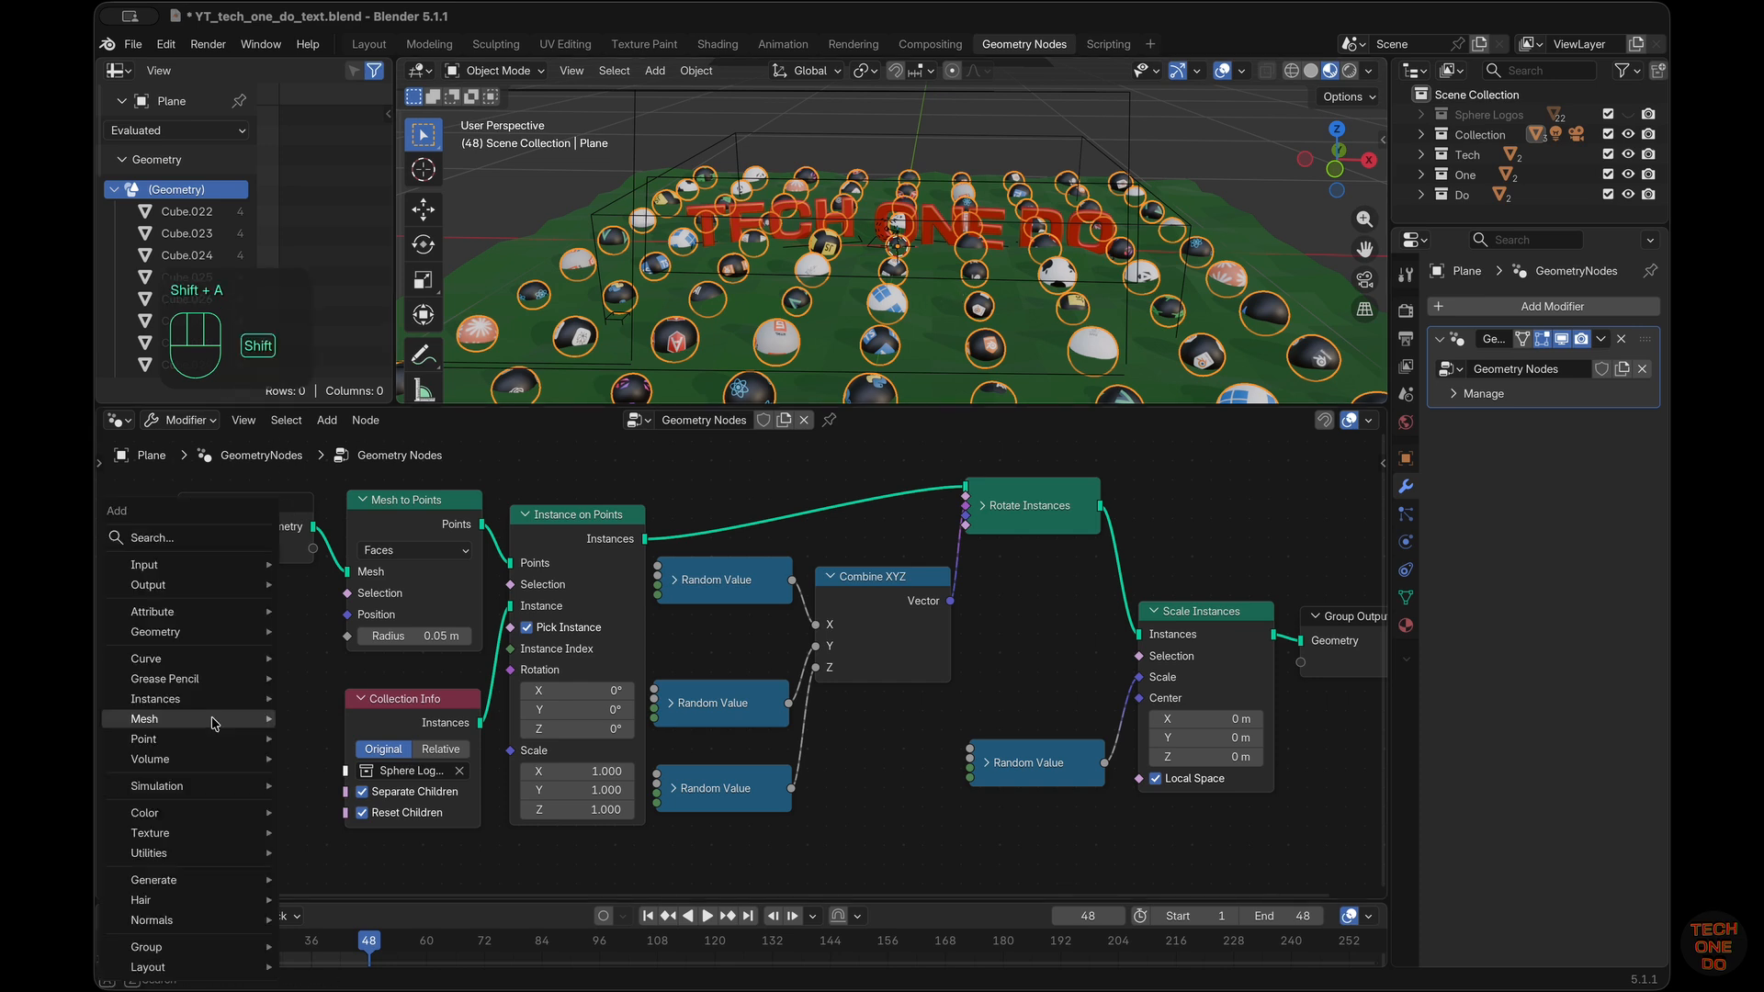
mouse_move(213, 721)
type("random")
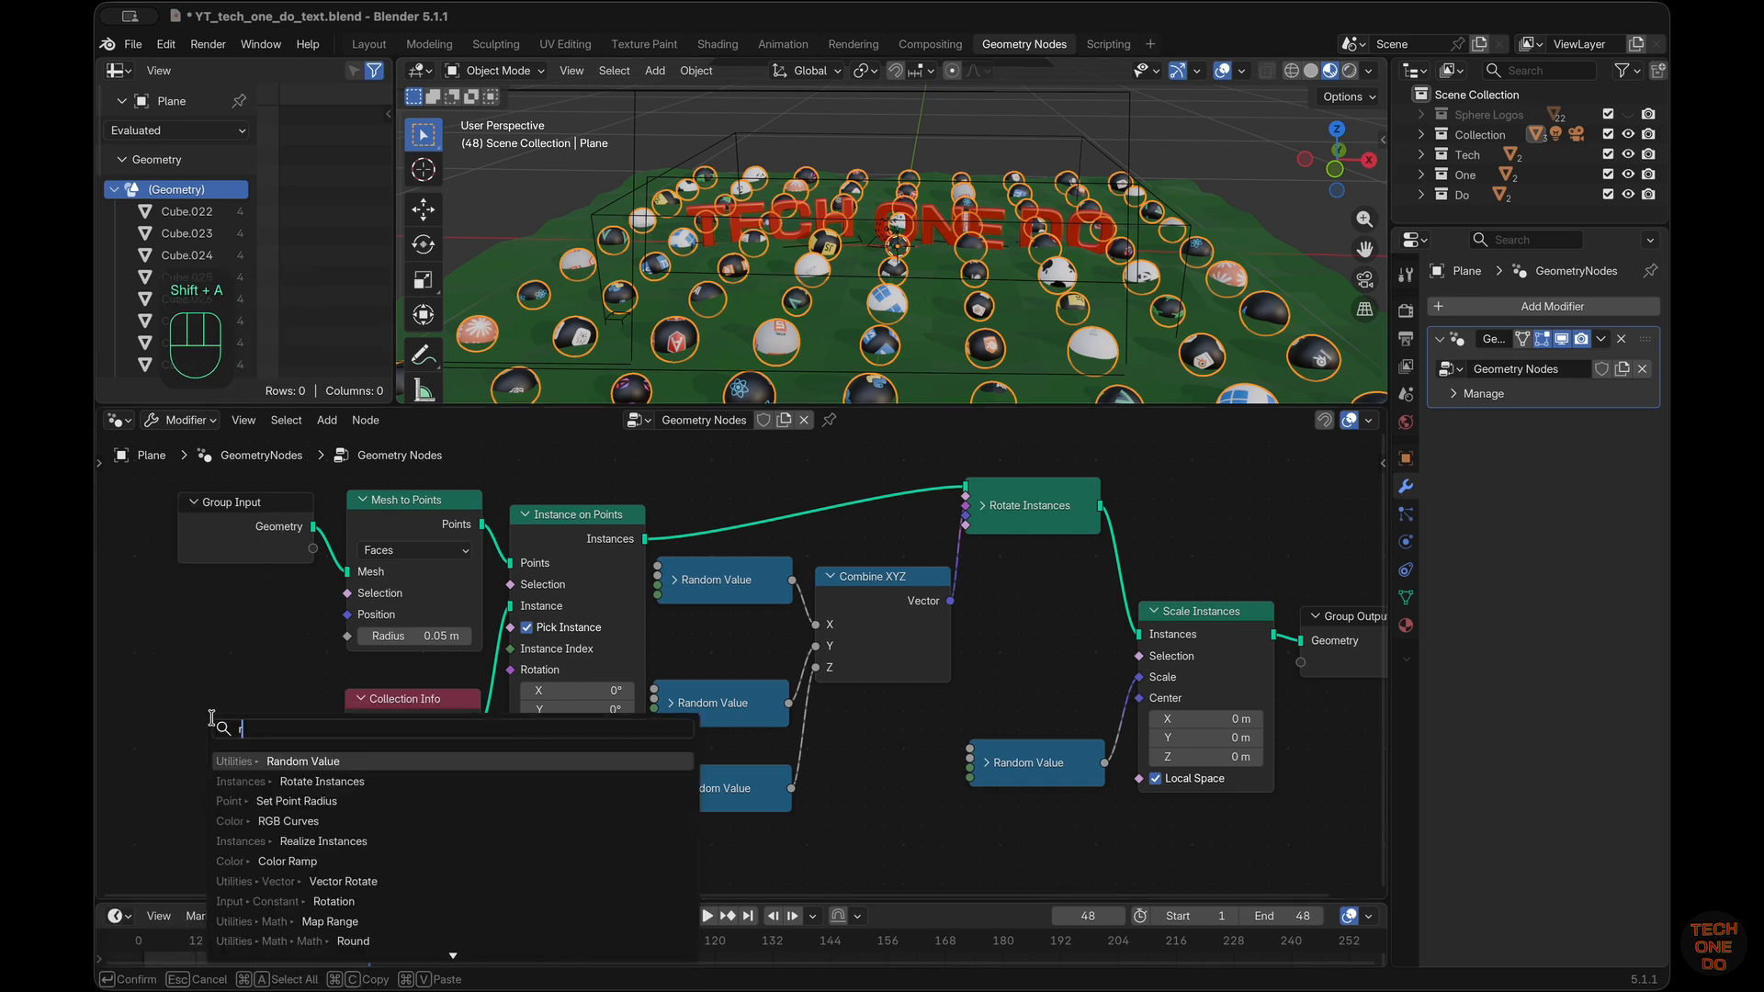
key("Return")
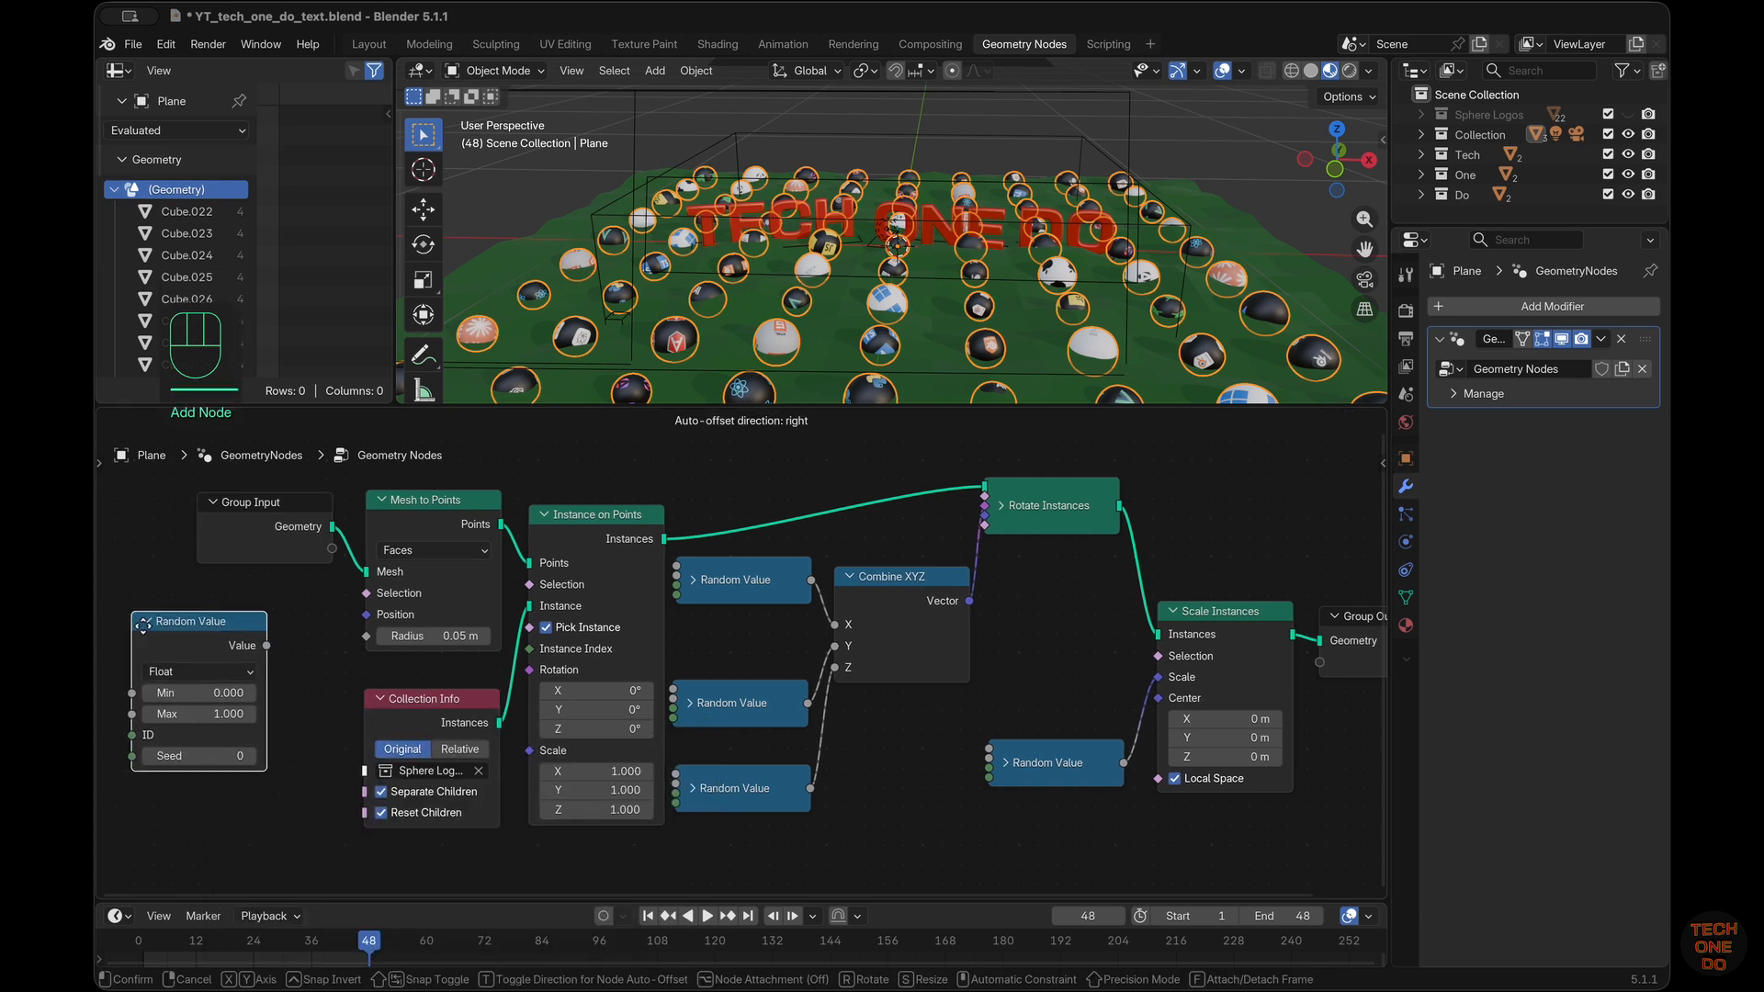
left_click(189, 628)
Switch the Random Value below Group Input to Boolean and connect its Value to the Selection of Mesh to Points
left_click(247, 687)
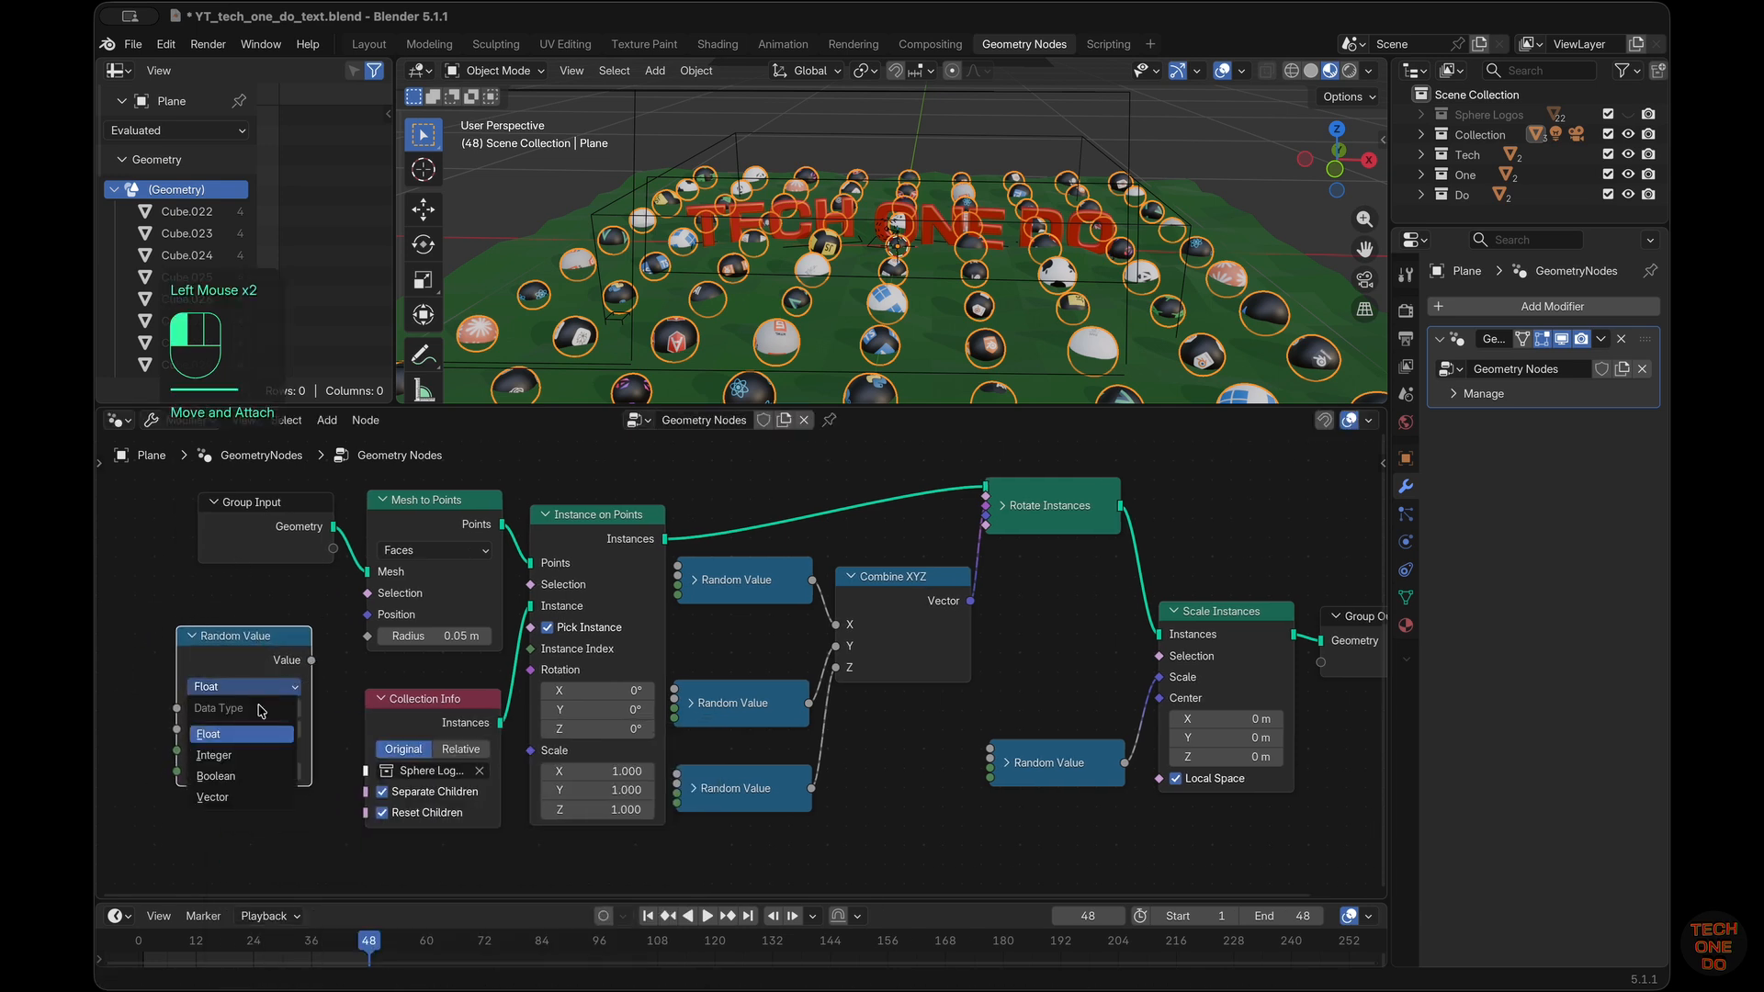
left_click(256, 777)
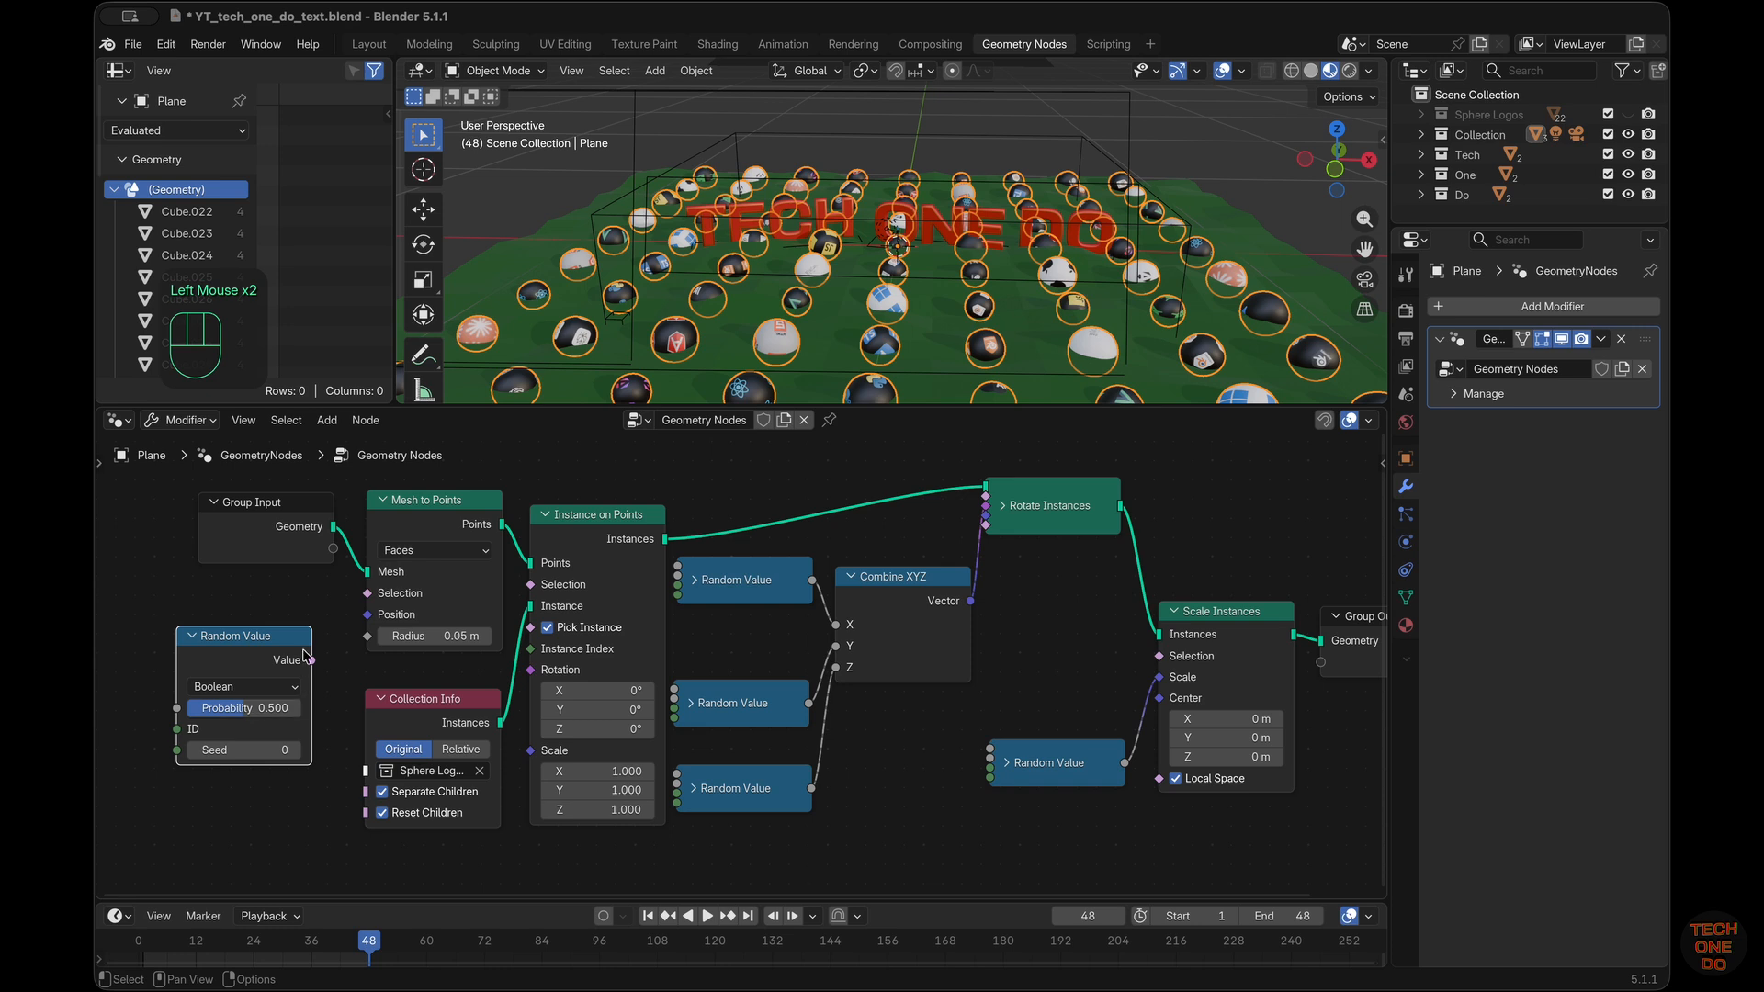
left_click_drag(312, 661, 367, 595)
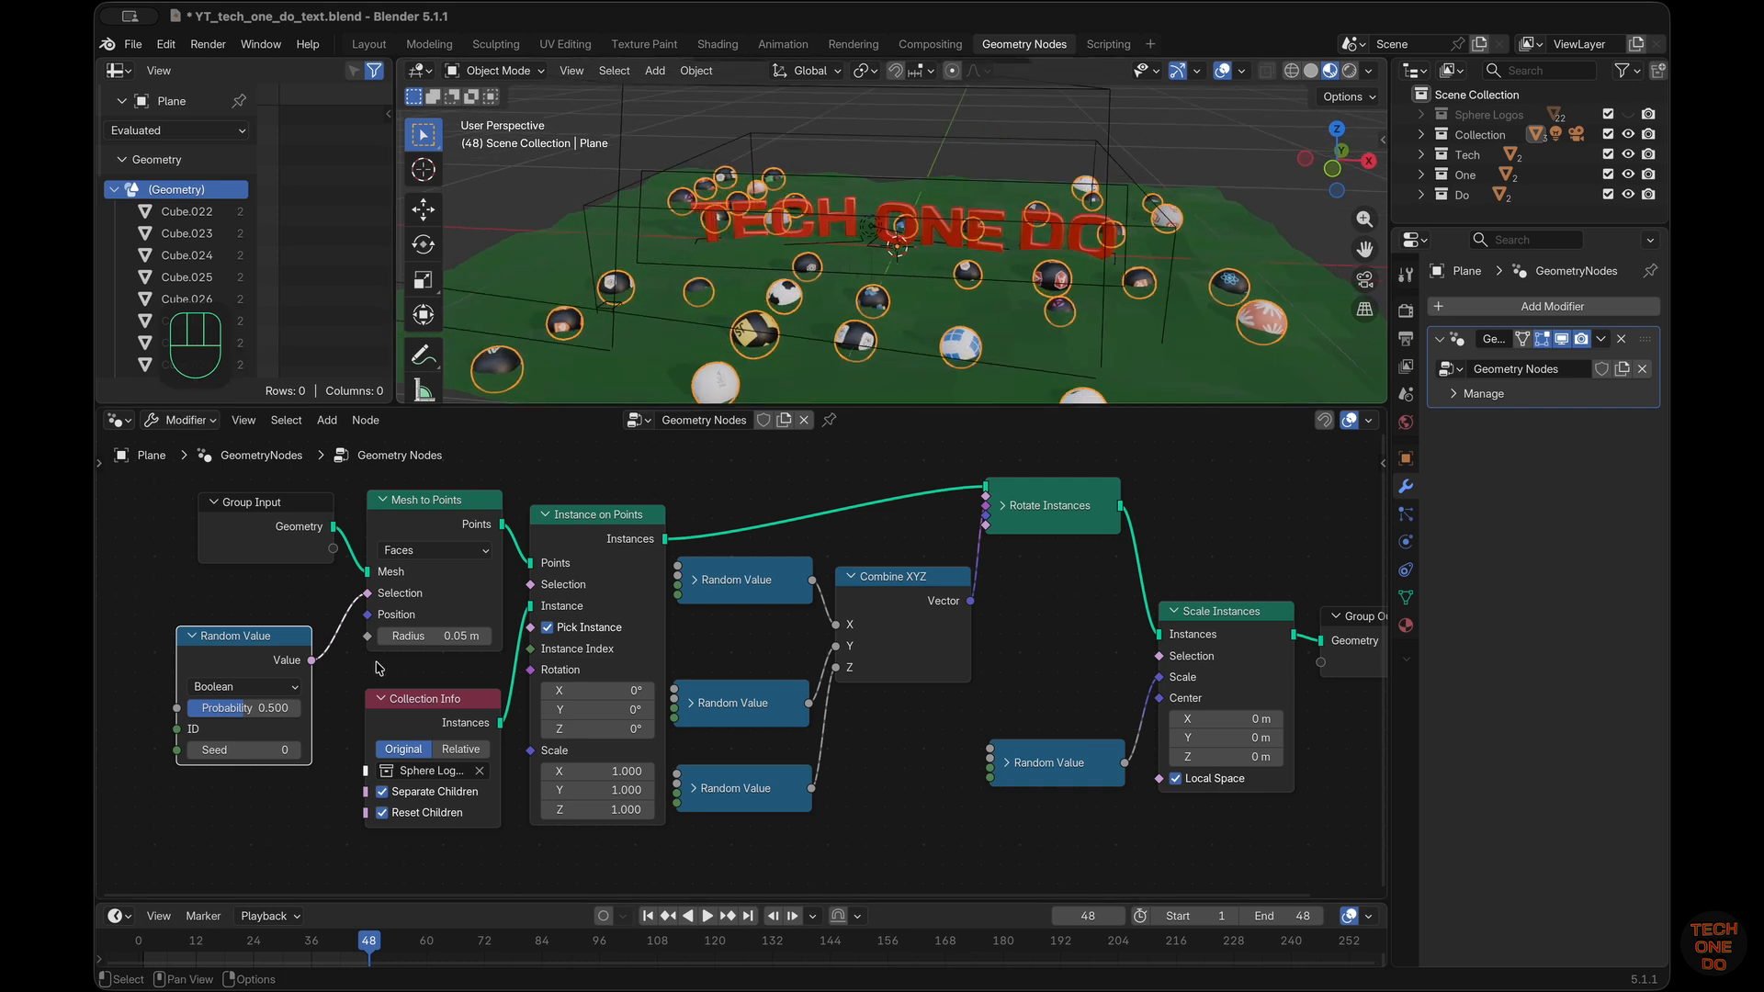
Set the Boolean Random Value's Probability to 0.553, inspect the scattered spheres around the text, and deselect the node
left_click_drag(250, 711, 288, 663)
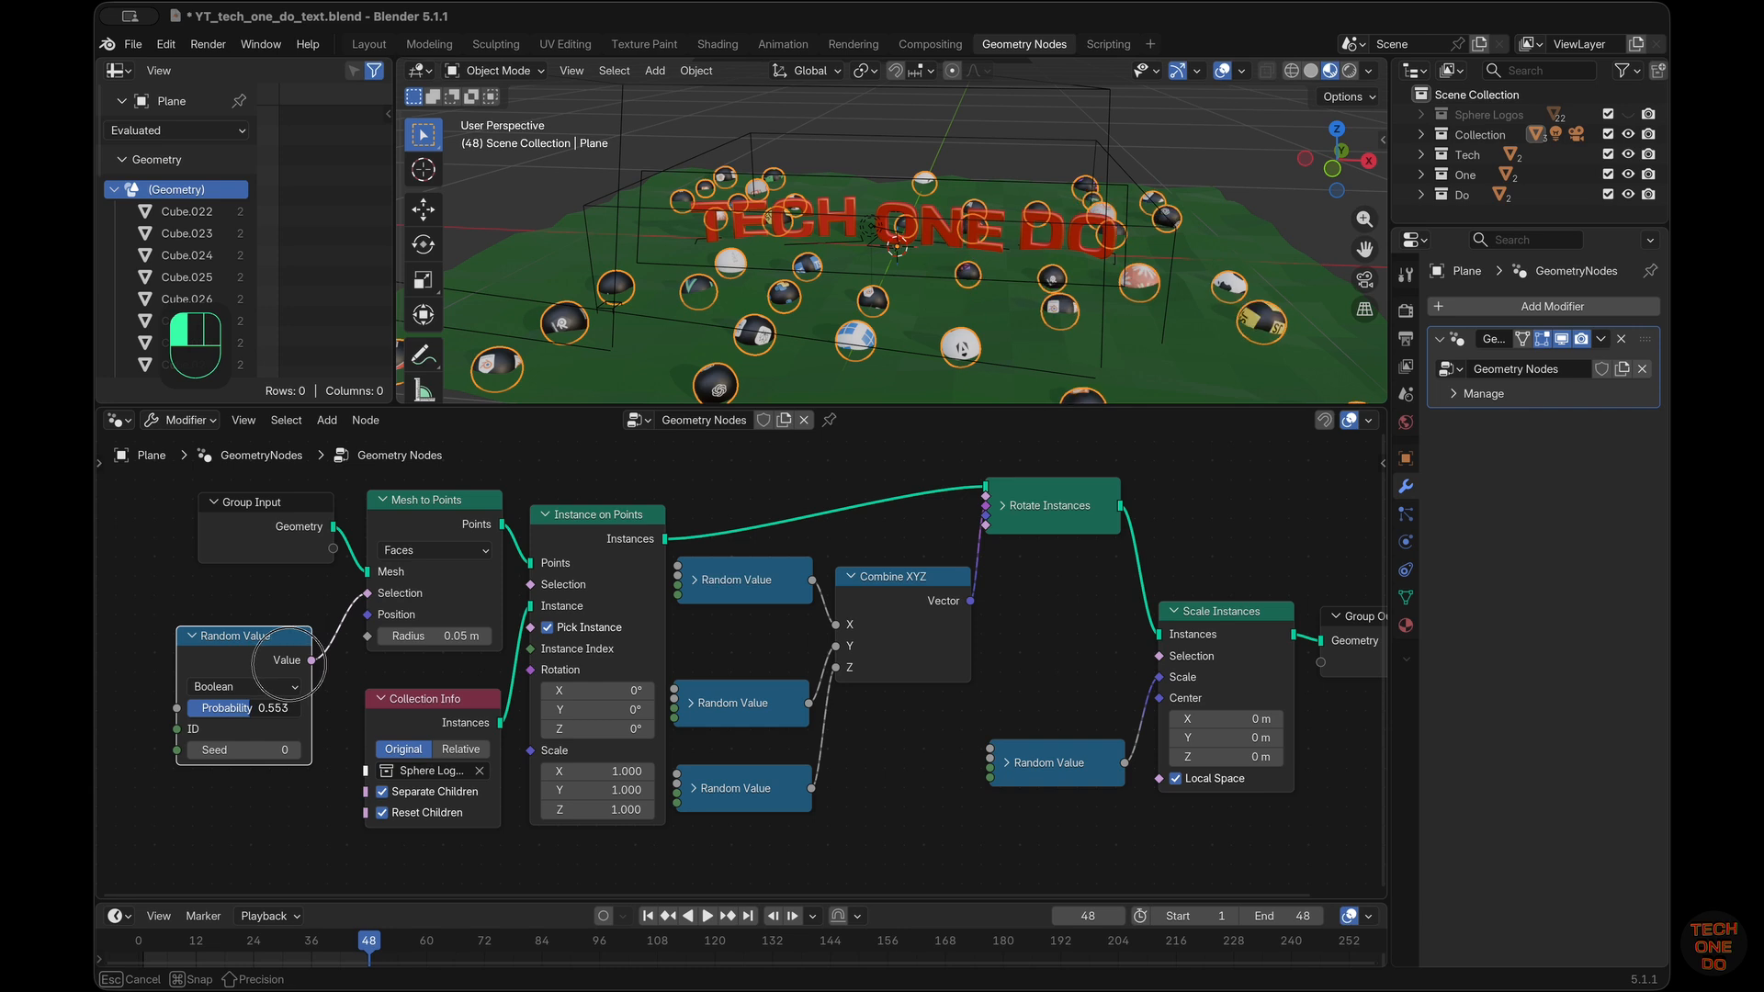
left_click_drag(288, 663, 292, 693)
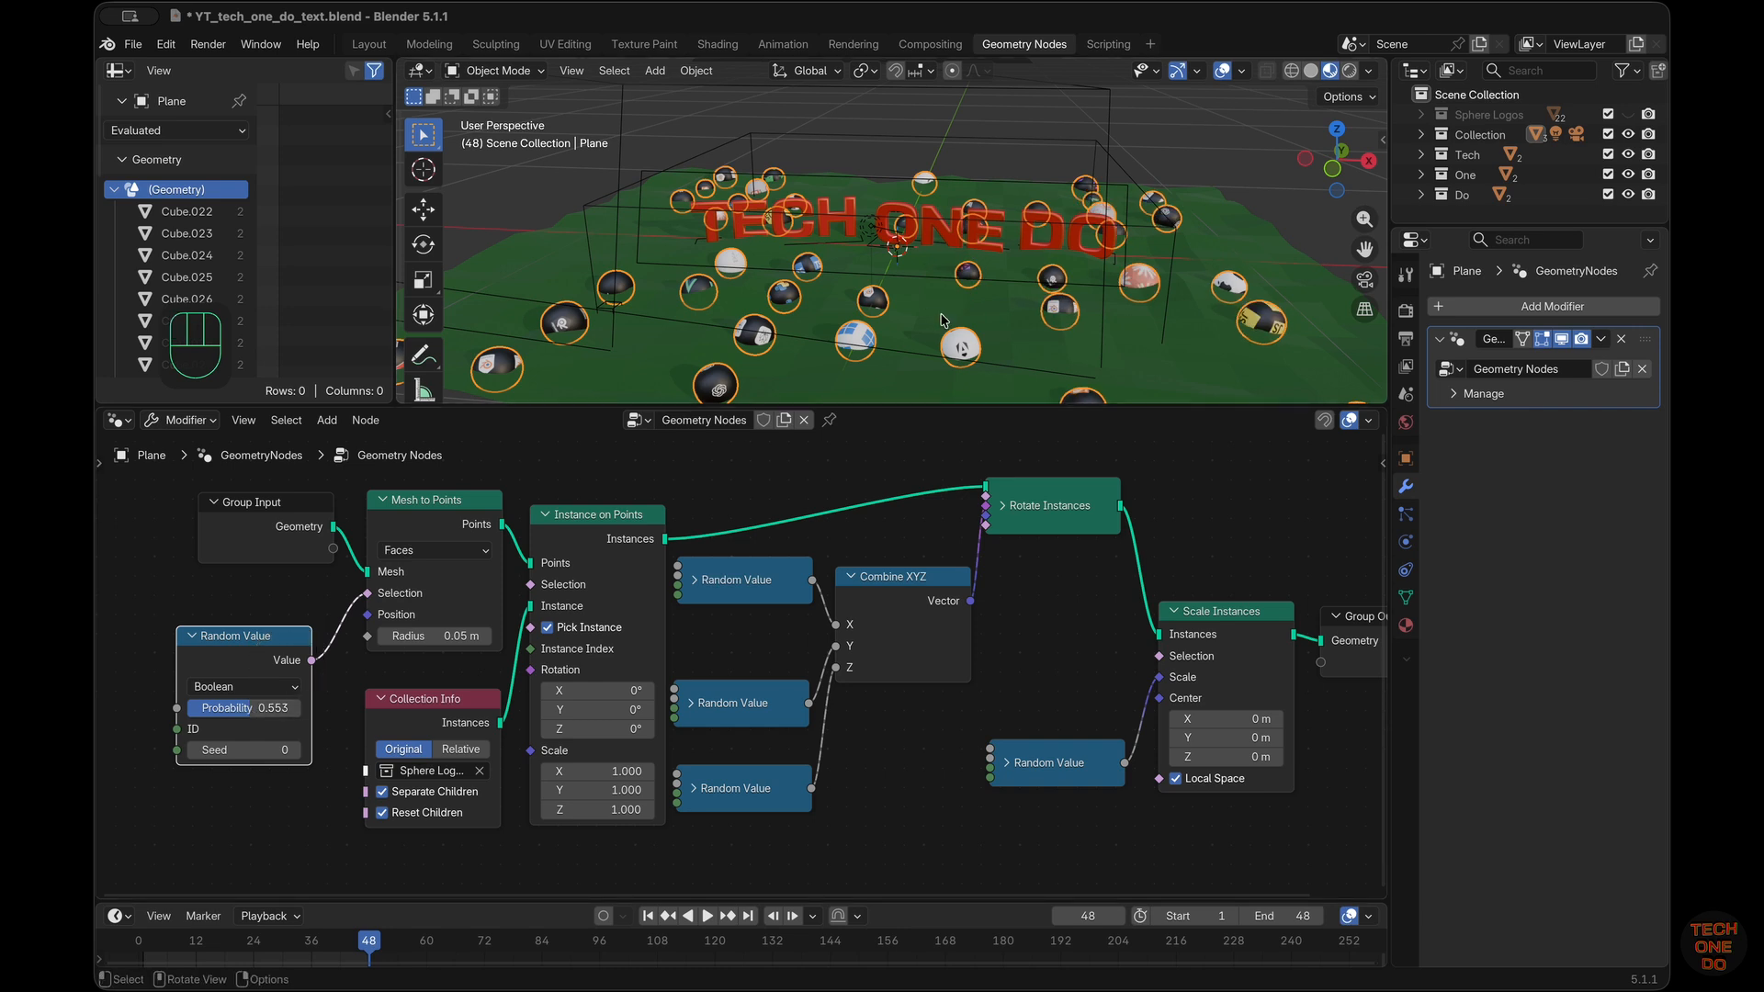
scroll(945, 321, "up", 8)
scroll(945, 320, "down", 6)
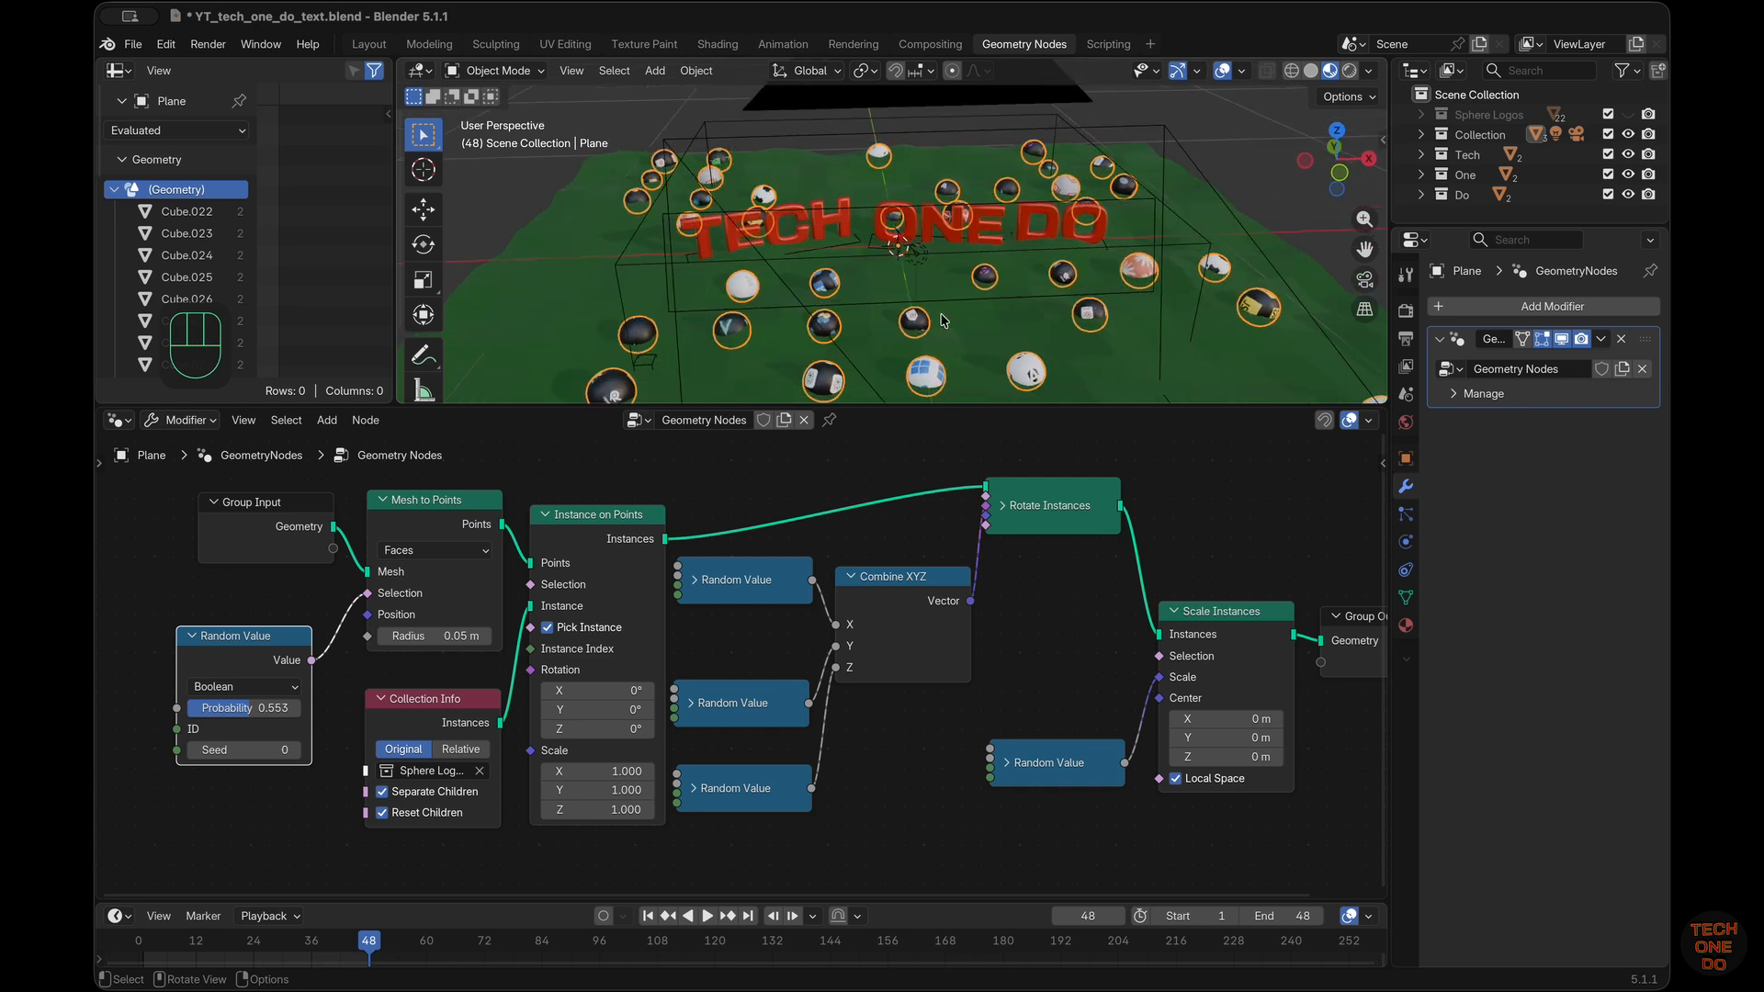
scroll(945, 321, "up", 2)
scroll(1039, 643, "right", 3)
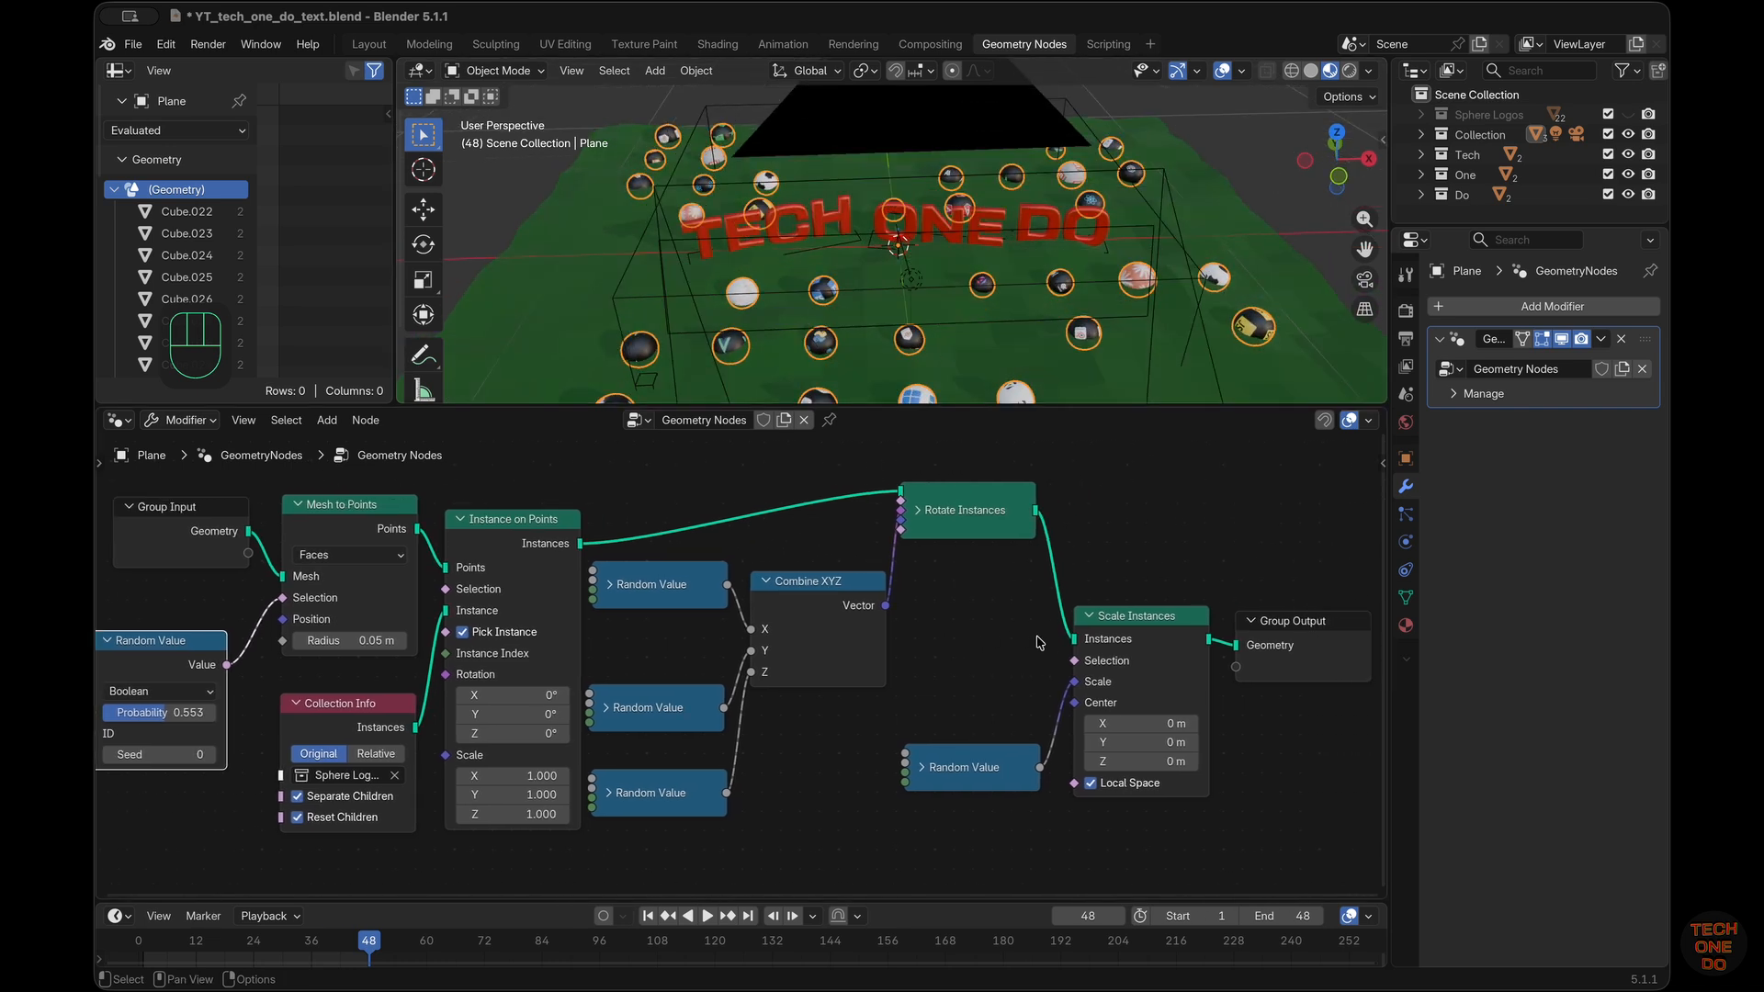
scroll(1039, 643, "right", 1)
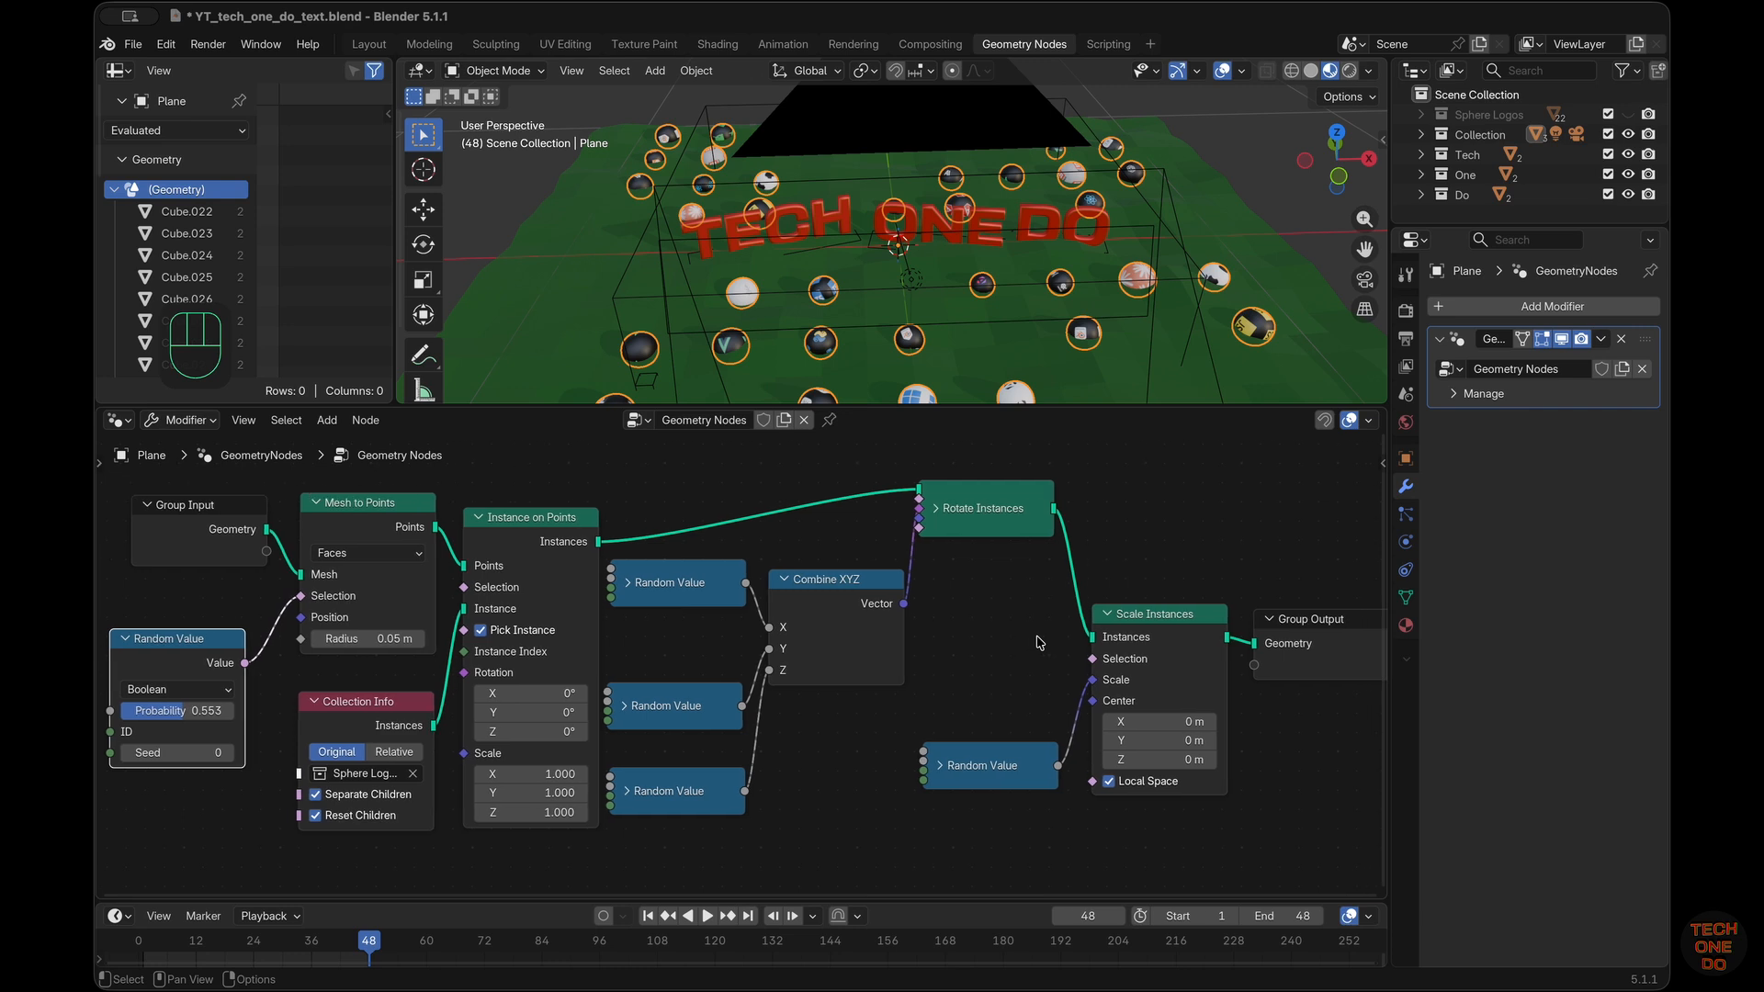
left_click(1117, 496)
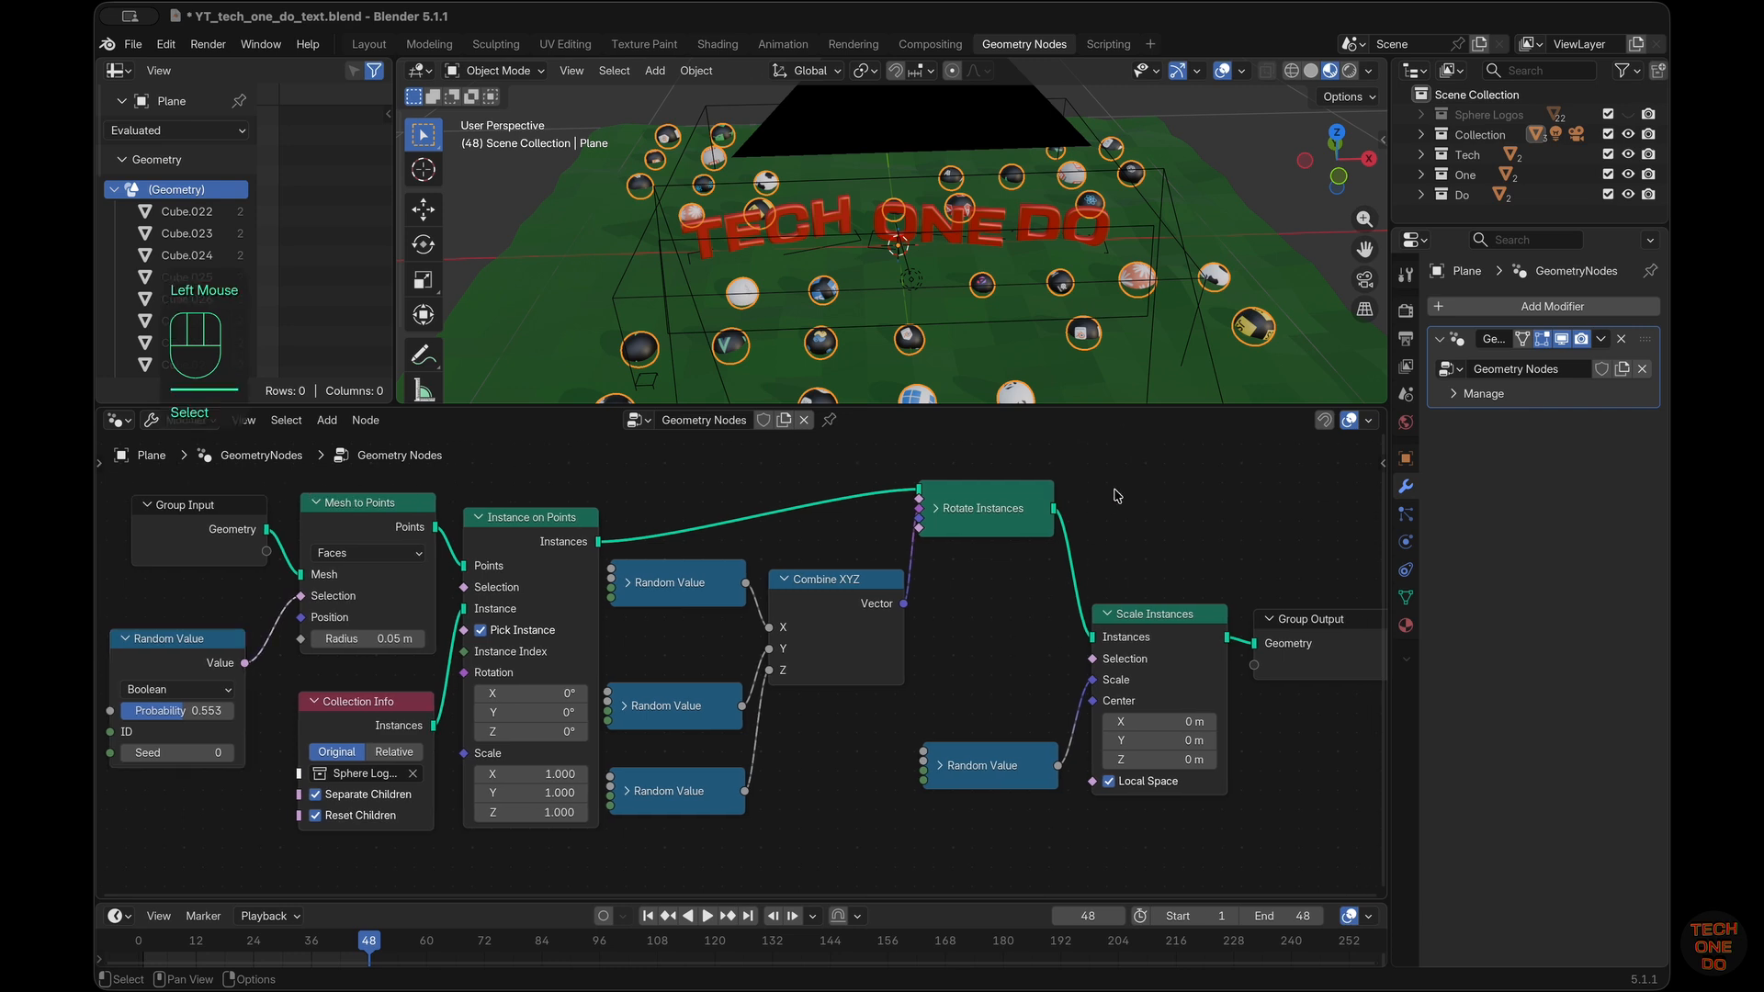